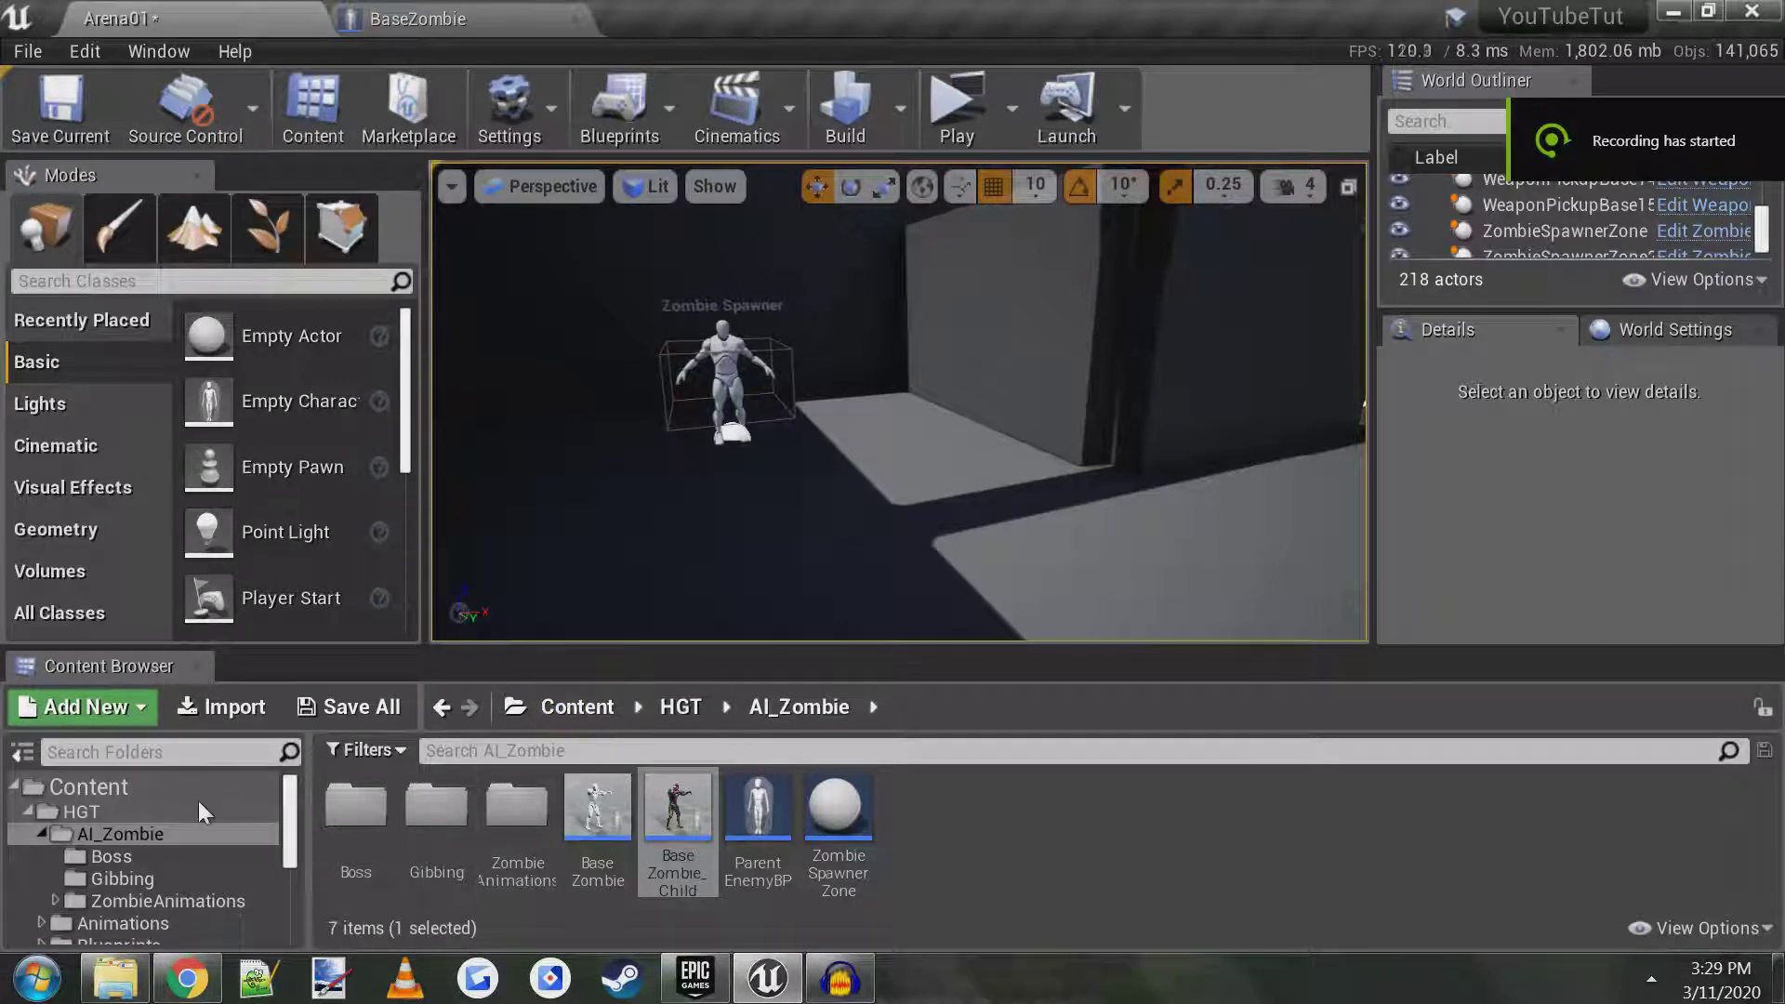
- Browse from the top-level Content folder into HGT > CoreBlueprints
left_click(136, 790)
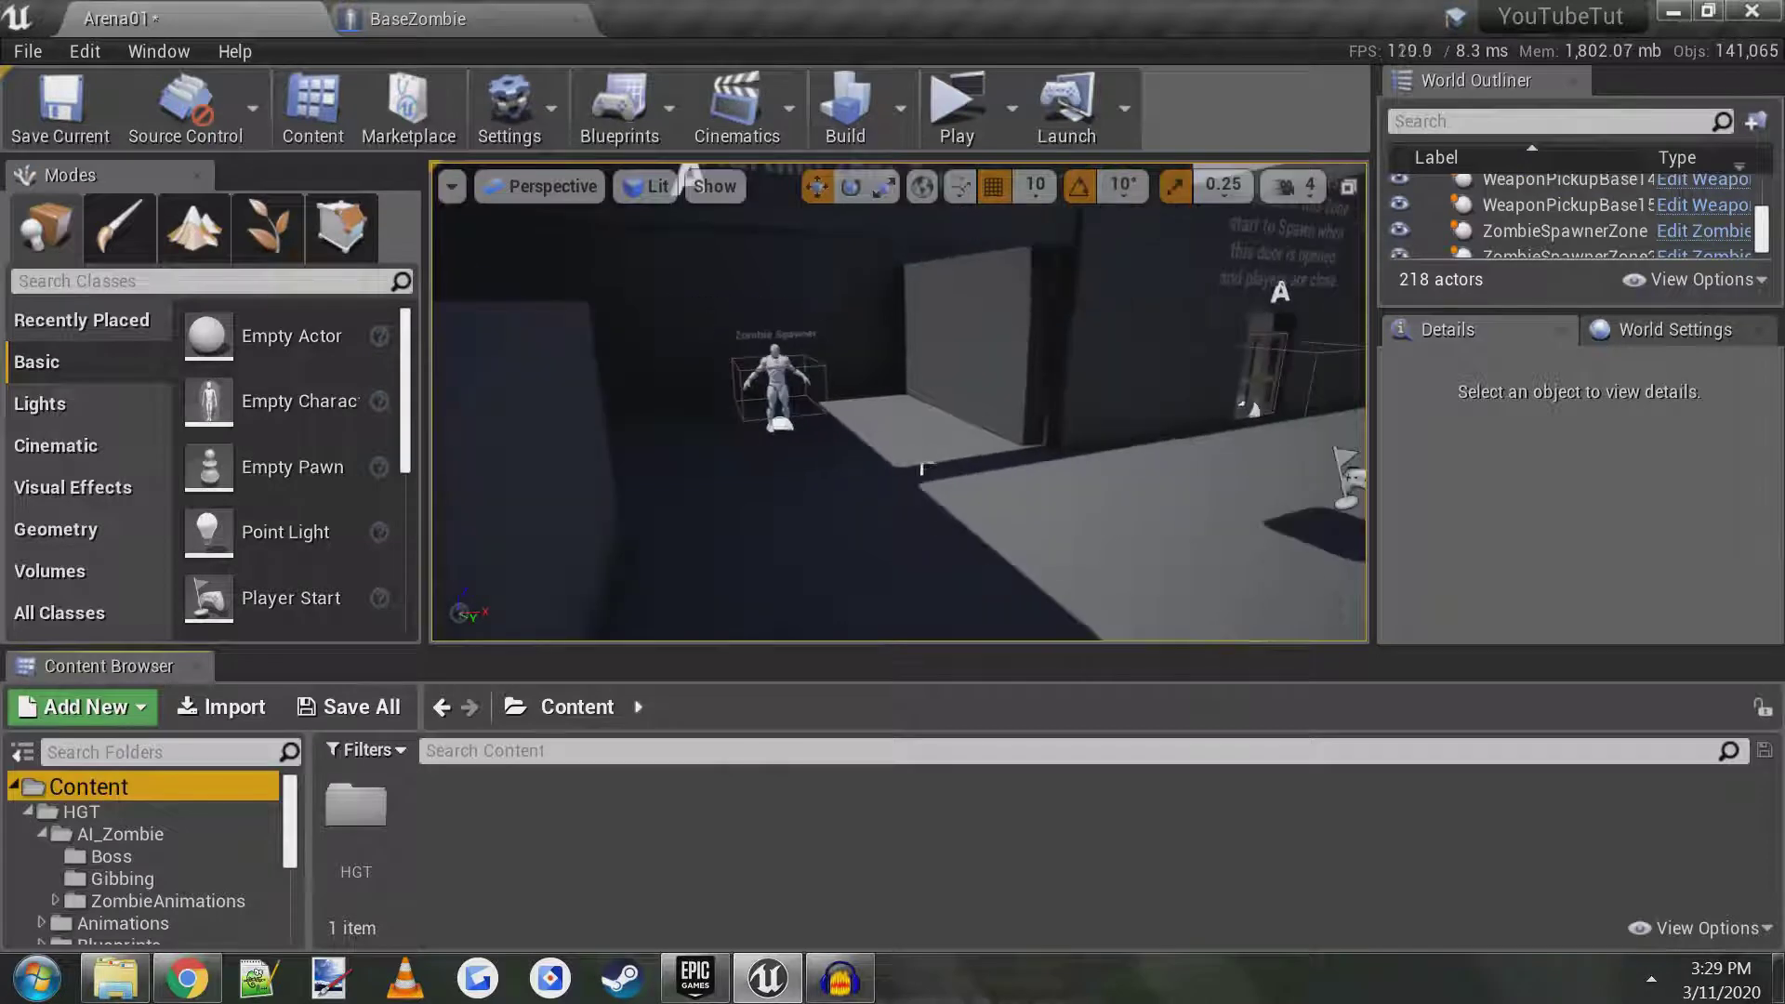
right_click_drag(898, 402, 940, 401)
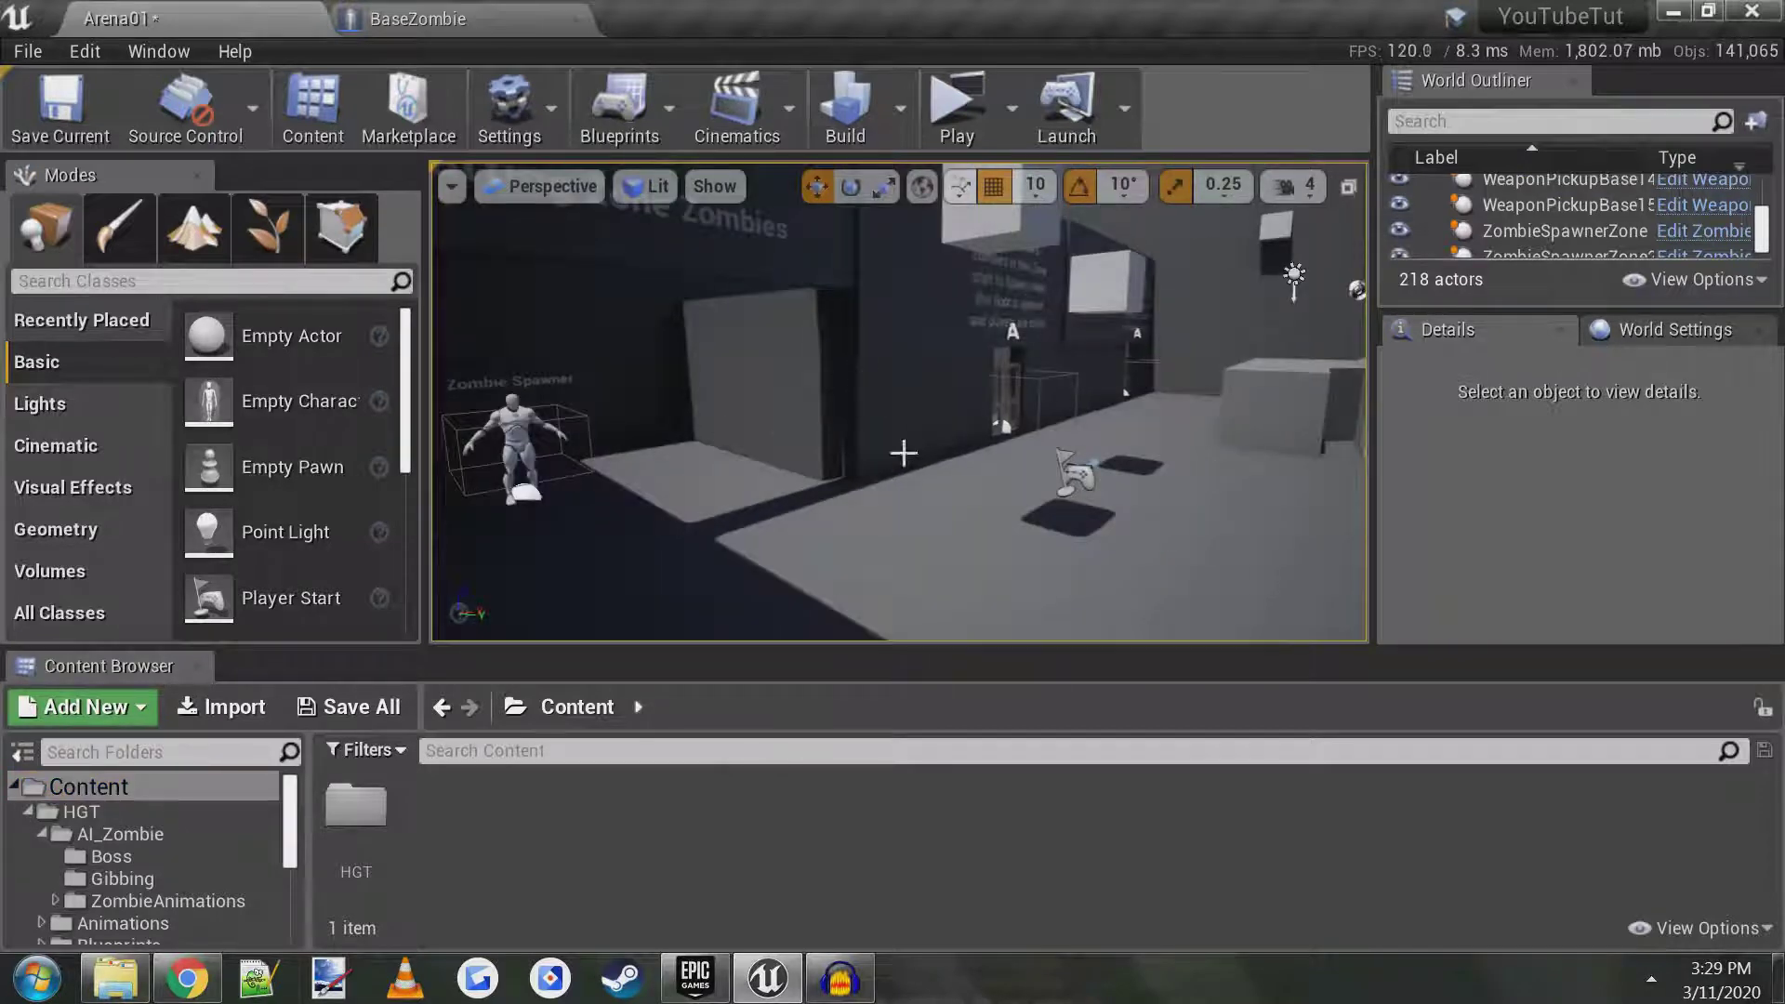
left_click(26, 813)
left_click(87, 818)
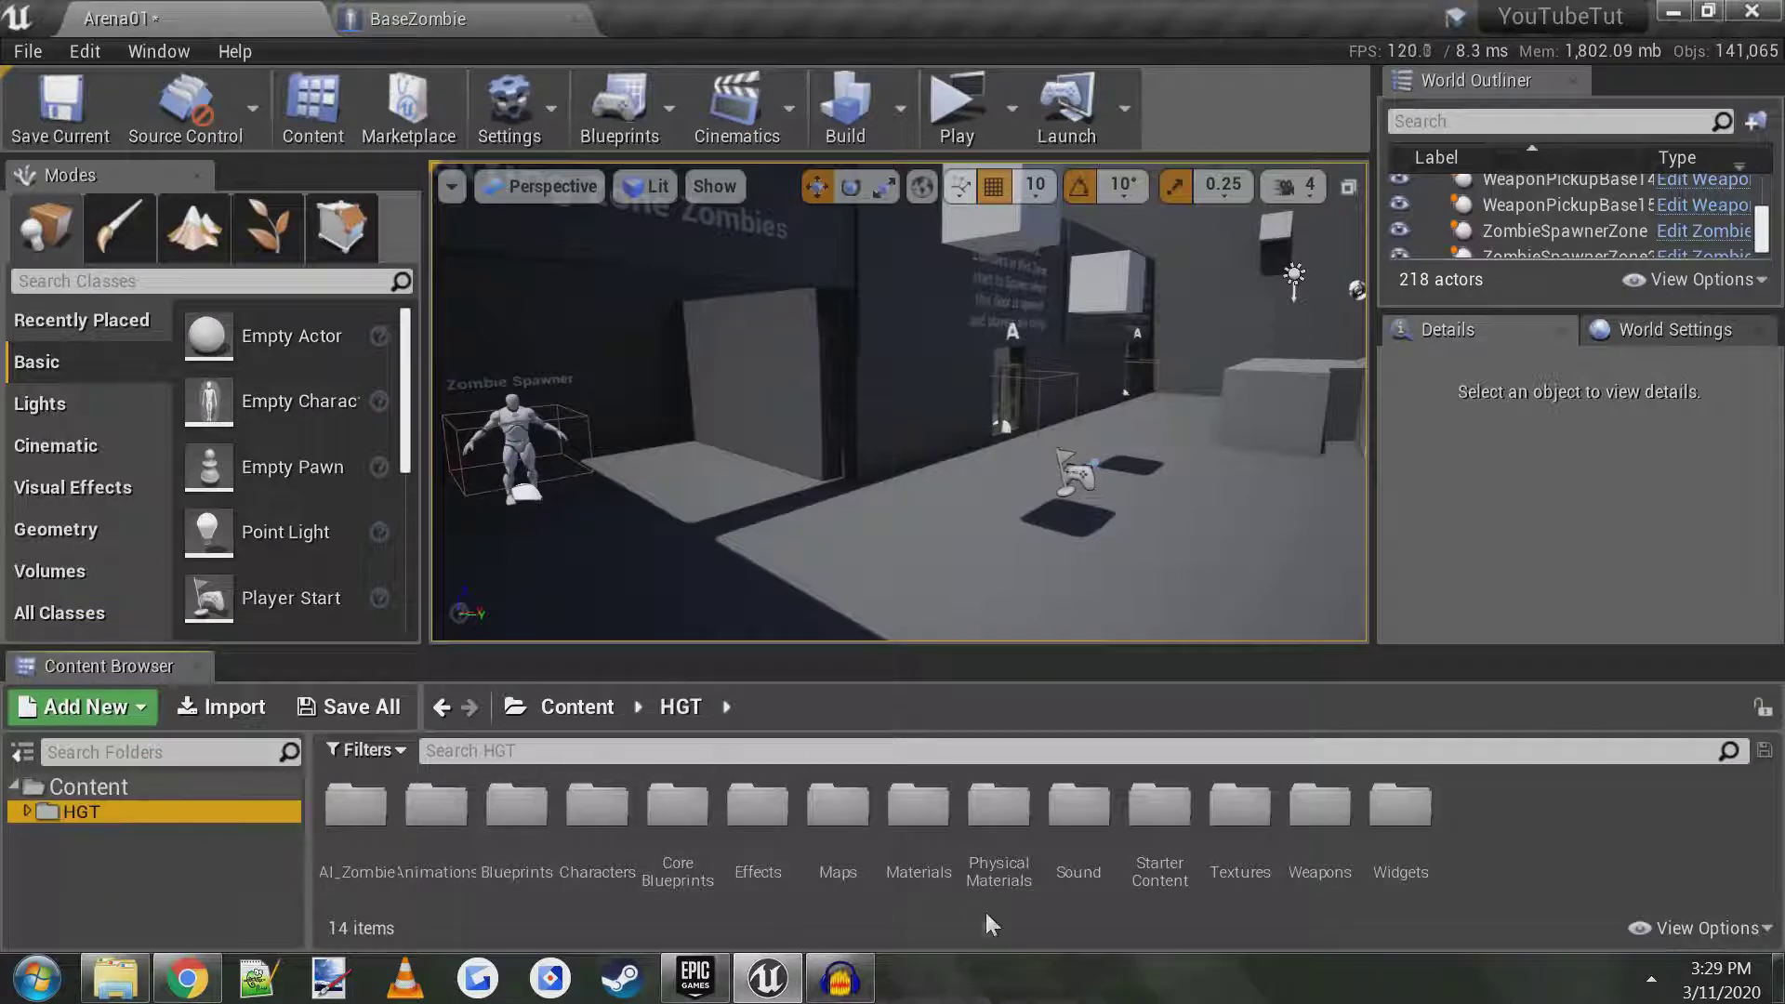
left_click(679, 819)
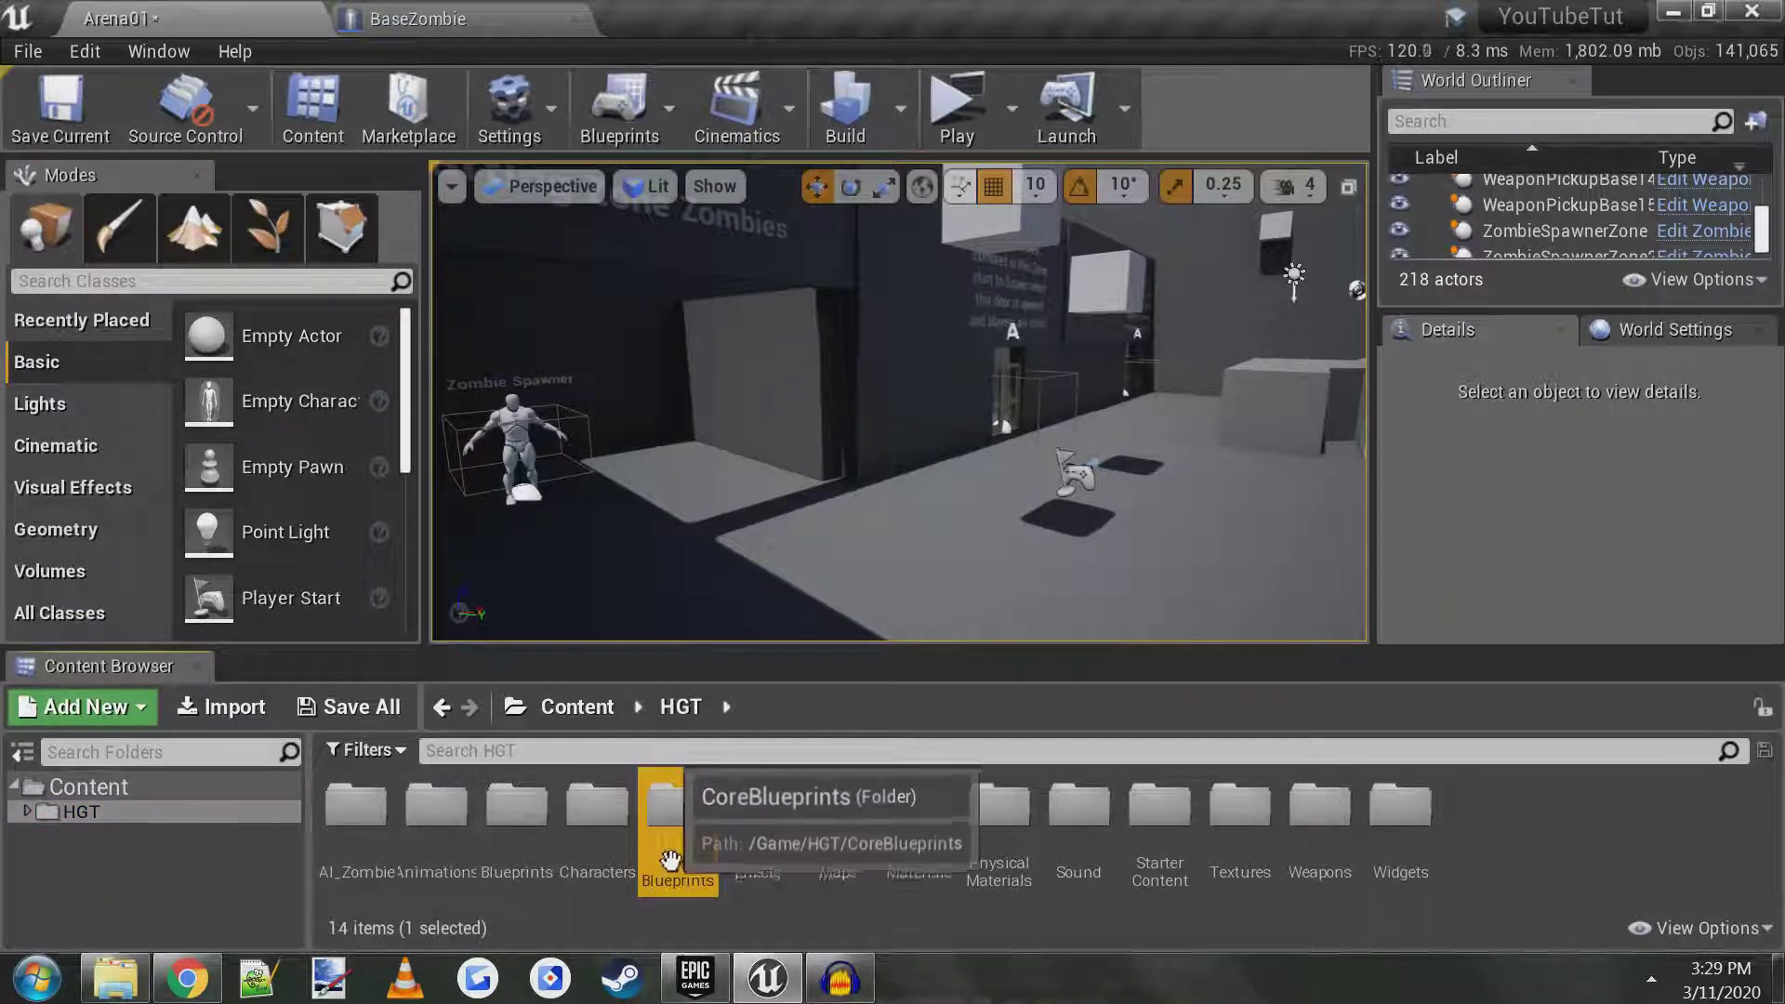
double_click(675, 806)
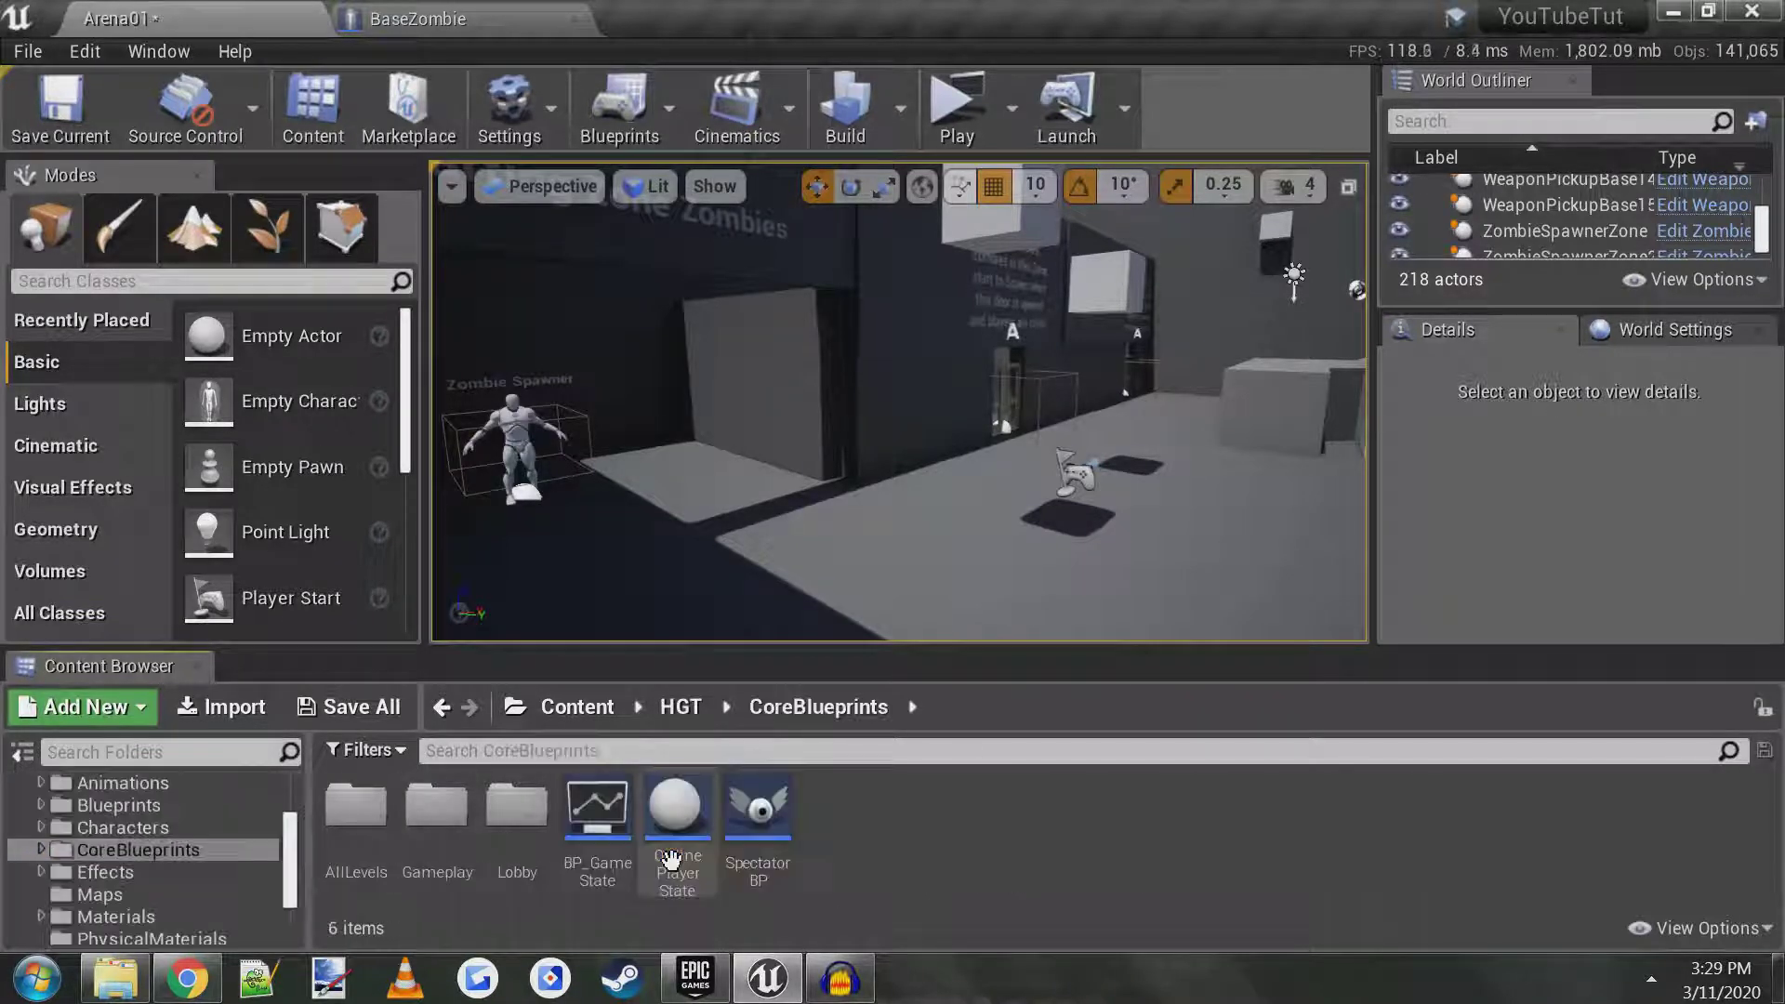
- Open the Lobby folder and the LobbyGM game mode blueprint
double_click(437, 823)
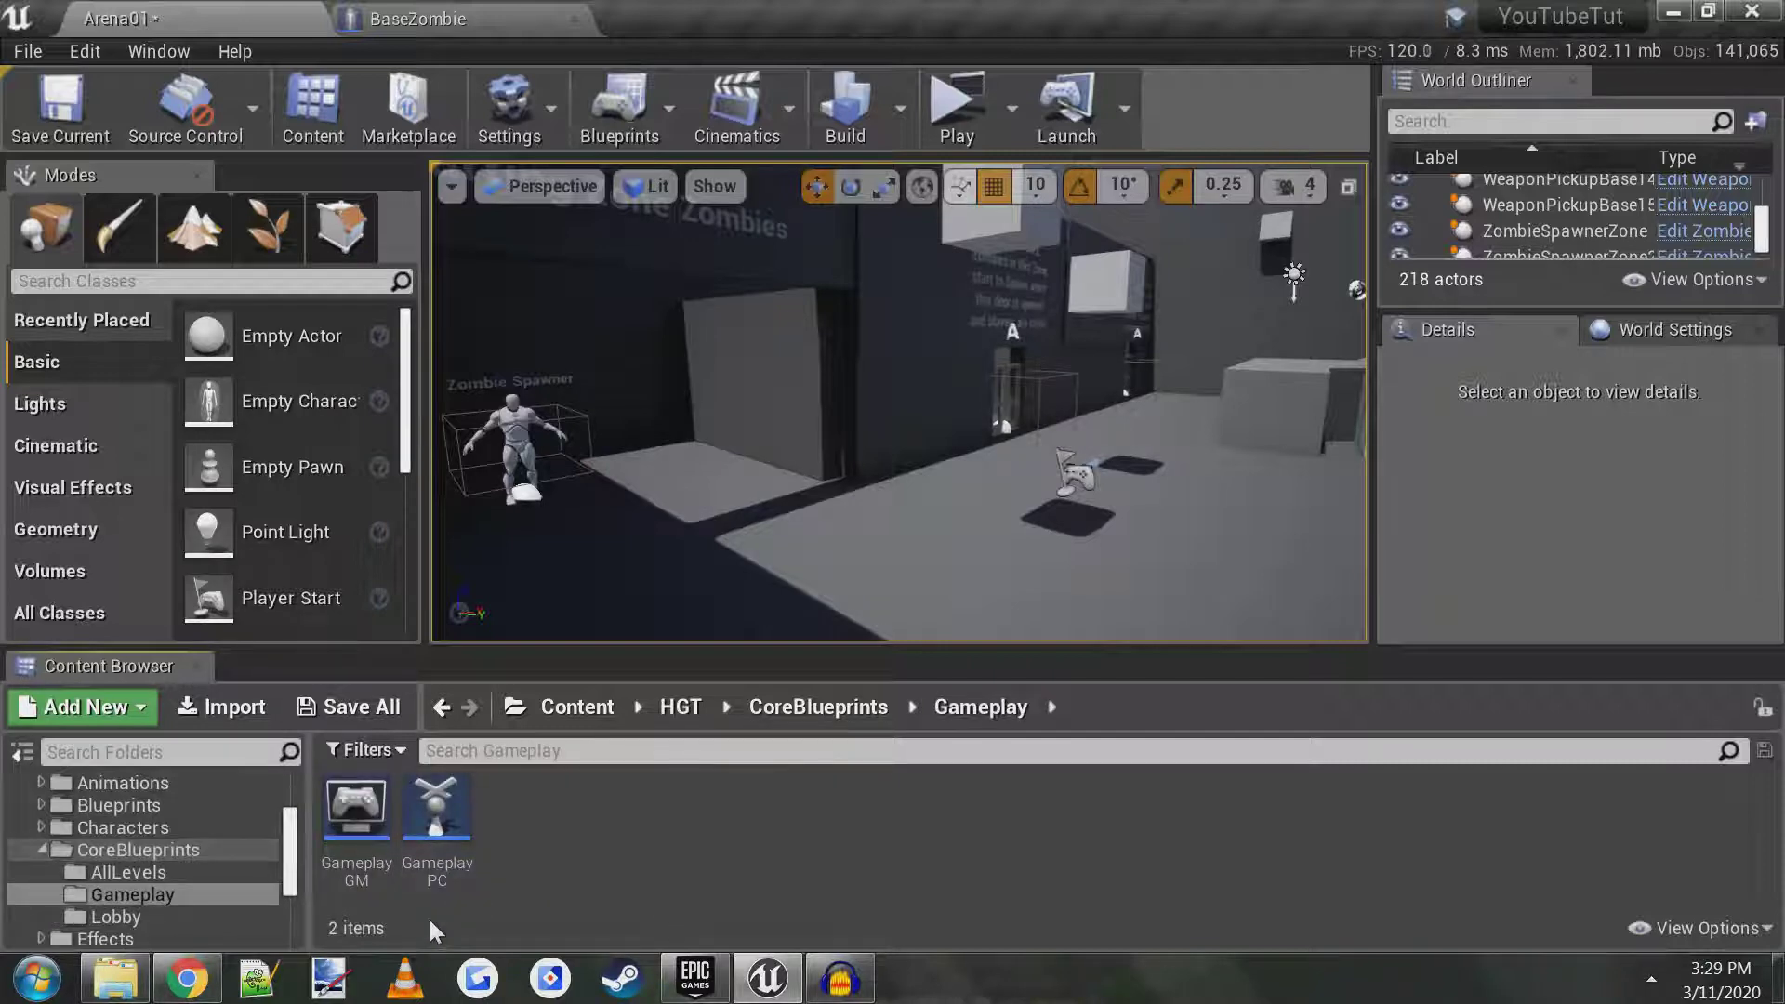
key("alt+Left")
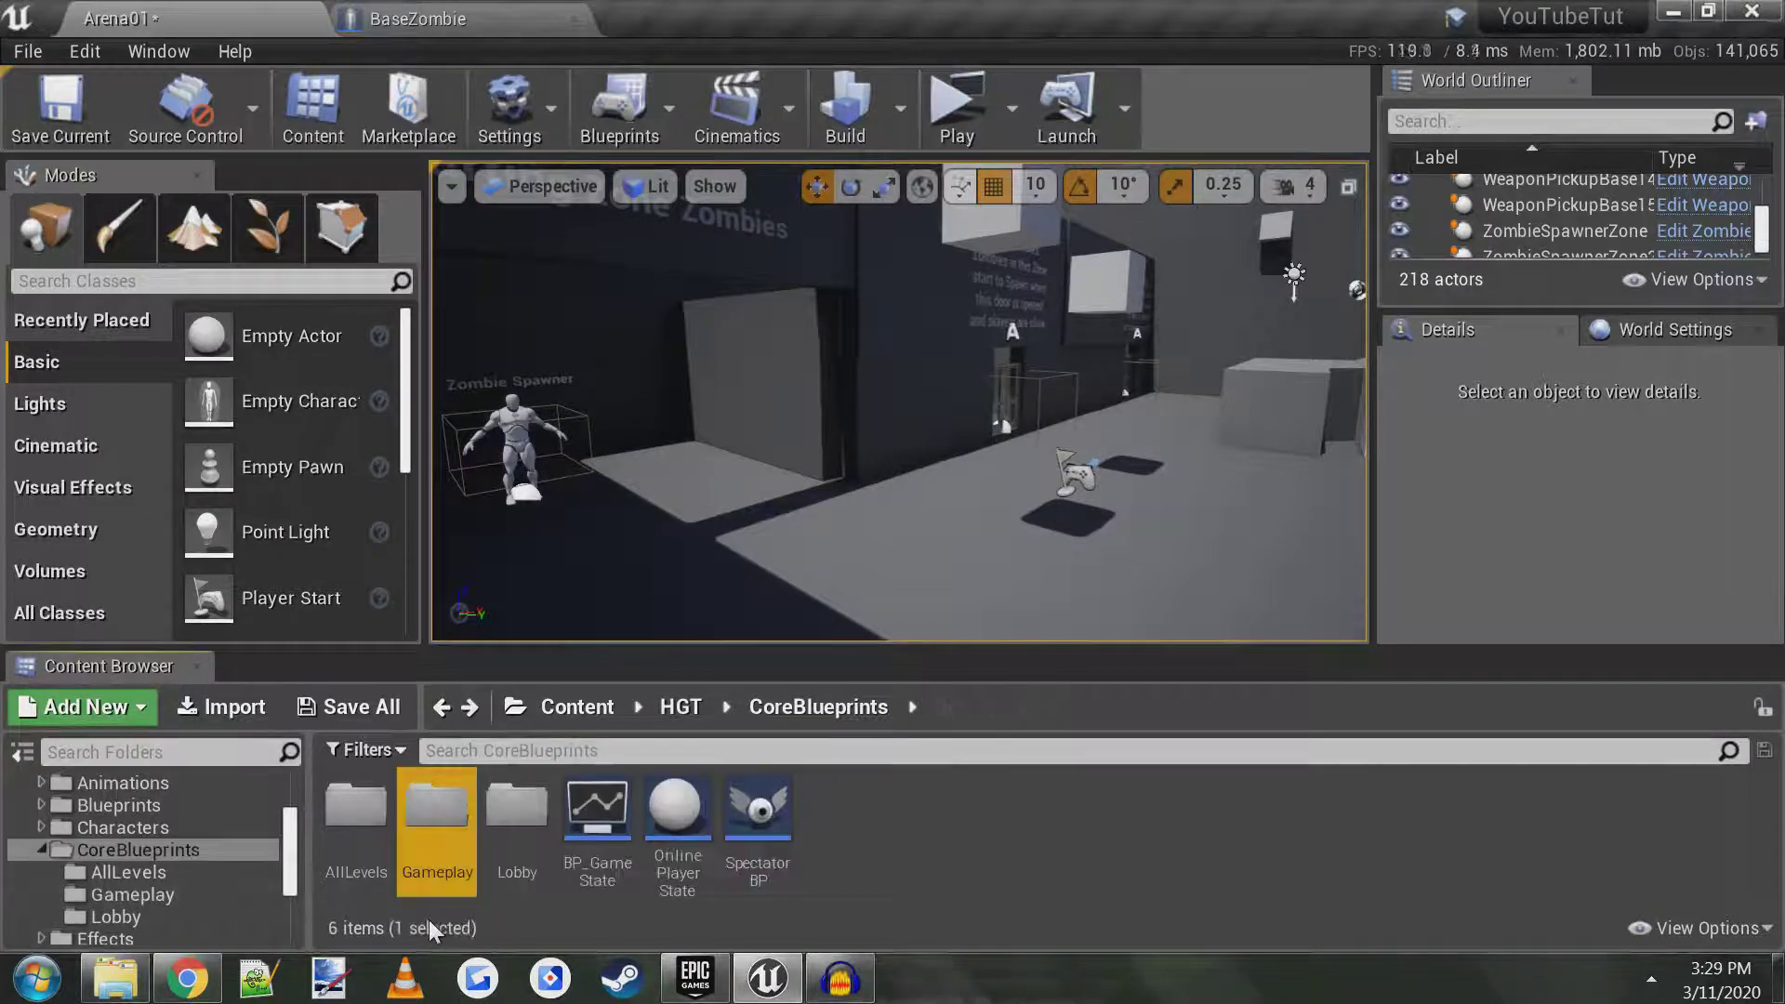
double_click(517, 837)
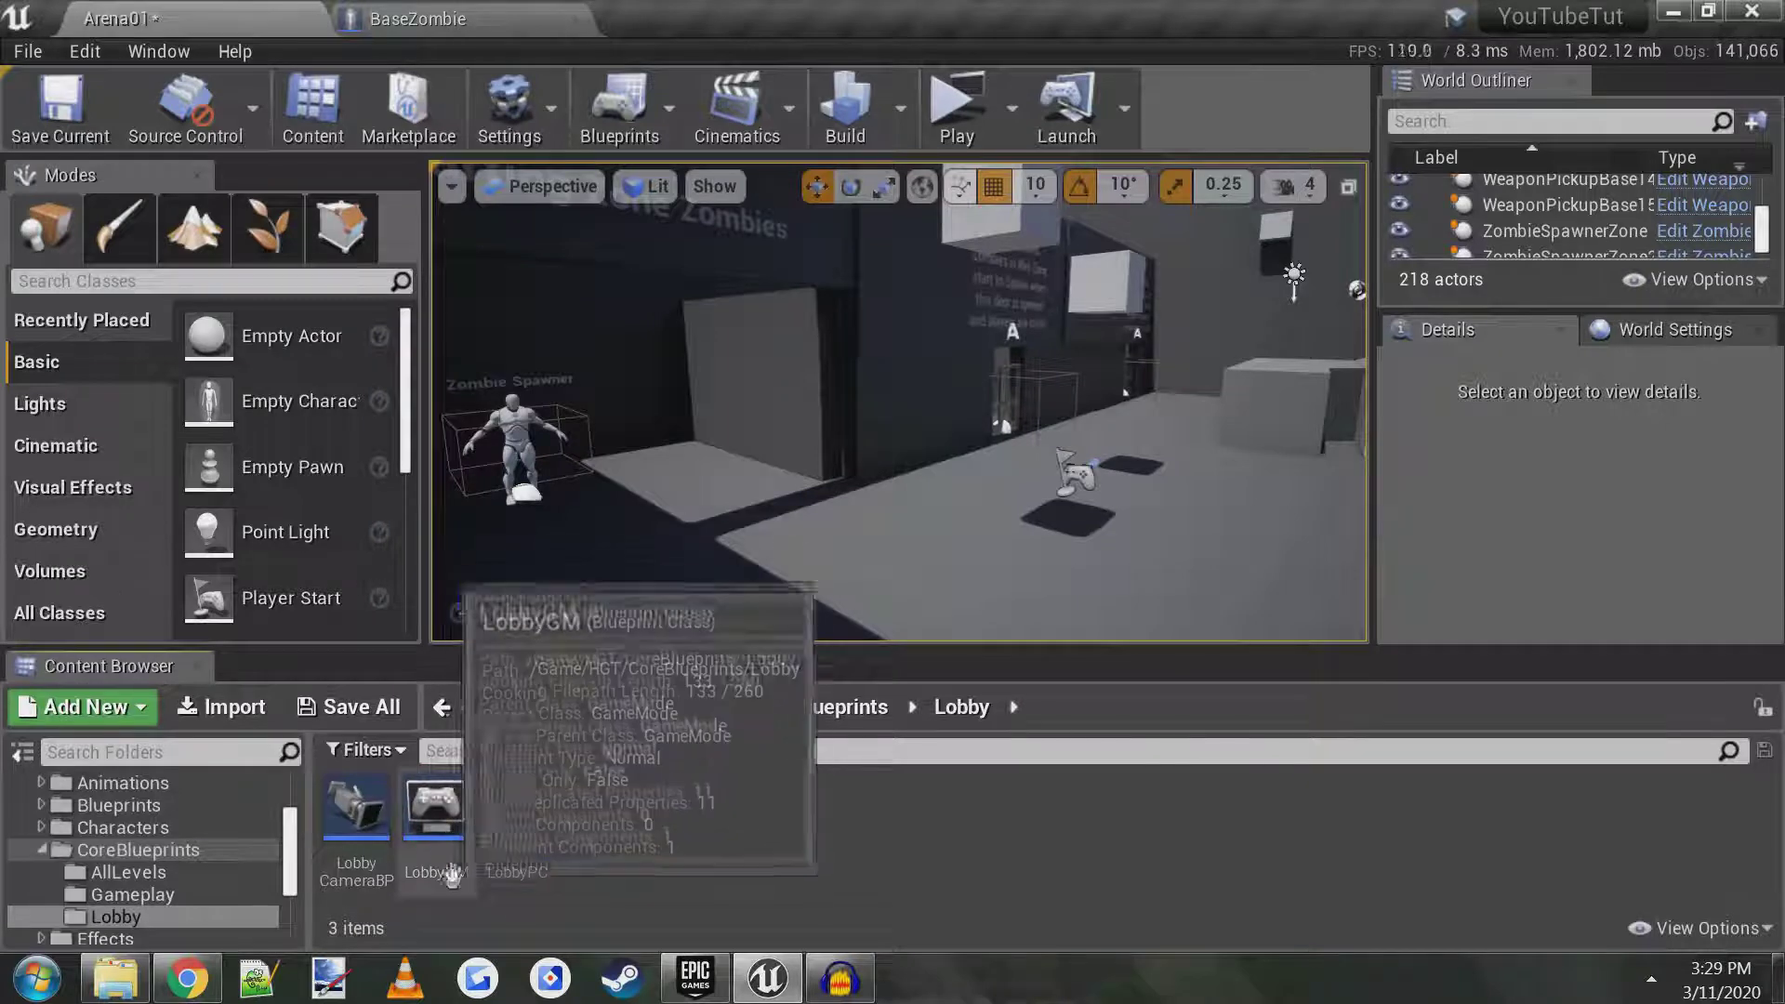
double_click(437, 819)
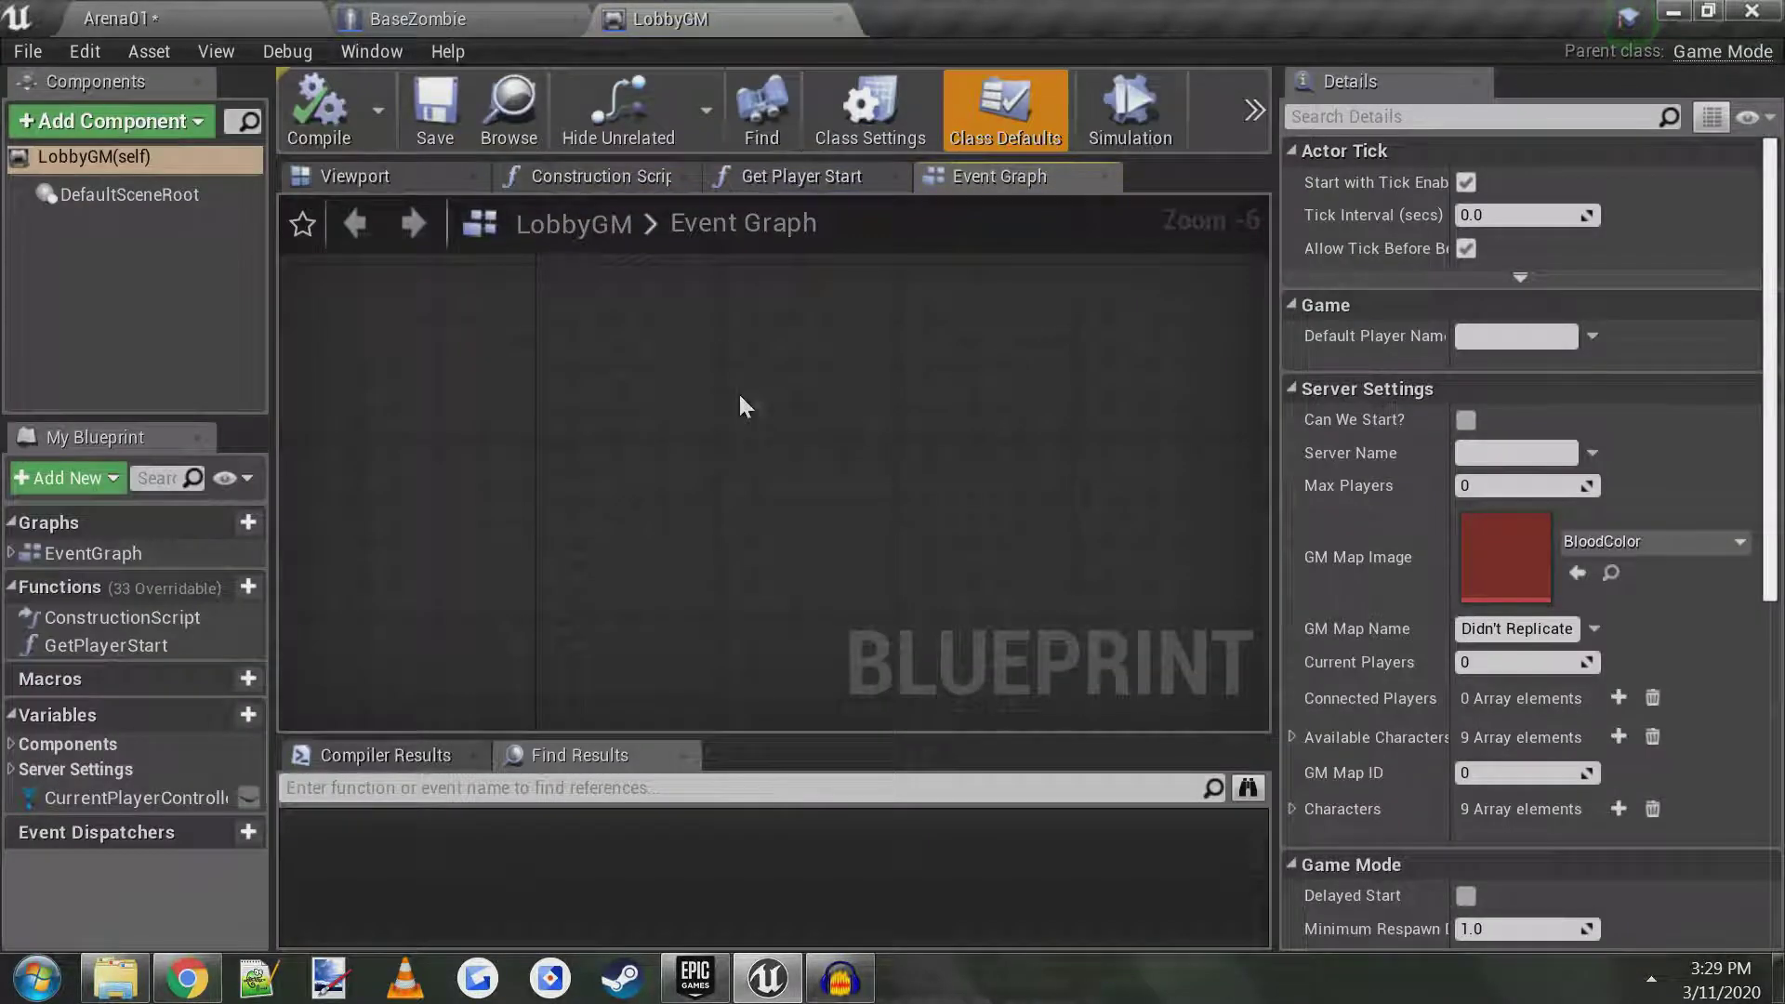
scroll(837, 369, "down", 6)
right_click_drag(898, 413, 634, 195)
scroll(664, 454, "up", 12)
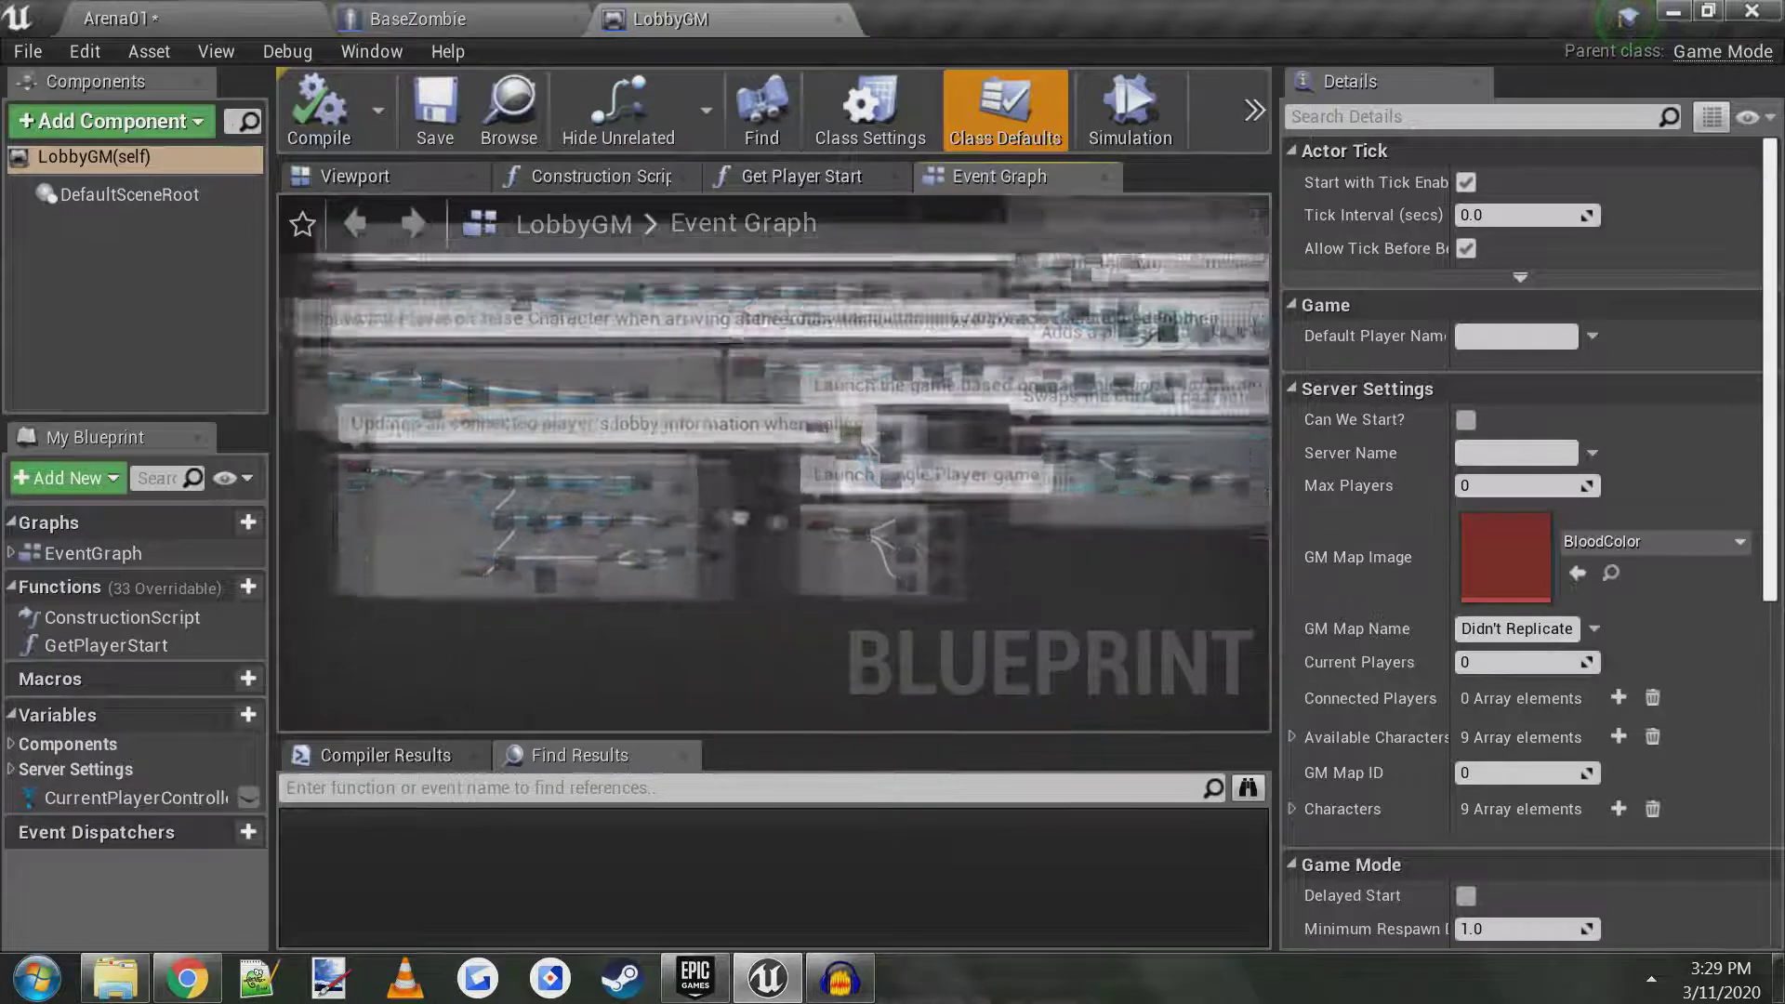
scroll(660, 450, "up", 1)
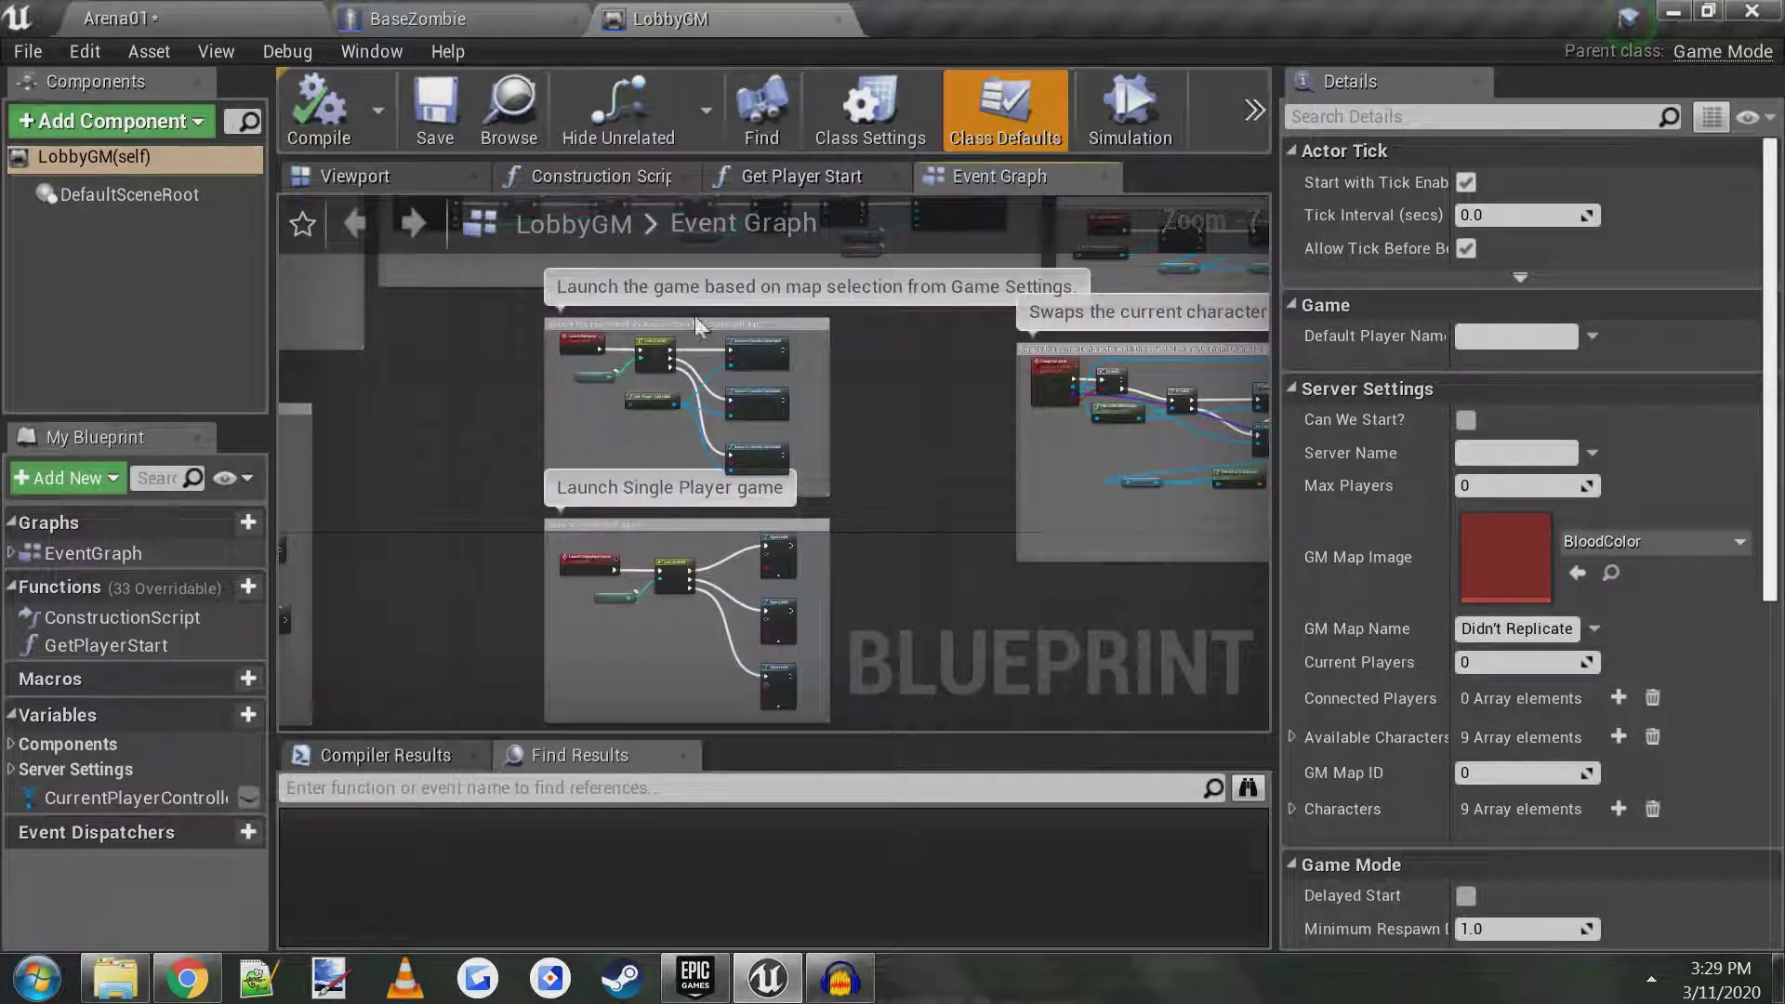
scroll(615, 362, "up", 4)
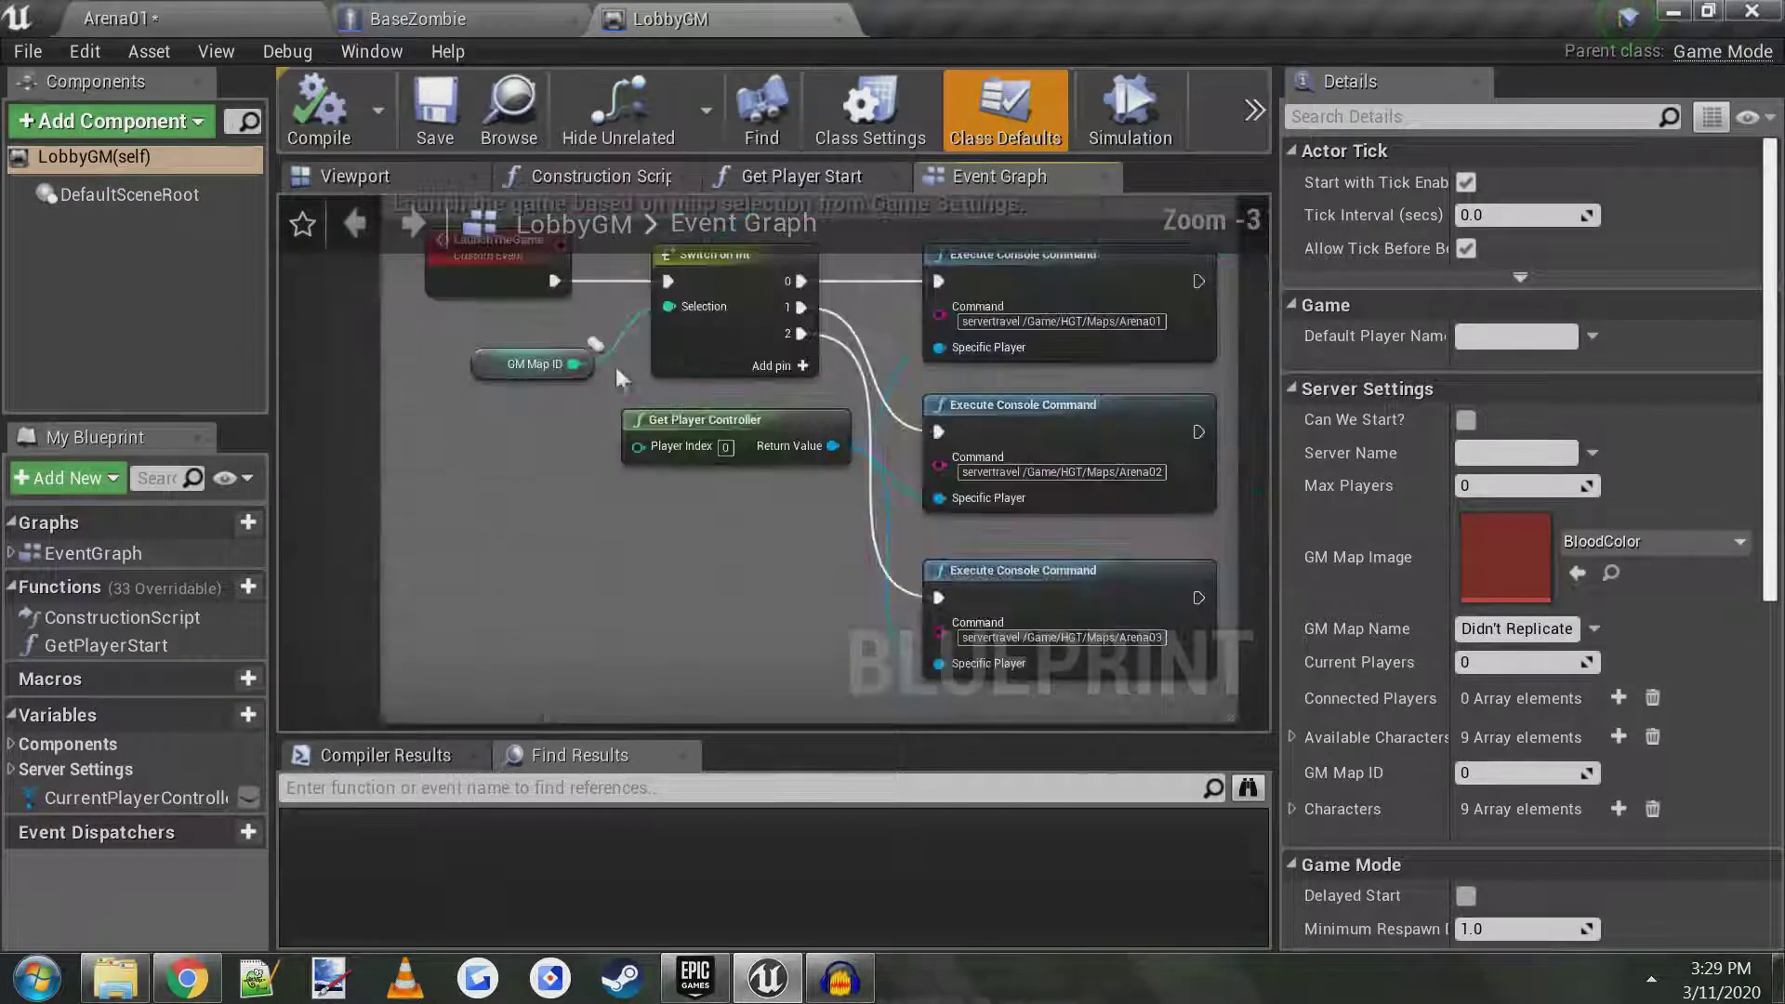
scroll(578, 410, "up", 3)
left_click(510, 346)
scroll(511, 346, "down", 2)
right_click_drag(561, 428, 494, 428)
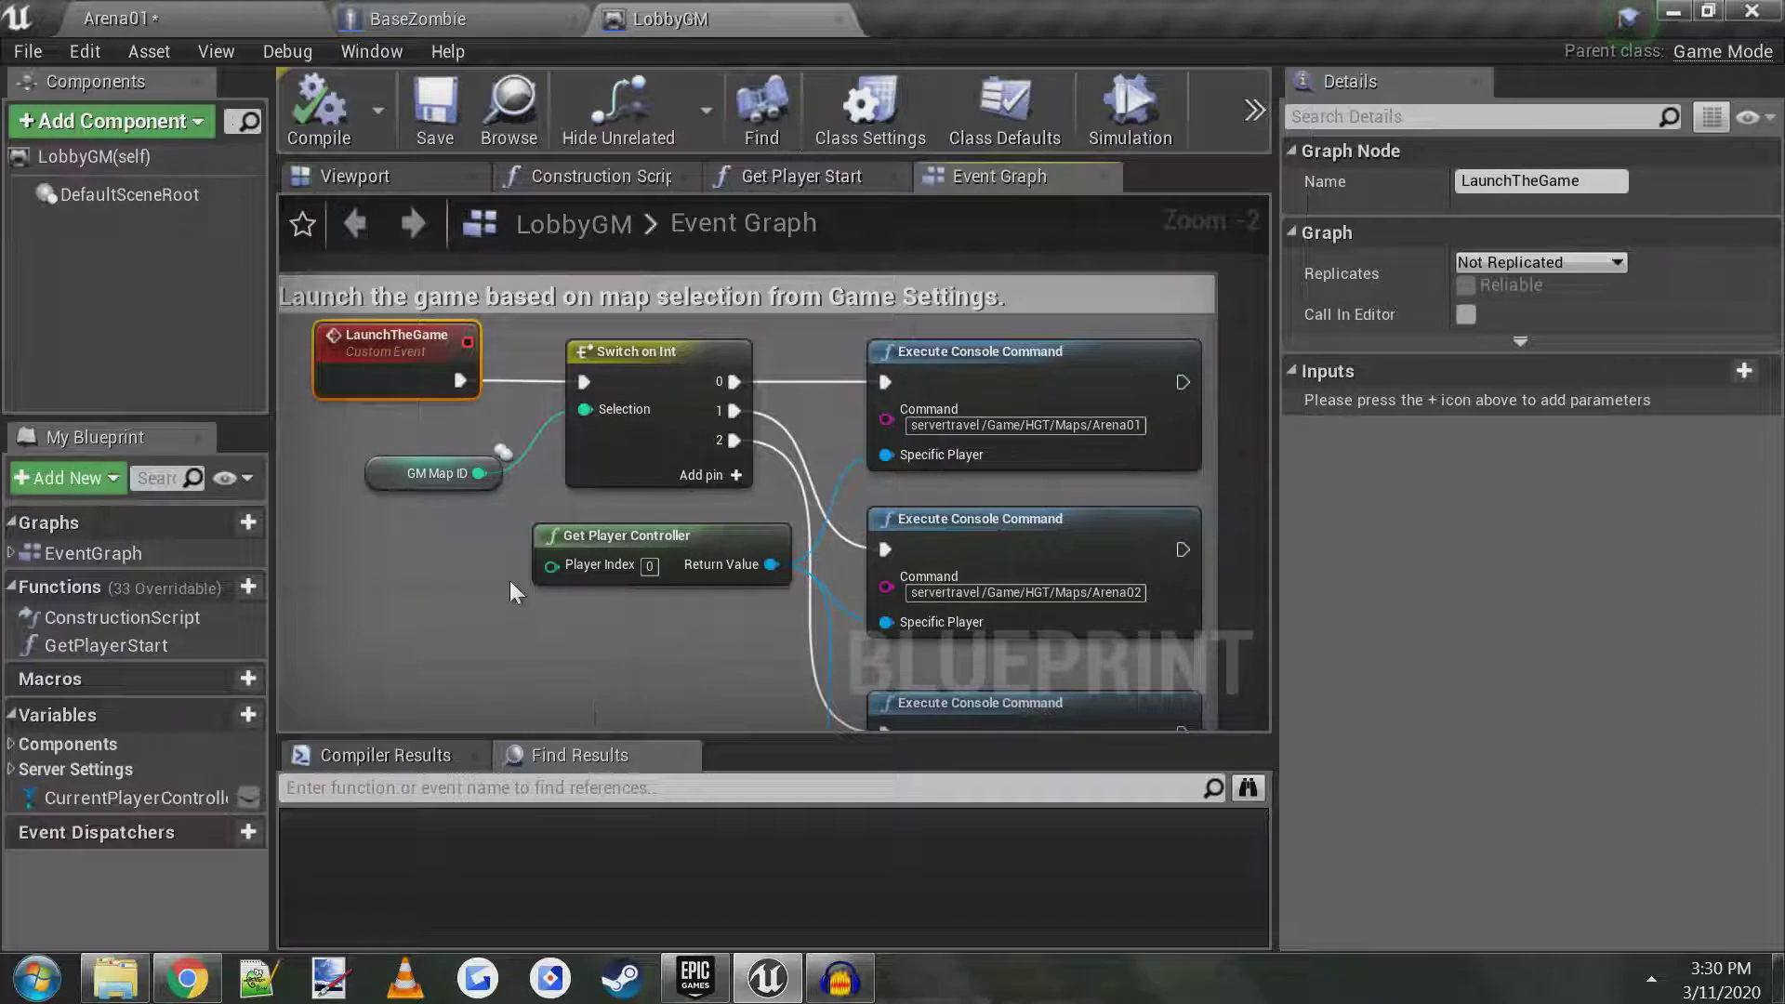
right_click_drag(572, 623, 556, 579)
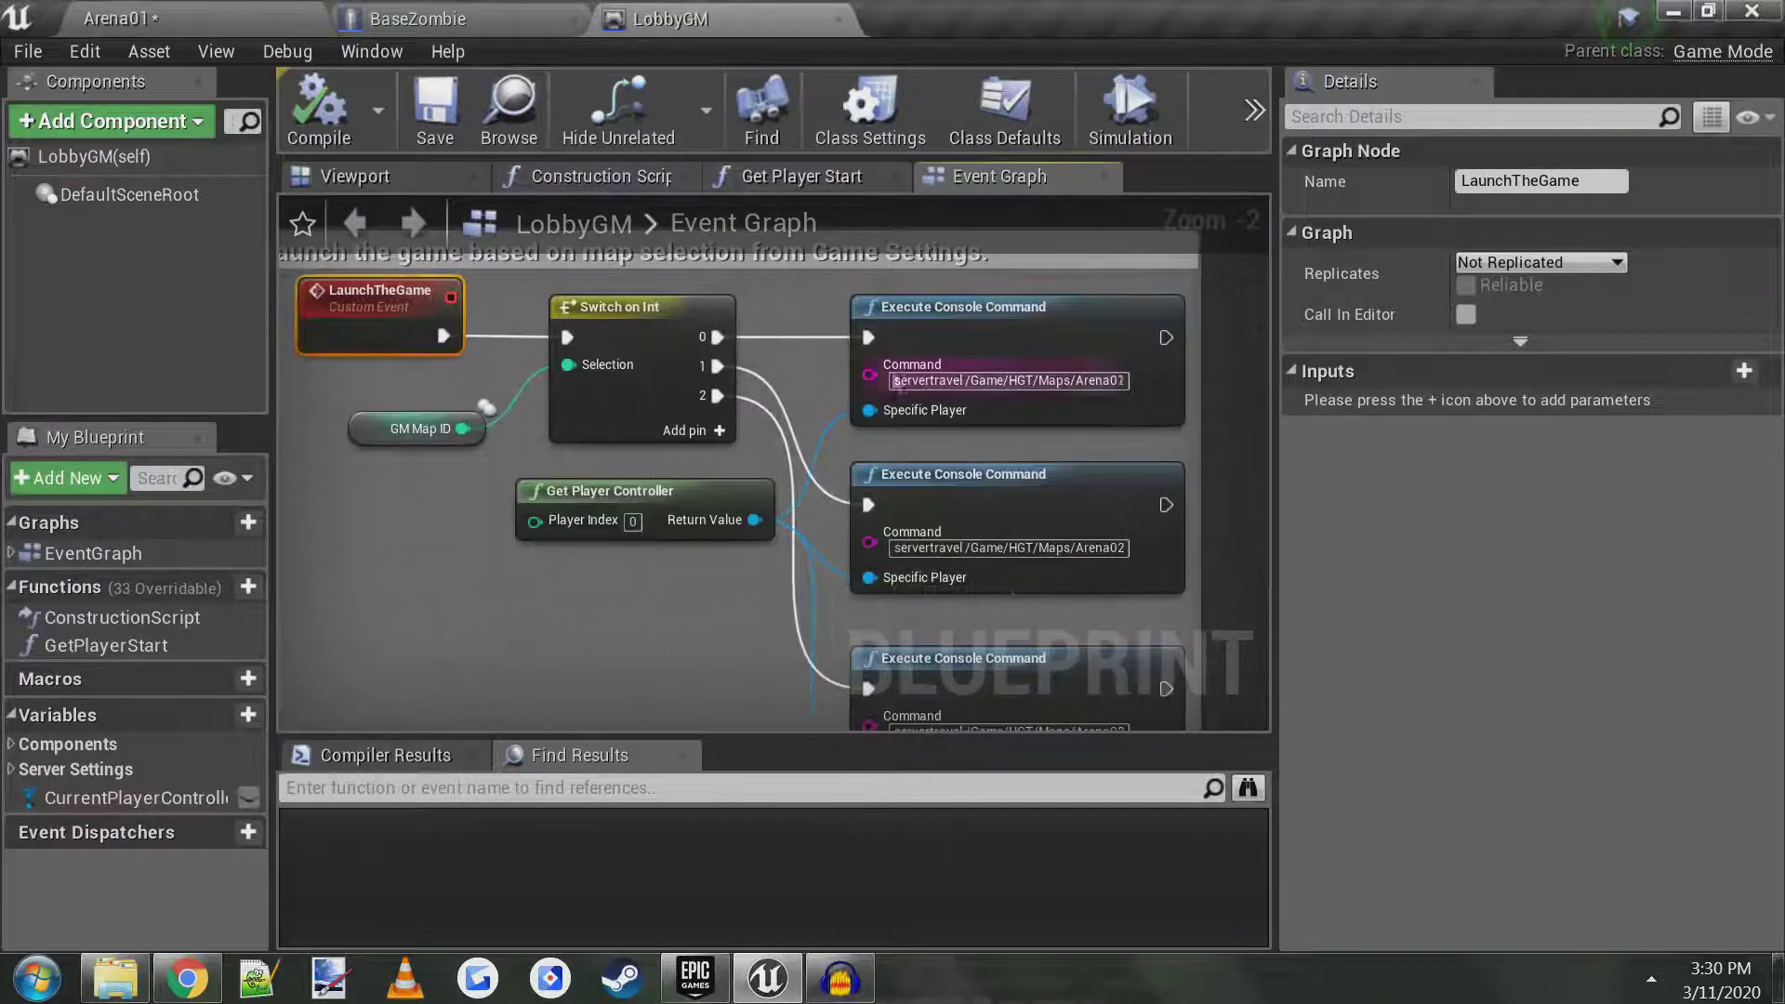
left_click(967, 321)
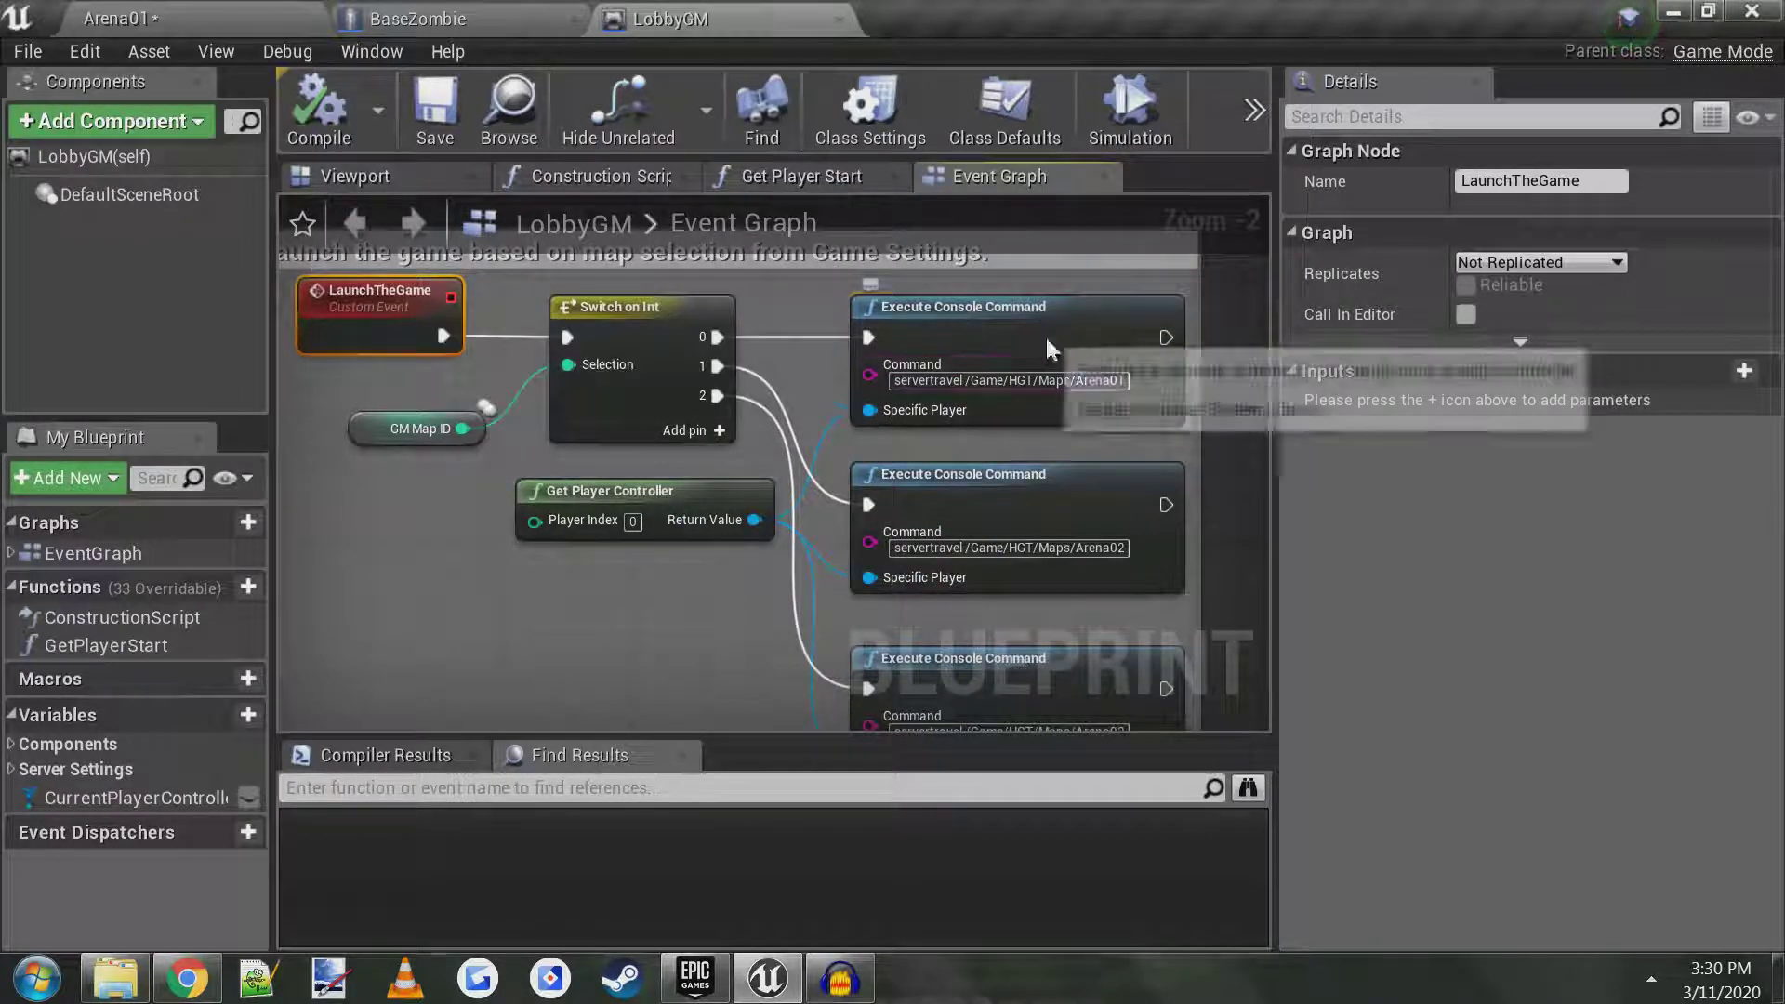
left_click(1042, 500)
right_click_drag(1042, 500, 1039, 450)
left_click(1046, 600)
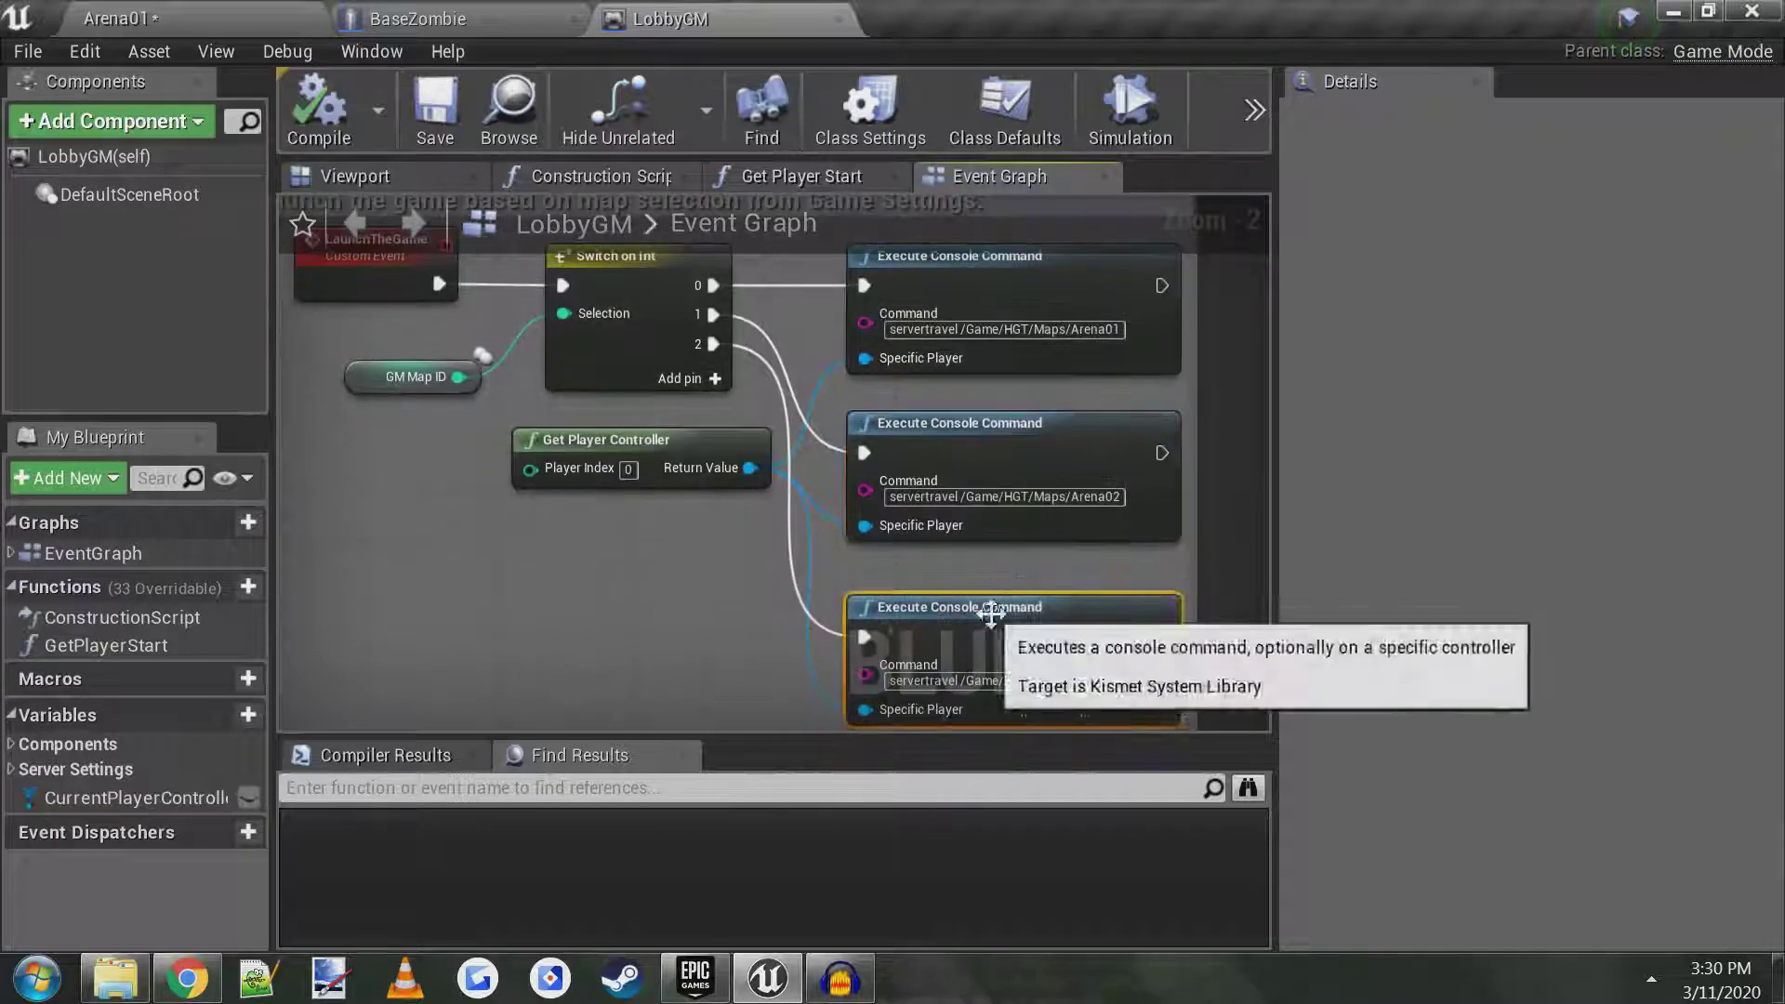
right_click_drag(699, 640, 737, 269)
scroll(720, 484, "down", 1)
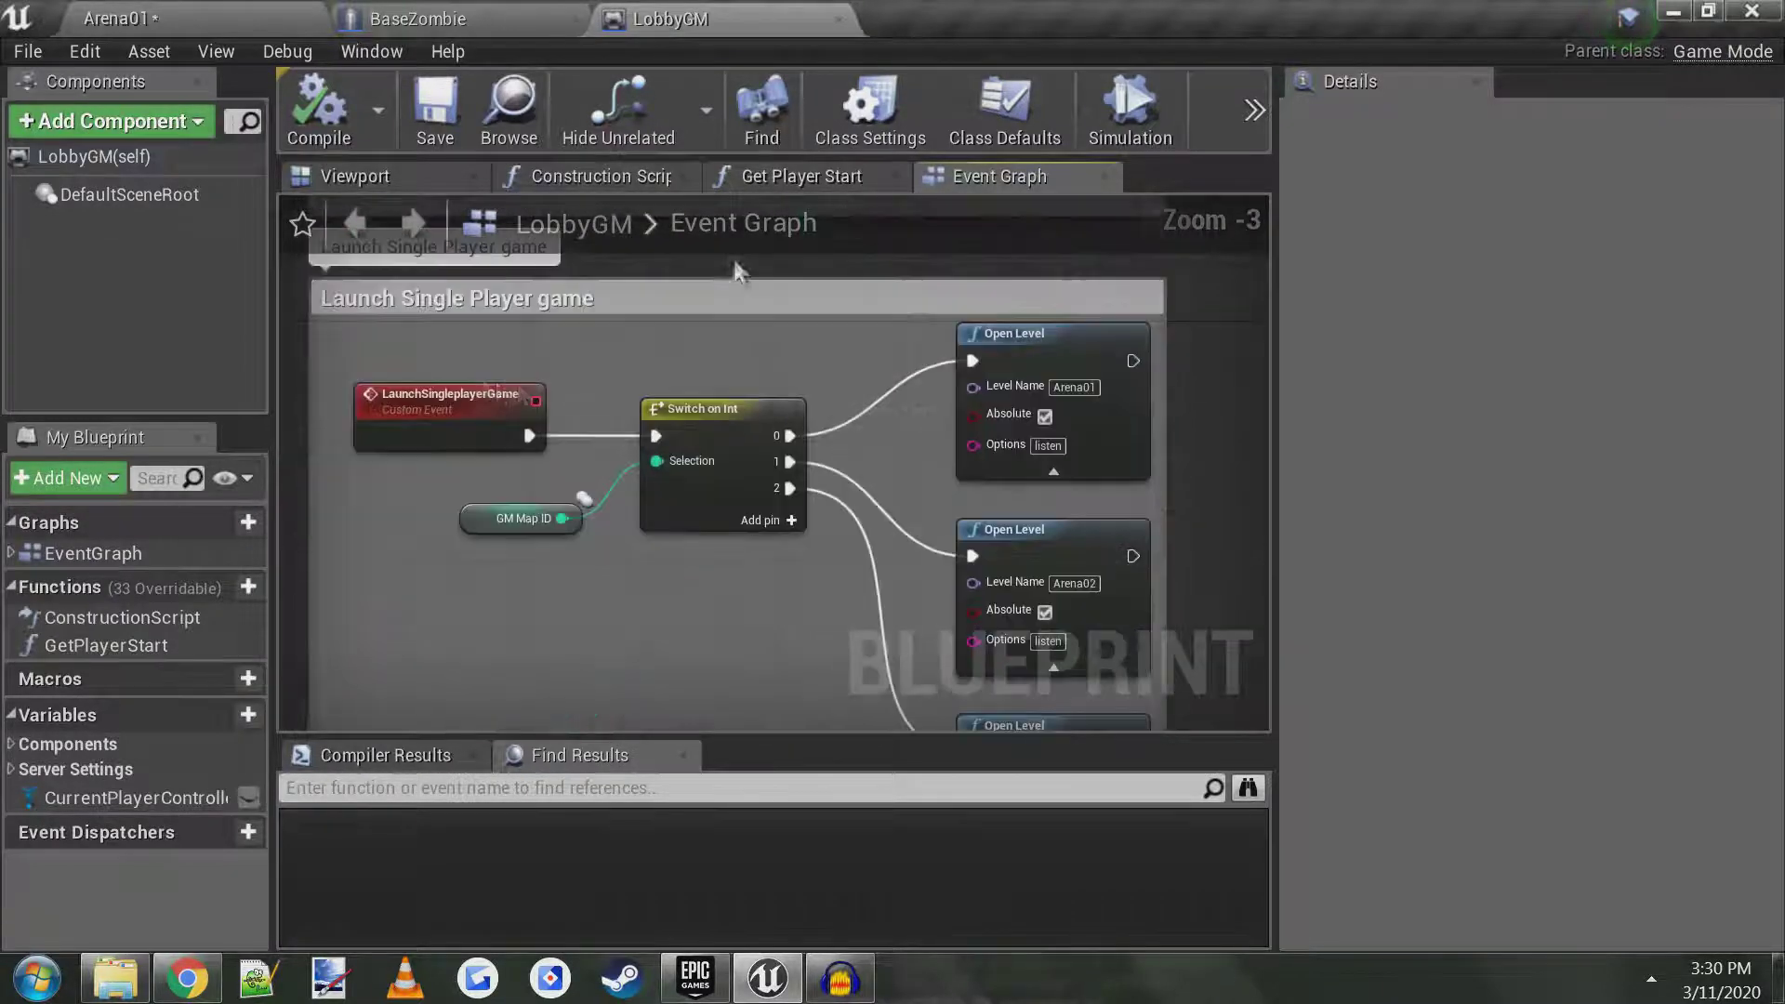
- Inspect LobbyGM's single-player Open Level, console command and Switch on Int nodes, then return to Arena01
left_click(462, 390)
left_click(1034, 367)
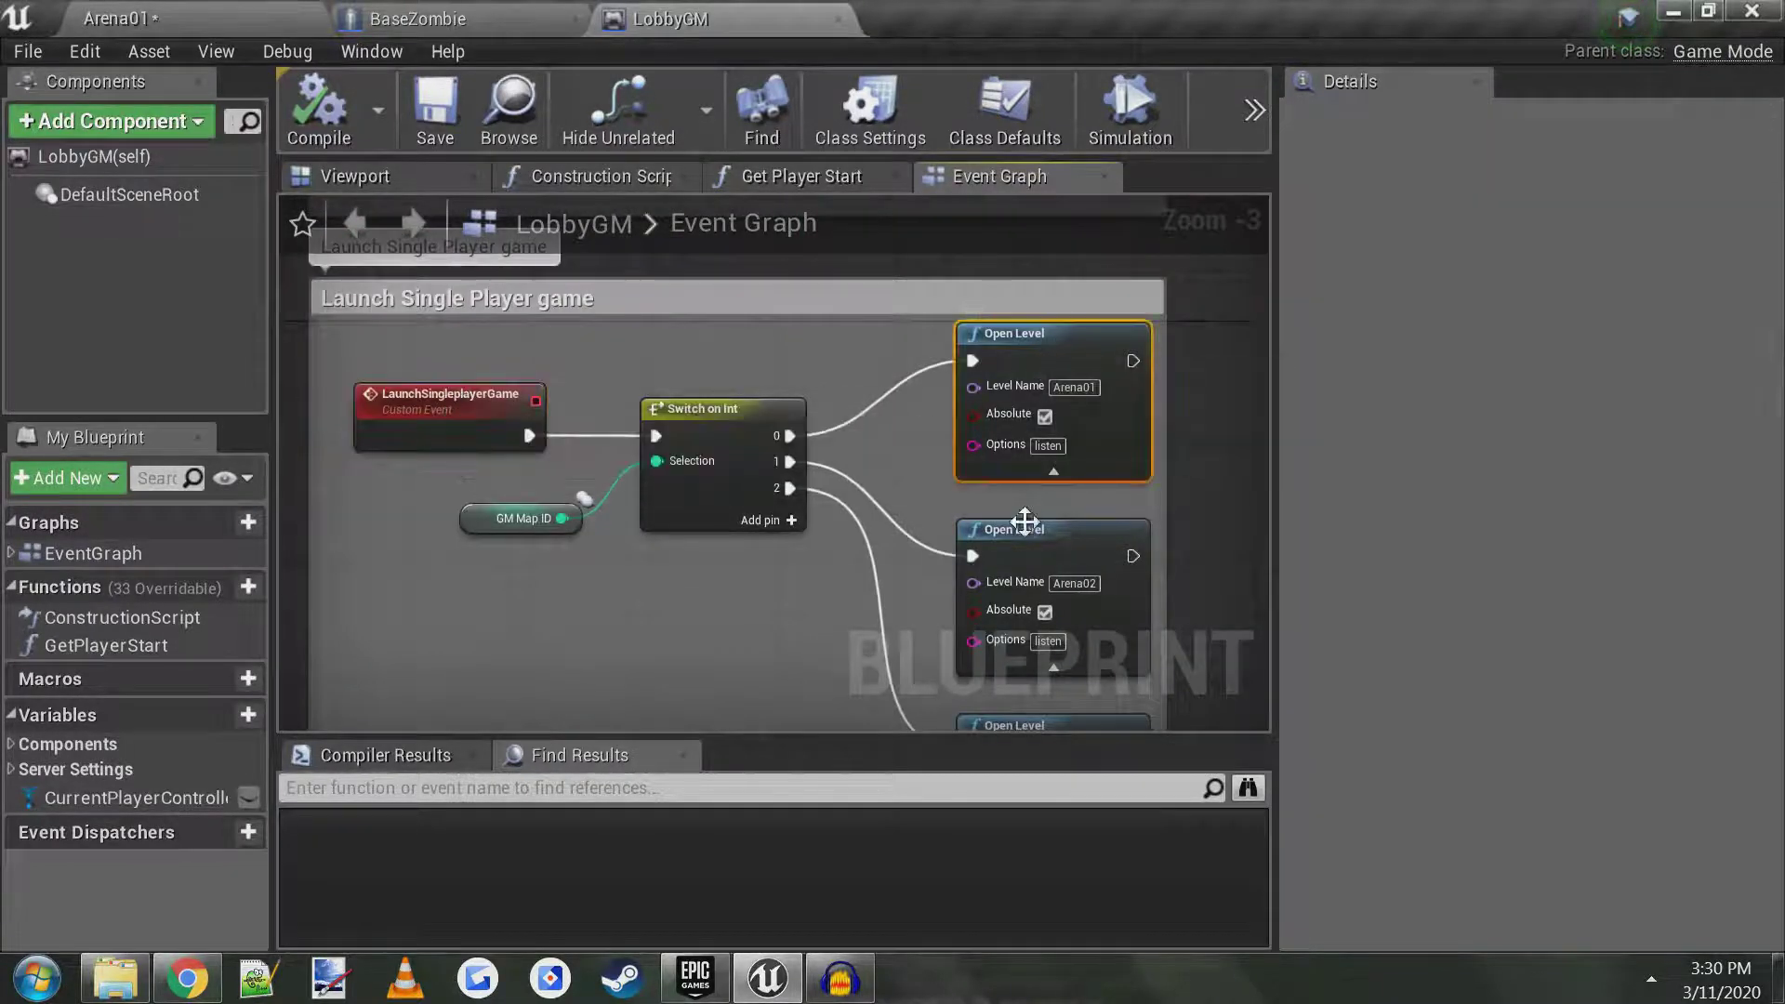
scroll(914, 495, "up", 3)
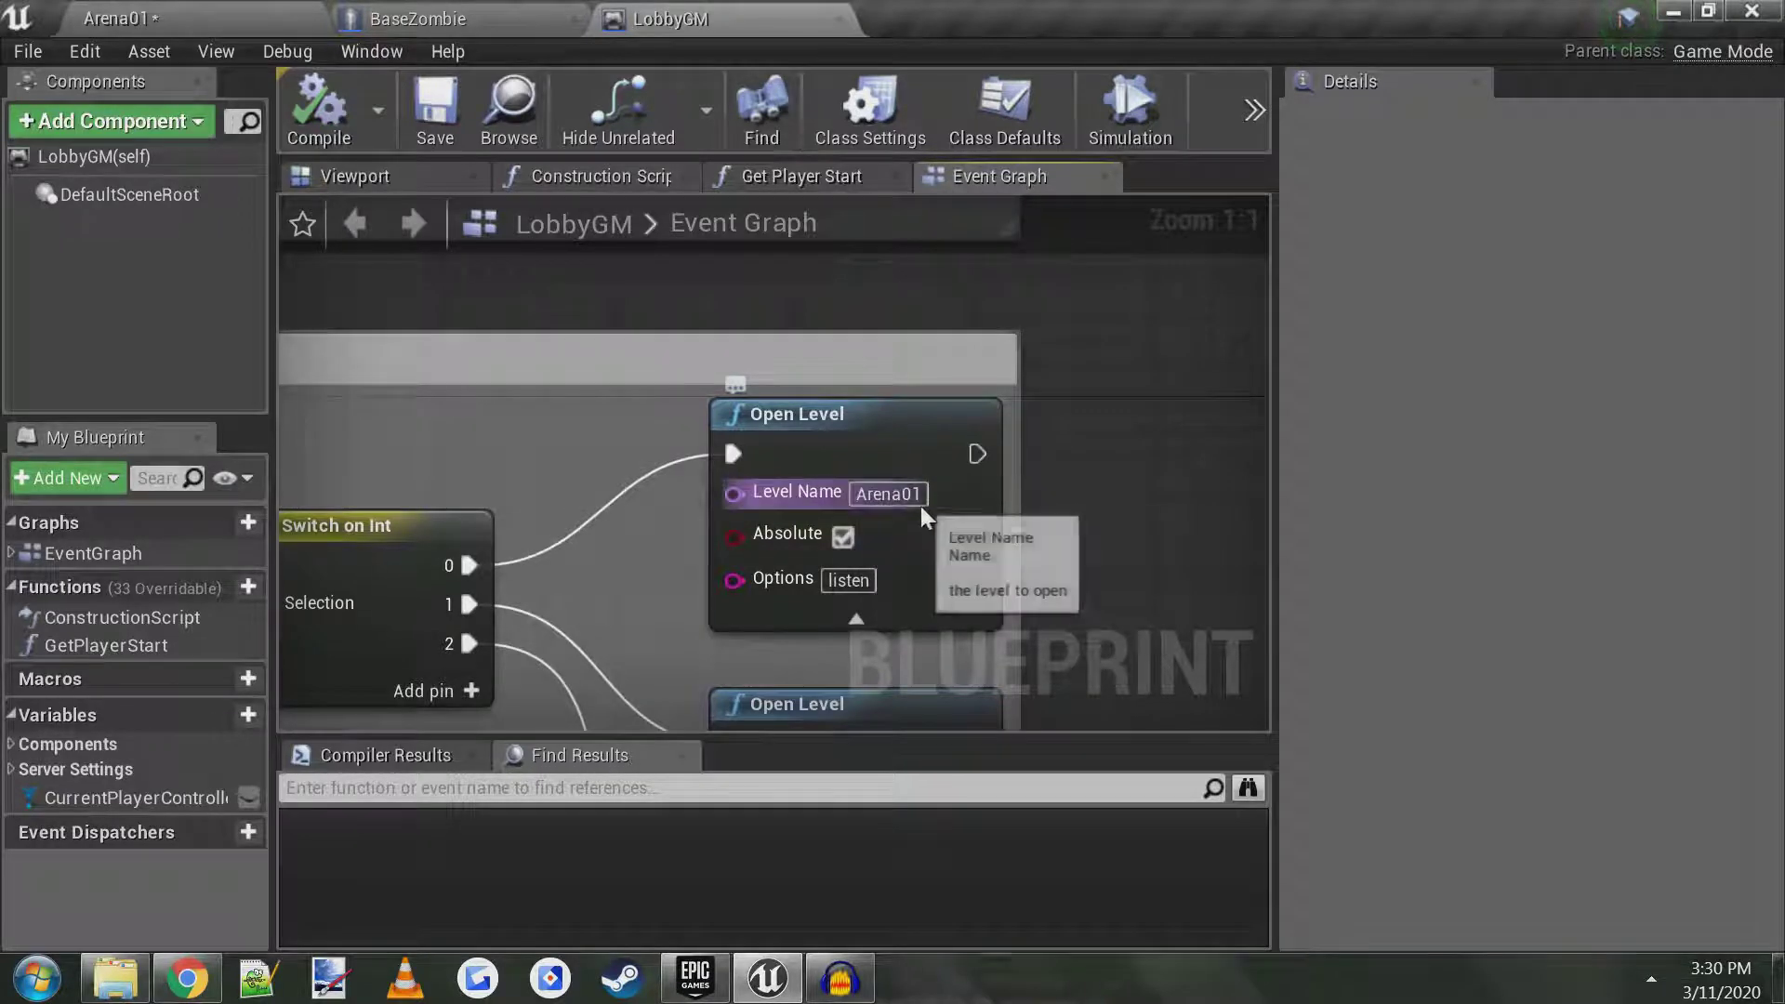
right_click_drag(884, 343, 996, 628)
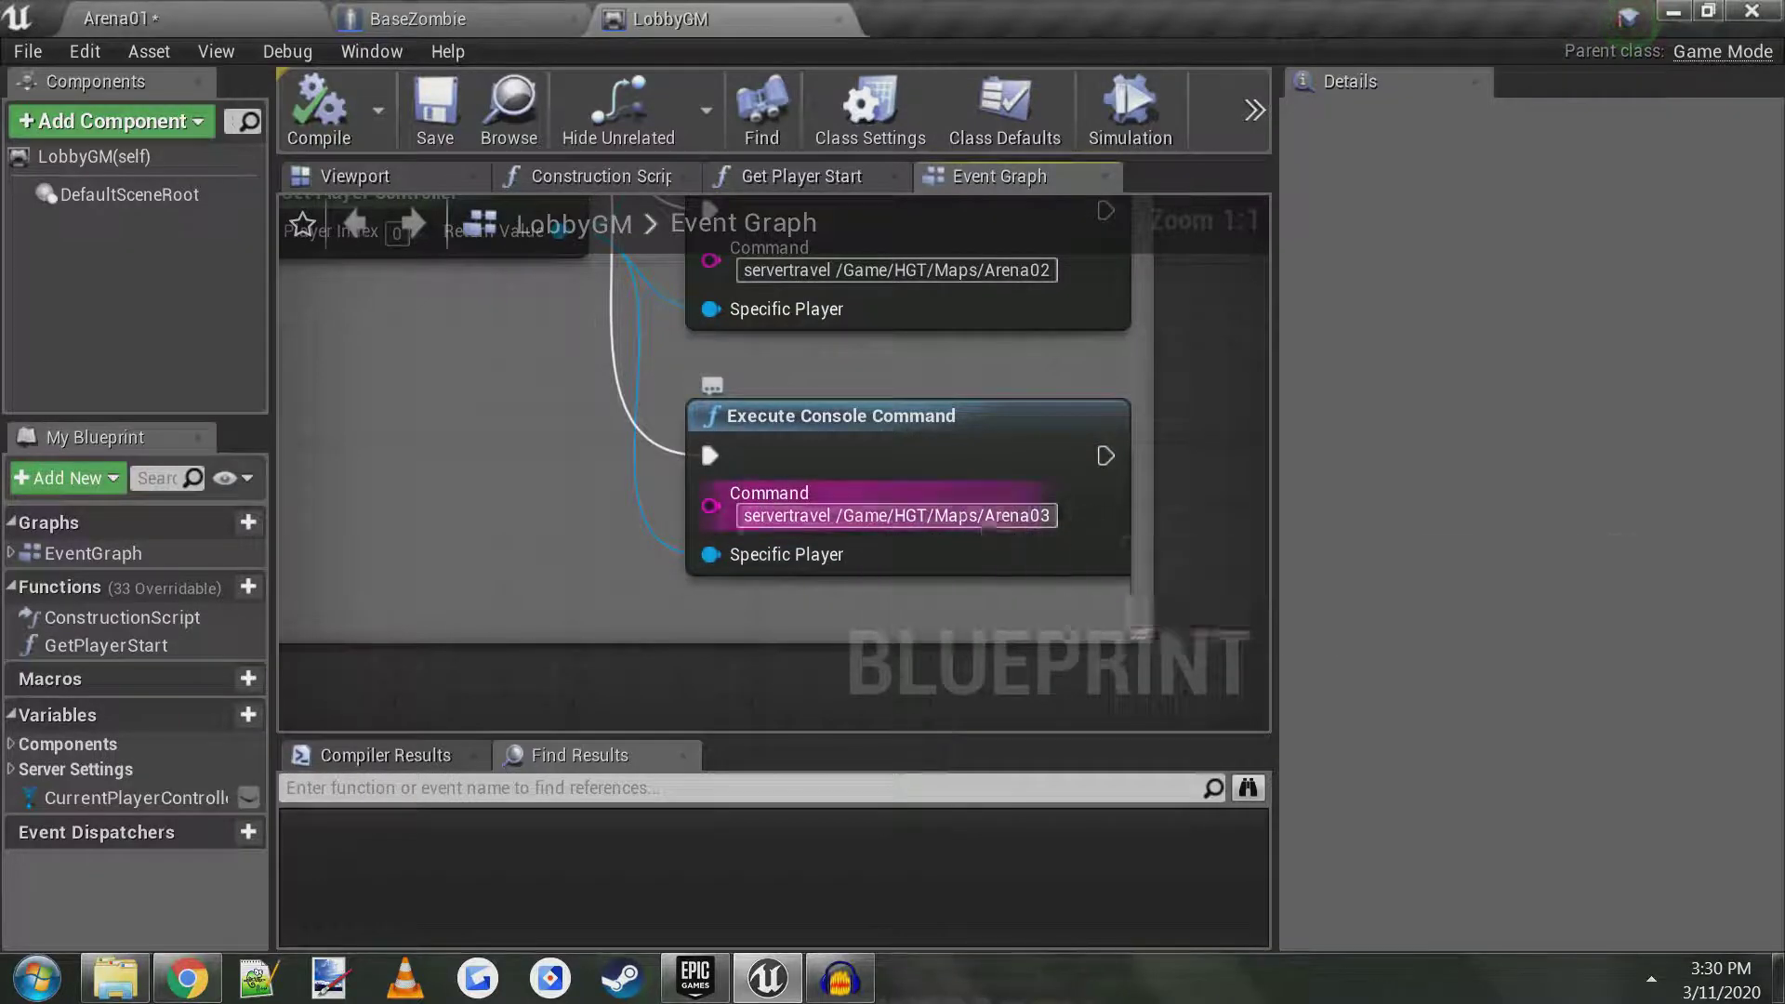
right_click_drag(818, 400, 833, 611)
scroll(833, 611, "down", 2)
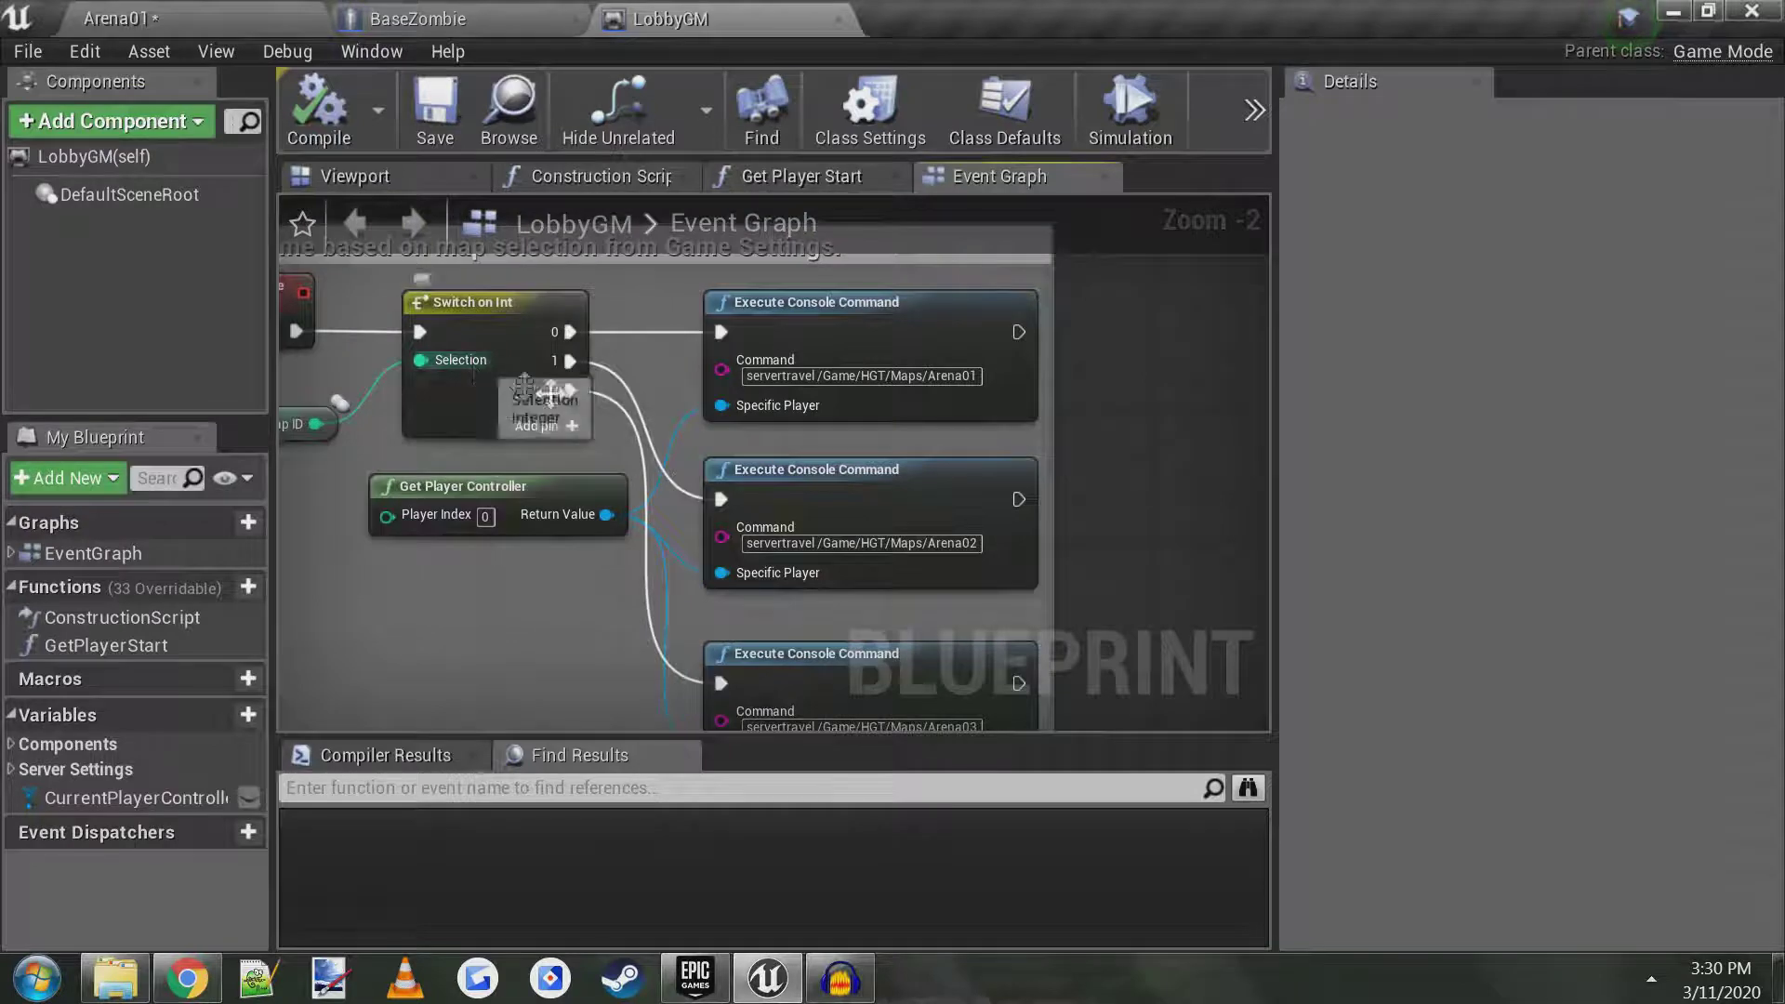
left_click(186, 19)
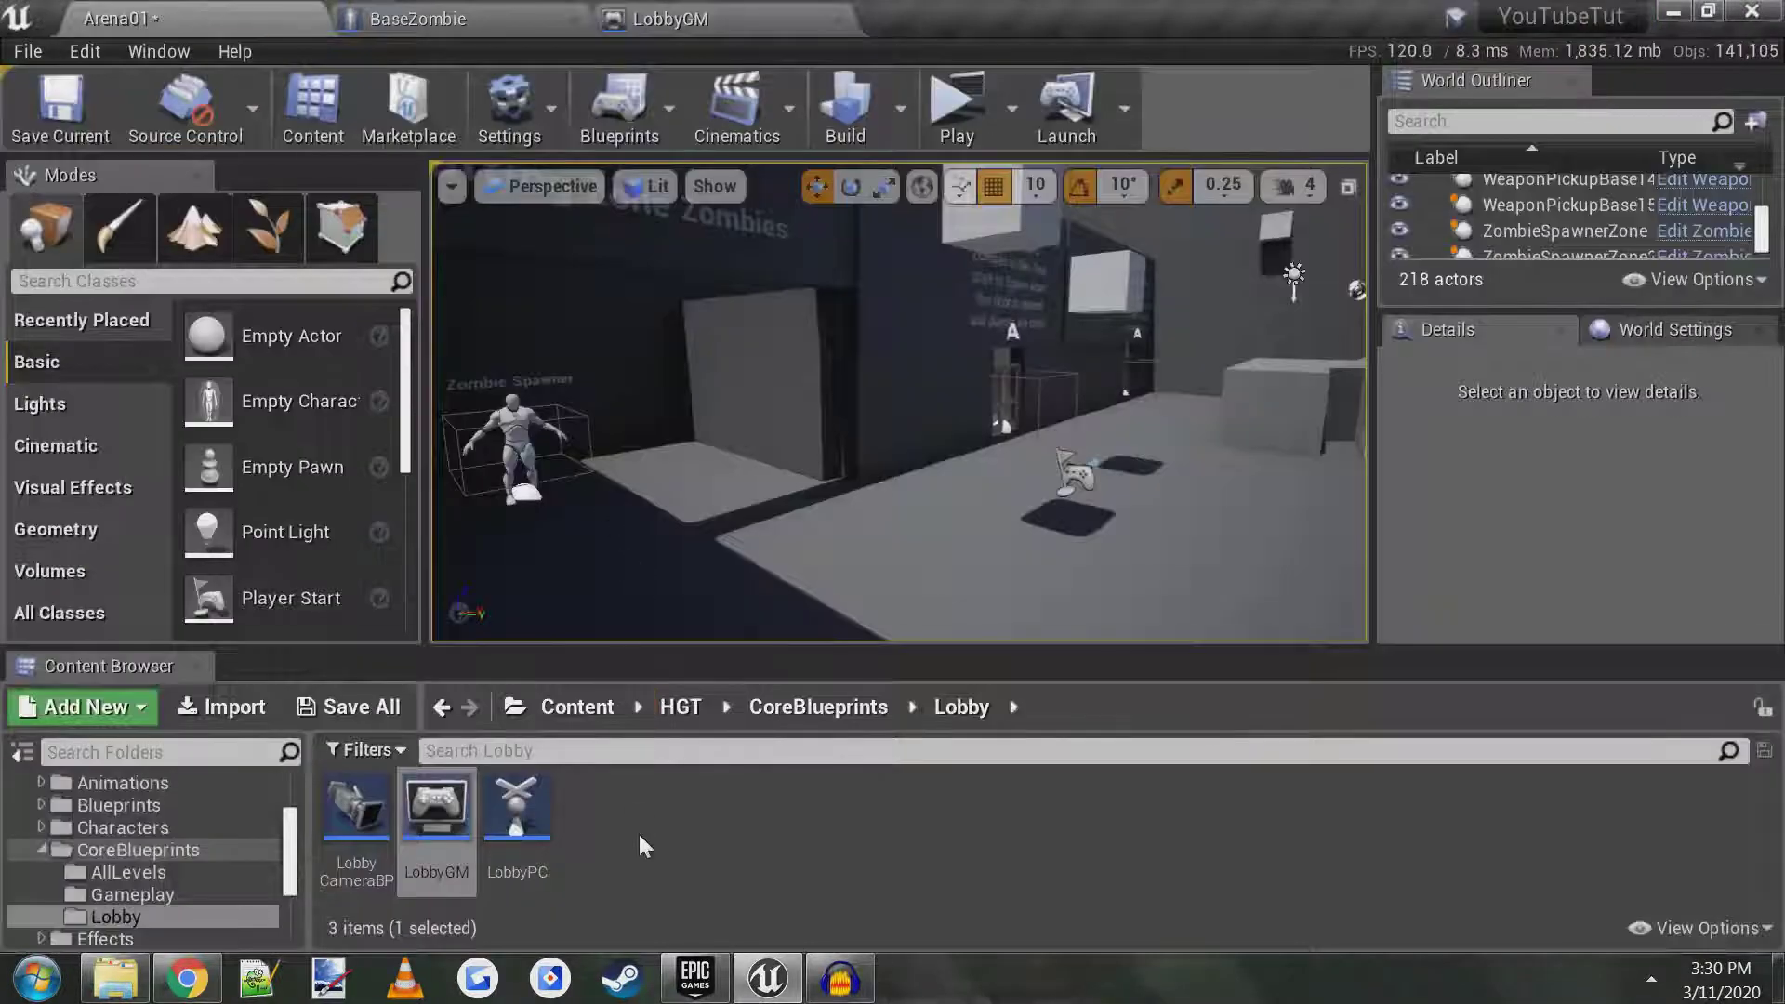
- Show the HGT Maps folder in the Content Browser
scroll(164, 867, "up", 3)
scroll(163, 867, "down", 4)
scroll(163, 867, "down", 2)
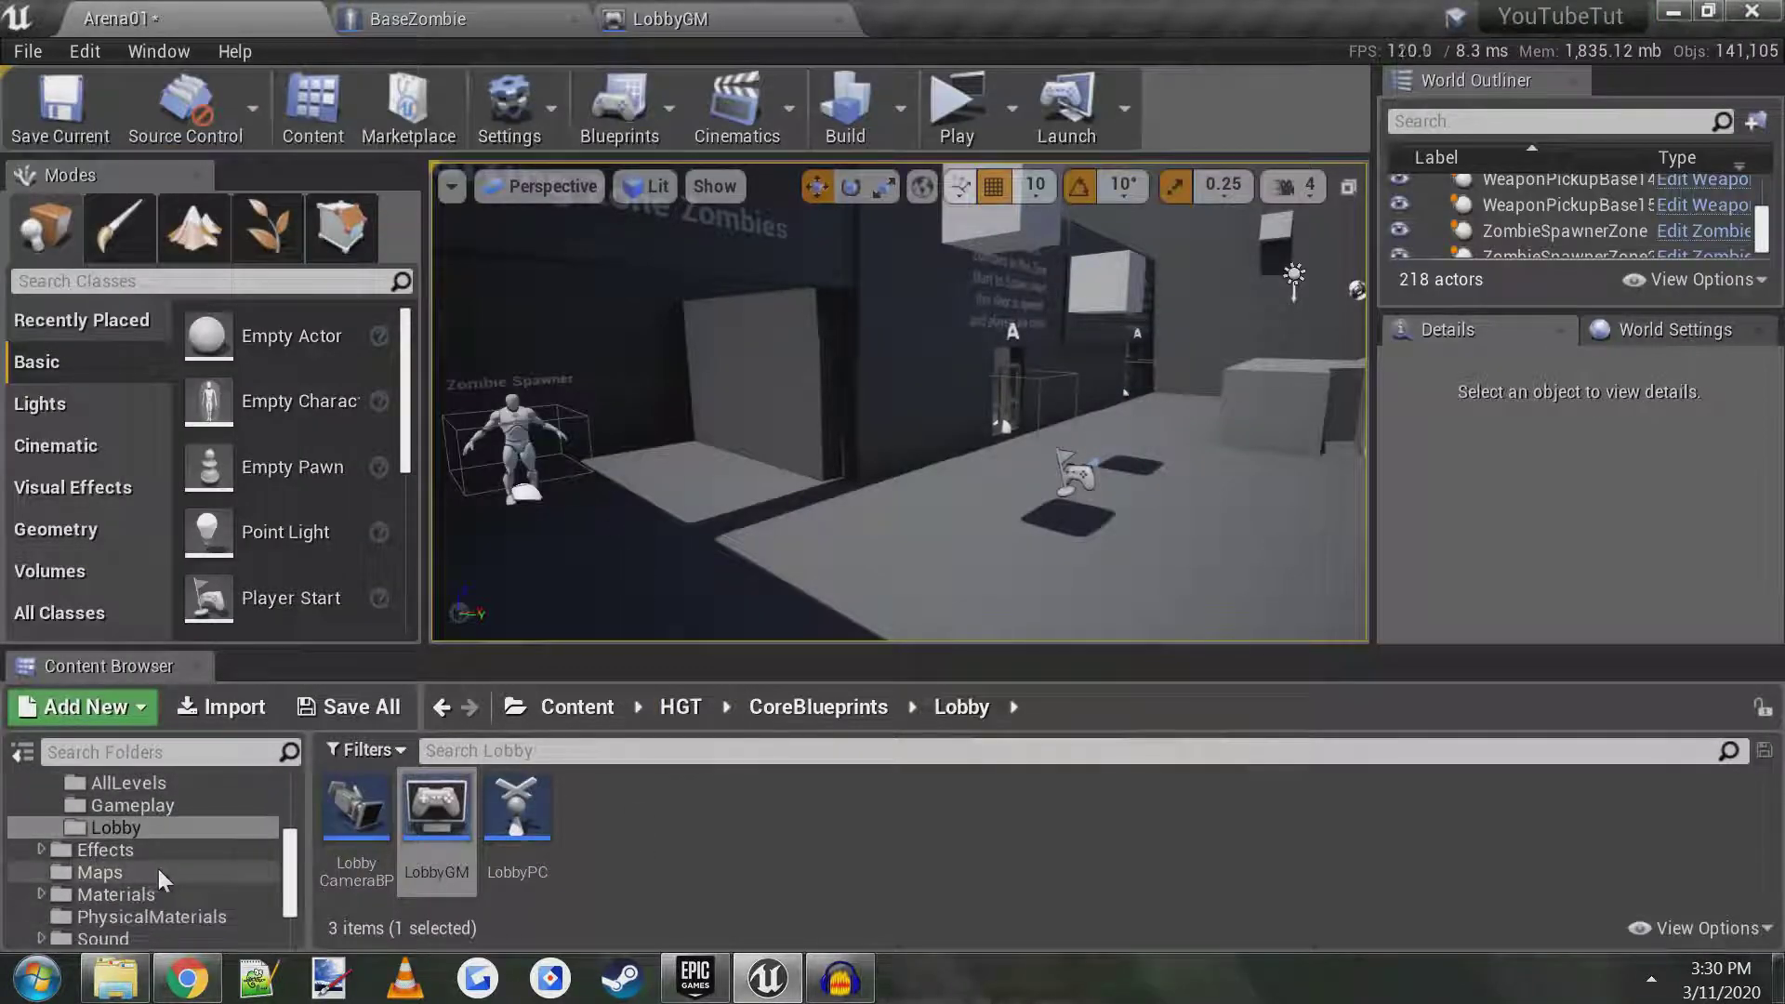
left_click(158, 869)
- Create a new level from the Default template, saving Arena01 when prompted
left_click(28, 53)
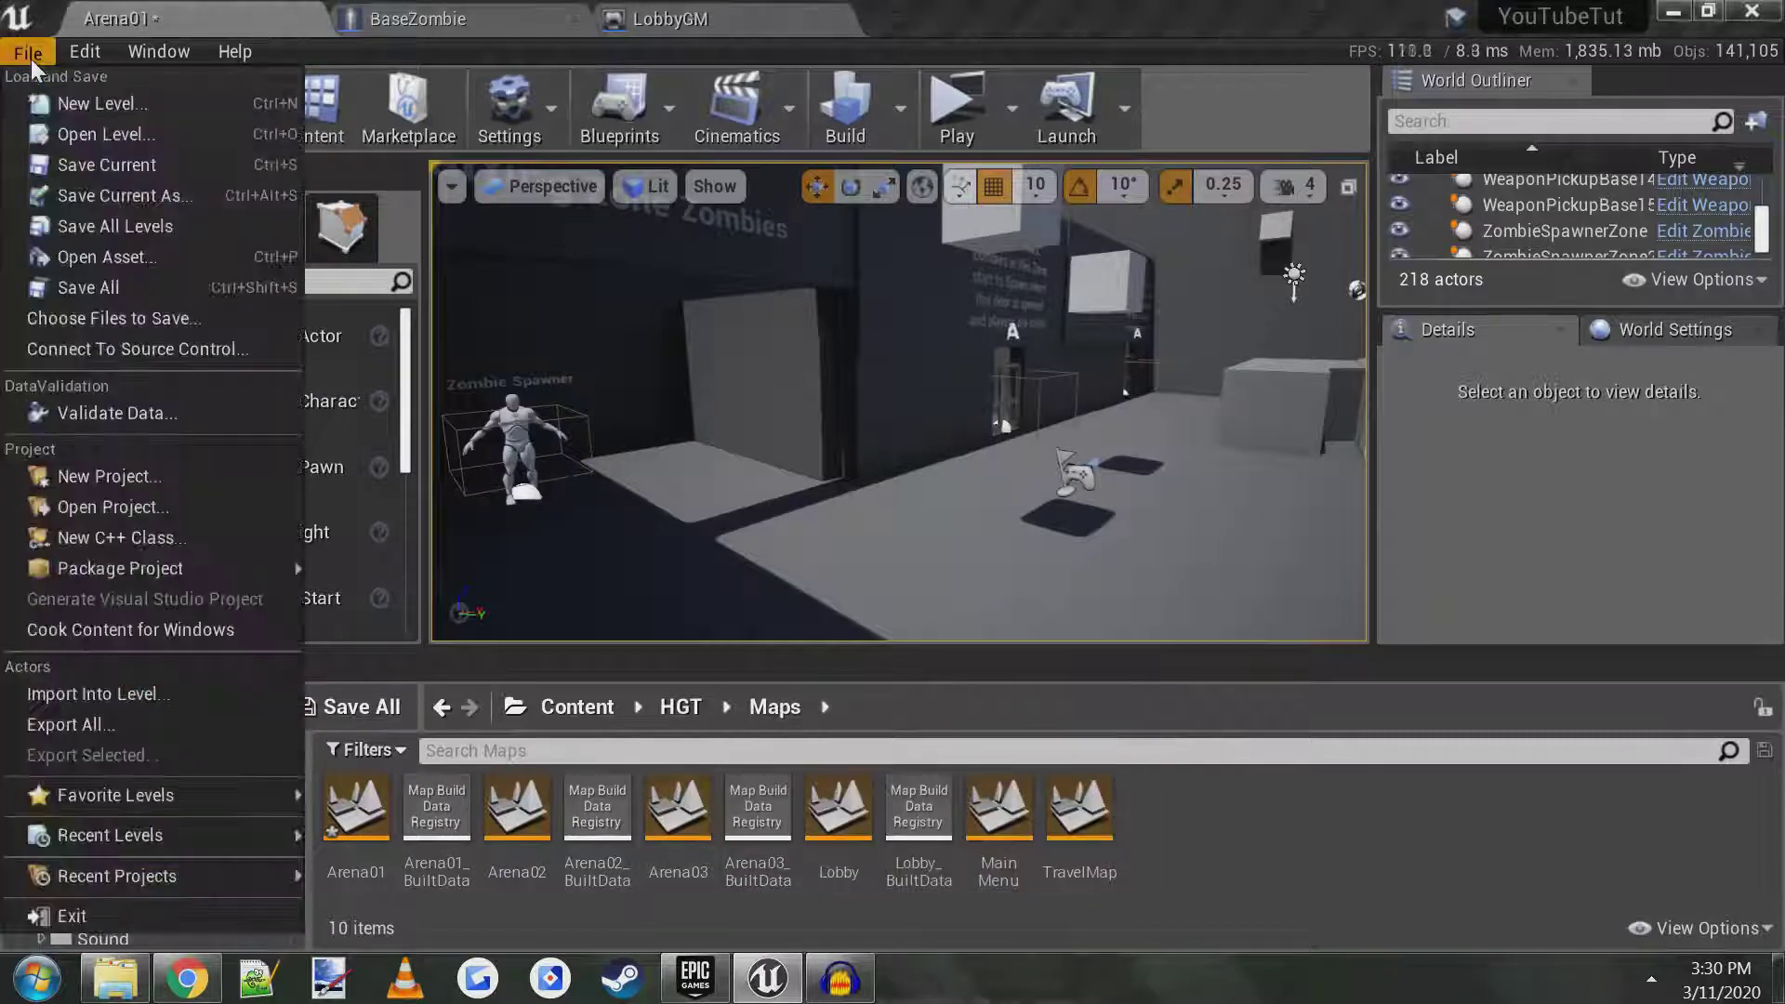
left_click(95, 102)
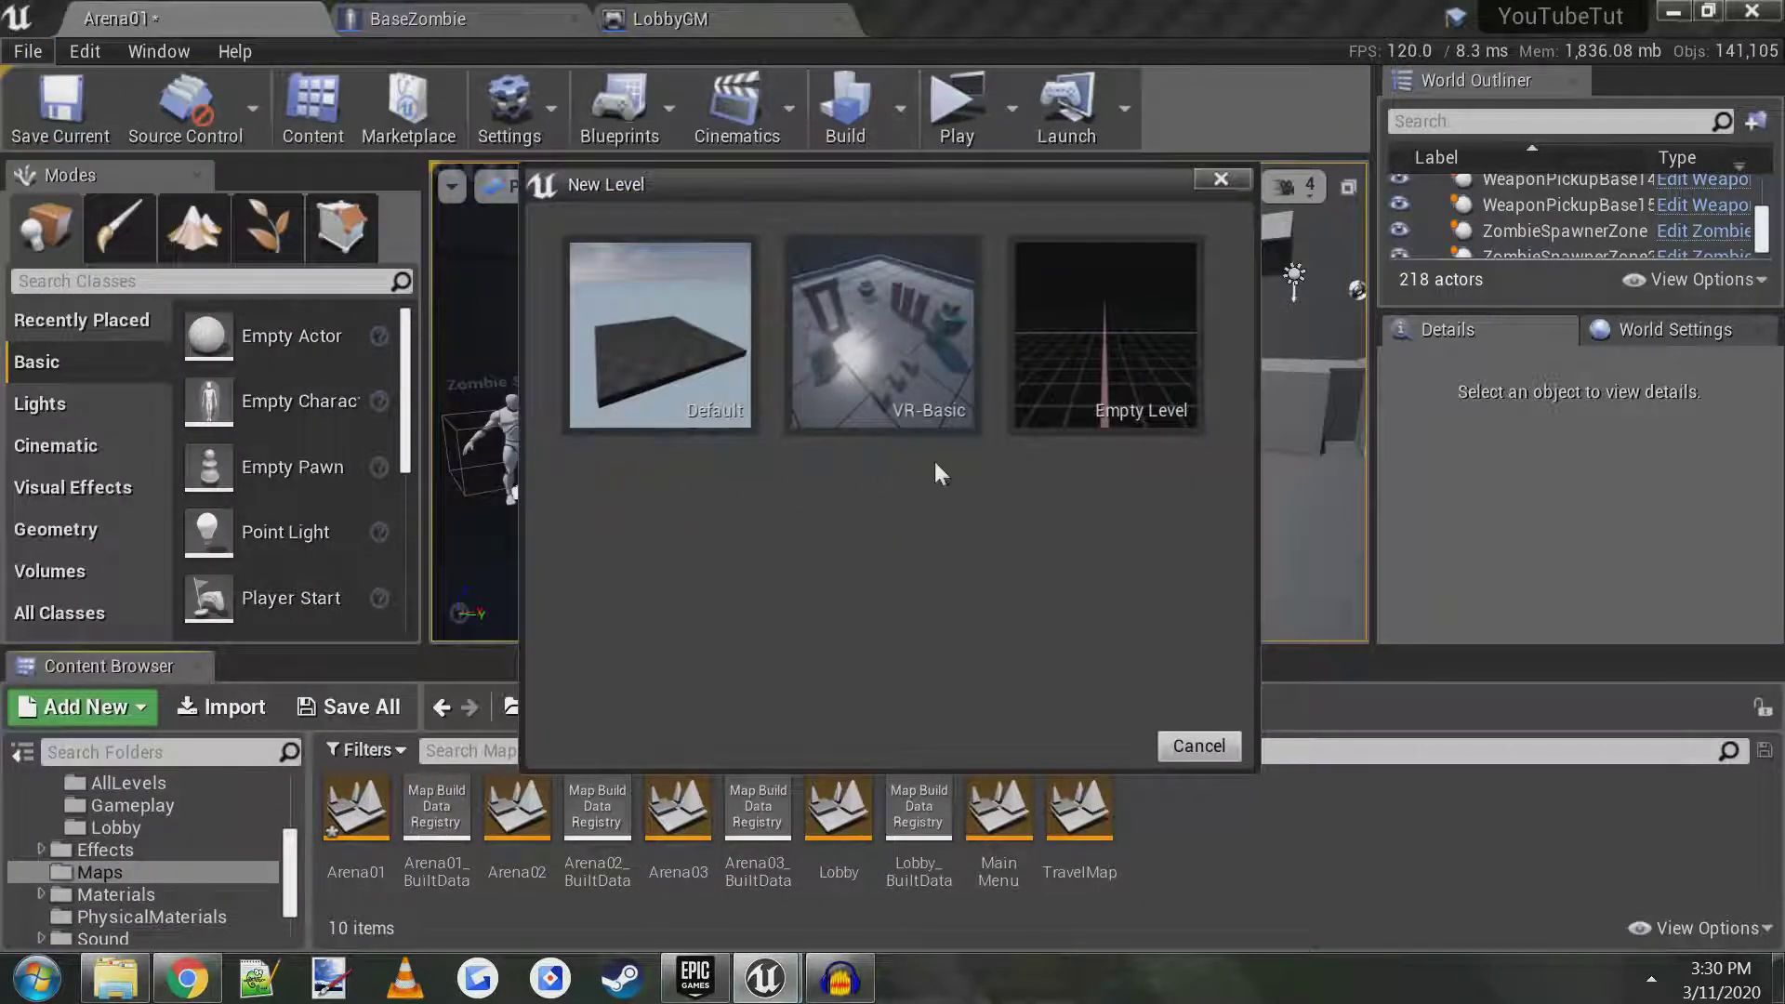
left_click(685, 353)
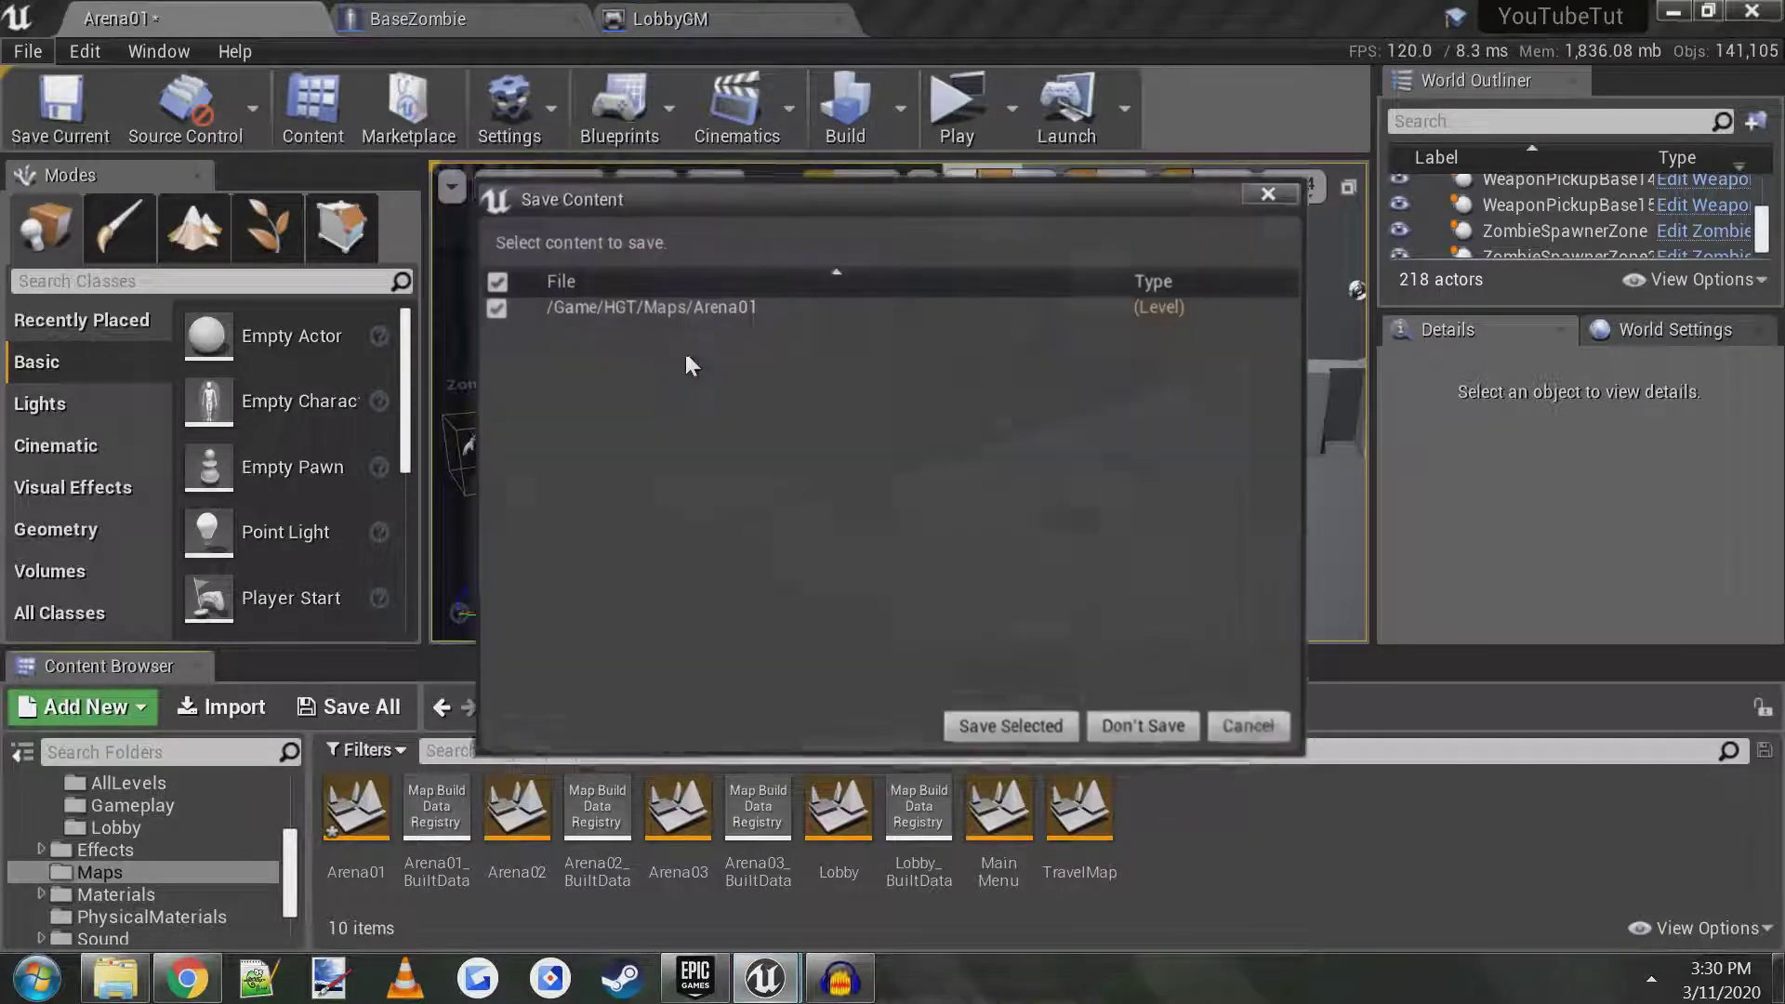
left_click(1023, 729)
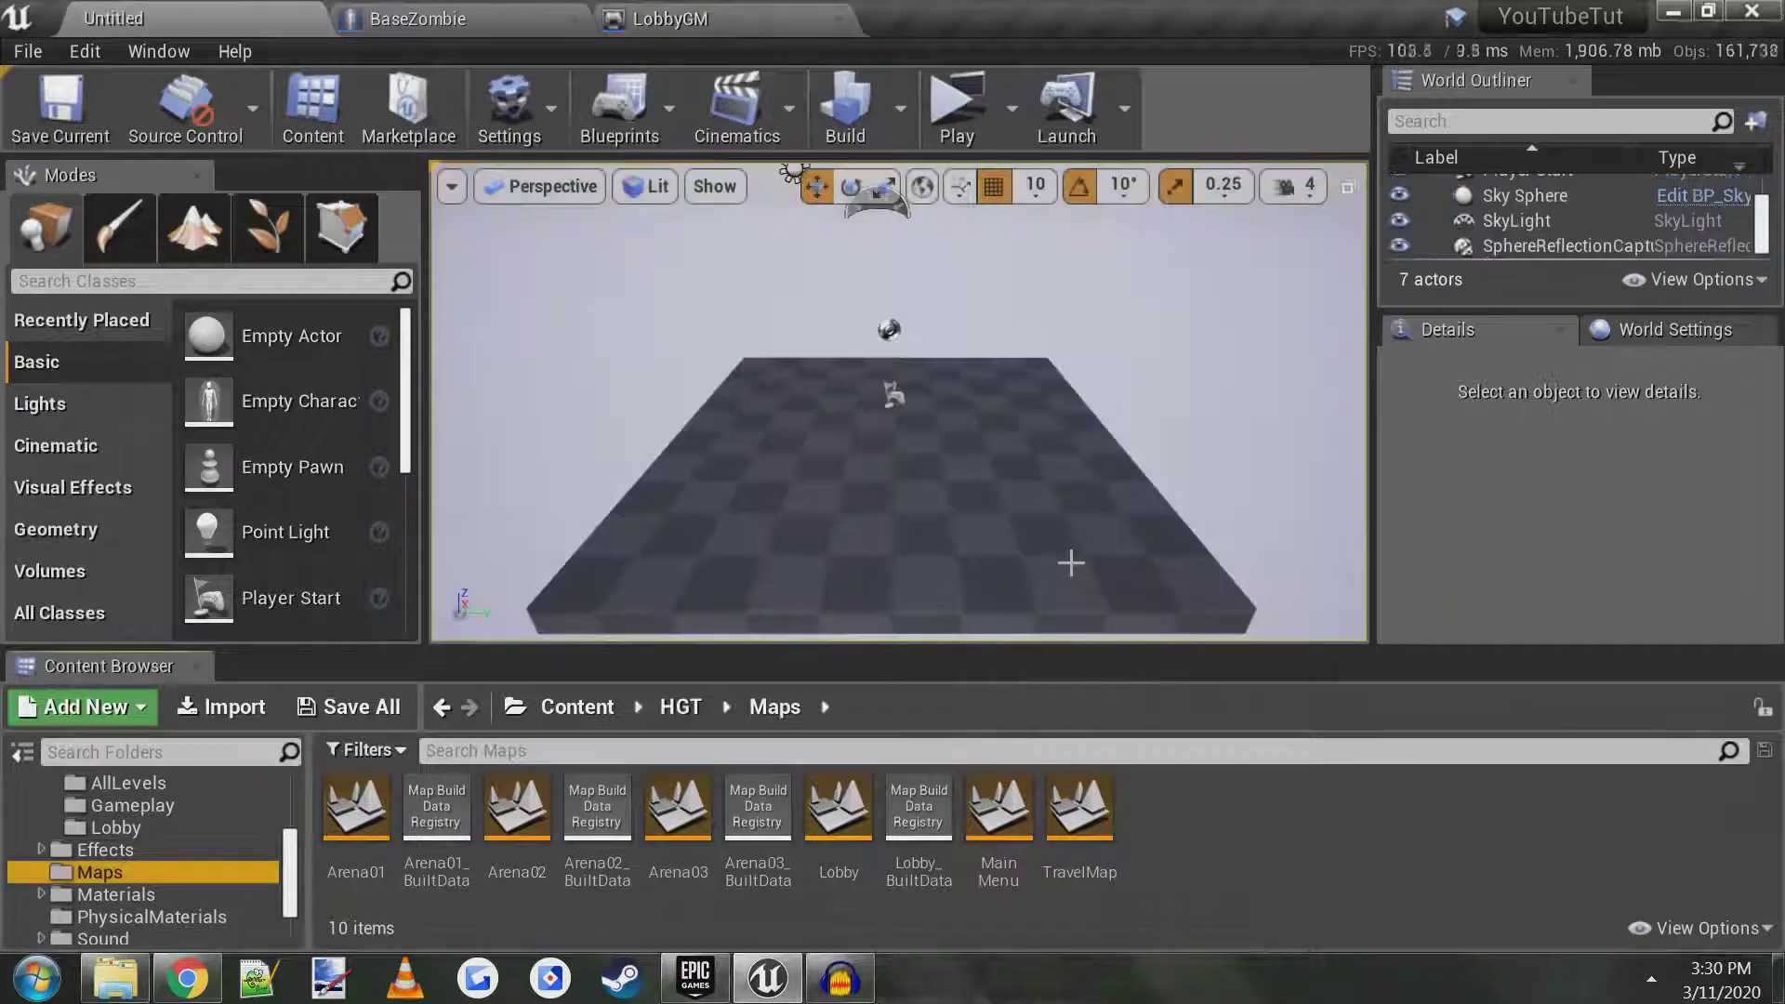
- Save the new level as TestArena in Content/HGT/Maps
left_click(28, 52)
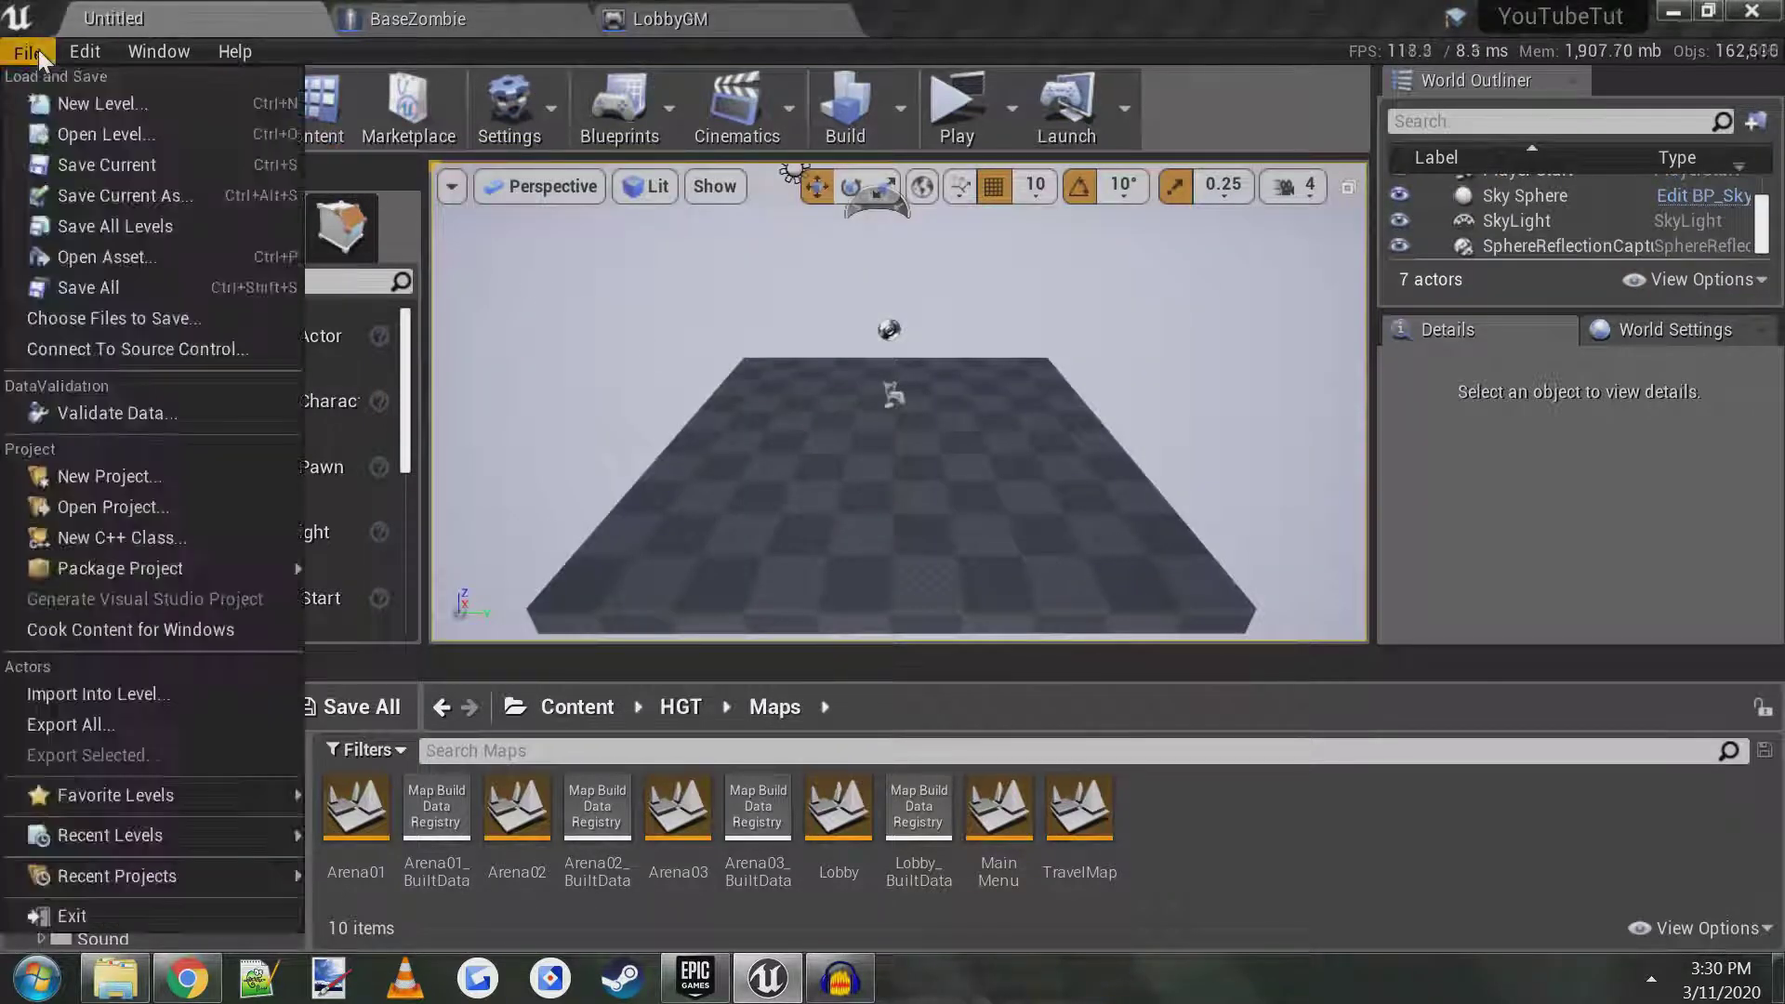
left_click(119, 196)
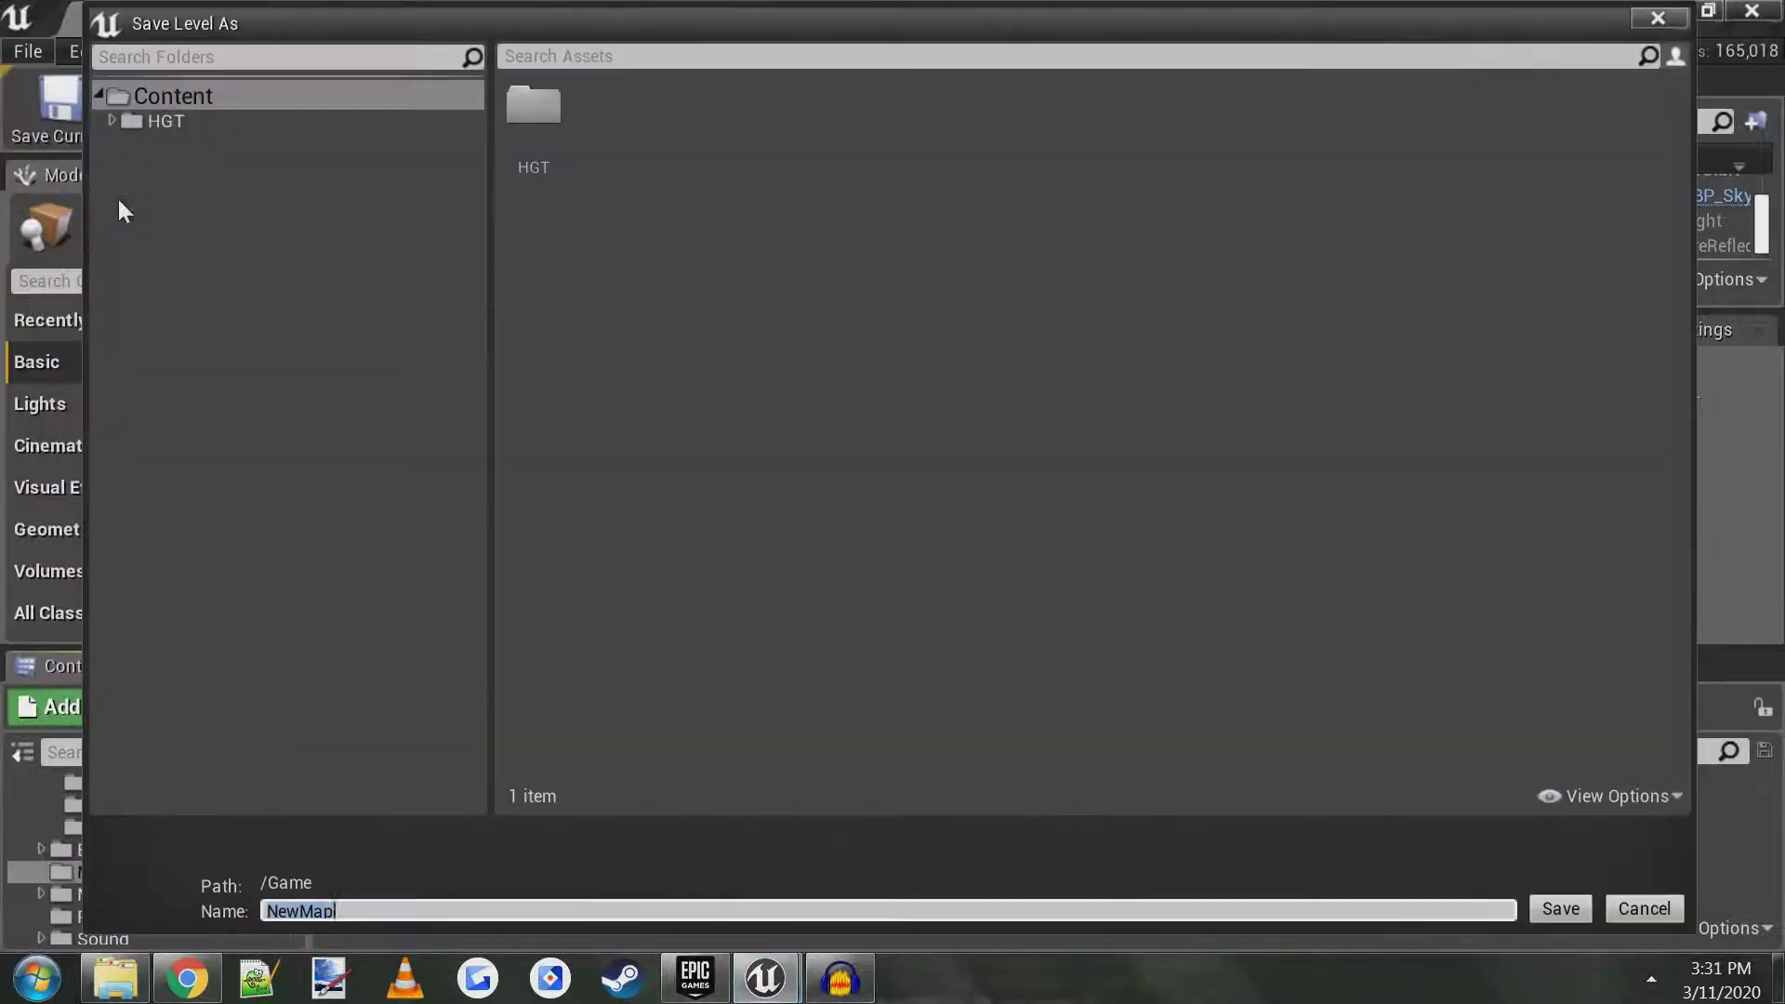
left_click(106, 127)
double_click(984, 116)
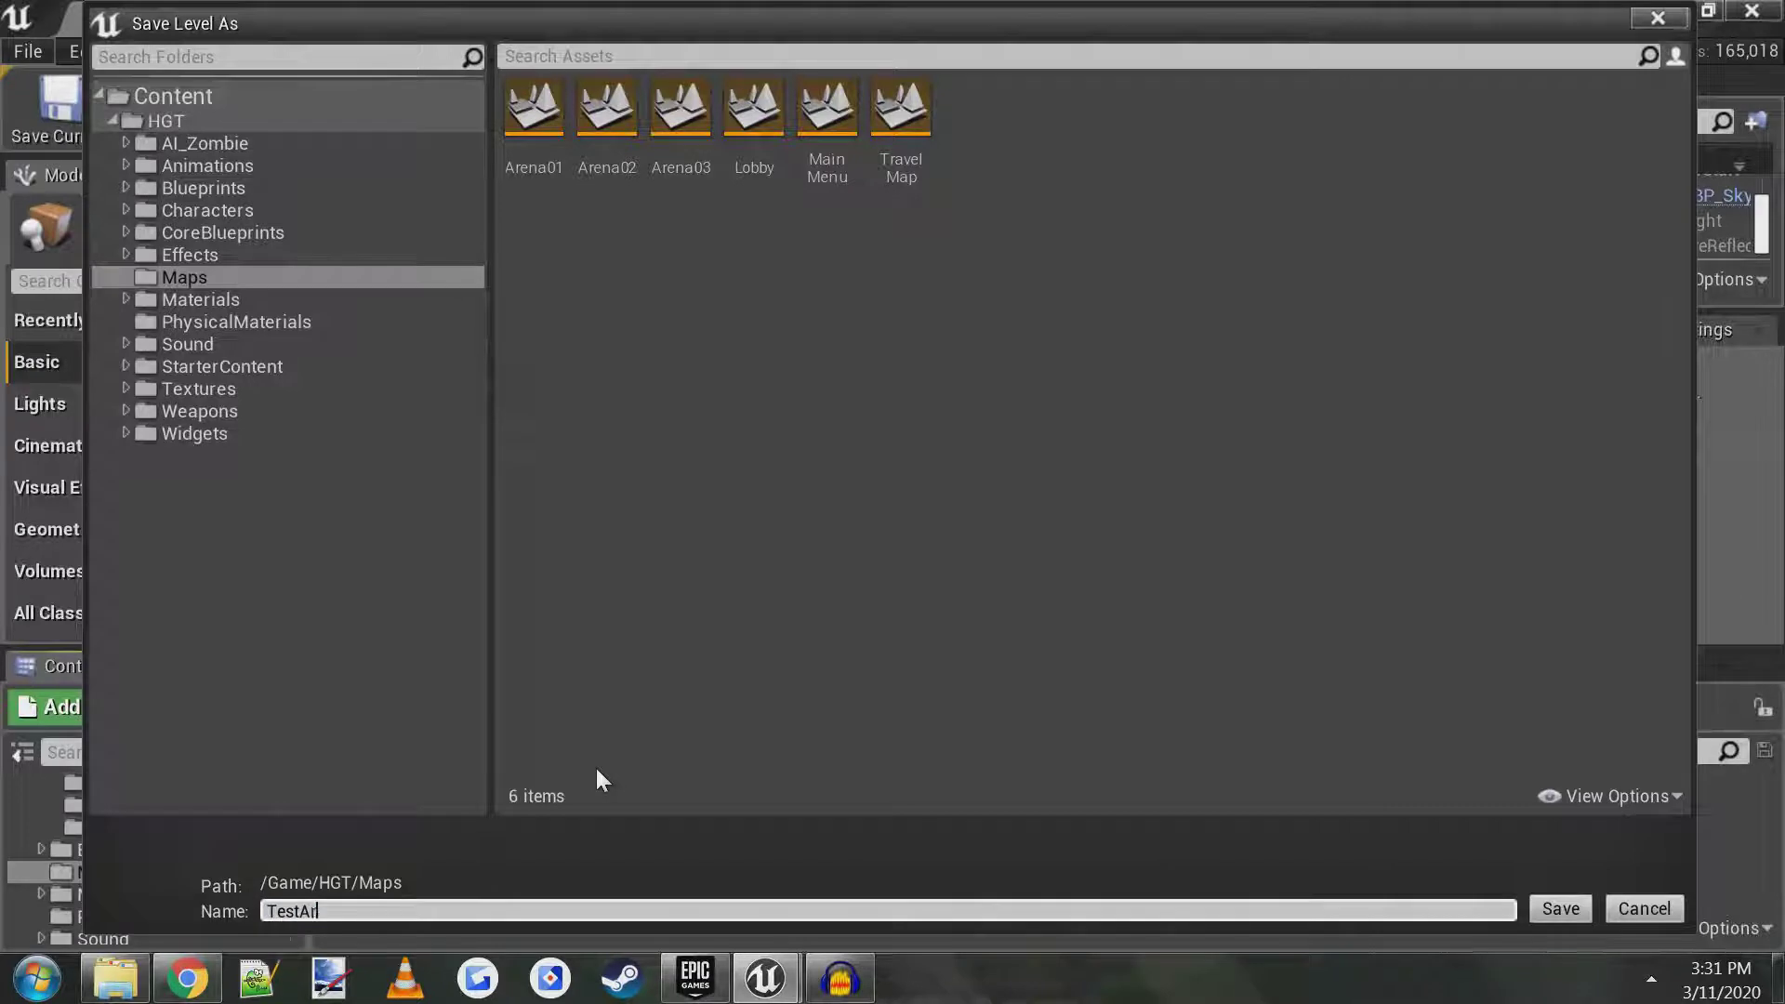
type("a")
left_click(1559, 913)
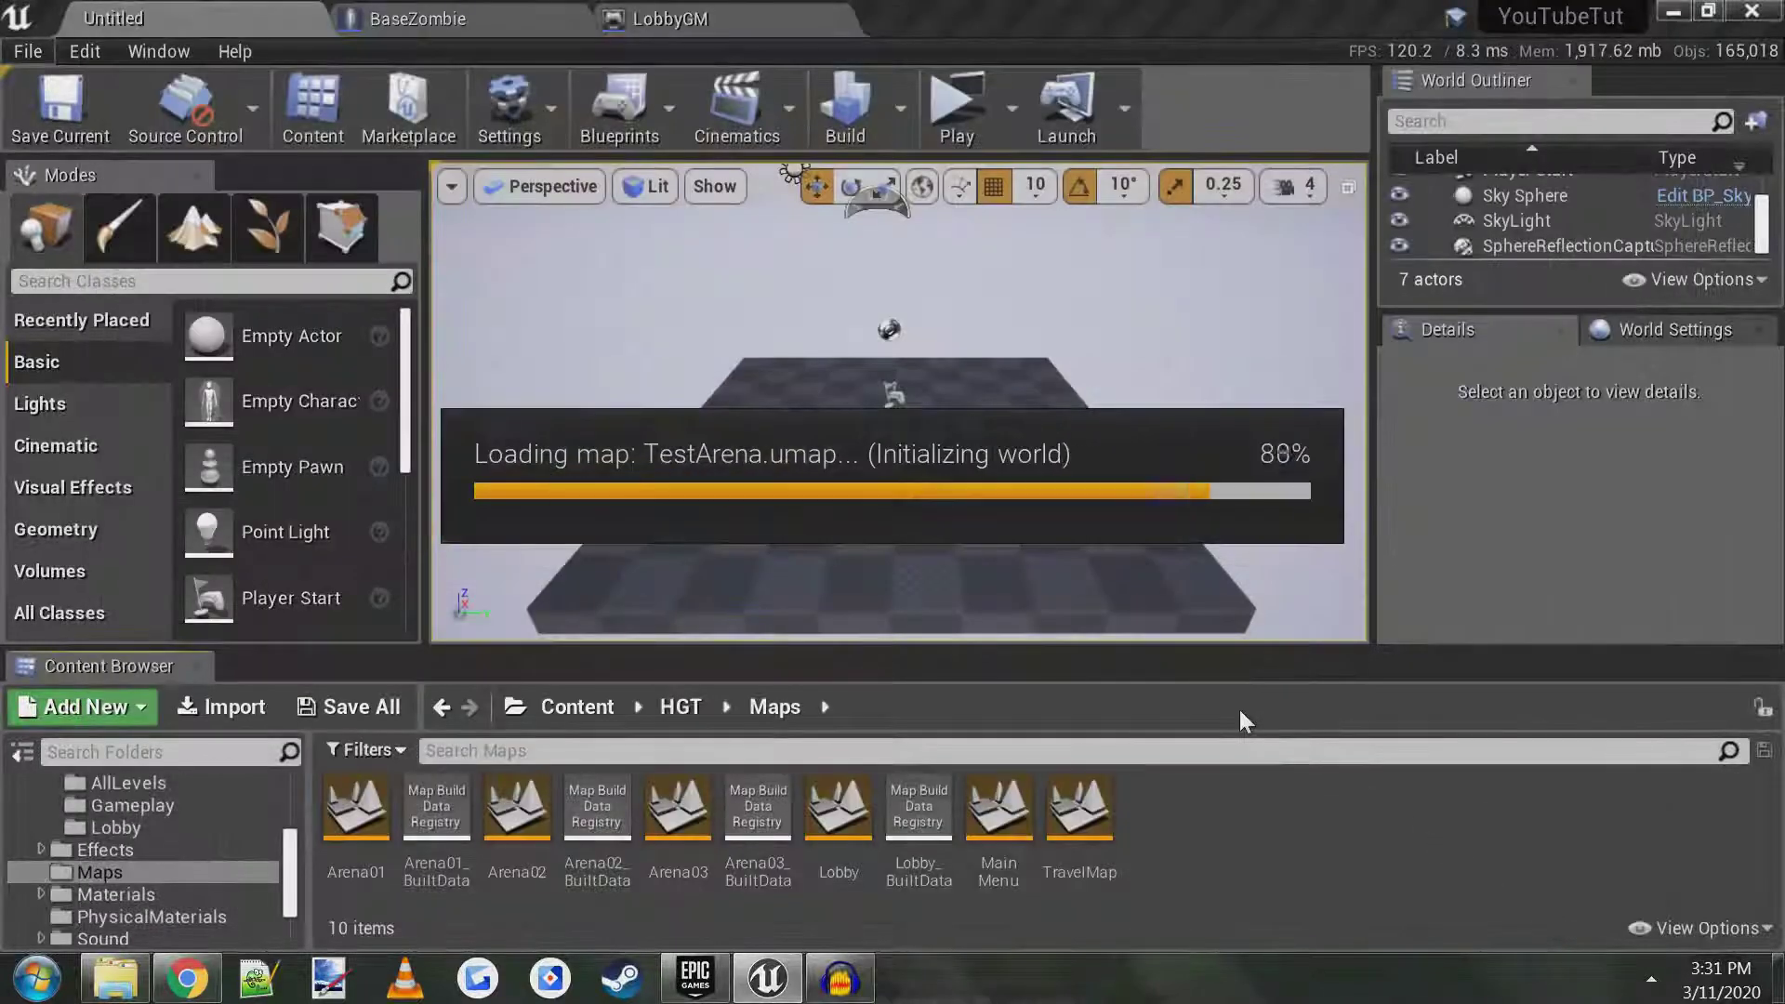
- Browse to HGT/Widgets/UI/Lobby and open the MapSelection widget blueprint
left_click(898, 392)
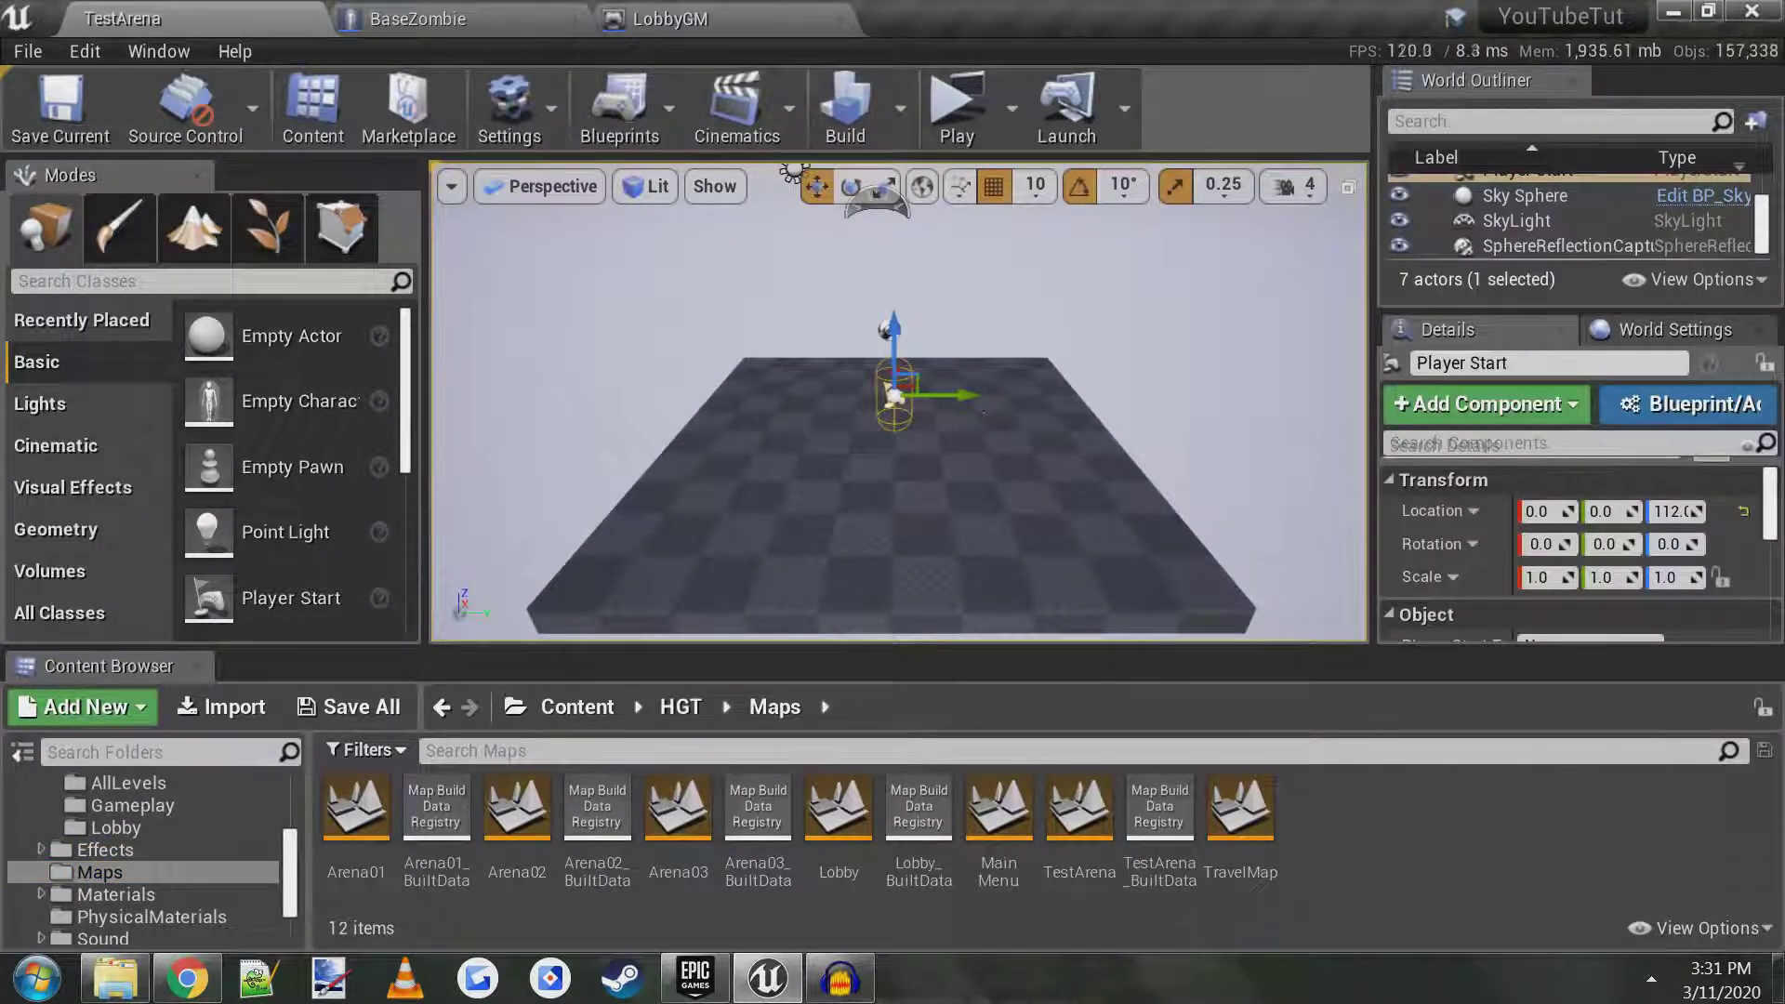
left_click_drag(984, 412, 991, 426)
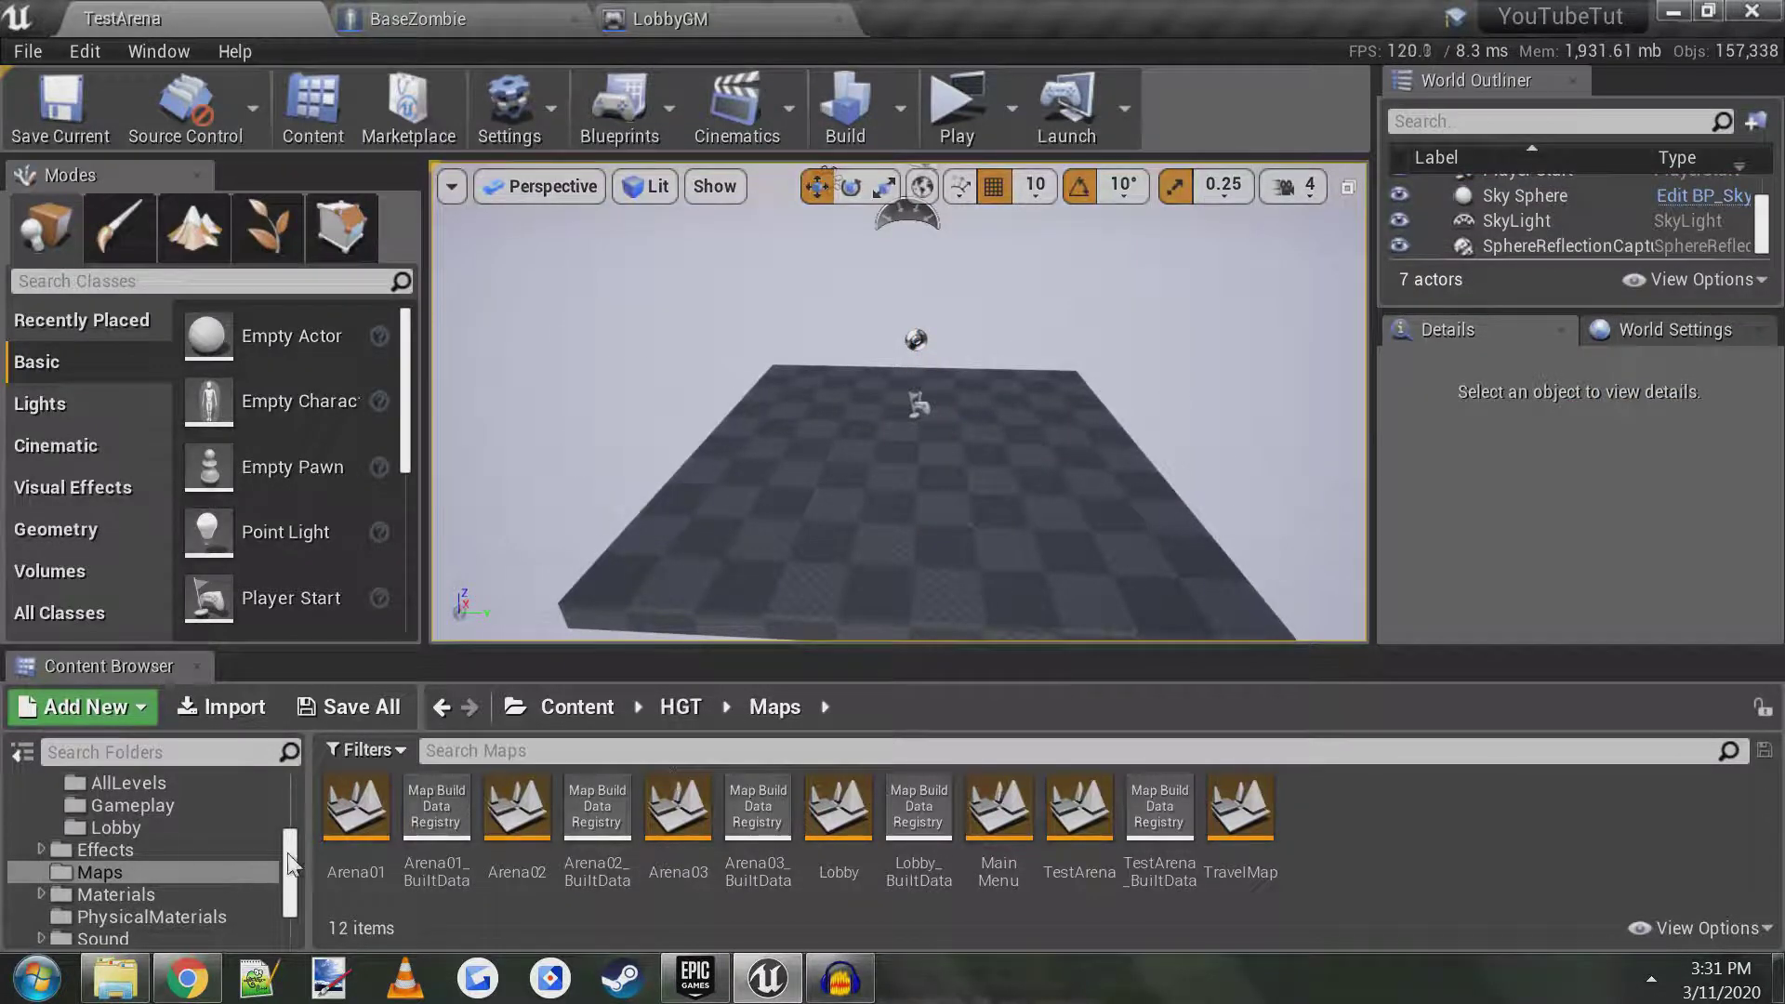
left_click_drag(295, 865, 293, 893)
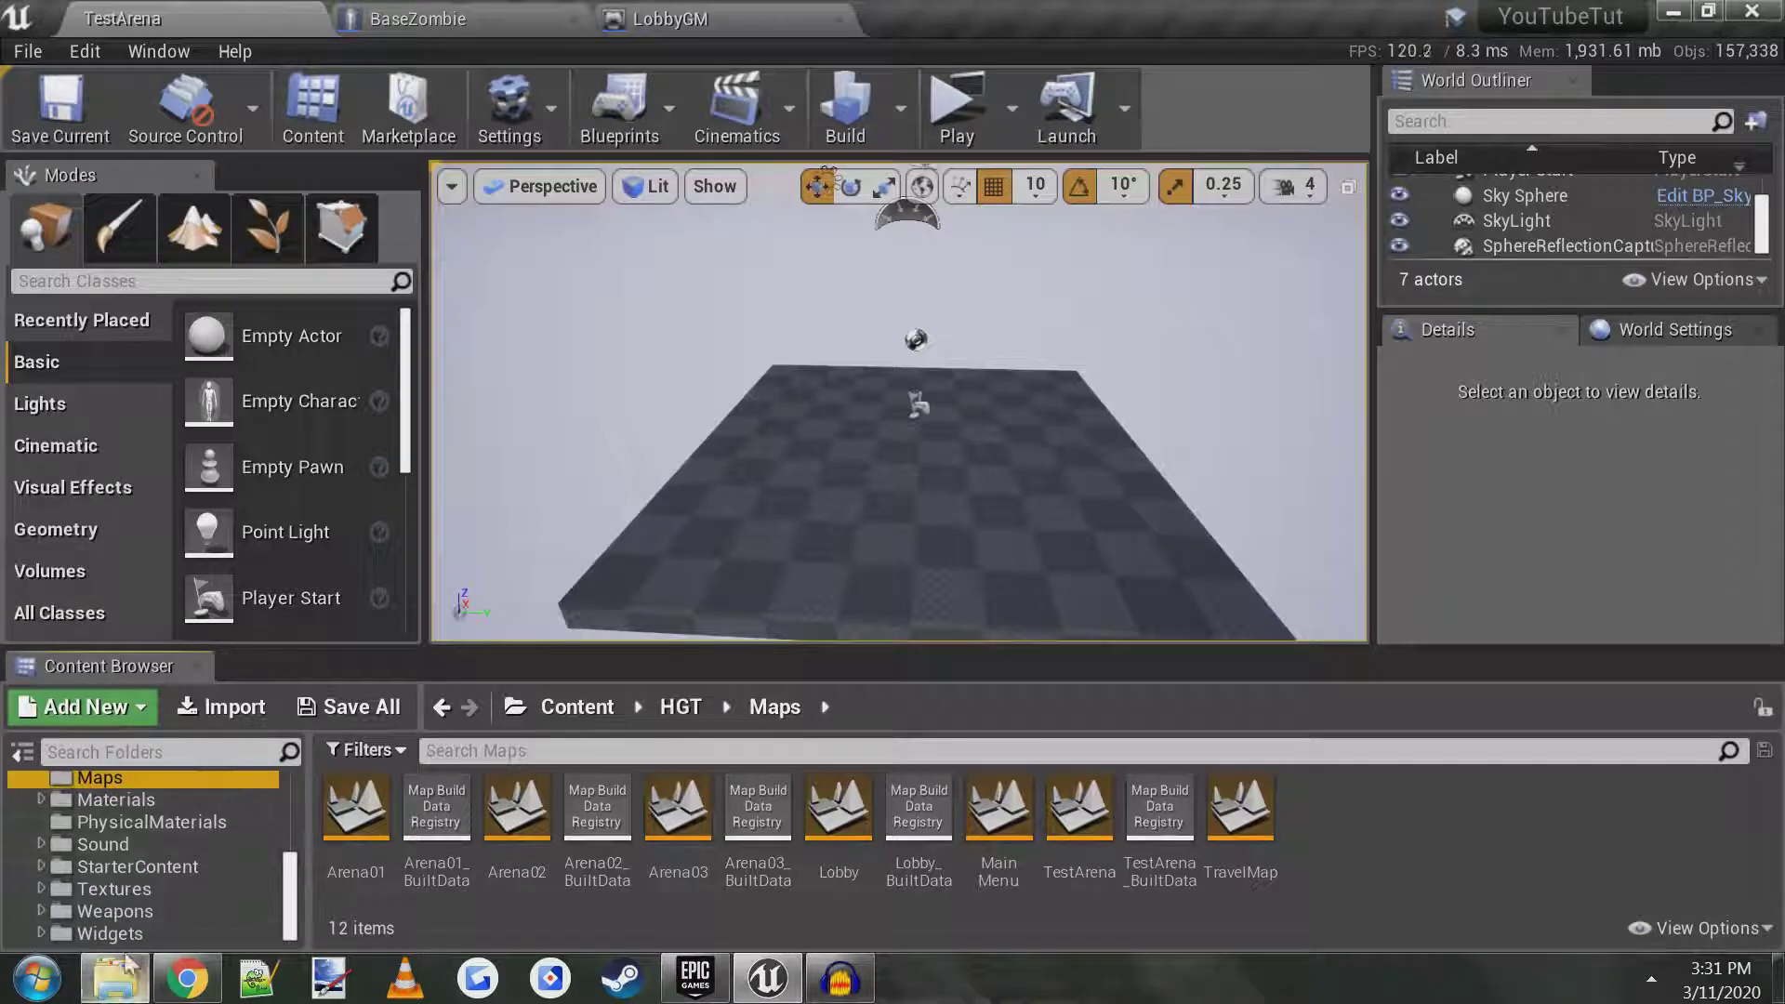
left_click(100, 930)
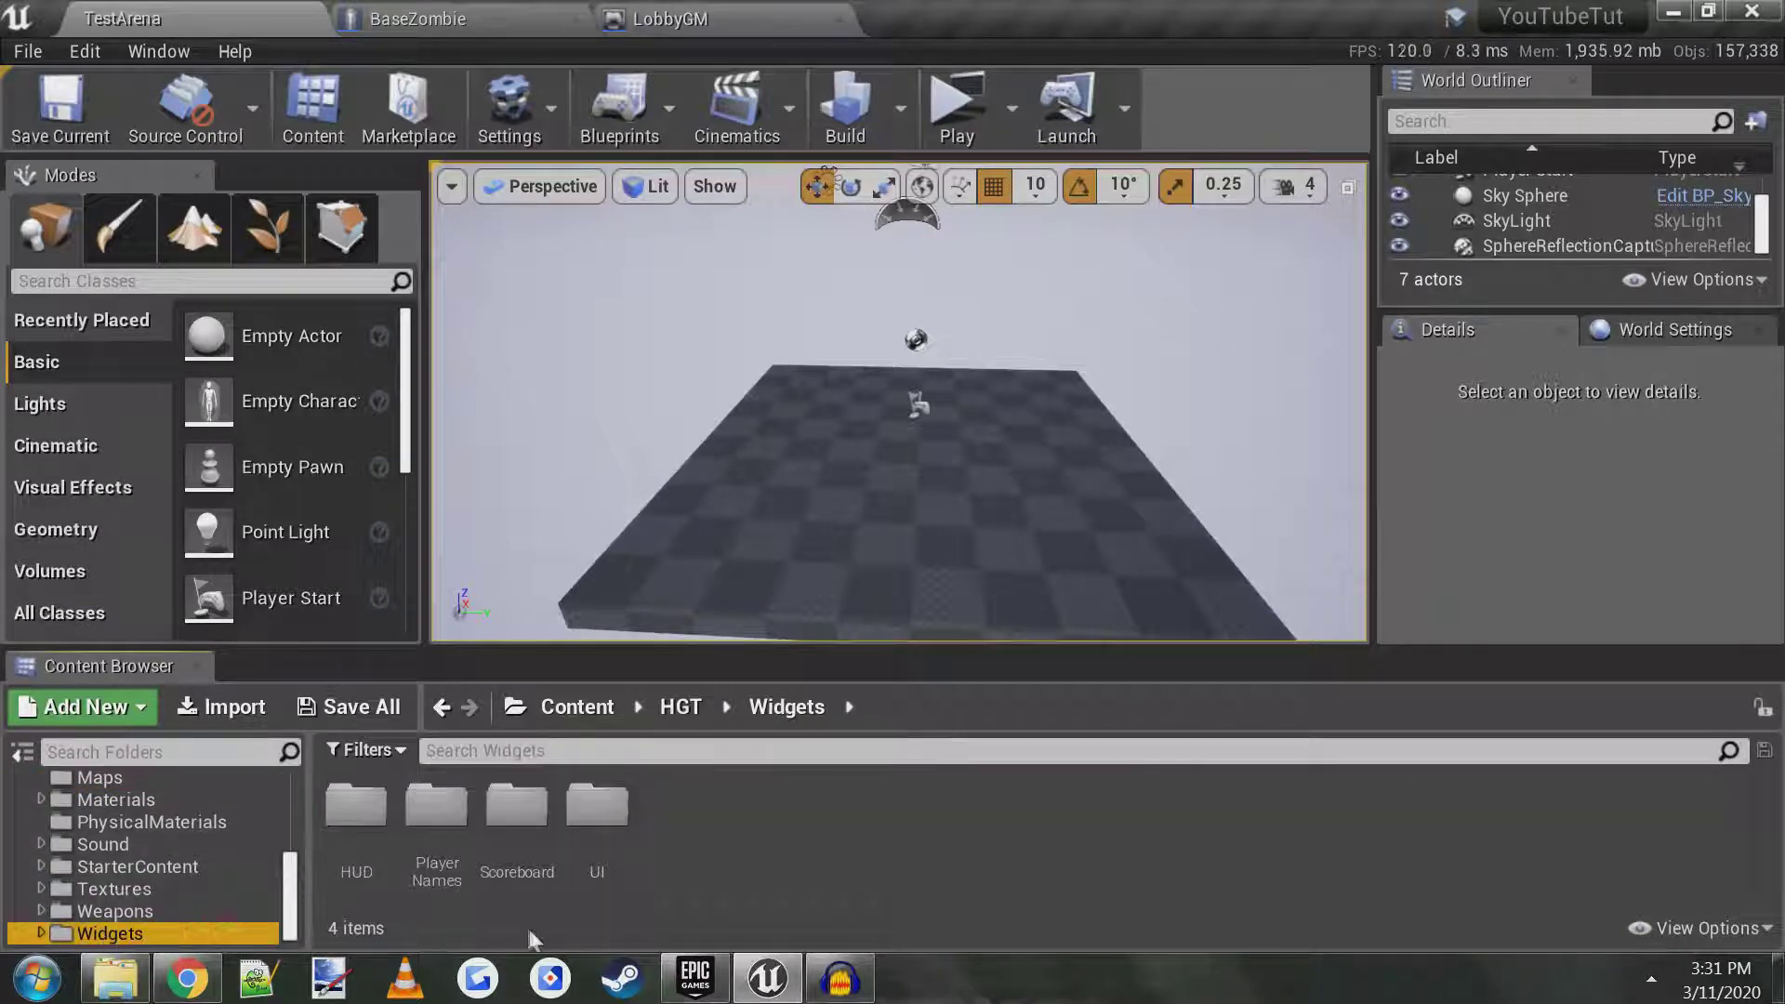
double_click(597, 807)
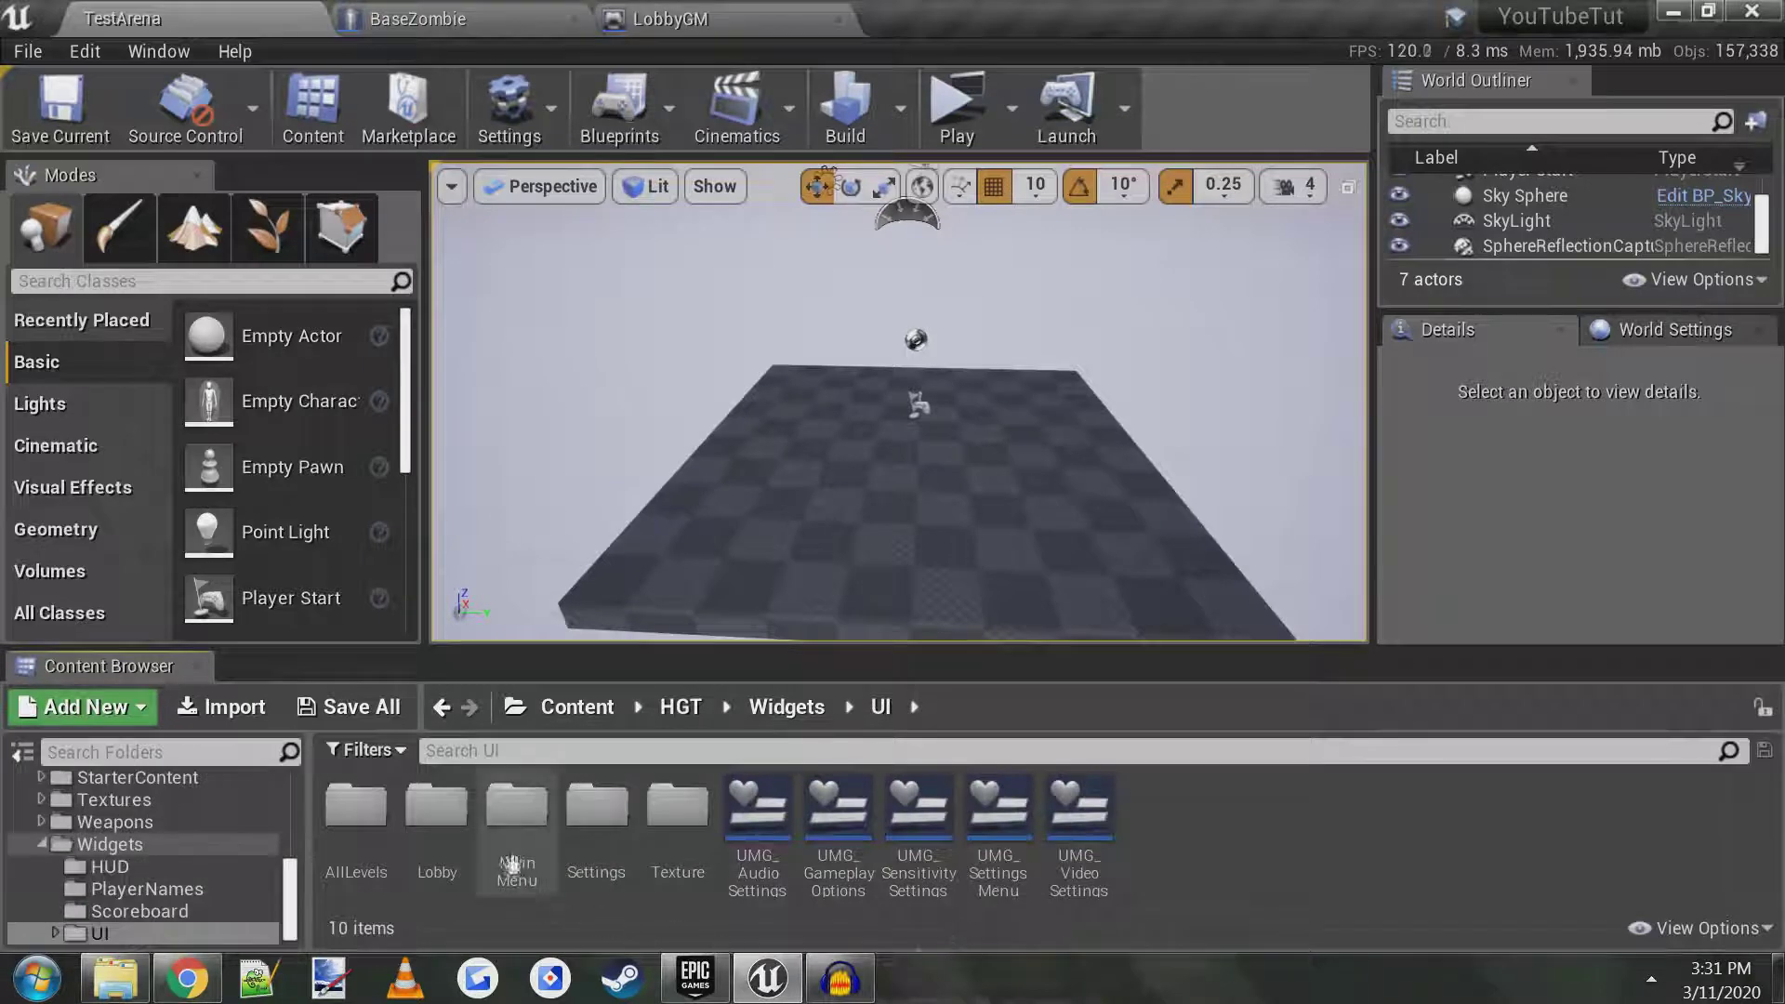
double_click(437, 837)
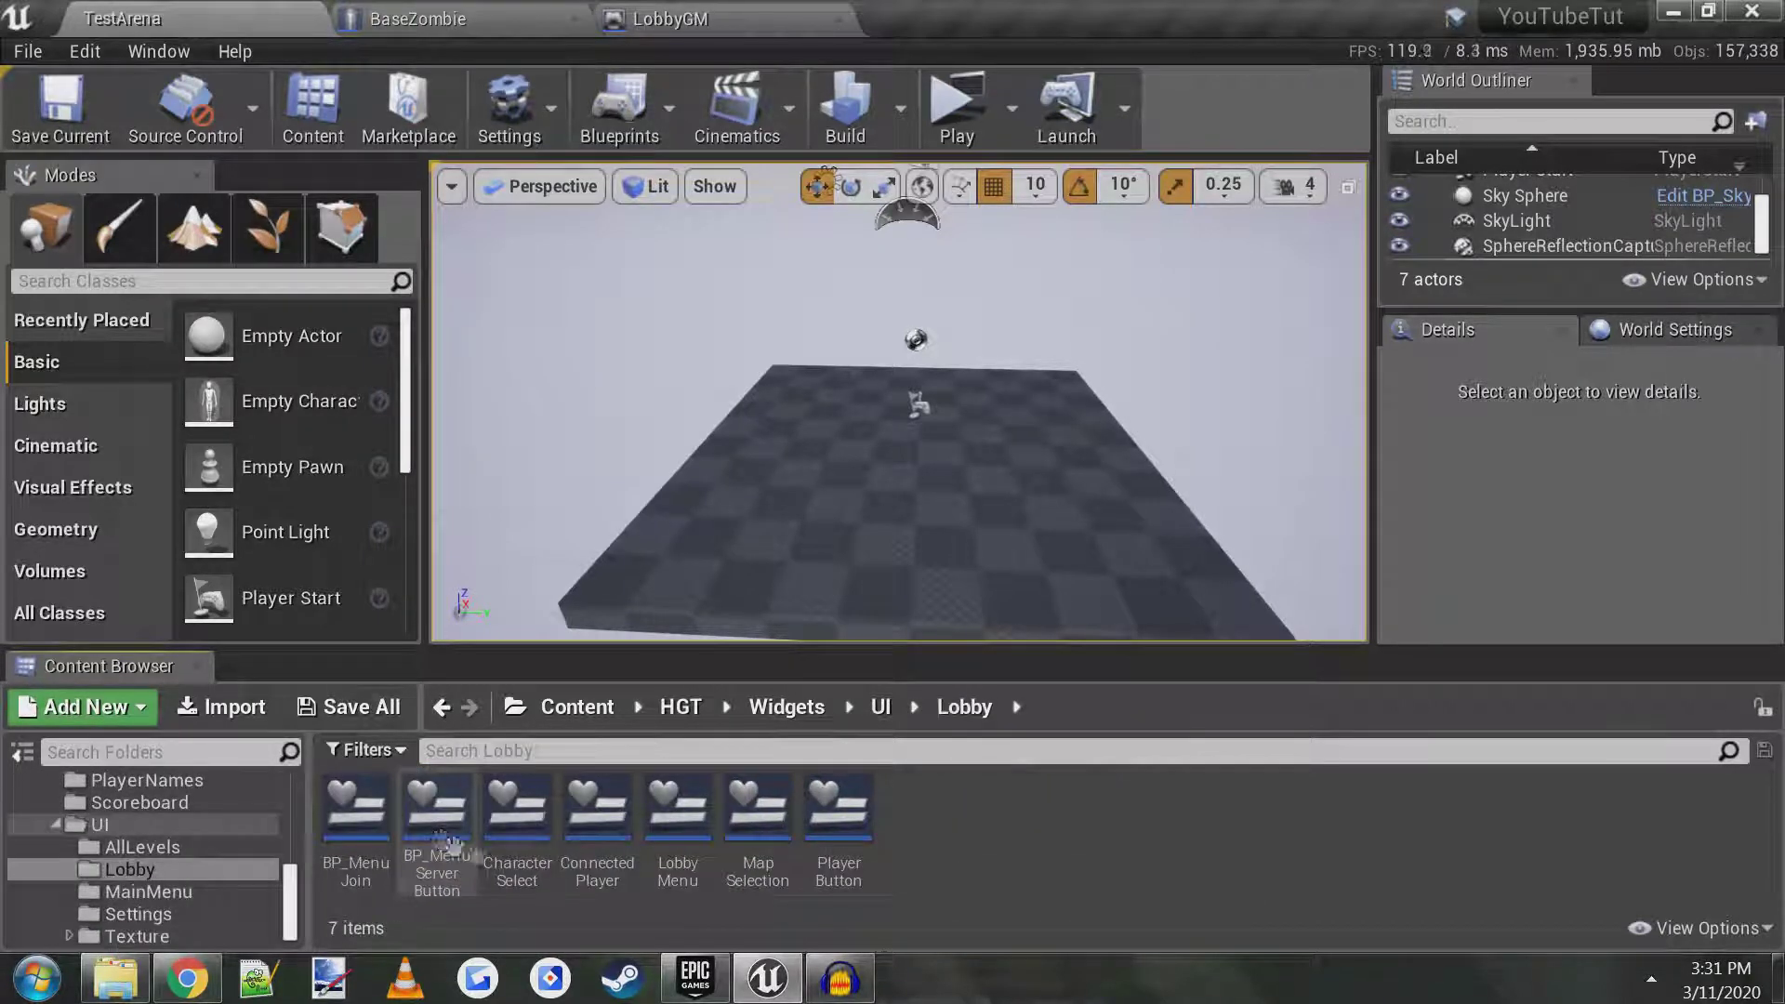
double_click(753, 819)
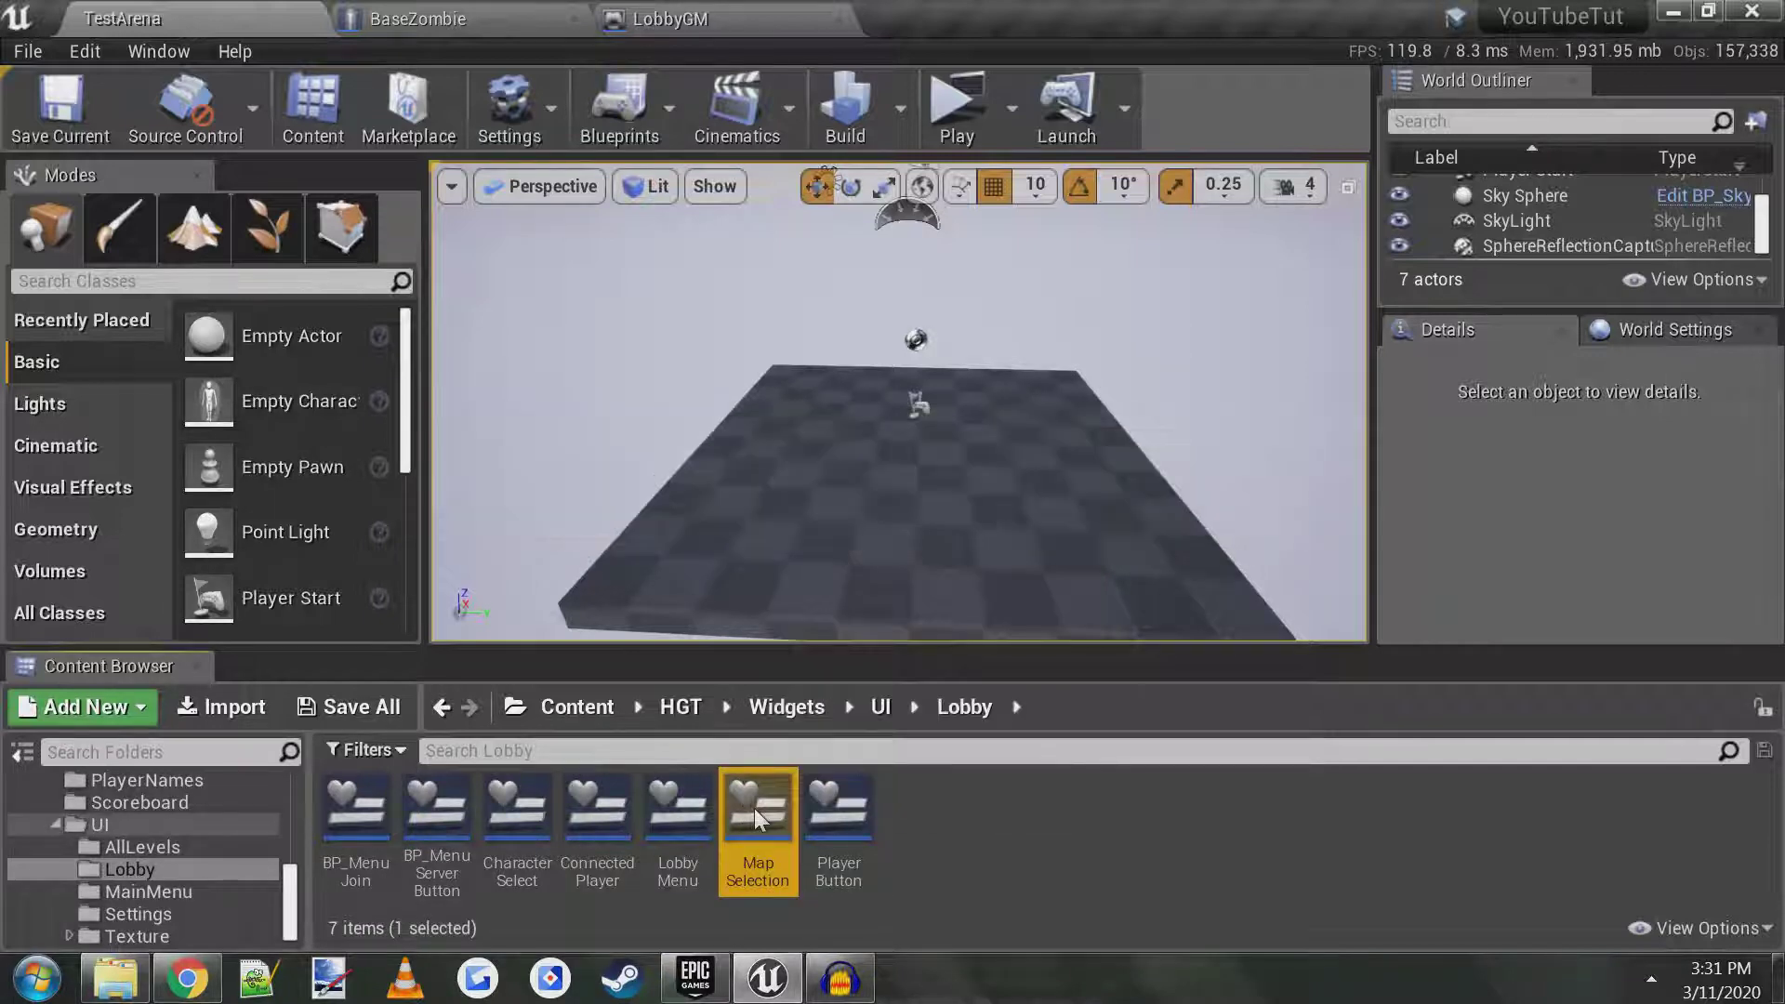
- Change the 'Add More Levels Here' label to 'Test Arena' and view Map04Button's click events
scroll(795, 402, "up", 1)
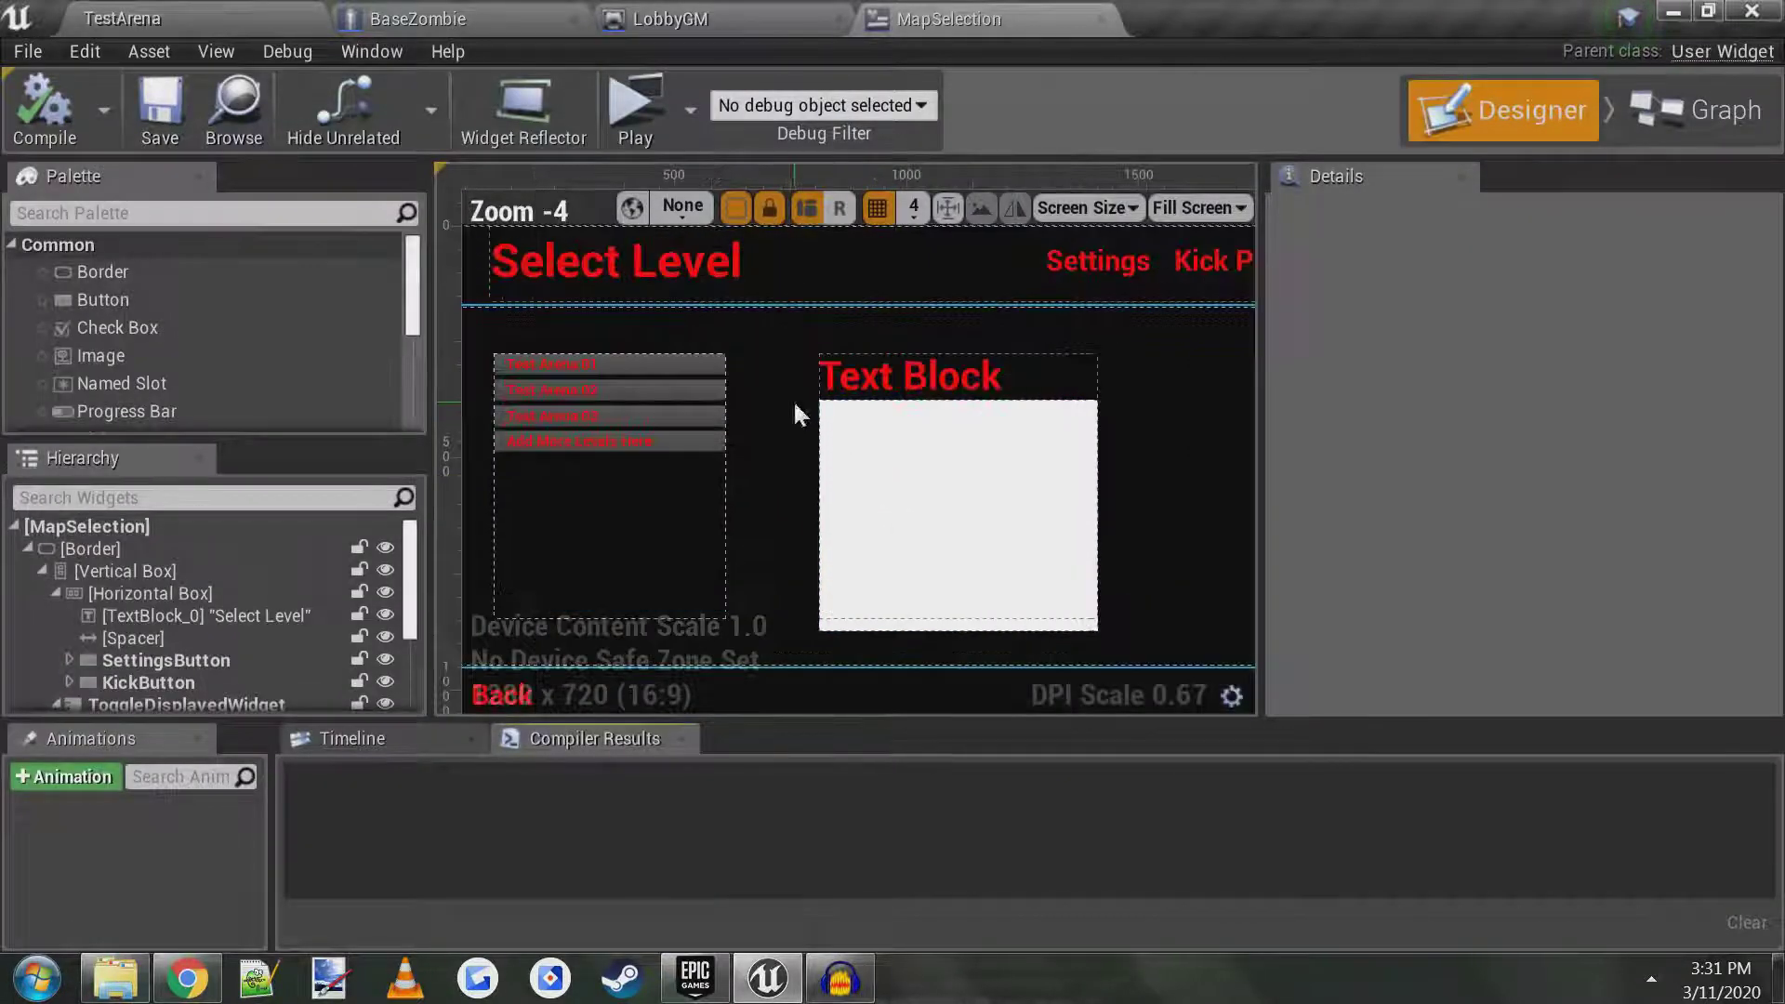
scroll(528, 398, "up", 2)
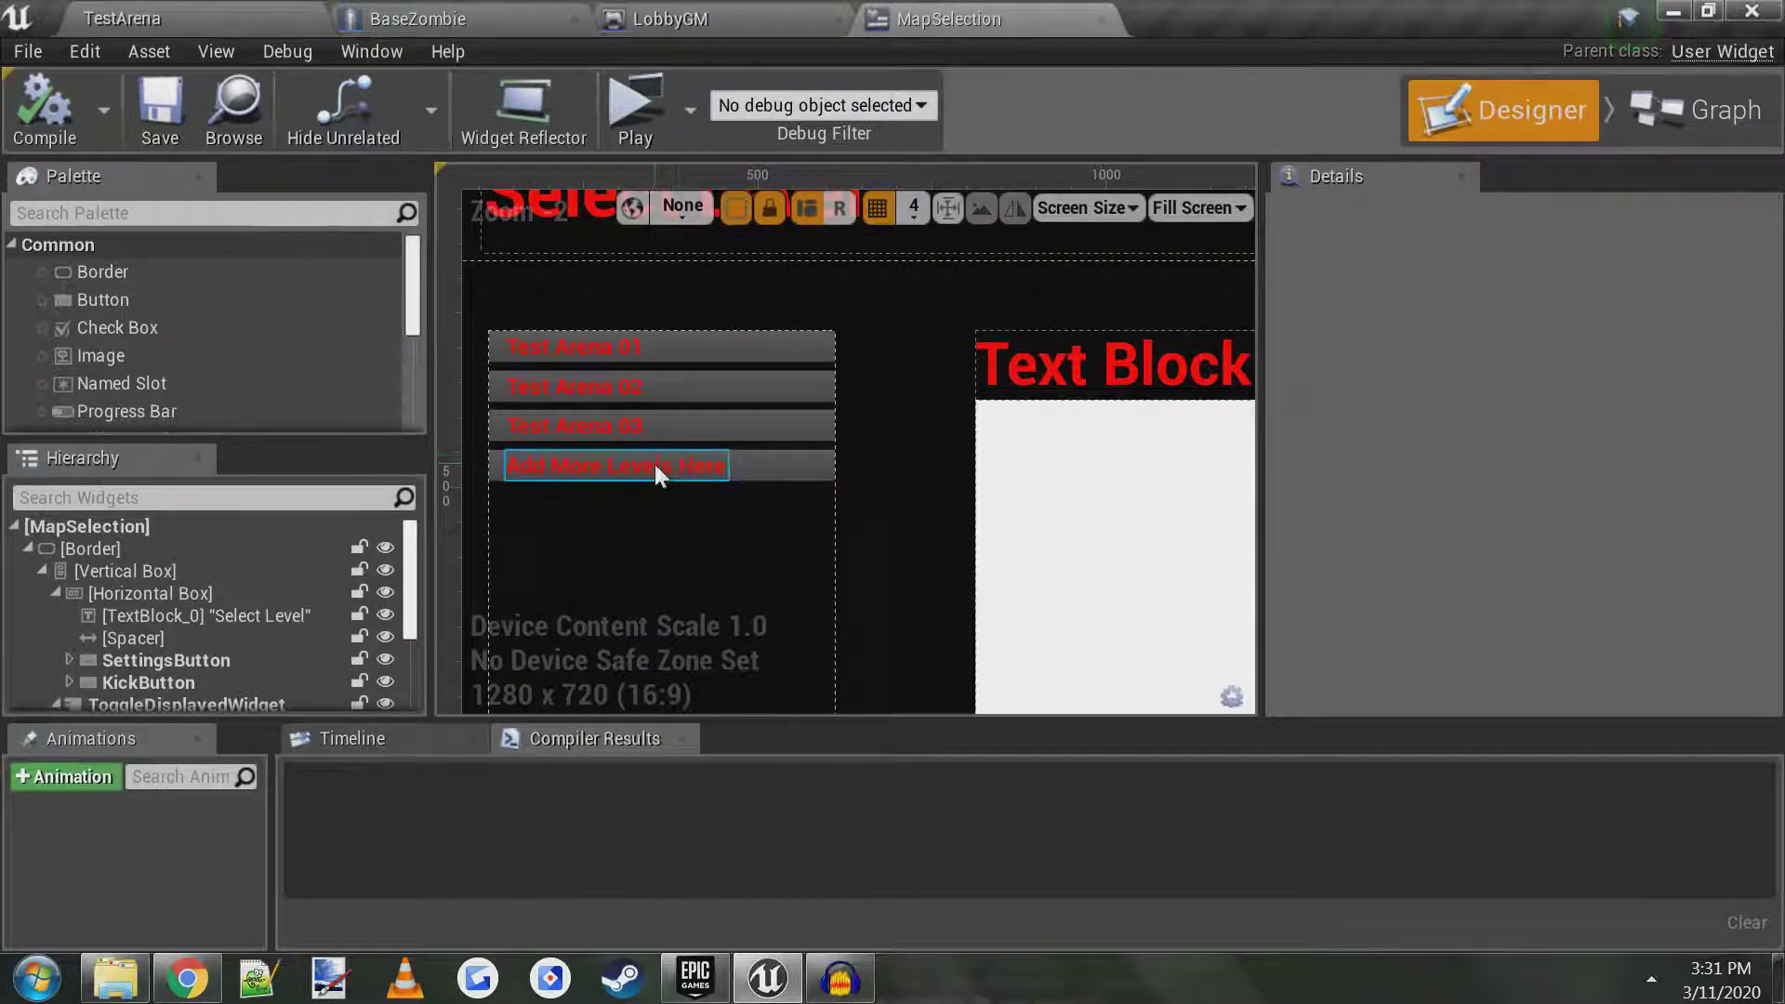
left_click(654, 465)
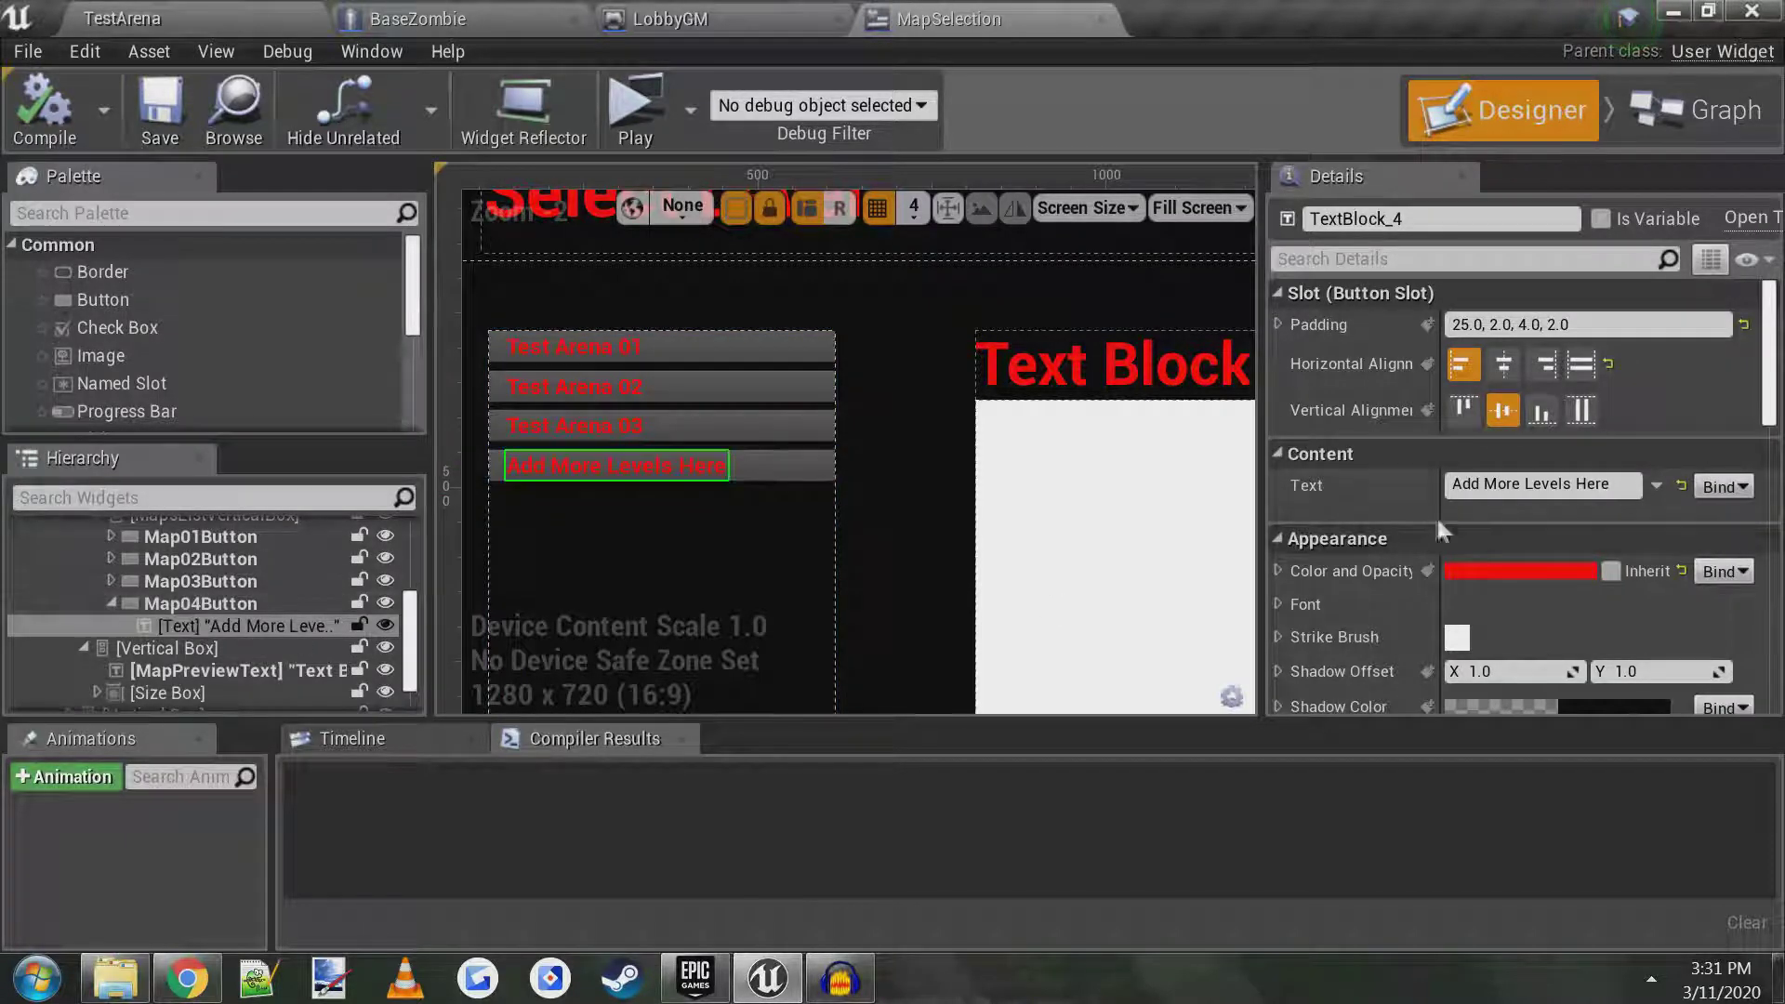
left_click(1544, 485)
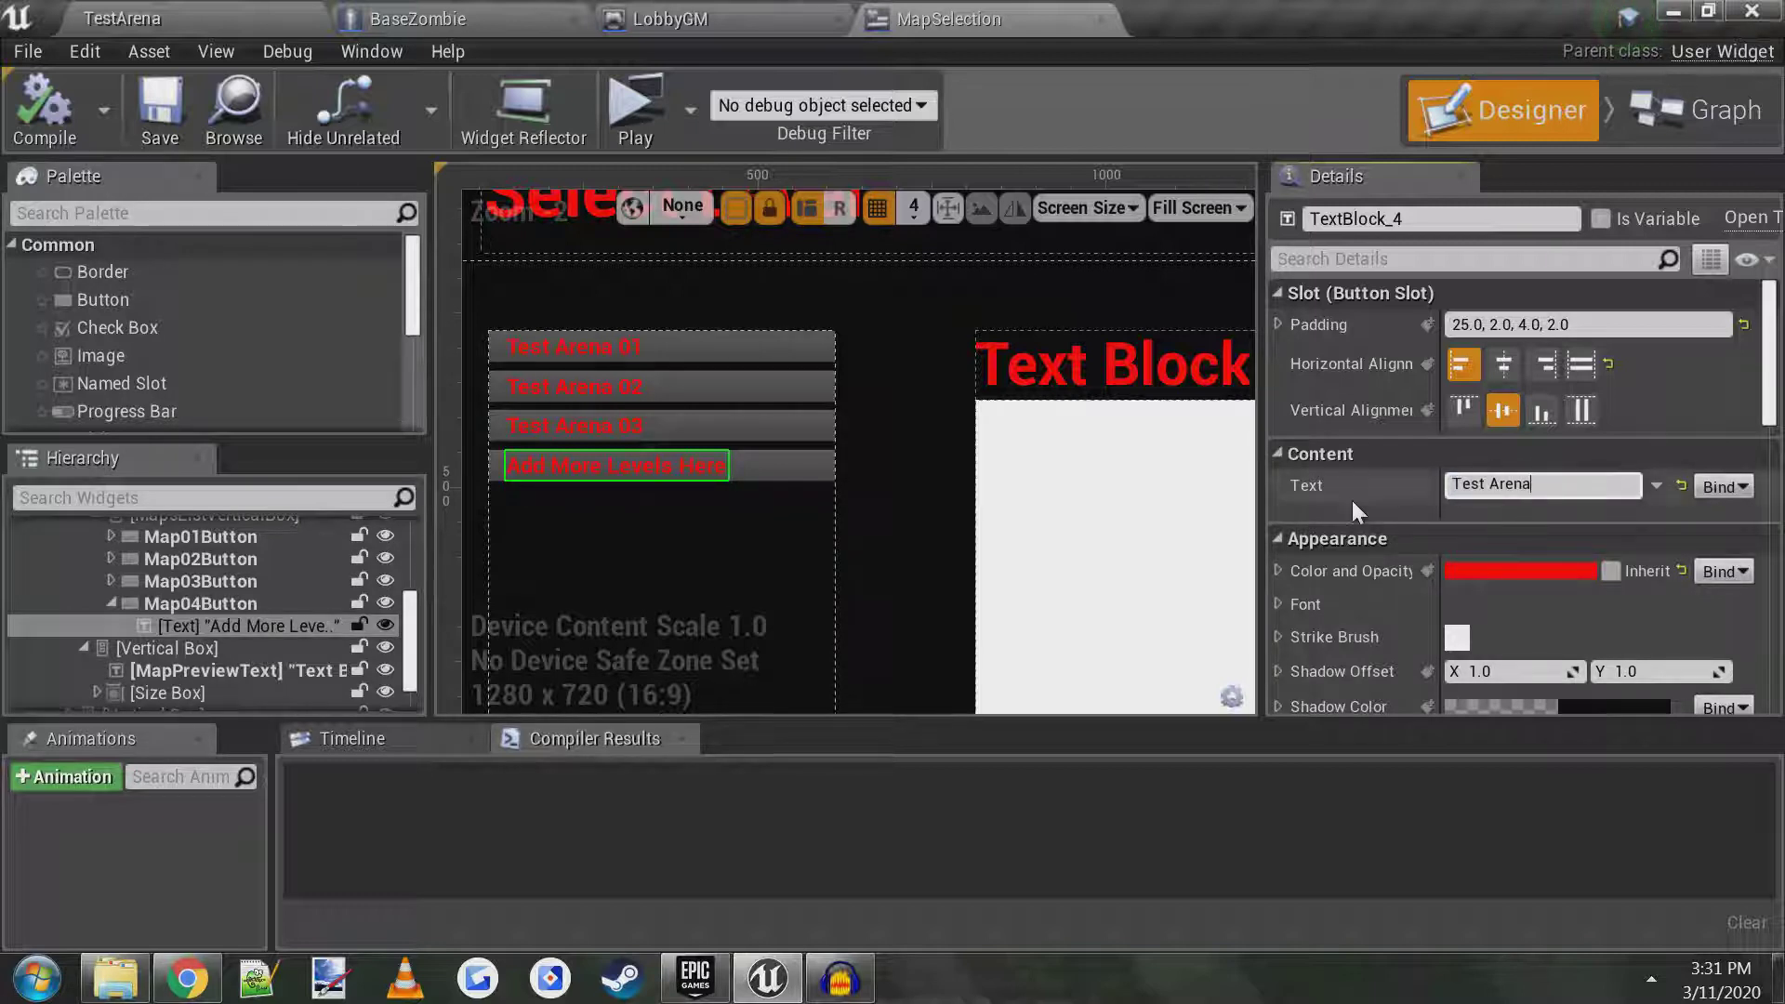
left_click(771, 472)
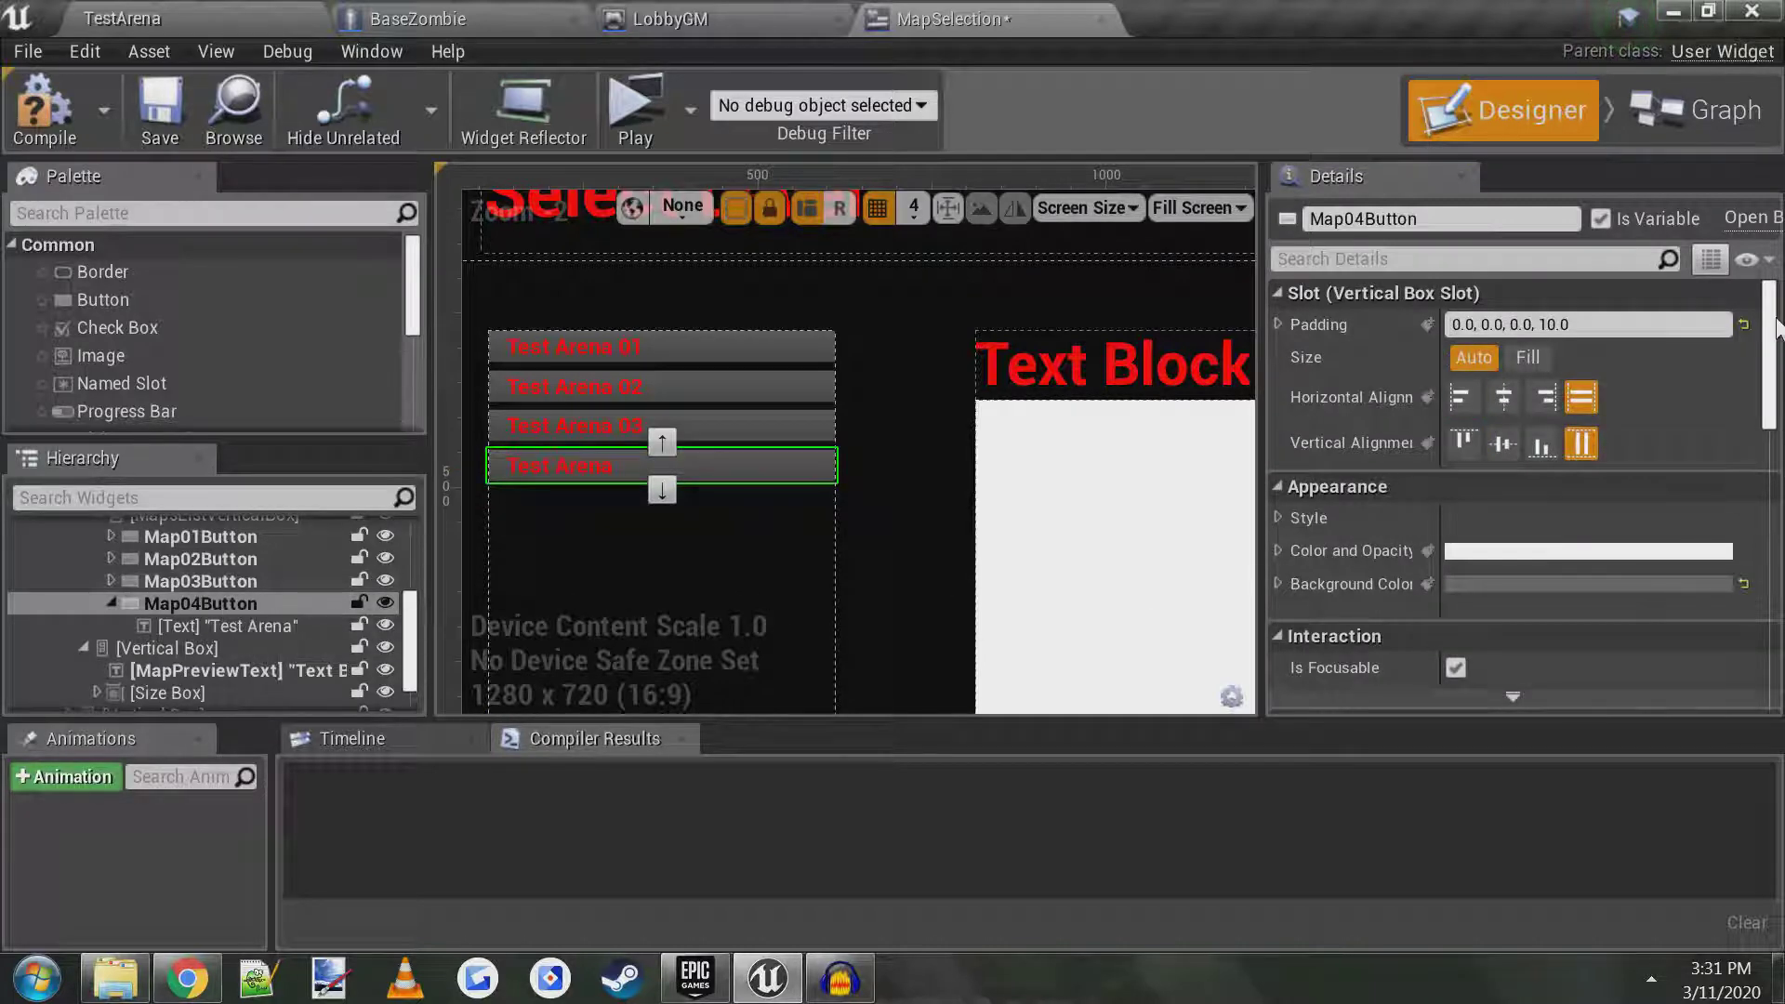
left_click_drag(1772, 330, 1743, 638)
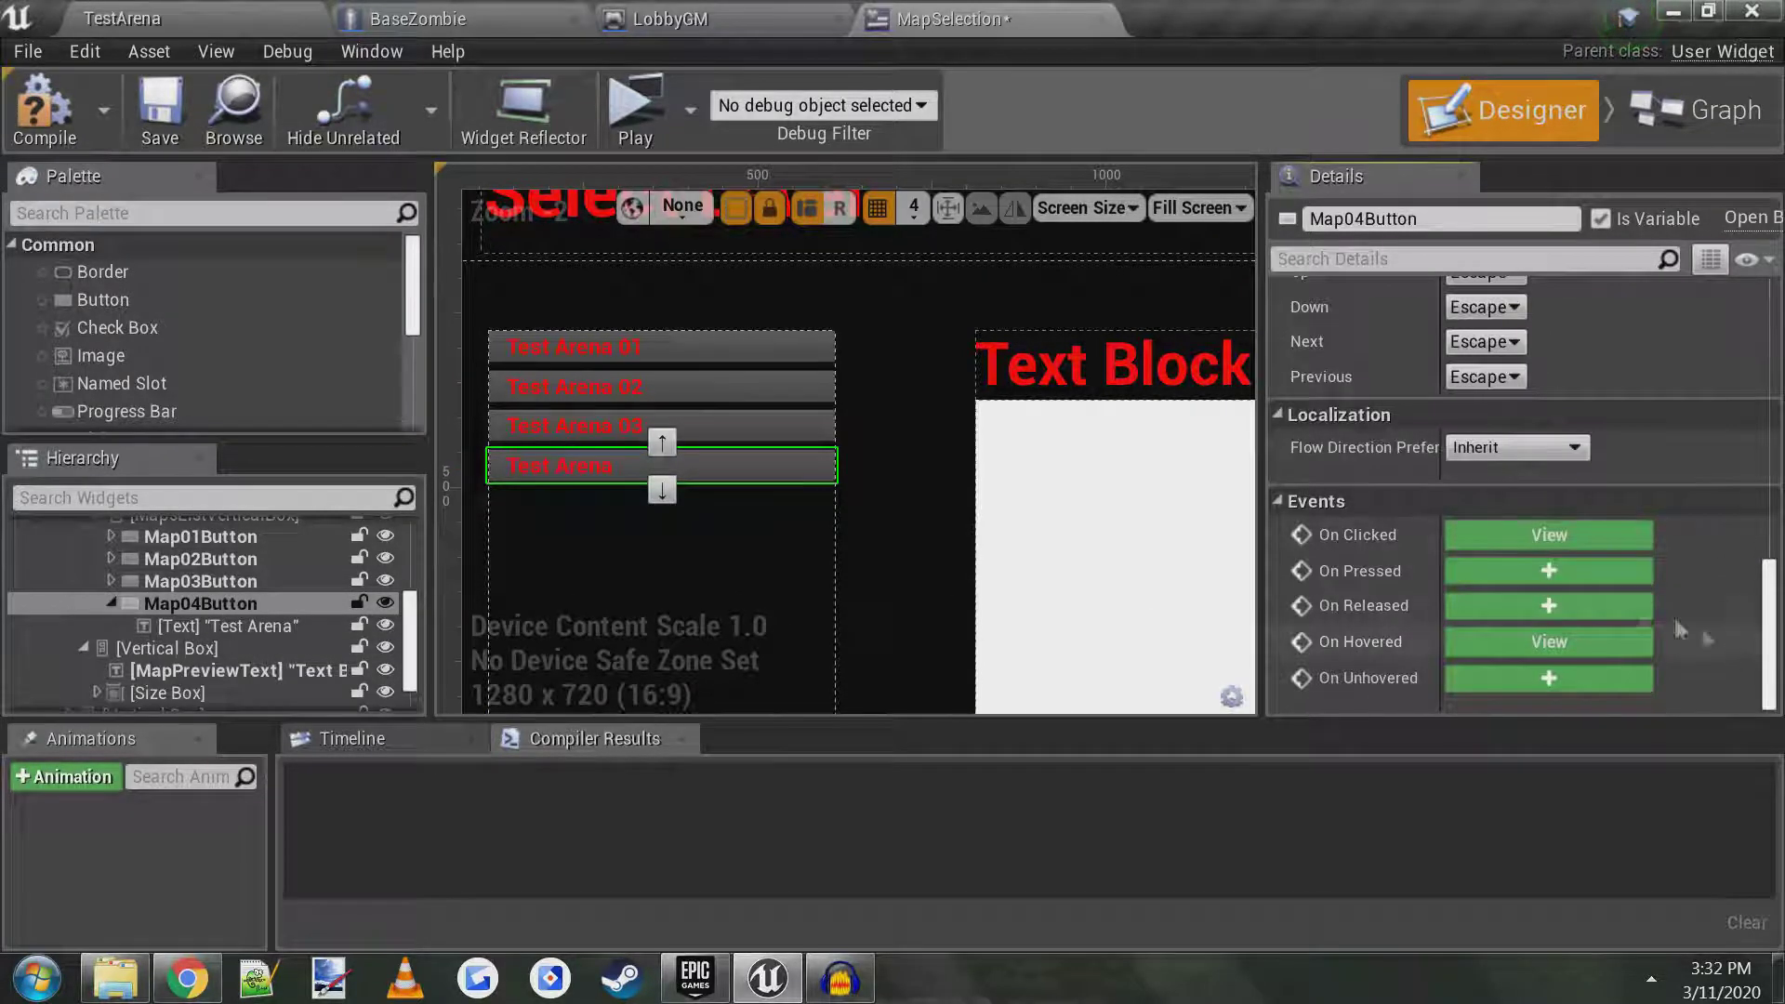
left_click(1581, 537)
- Compare the Temp Map ID setter values across the Map 01, 03 and 04 Selection blocks
scroll(1379, 486, "down", 4)
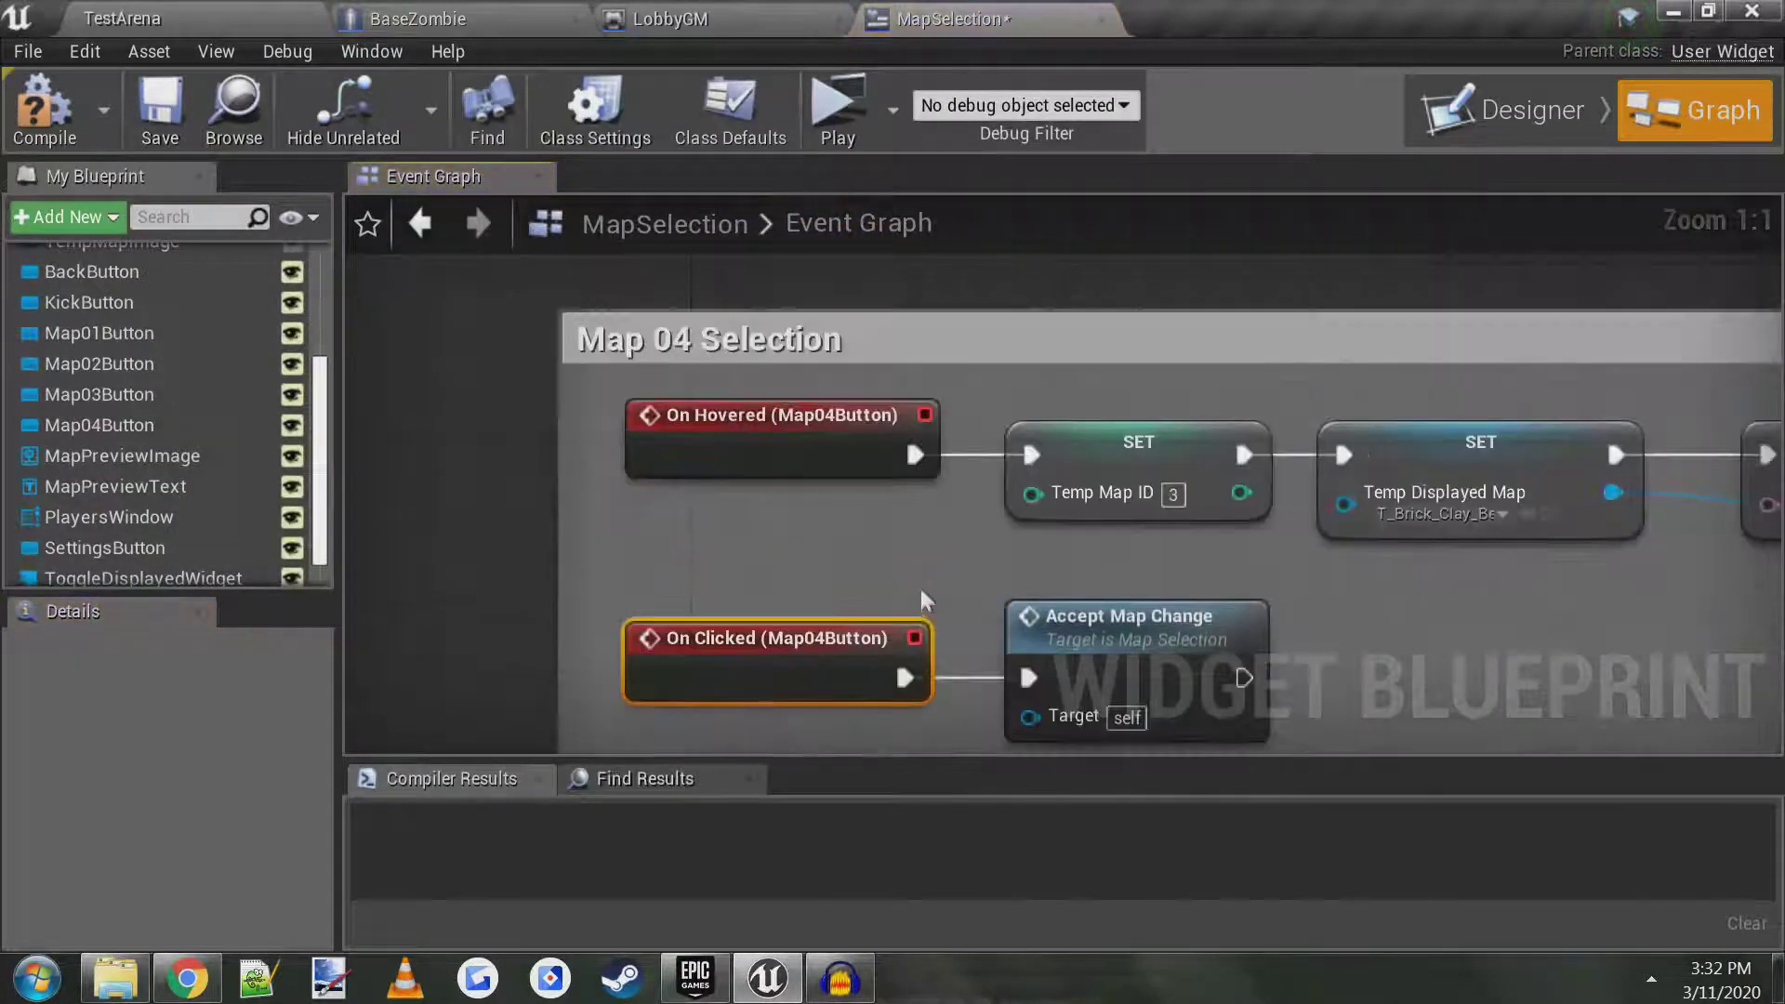
scroll(782, 402, "up", 4)
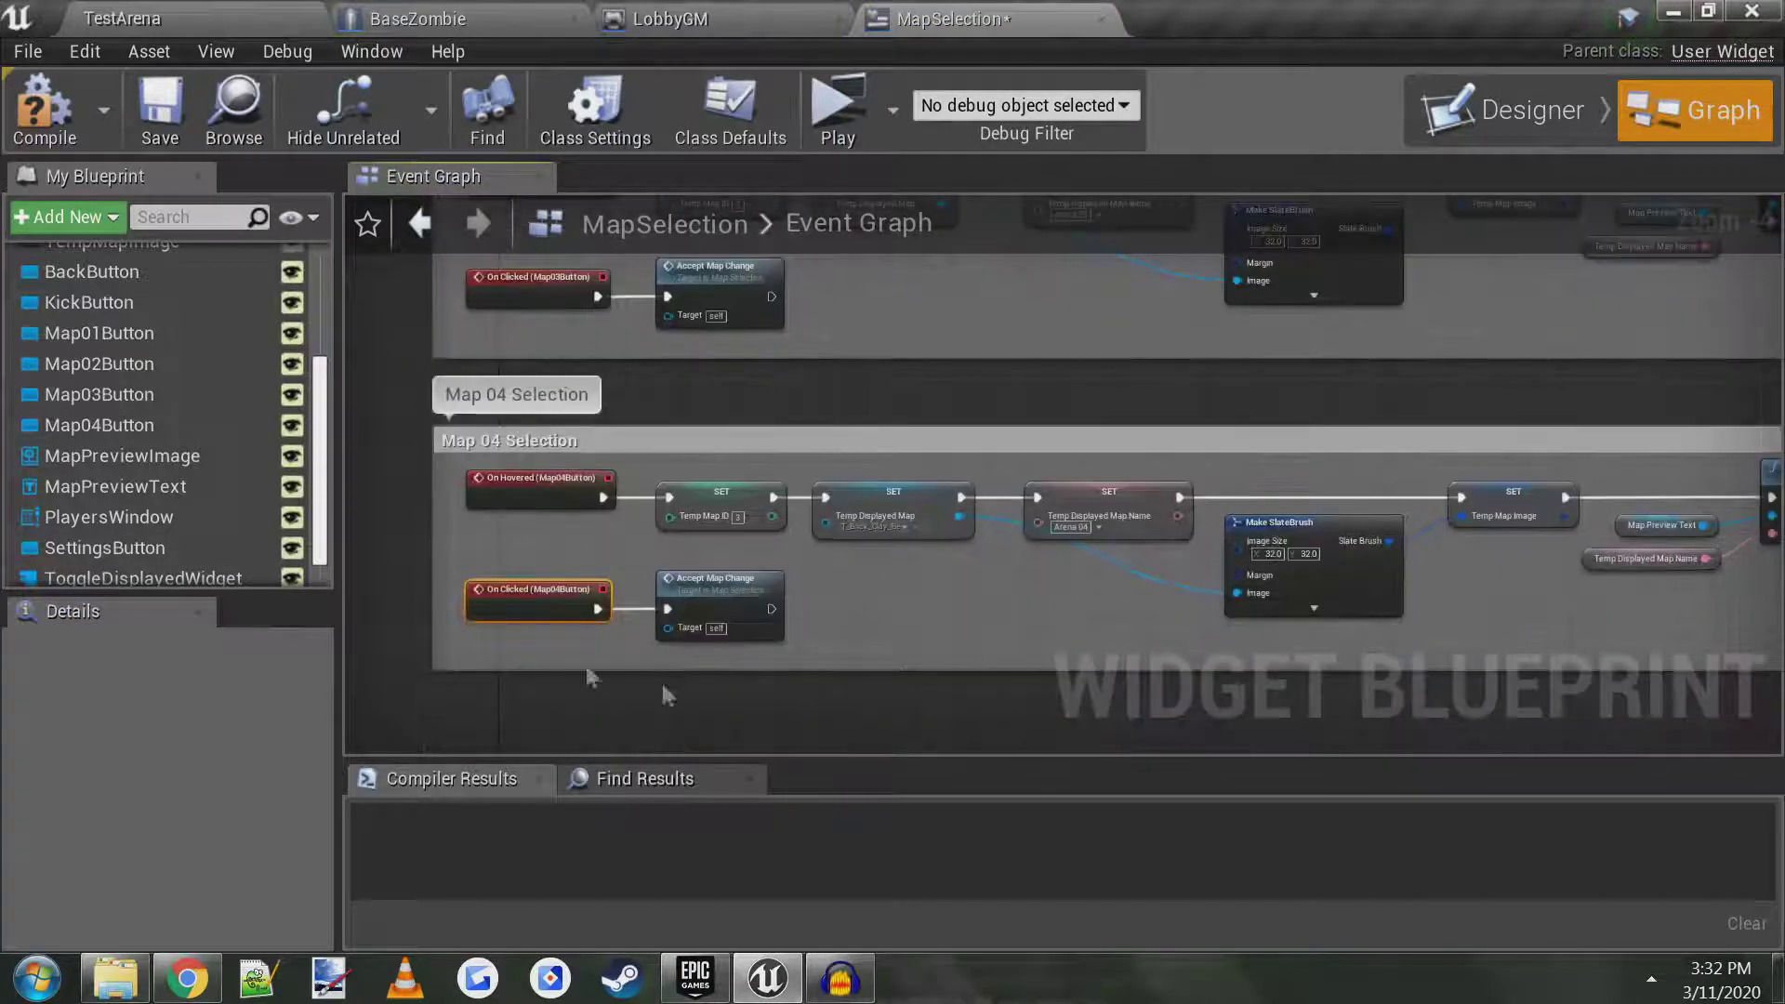
scroll(991, 558, "down", 2)
scroll(1014, 595, "up", 1)
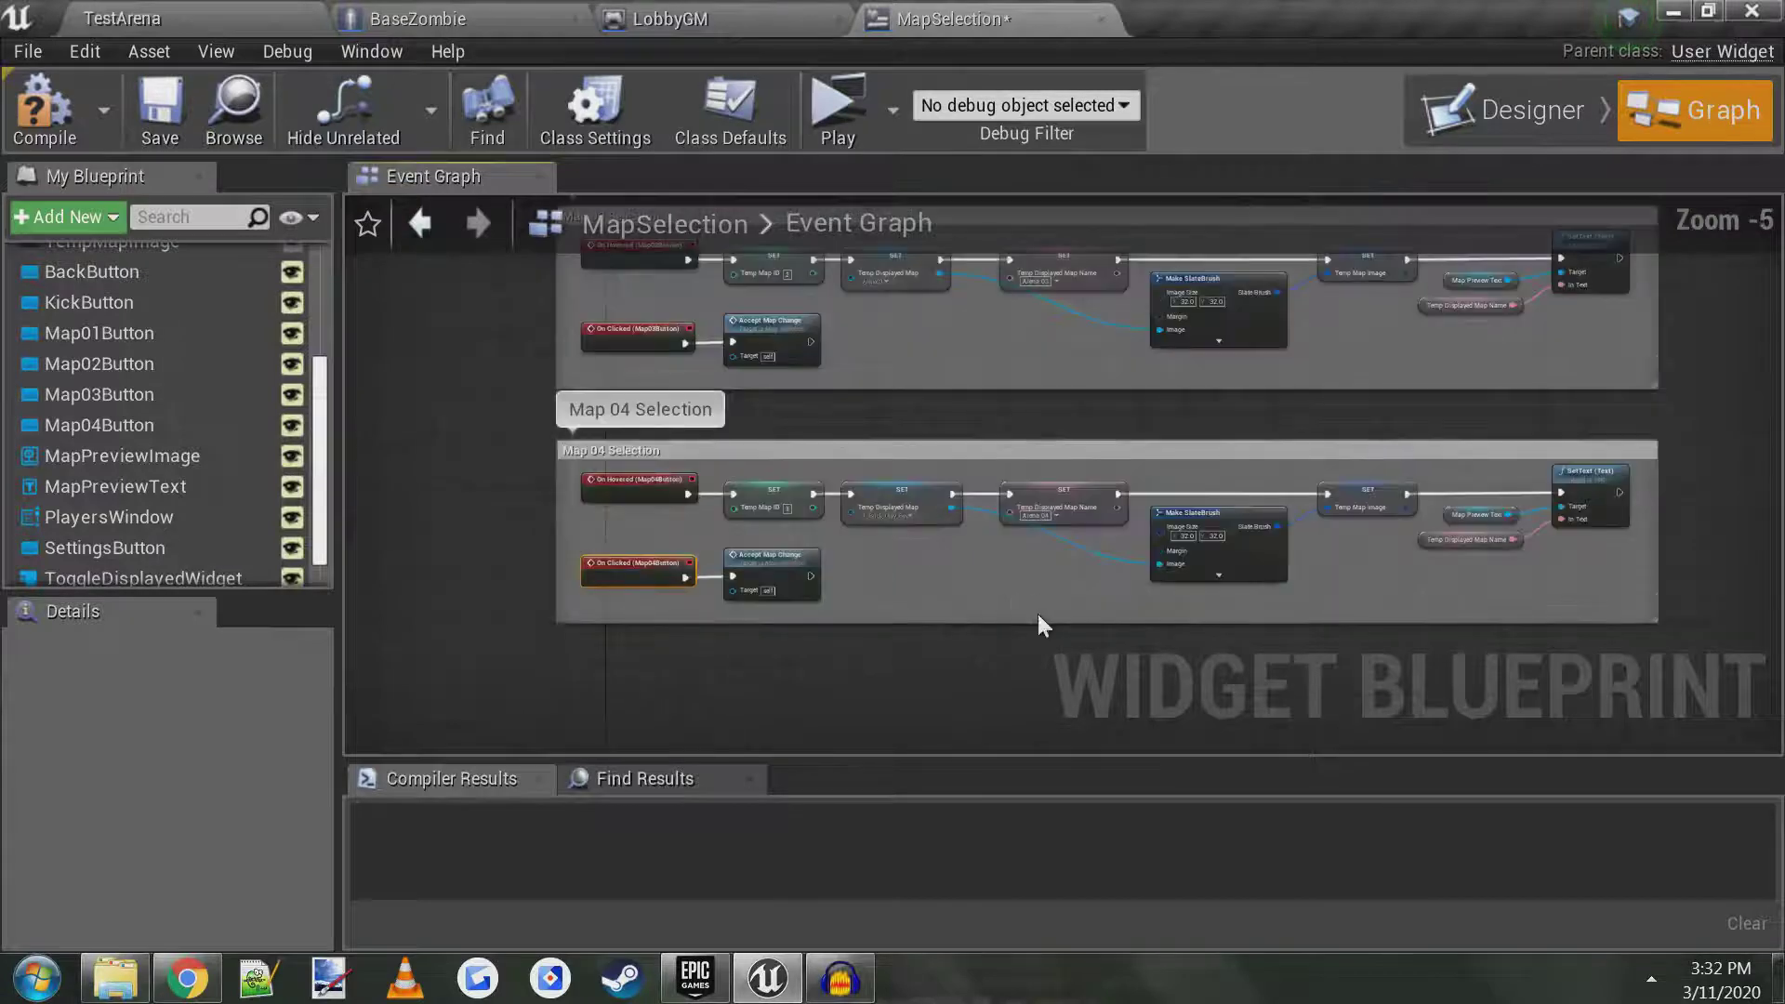
scroll(656, 504, "up", 2)
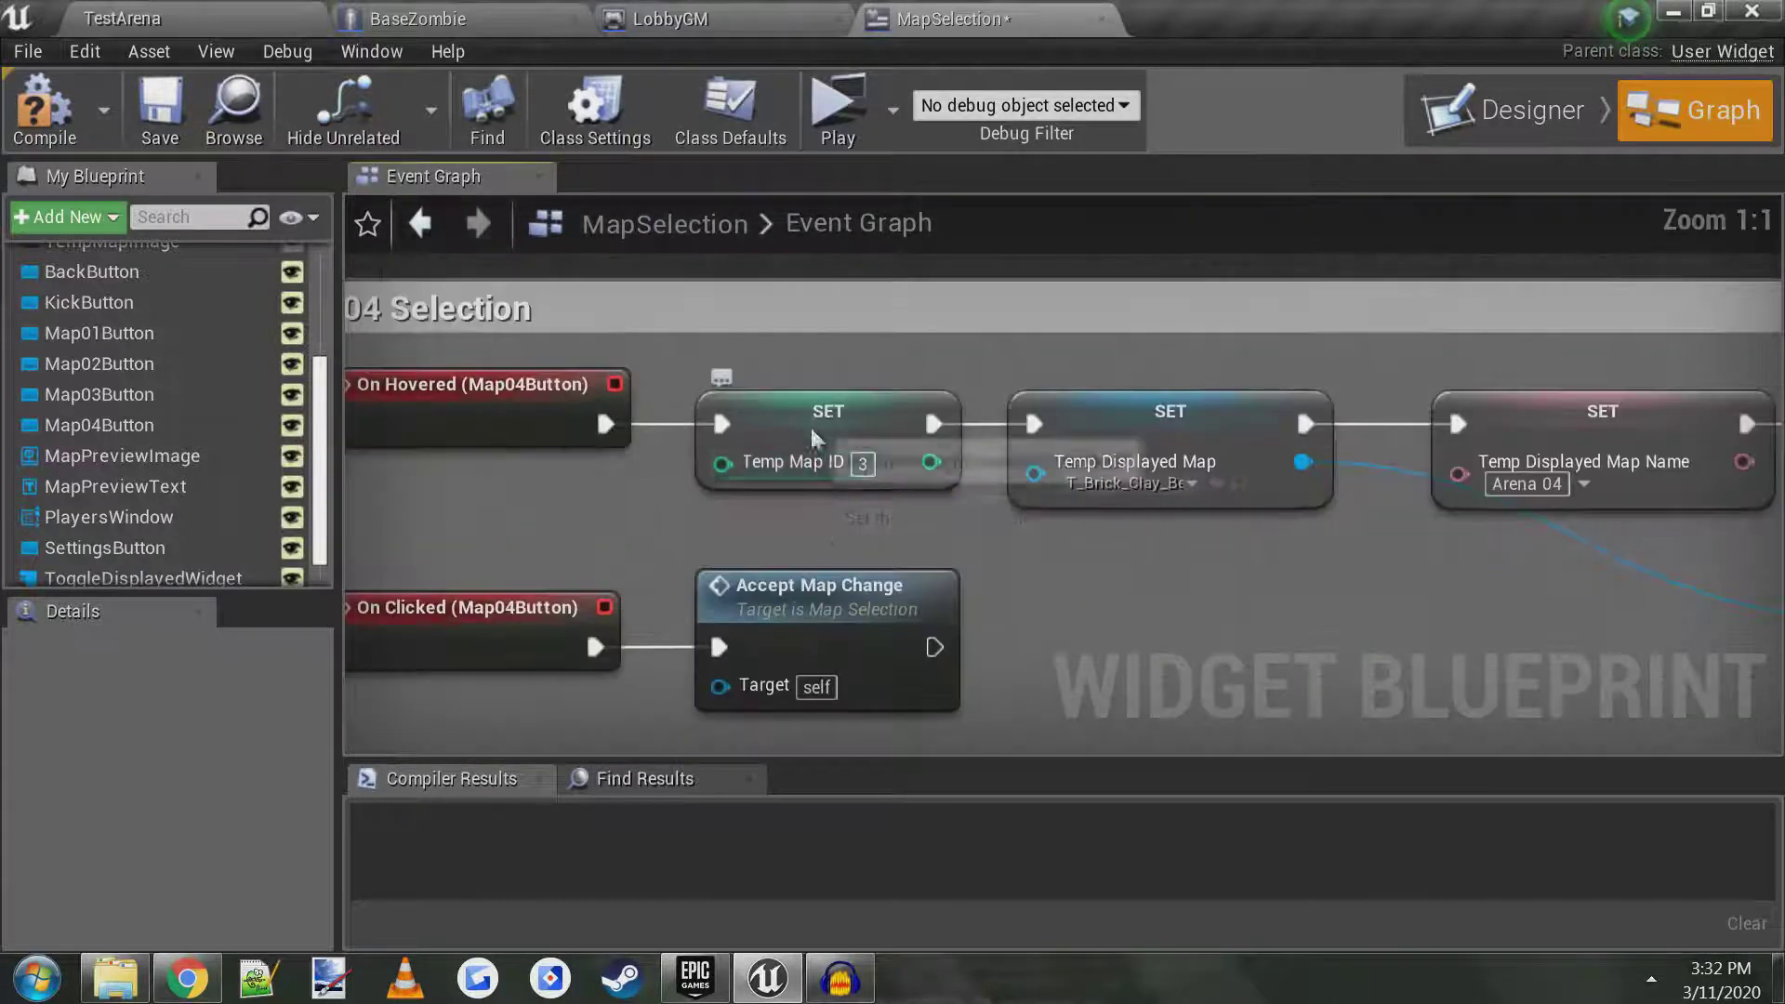
left_click(825, 437)
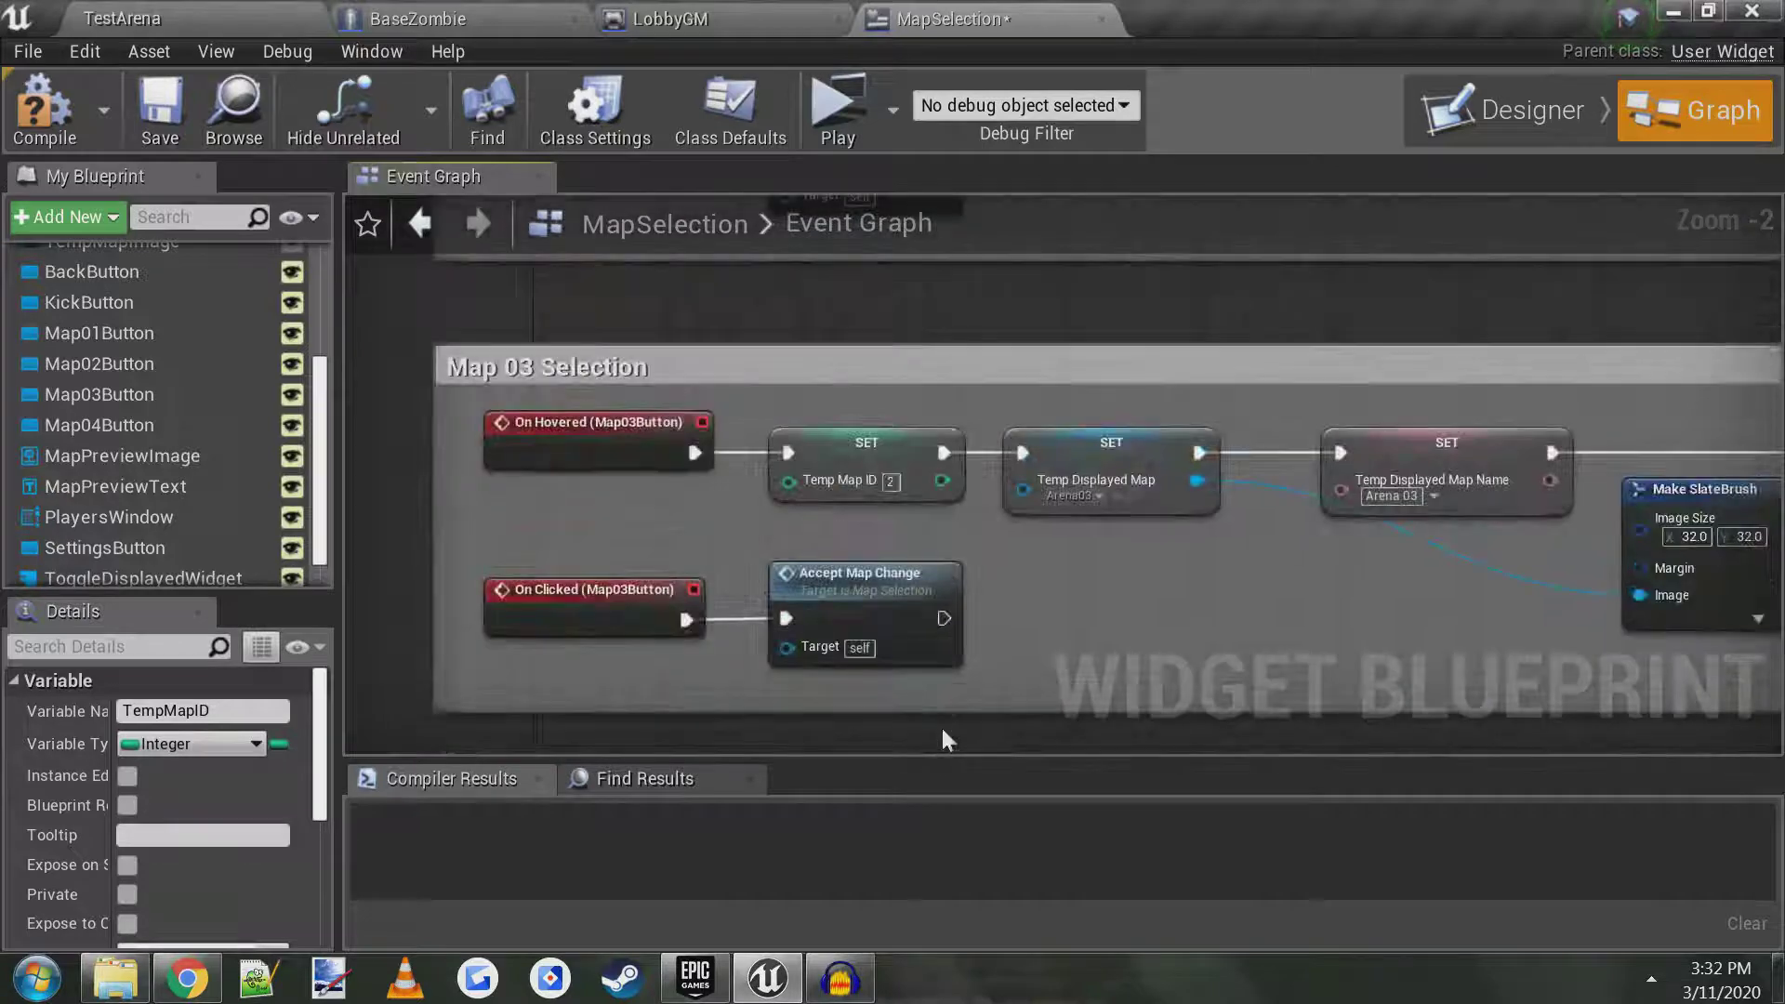
left_click(871, 446)
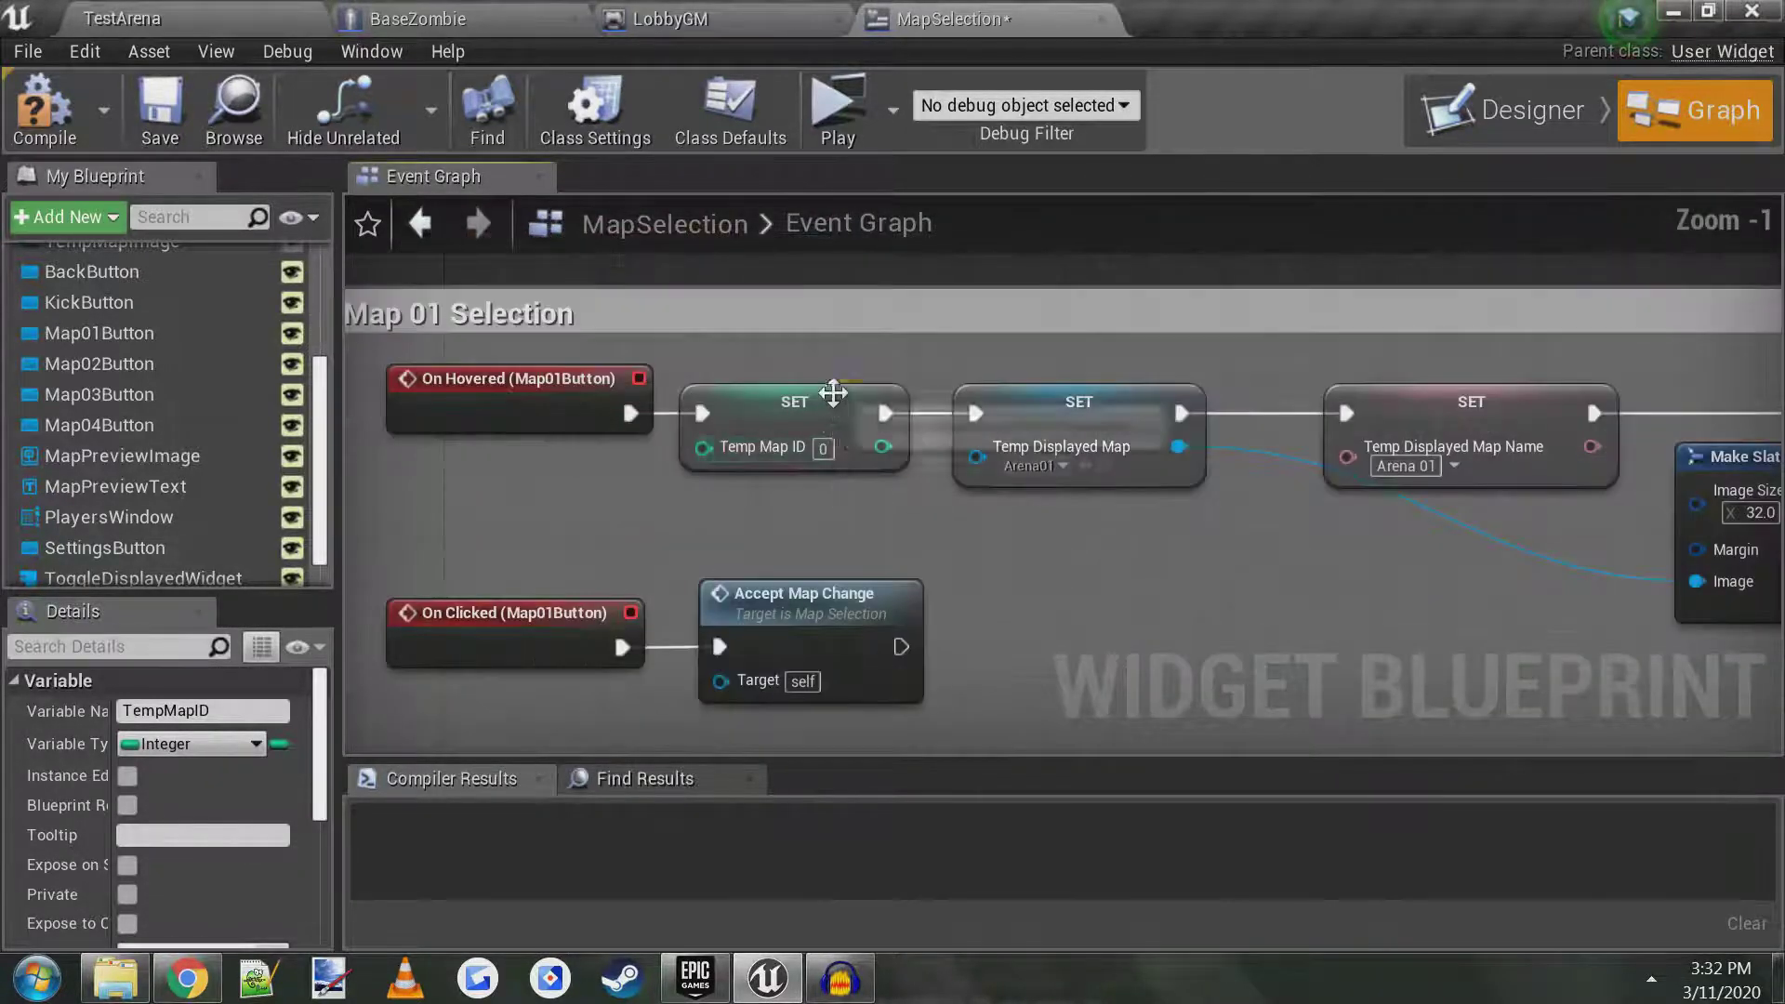
left_click(828, 390)
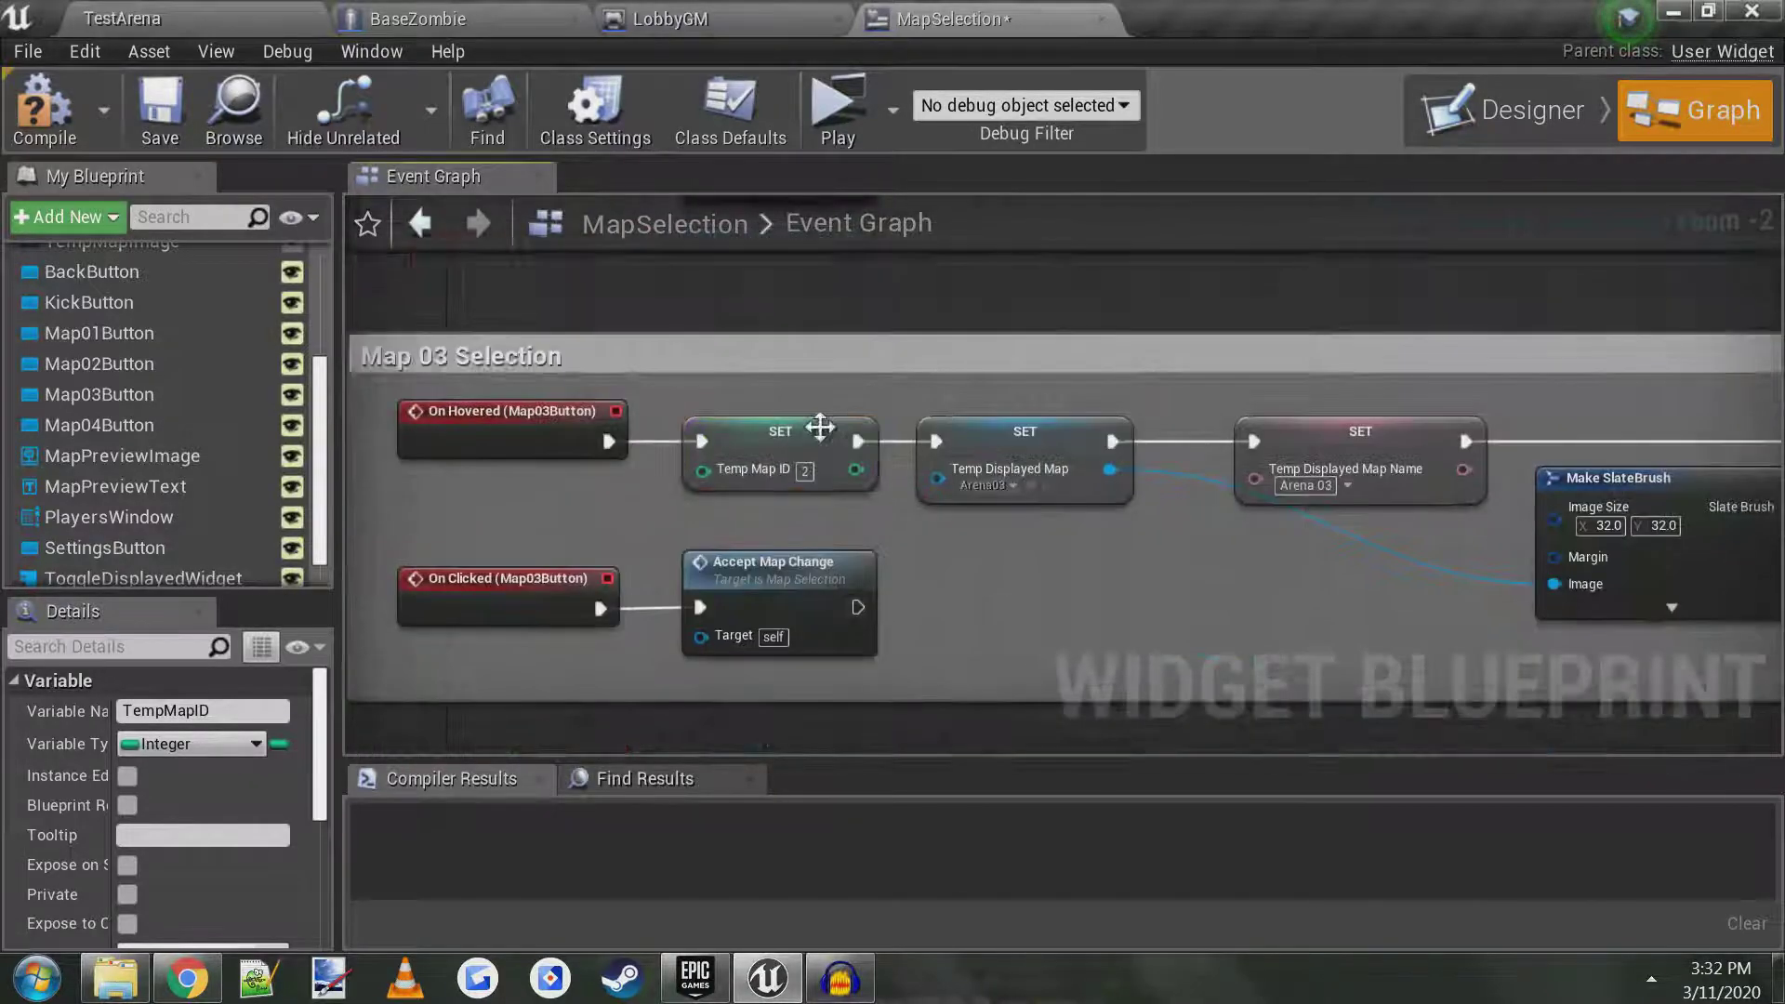
left_click(819, 427)
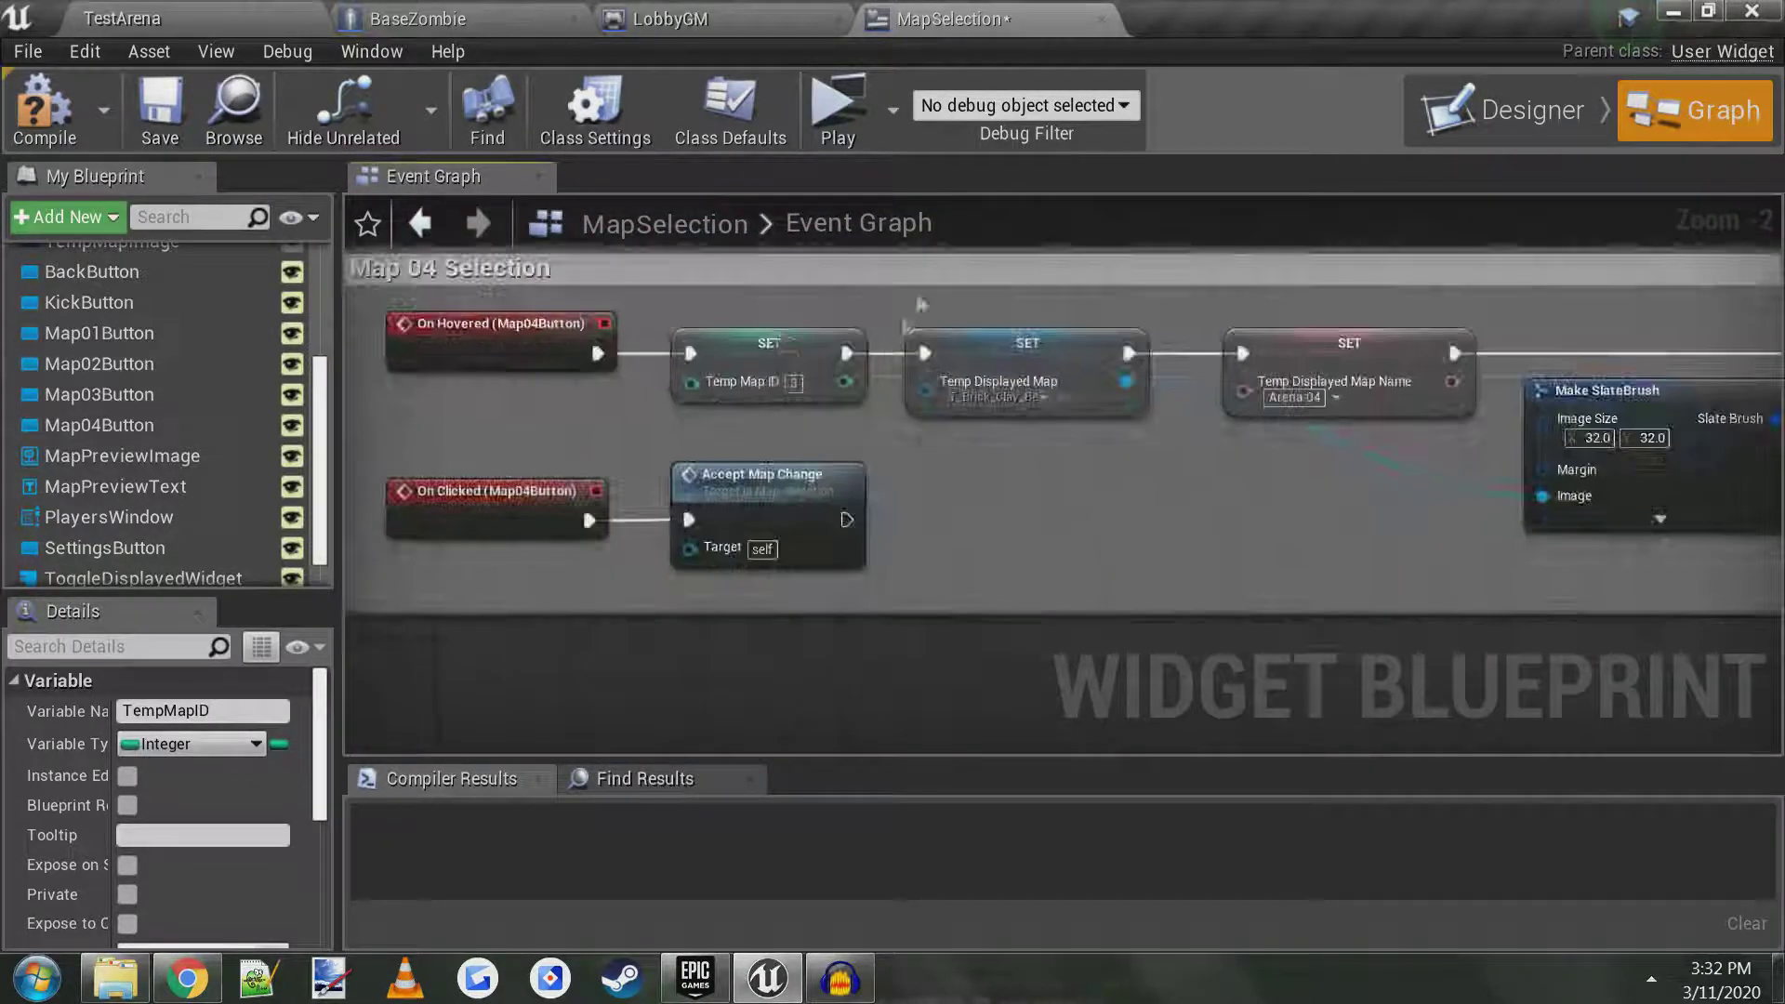
left_click(774, 345)
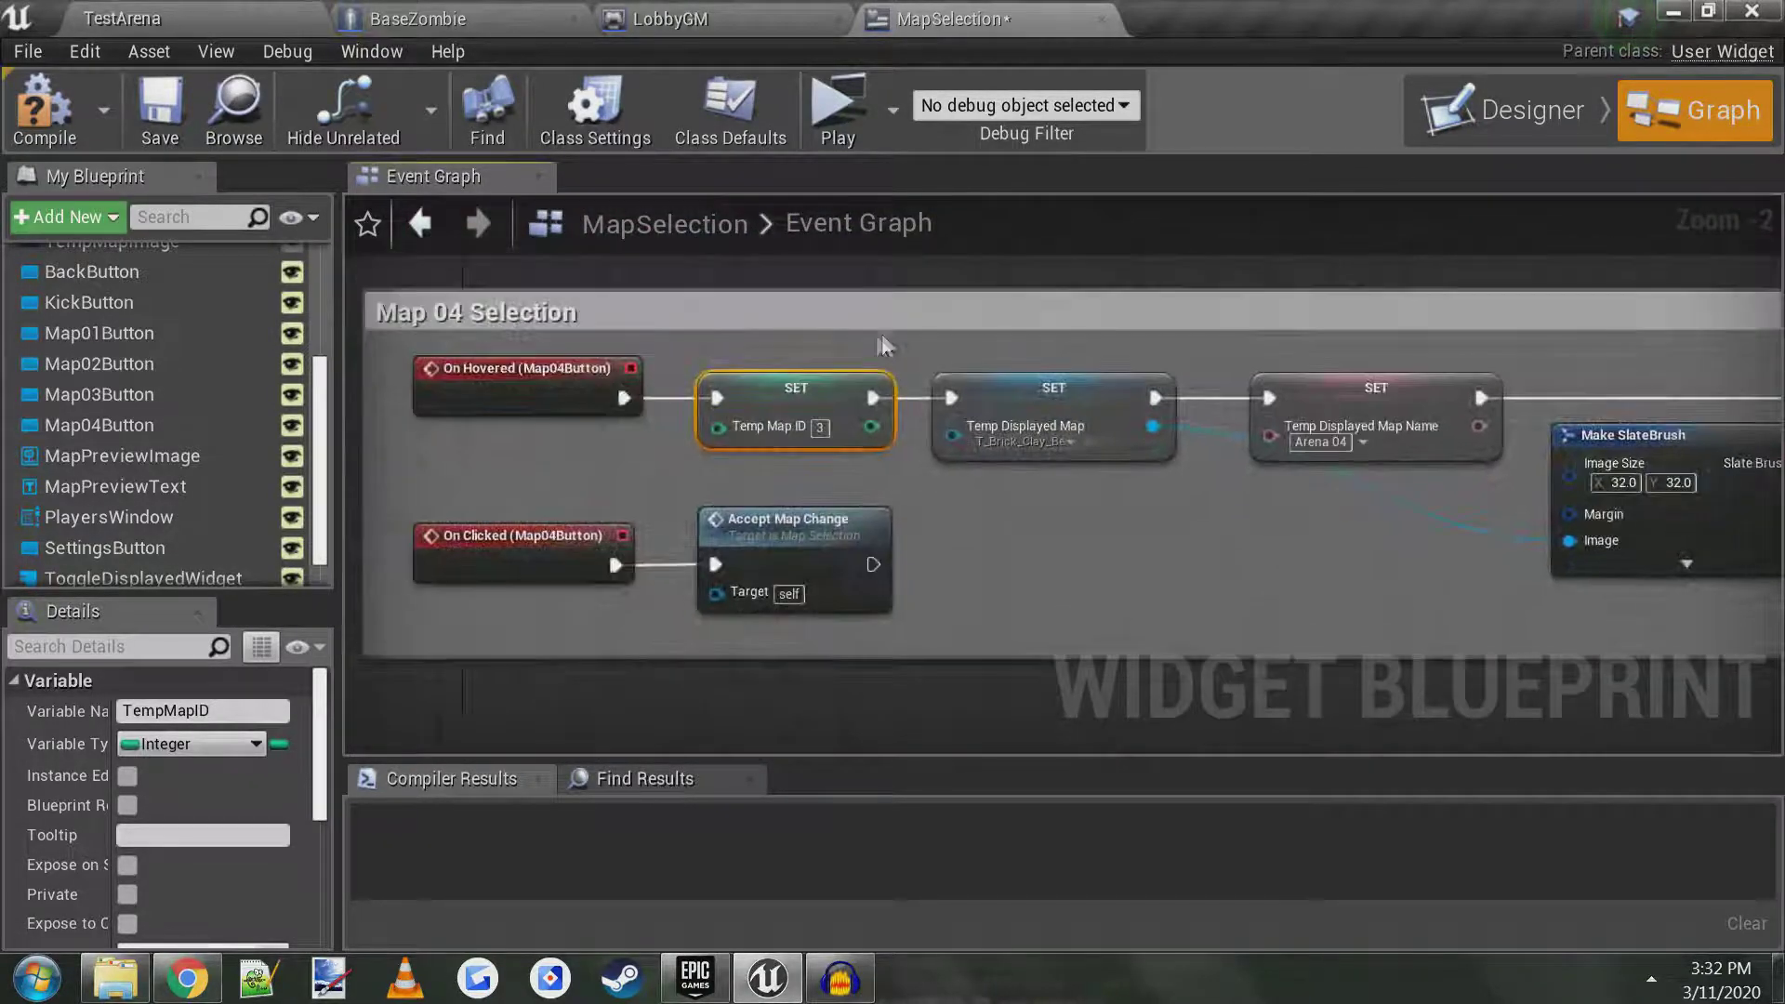
- Set the Map 04 preview image to the LauncherT2_shade texture
scroll(1064, 449, "up", 2)
left_click(1065, 444)
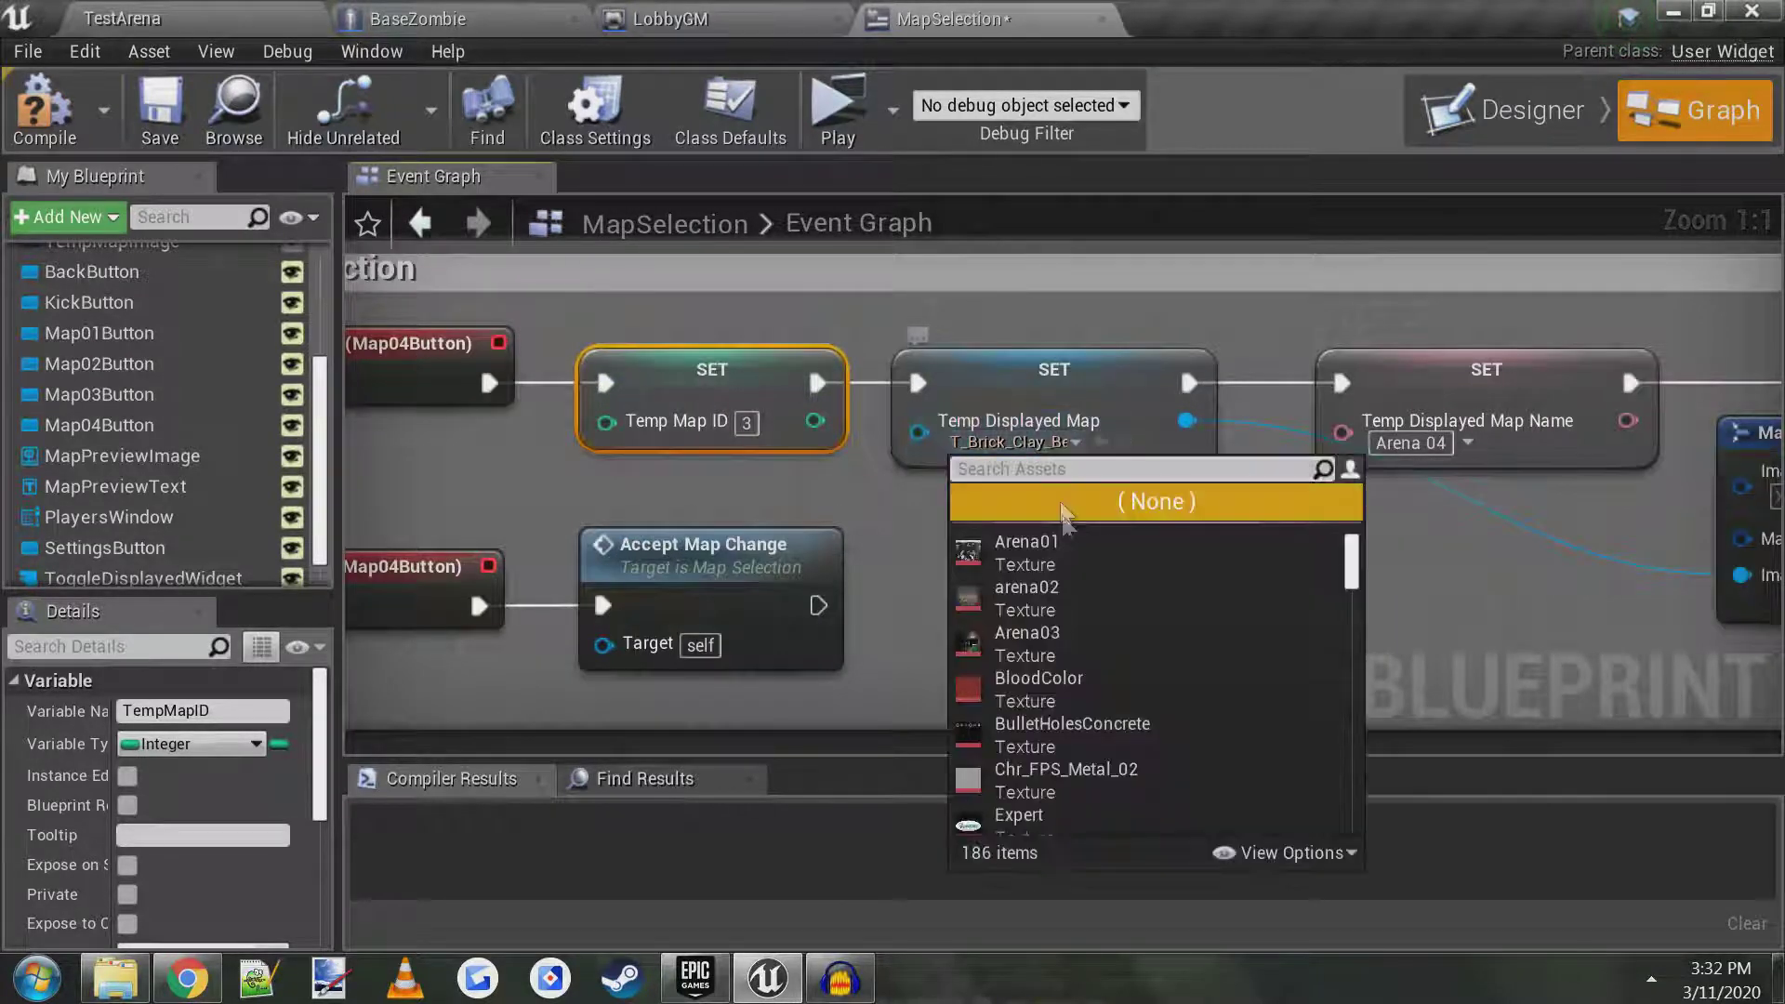
scroll(1106, 651, "down", 3)
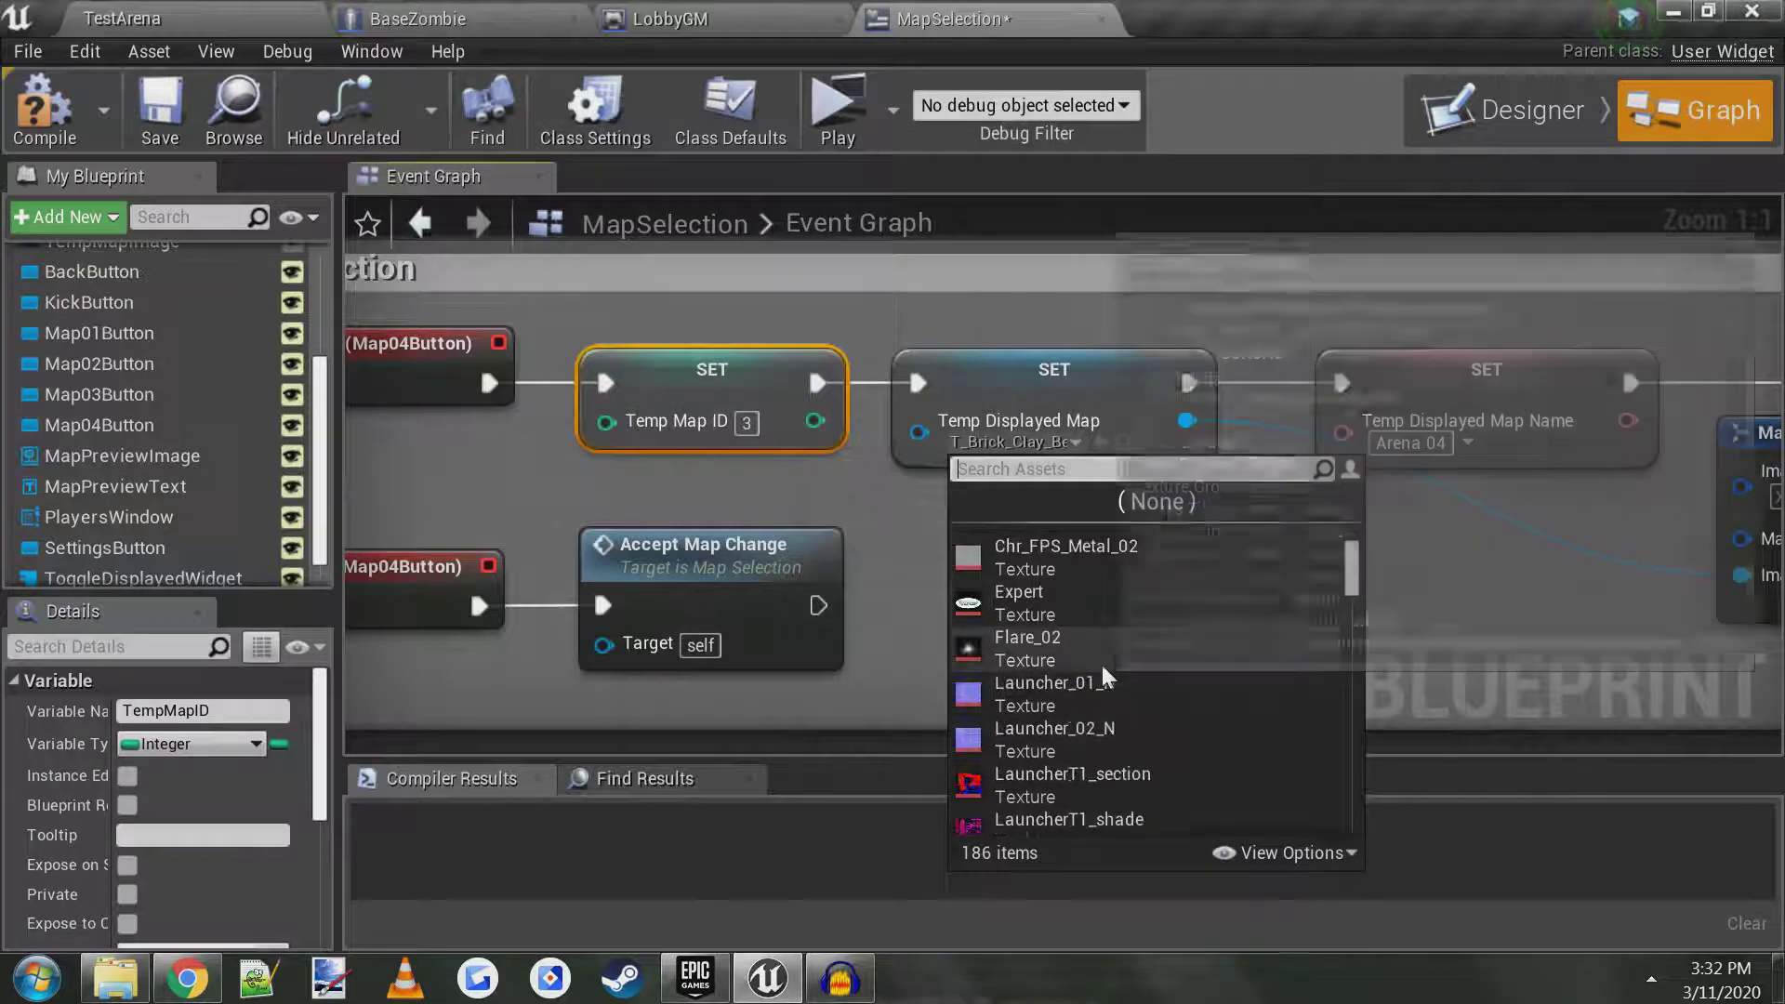
scroll(1130, 679, "down", 3)
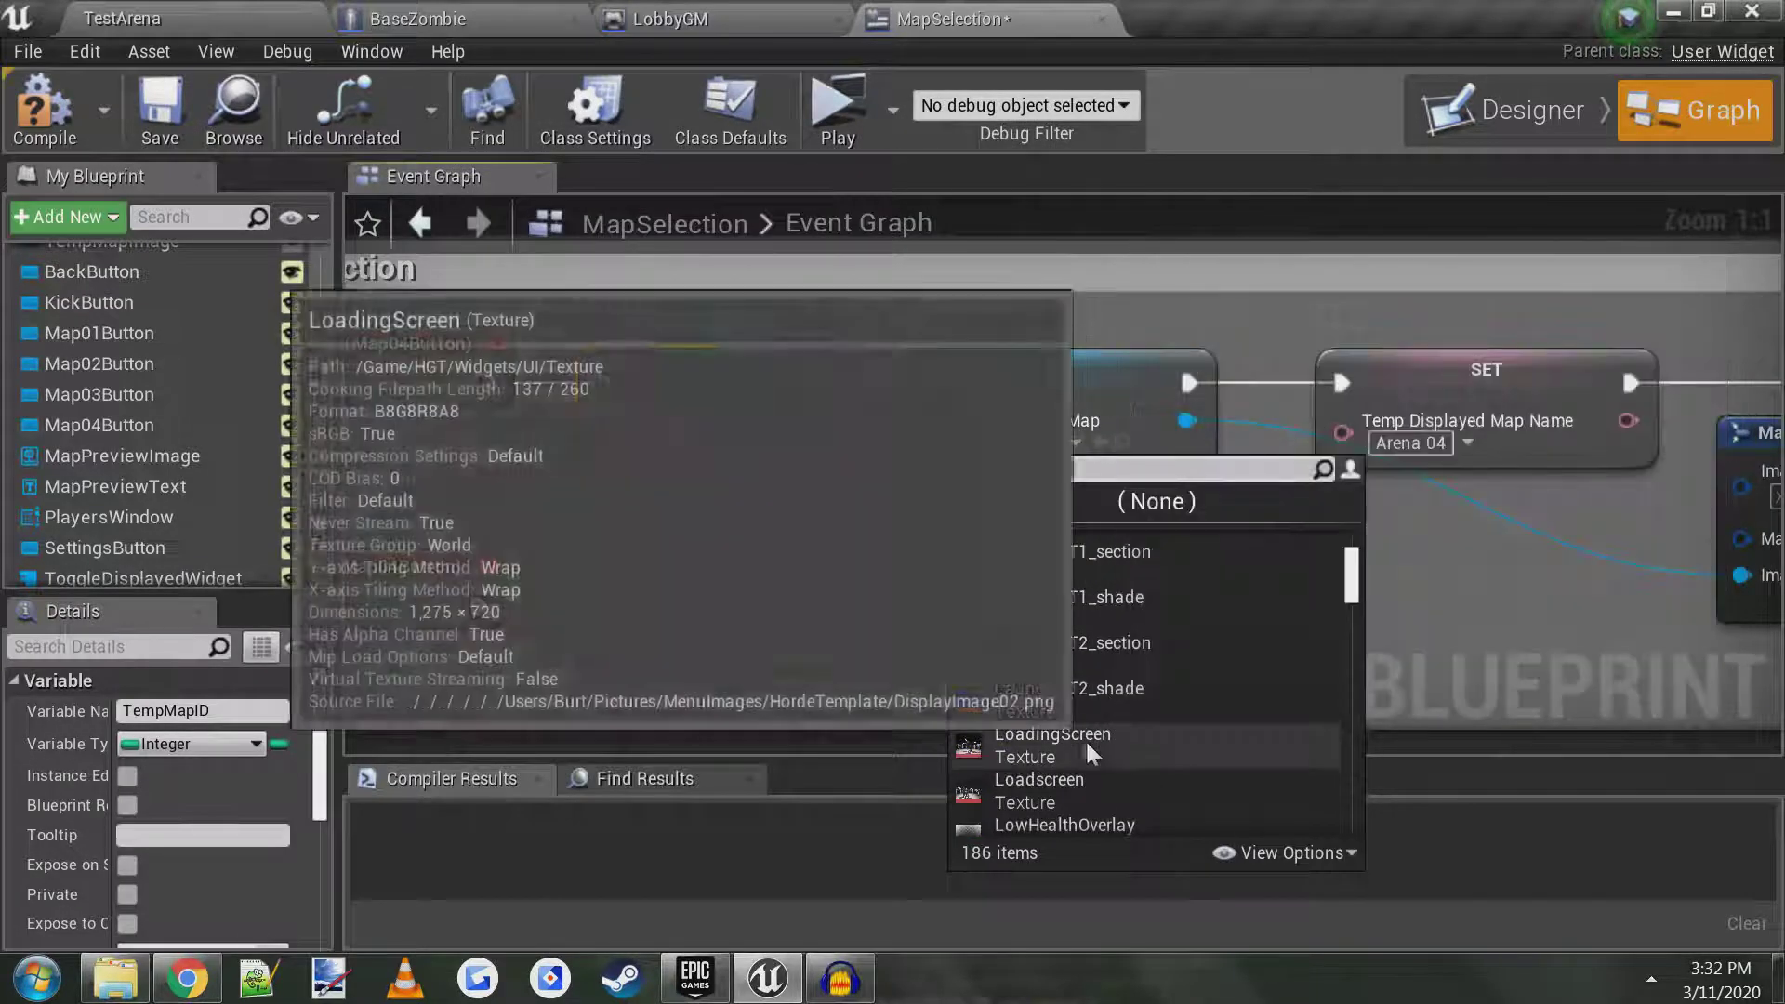
left_click(1063, 697)
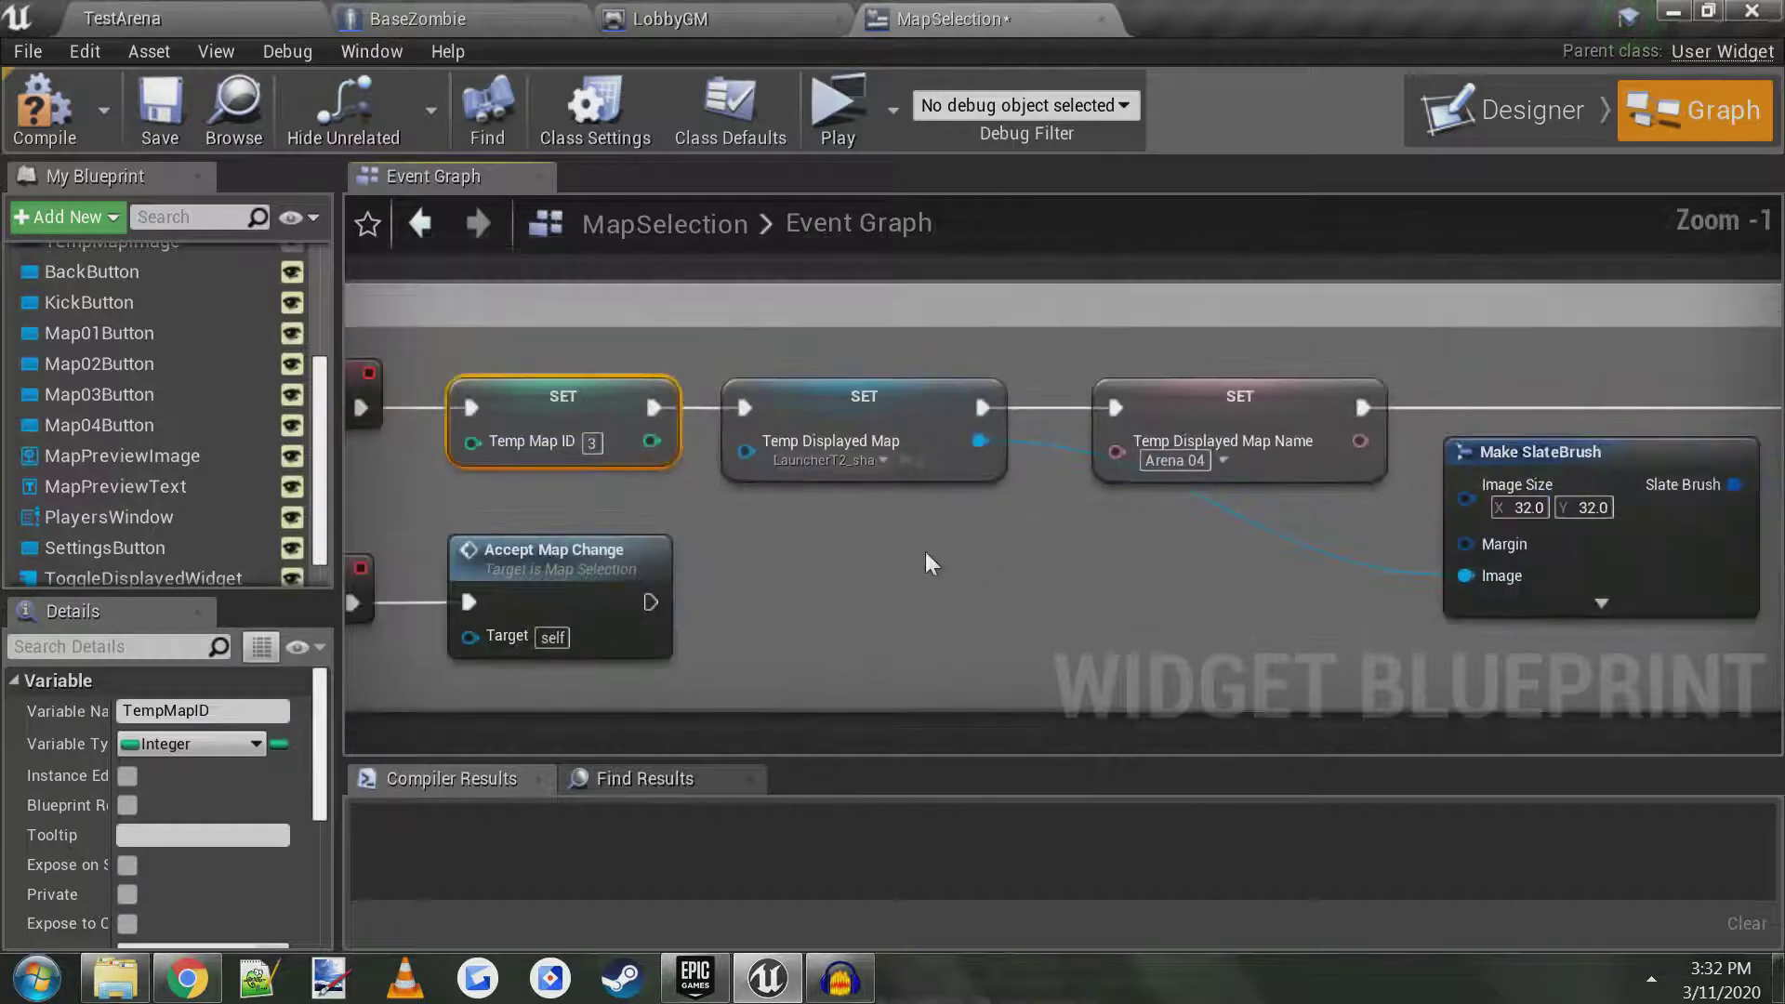
- Rename the Map 04 entry to 'Test Arena 04', then compile and save MapSelection
scroll(926, 553, "down", 1)
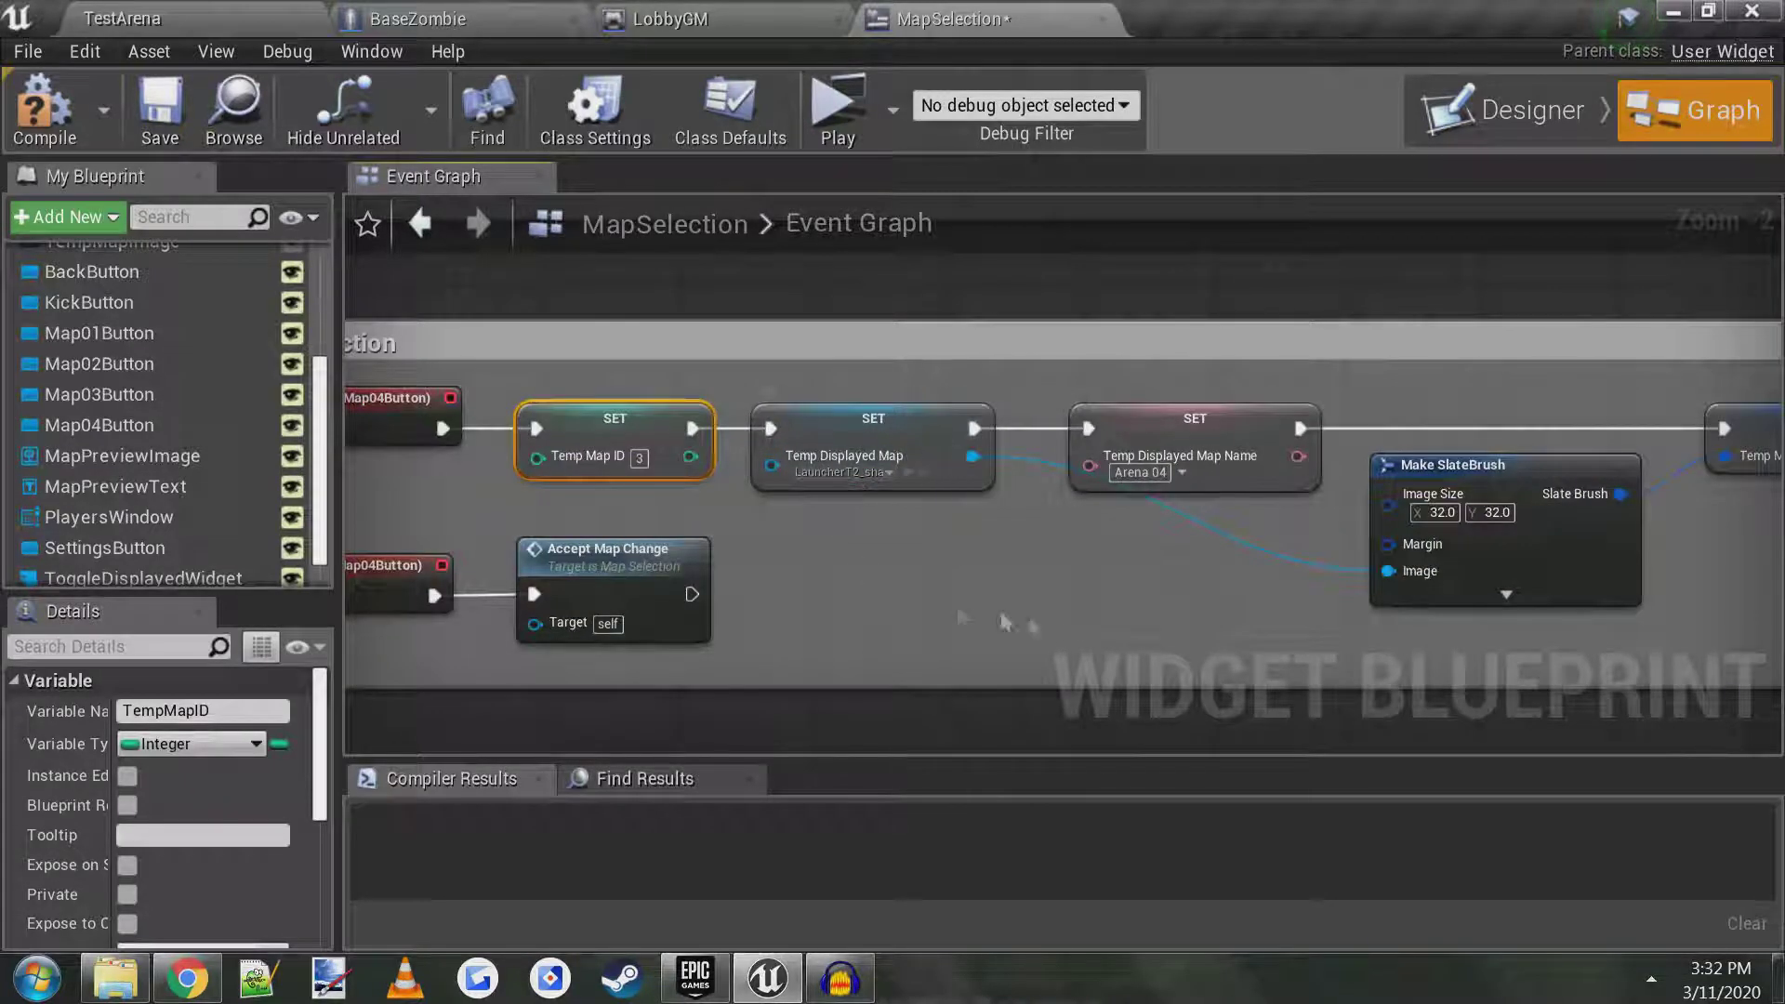
right_click_drag(1004, 621, 844, 586)
scroll(883, 465, "up", 2)
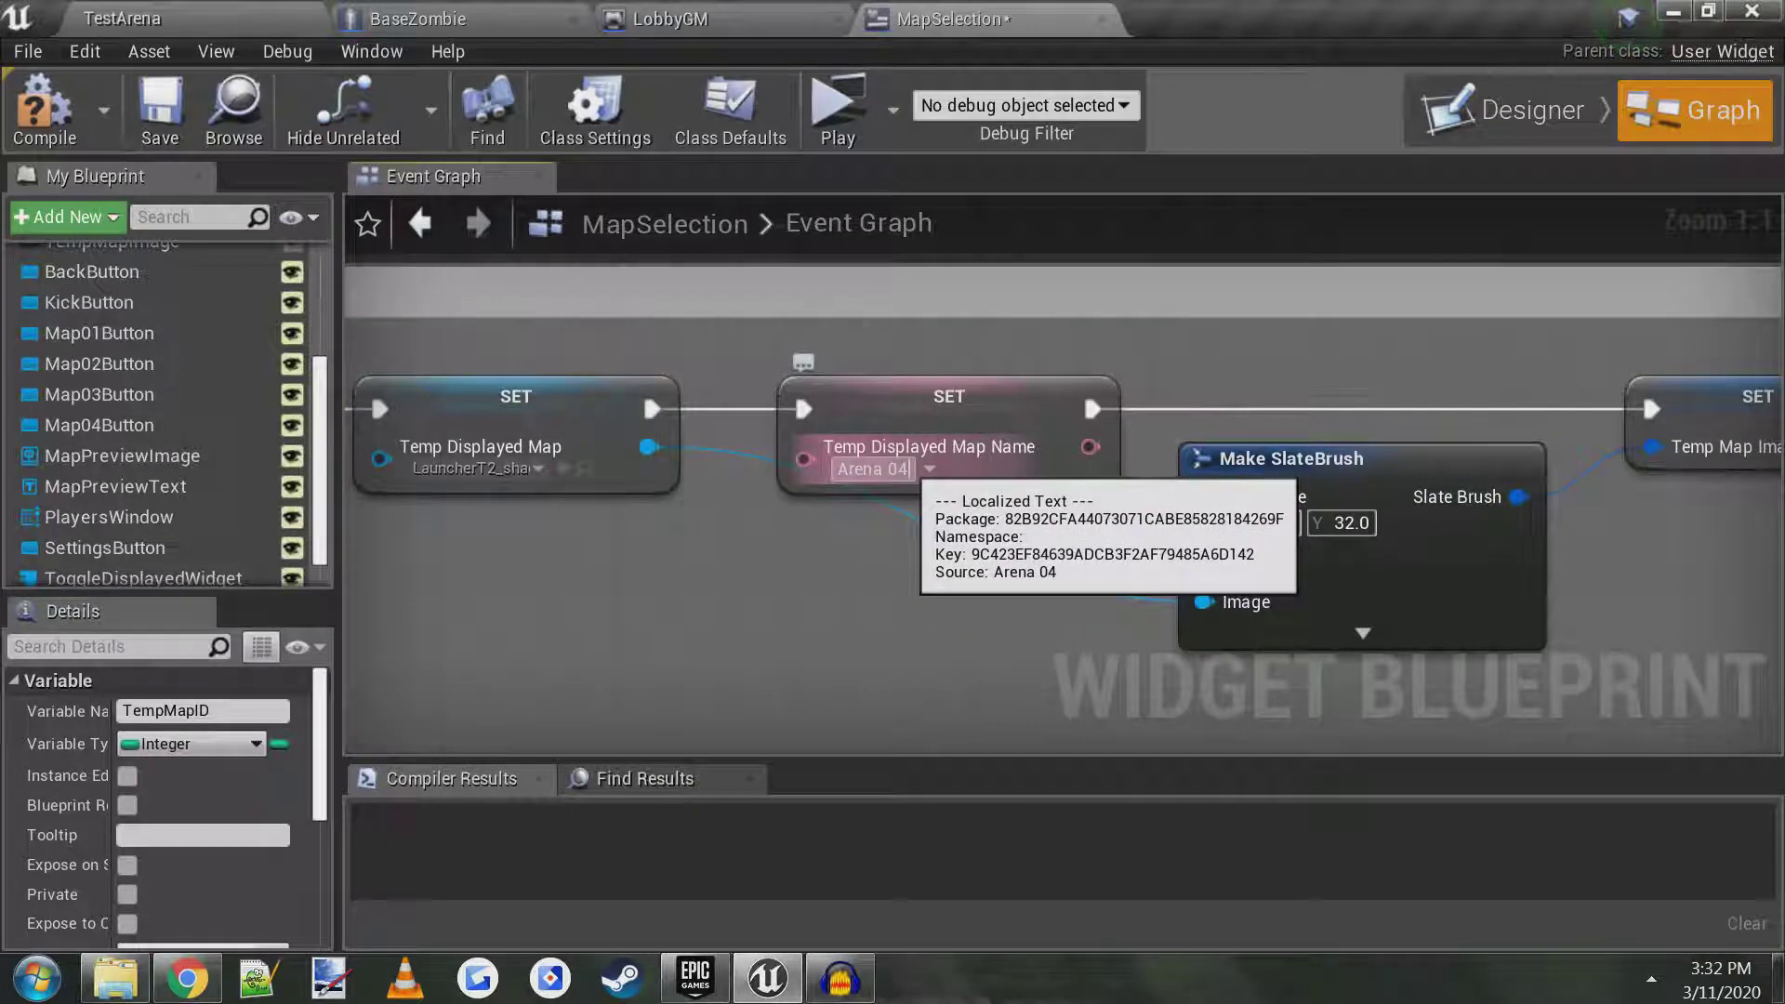
left_click(839, 469)
type("Te")
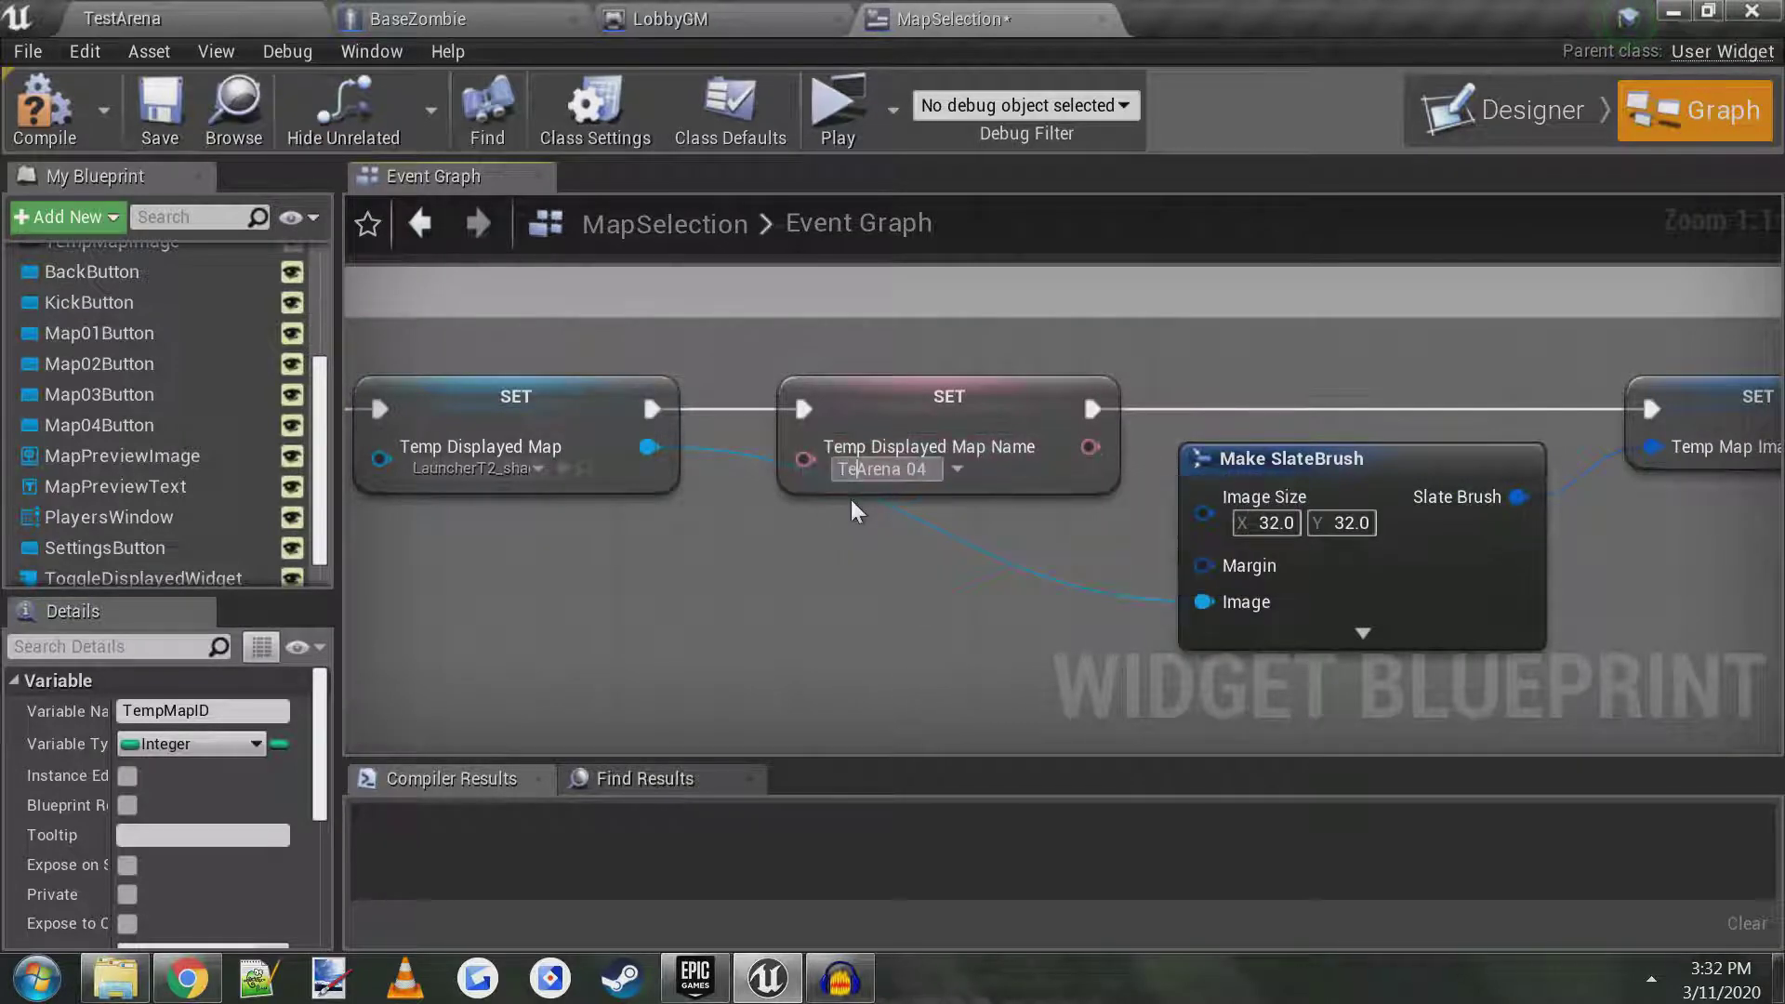
type("st")
left_click(913, 559)
right_click_drag(1030, 539, 704, 560)
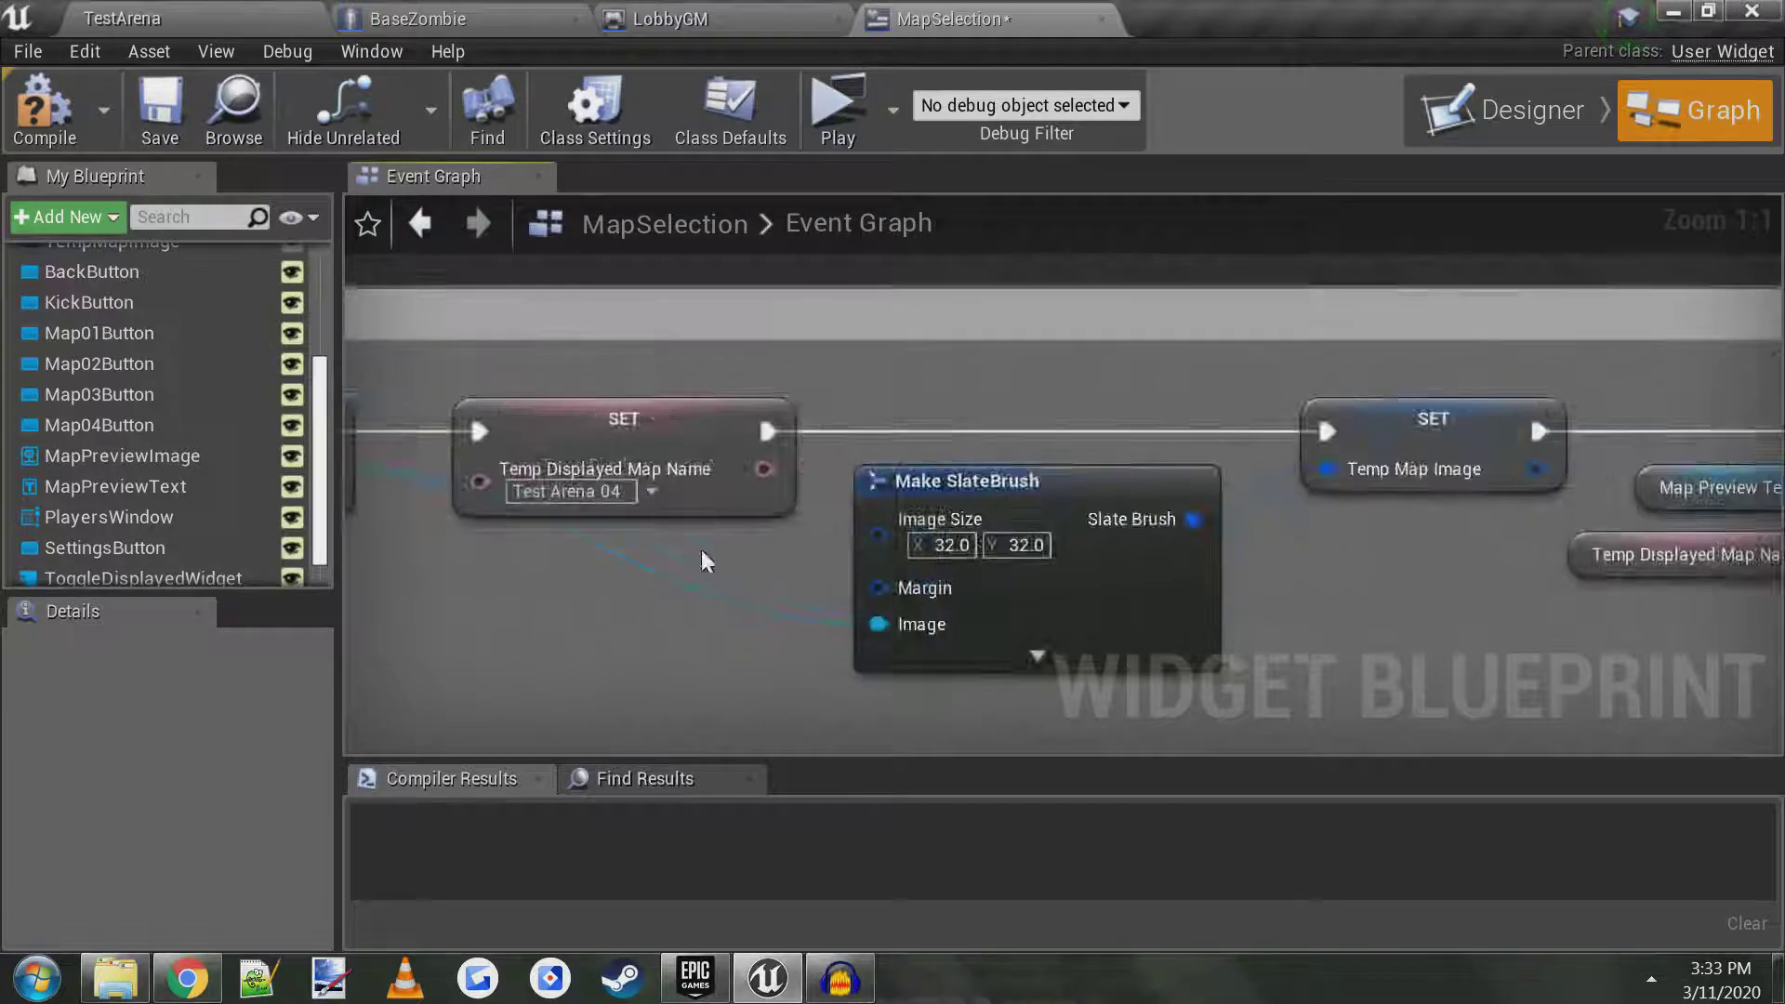
scroll(704, 561, "down", 1)
right_click_drag(944, 502, 627, 442)
scroll(627, 442, "down", 3)
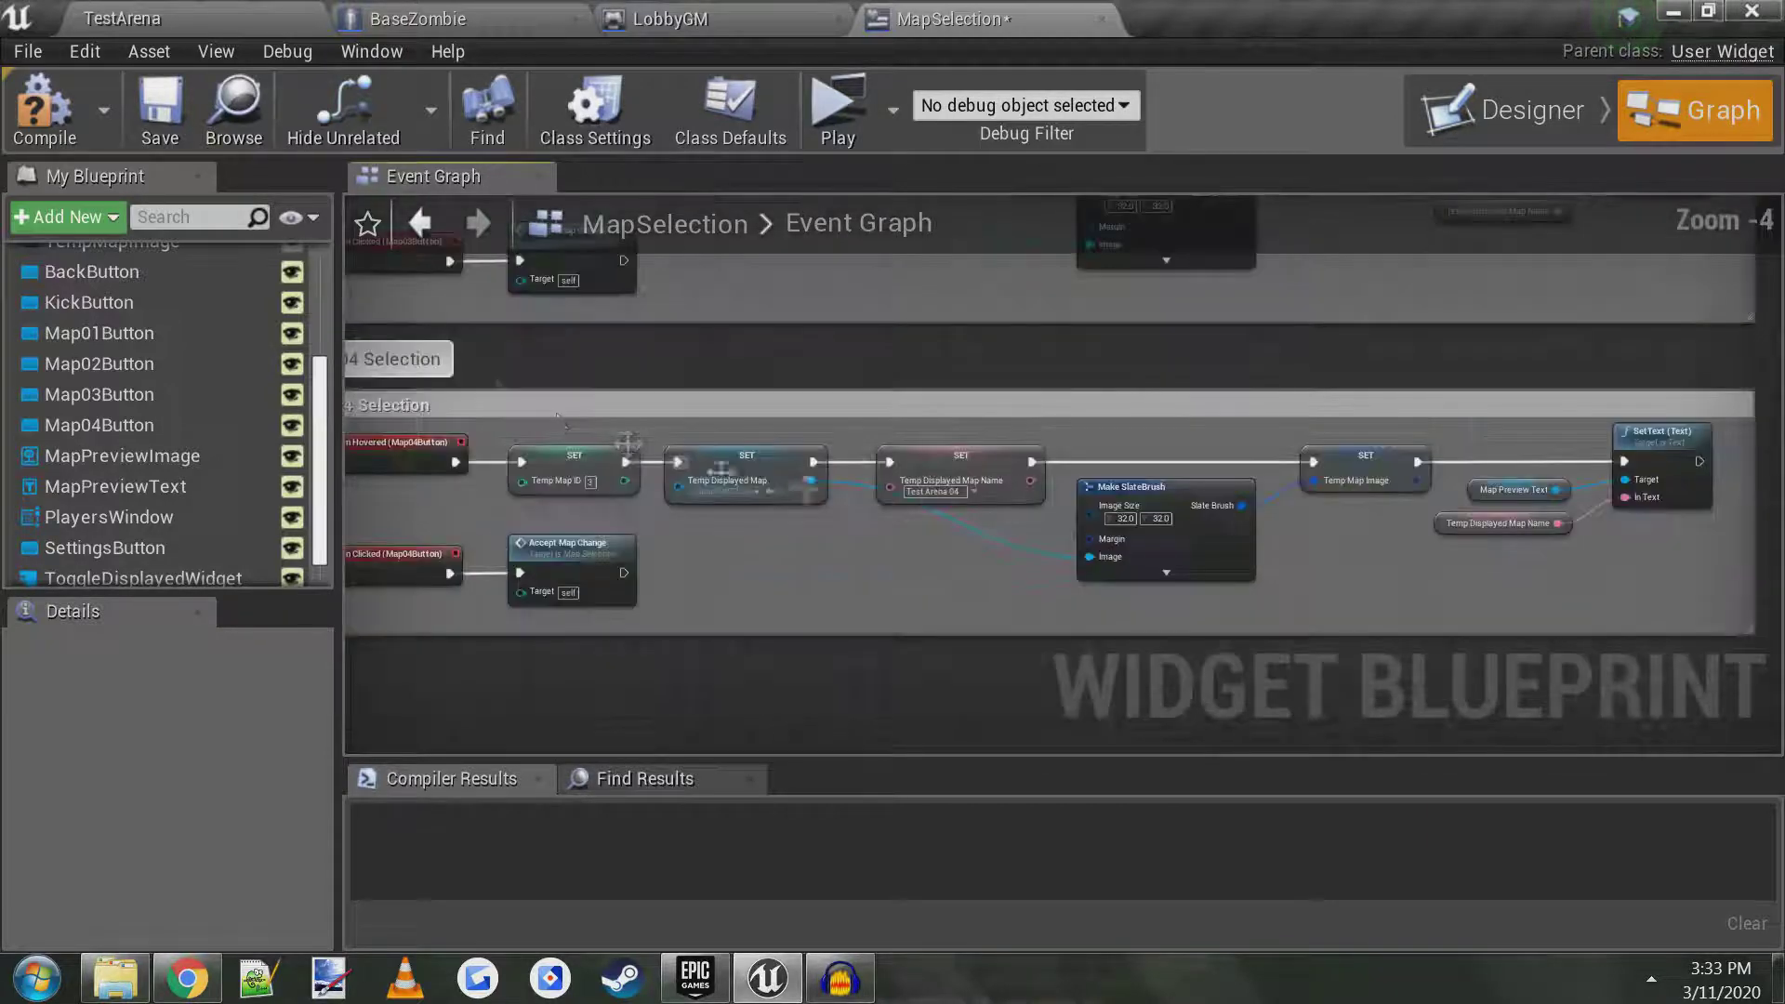
left_click(84, 138)
left_click(167, 135)
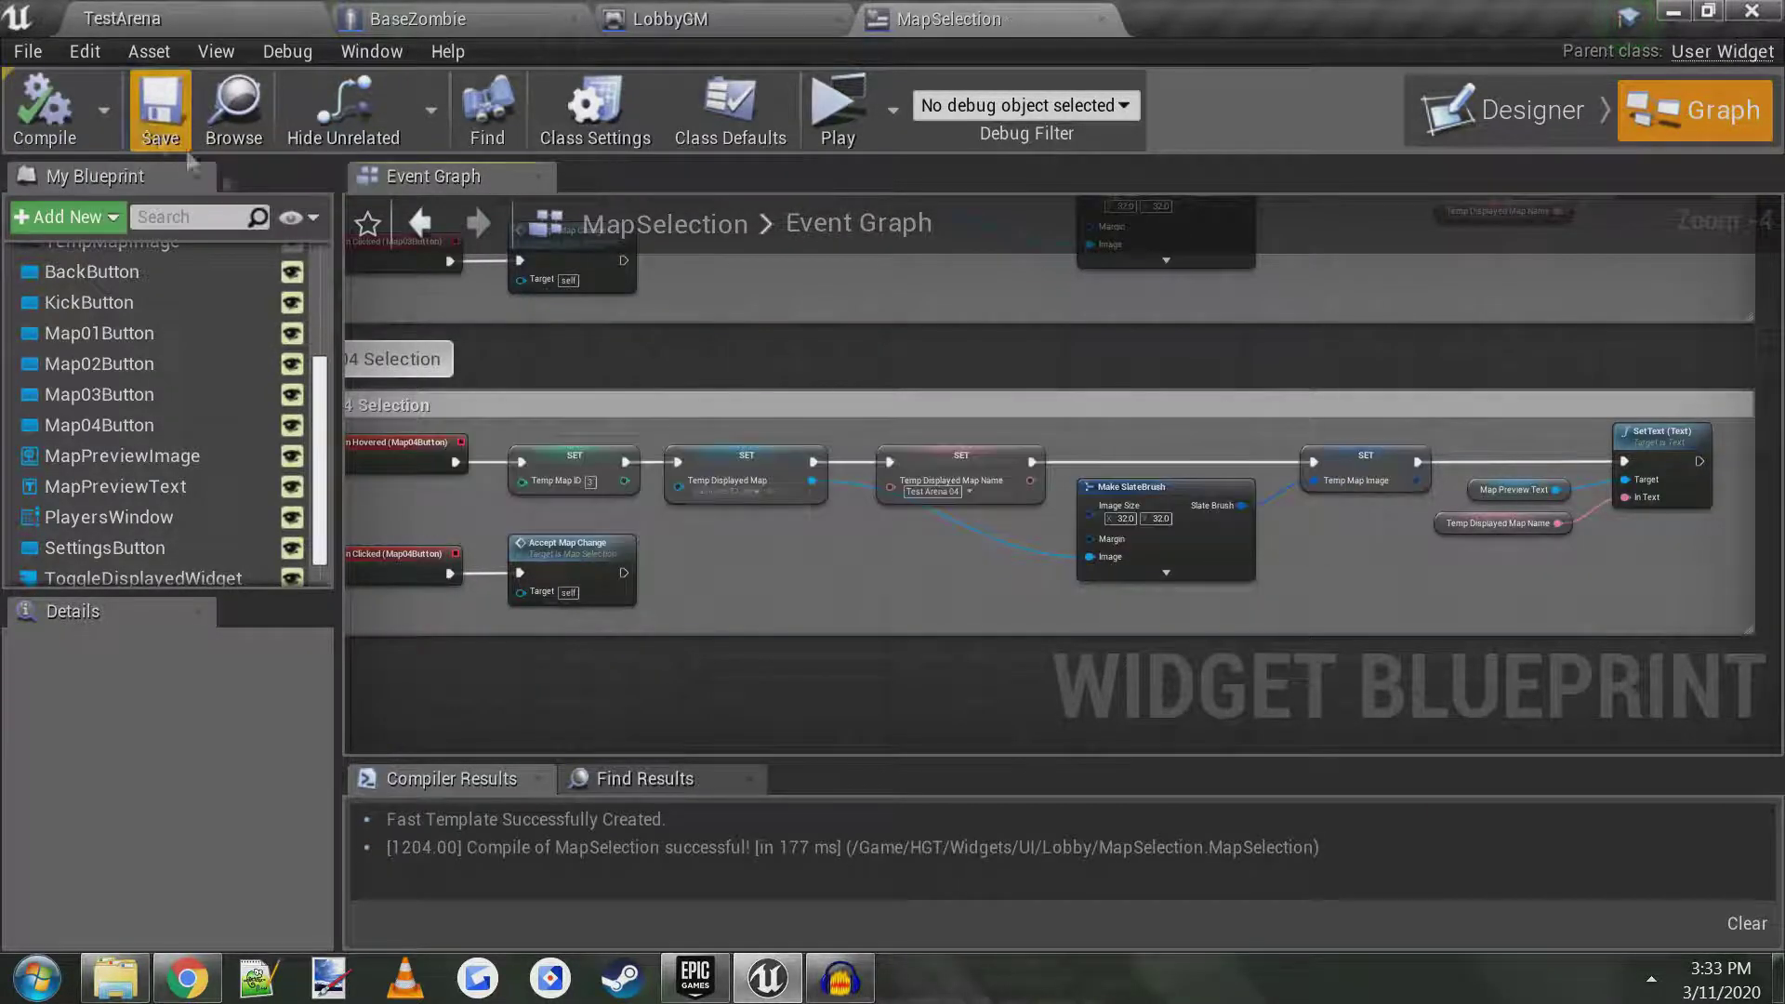
- Check the node that sets Temp Map ID to 3, then switch to LobbyGM
right_click_drag(744, 356, 866, 412)
scroll(682, 530, "up", 3)
left_click(730, 483)
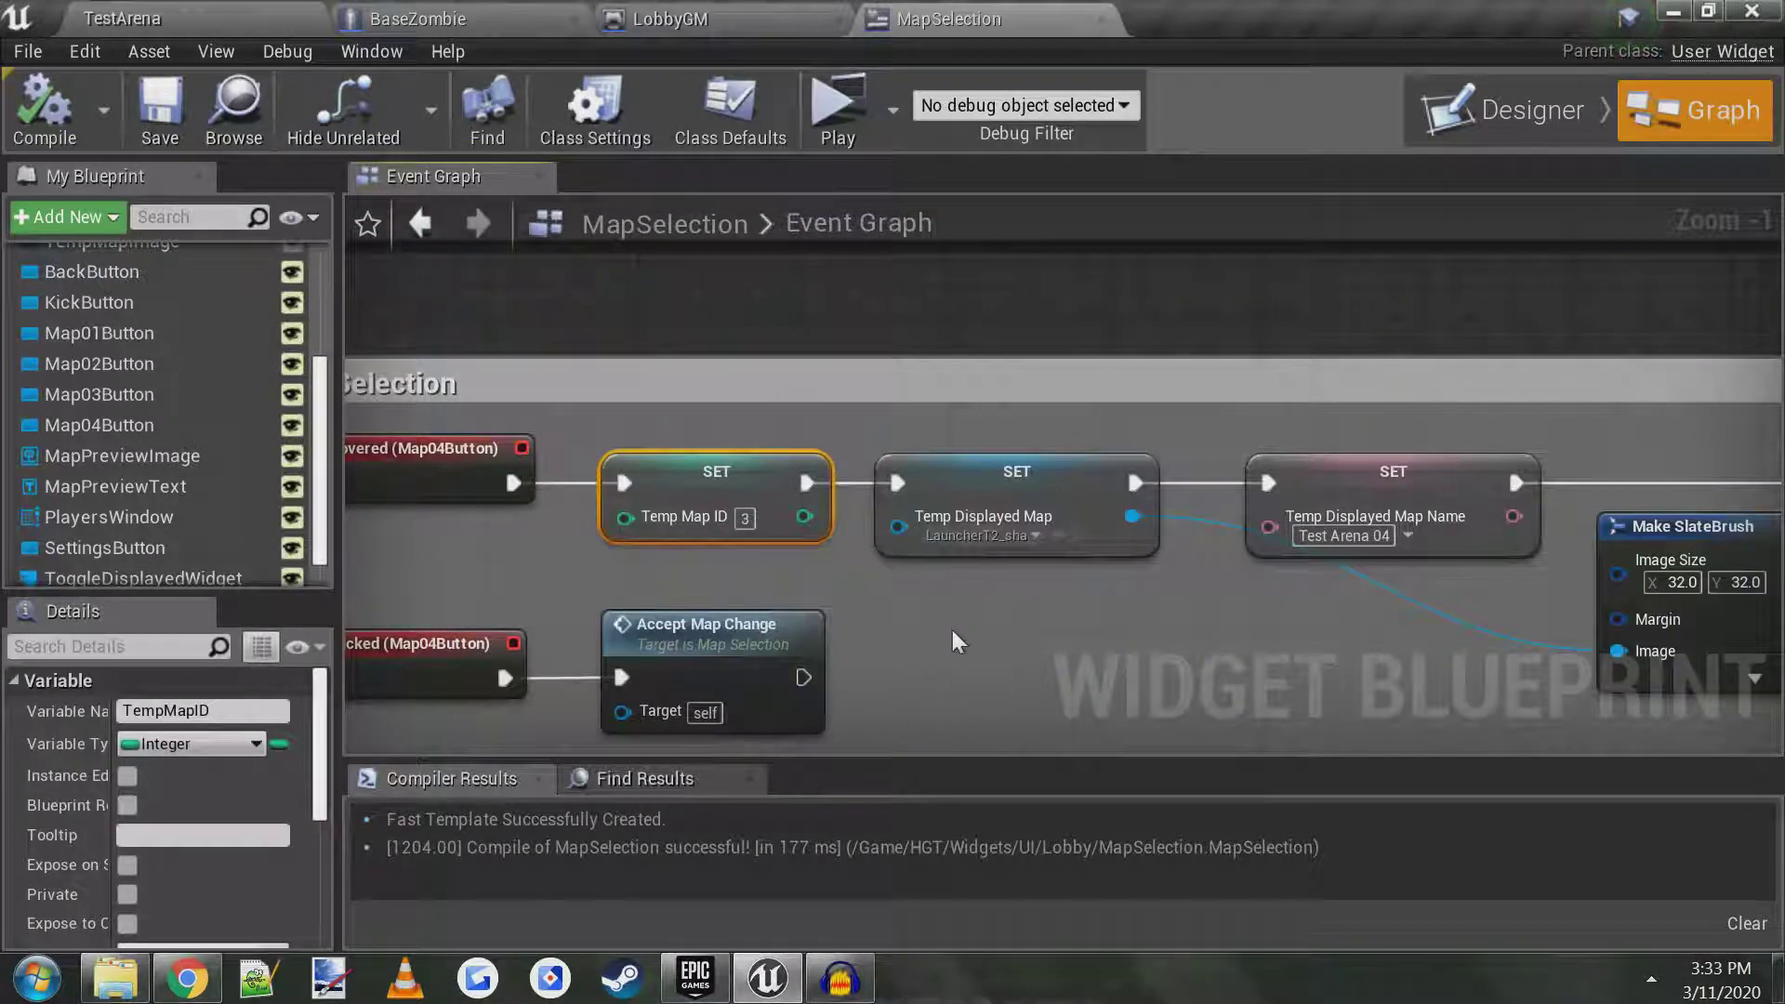
left_click(718, 11)
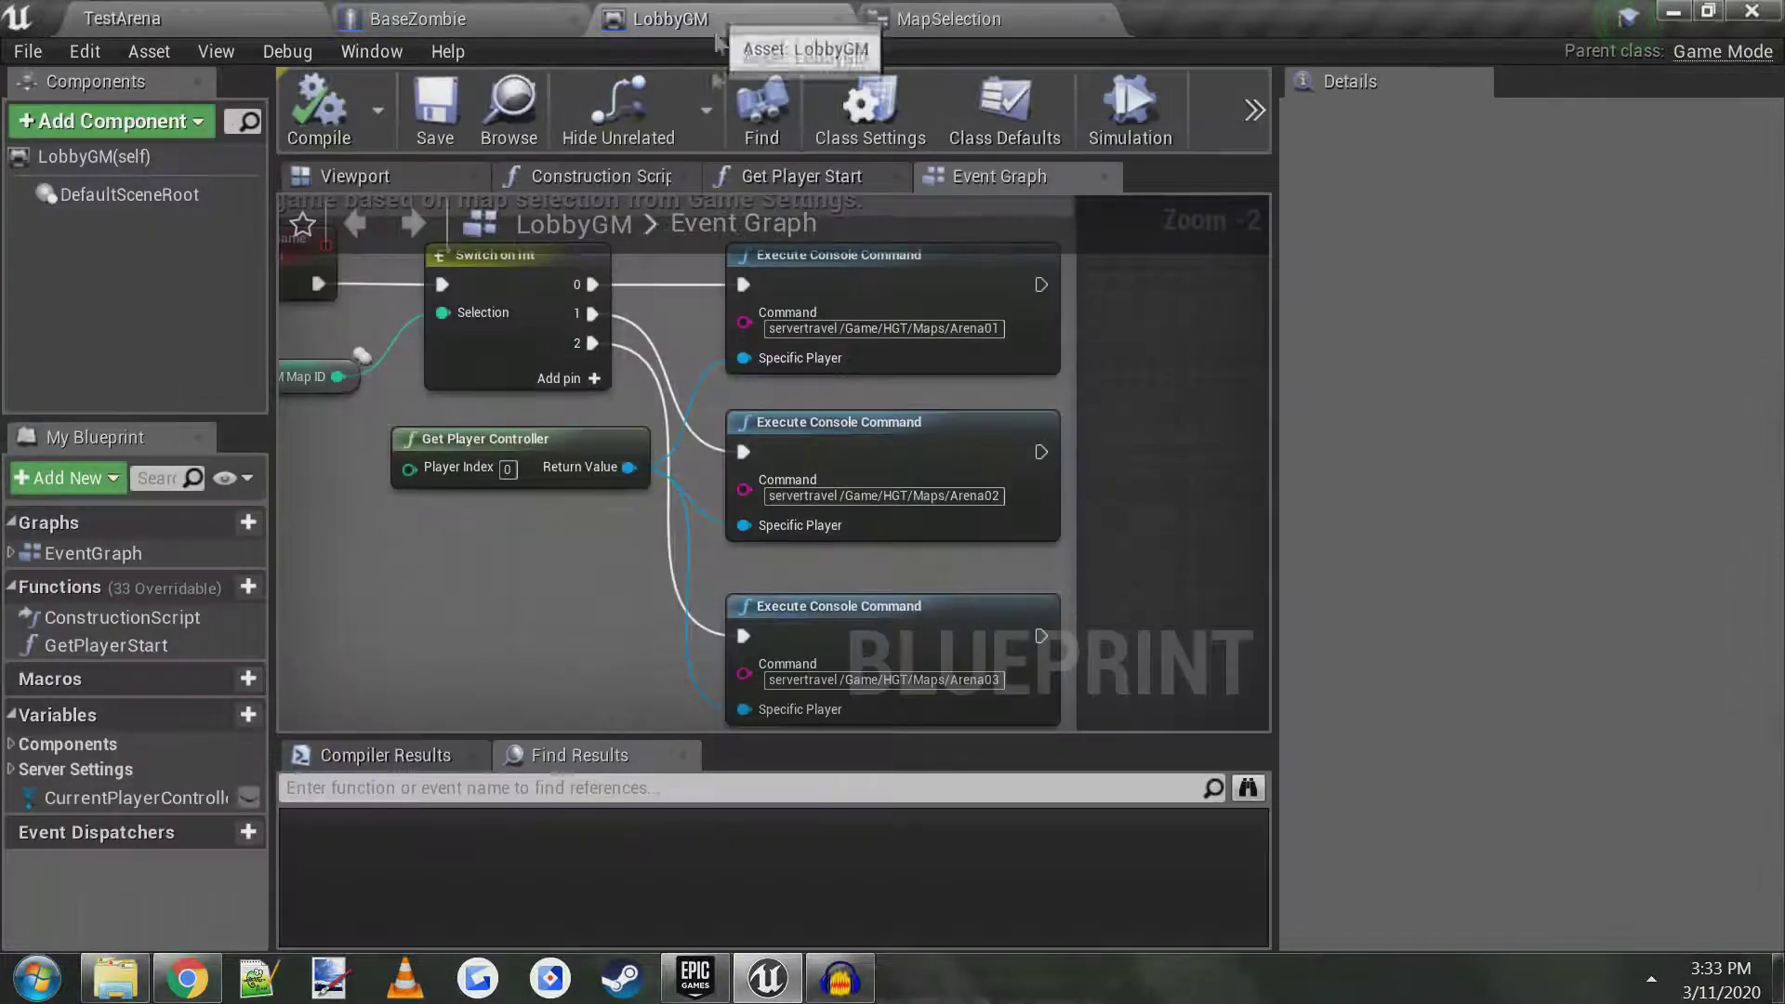
- Paste a copy of the Arena03 console command node beneath the existing command nodes
scroll(729, 361, "down", 1)
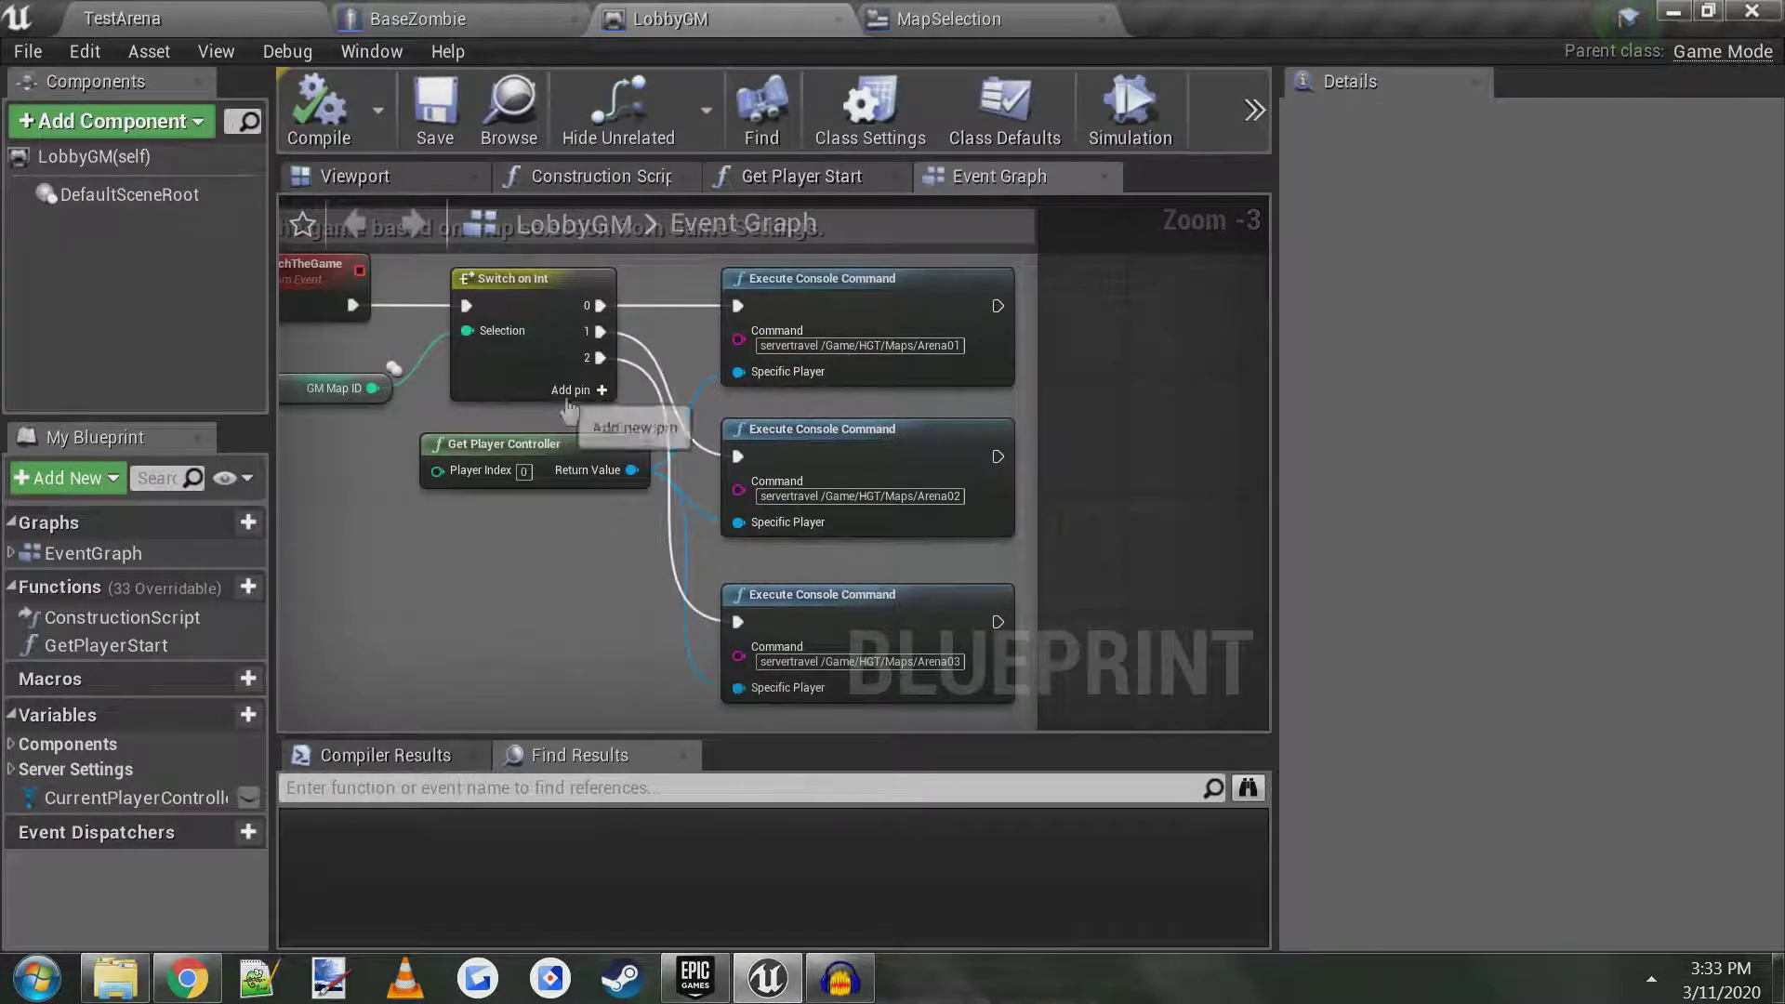
right_click_drag(510, 344, 635, 400)
scroll(635, 400, "up", 1)
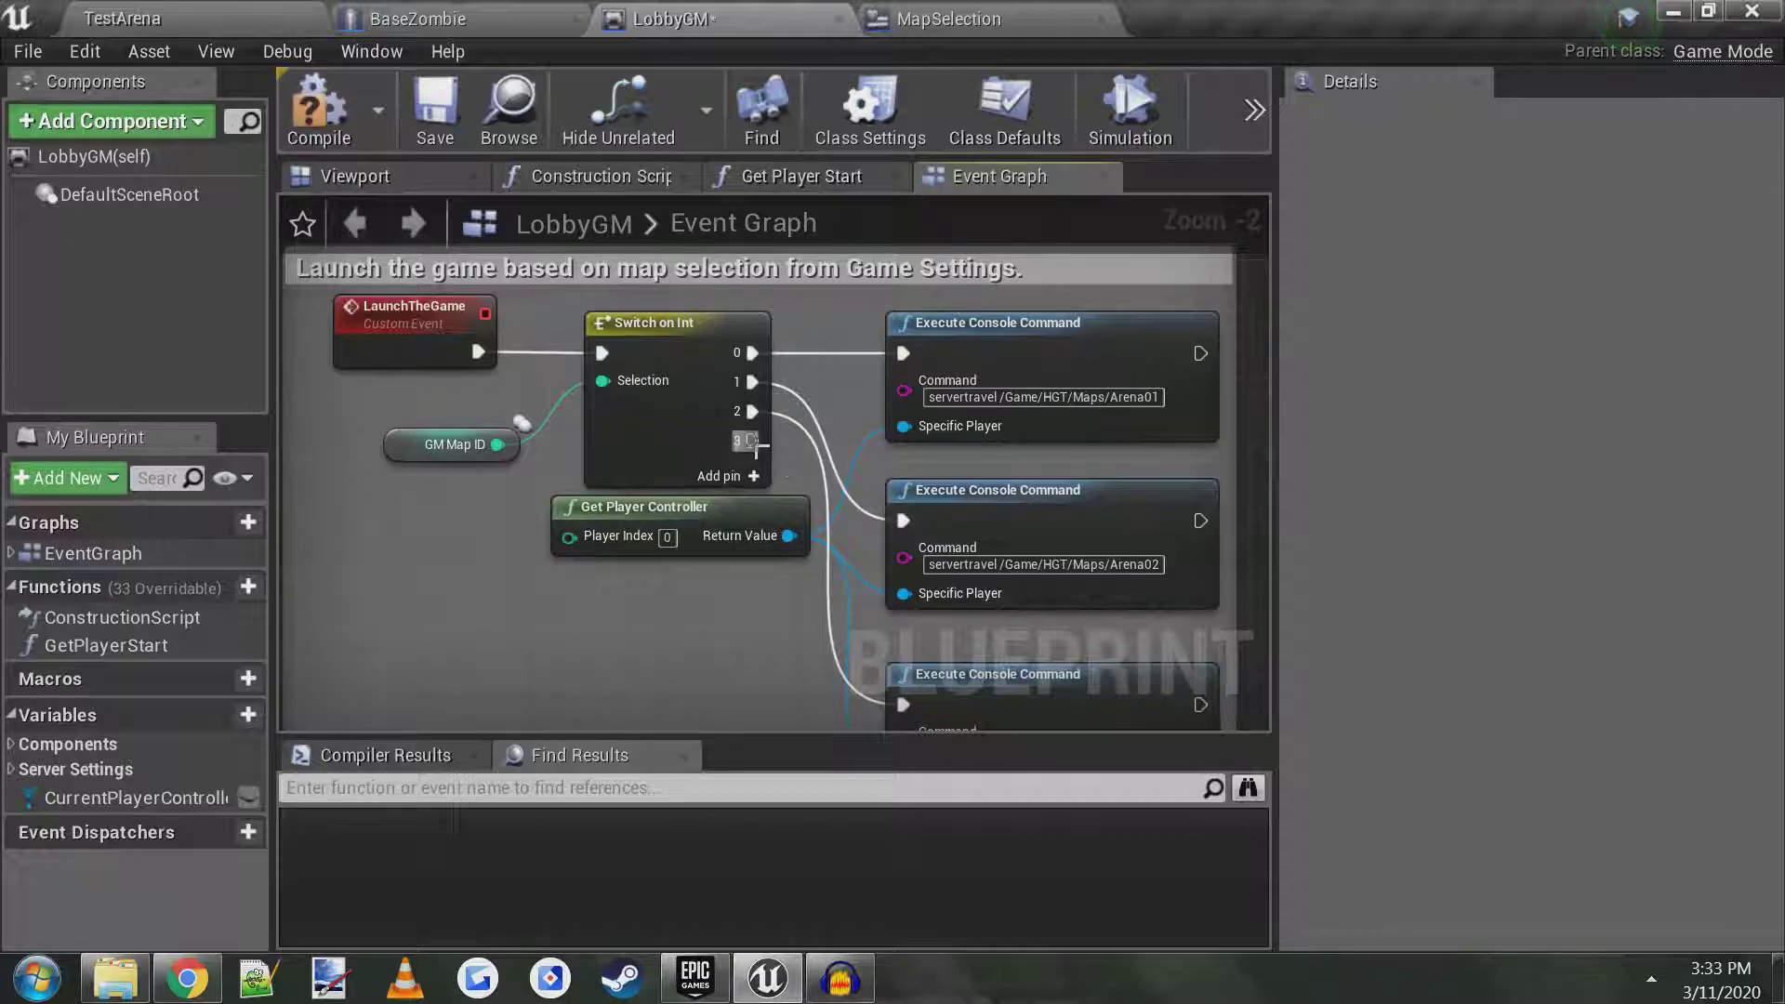
right_click_drag(779, 465, 628, 360)
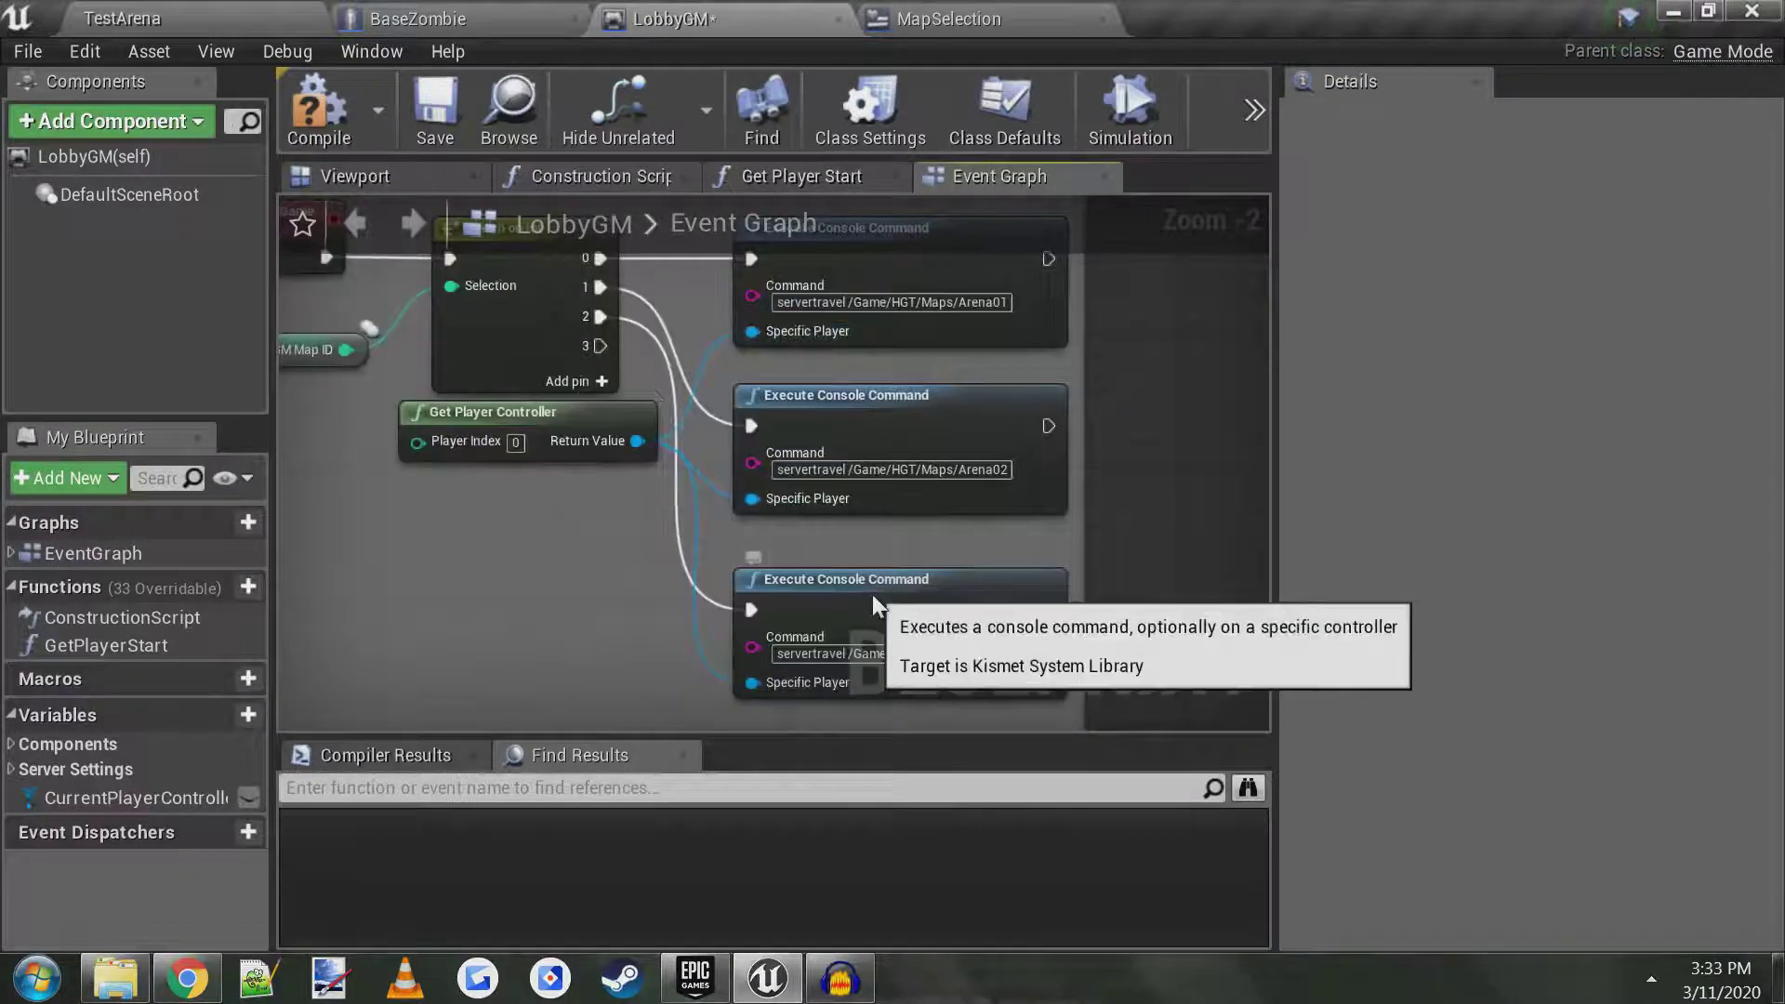
right_click_drag(873, 593, 834, 342)
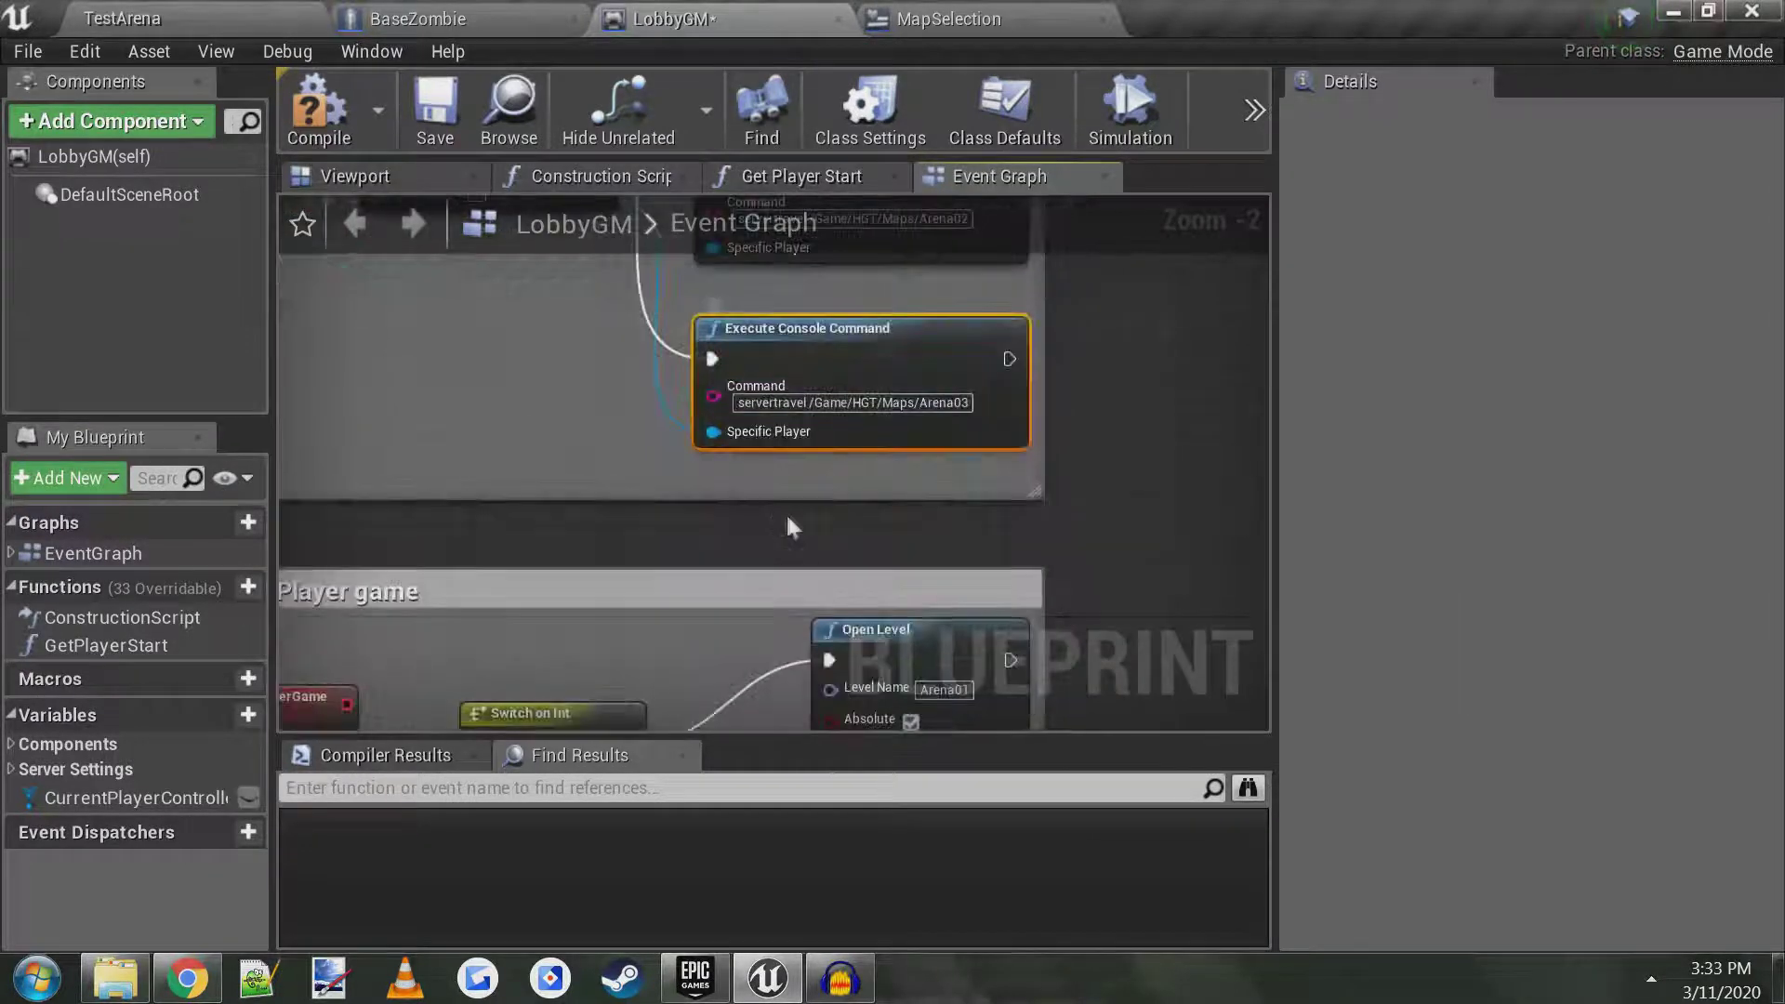
key("ctrl+v")
left_click_drag(865, 549, 785, 489)
right_click_drag(785, 489, 835, 363)
- Extend the comment box over the new node and wire Switch on Int case 3 to it
left_click_drag(674, 448, 678, 650)
left_click_drag(697, 372, 758, 558)
right_click_drag(827, 360, 781, 641)
left_click_drag(783, 648, 640, 603)
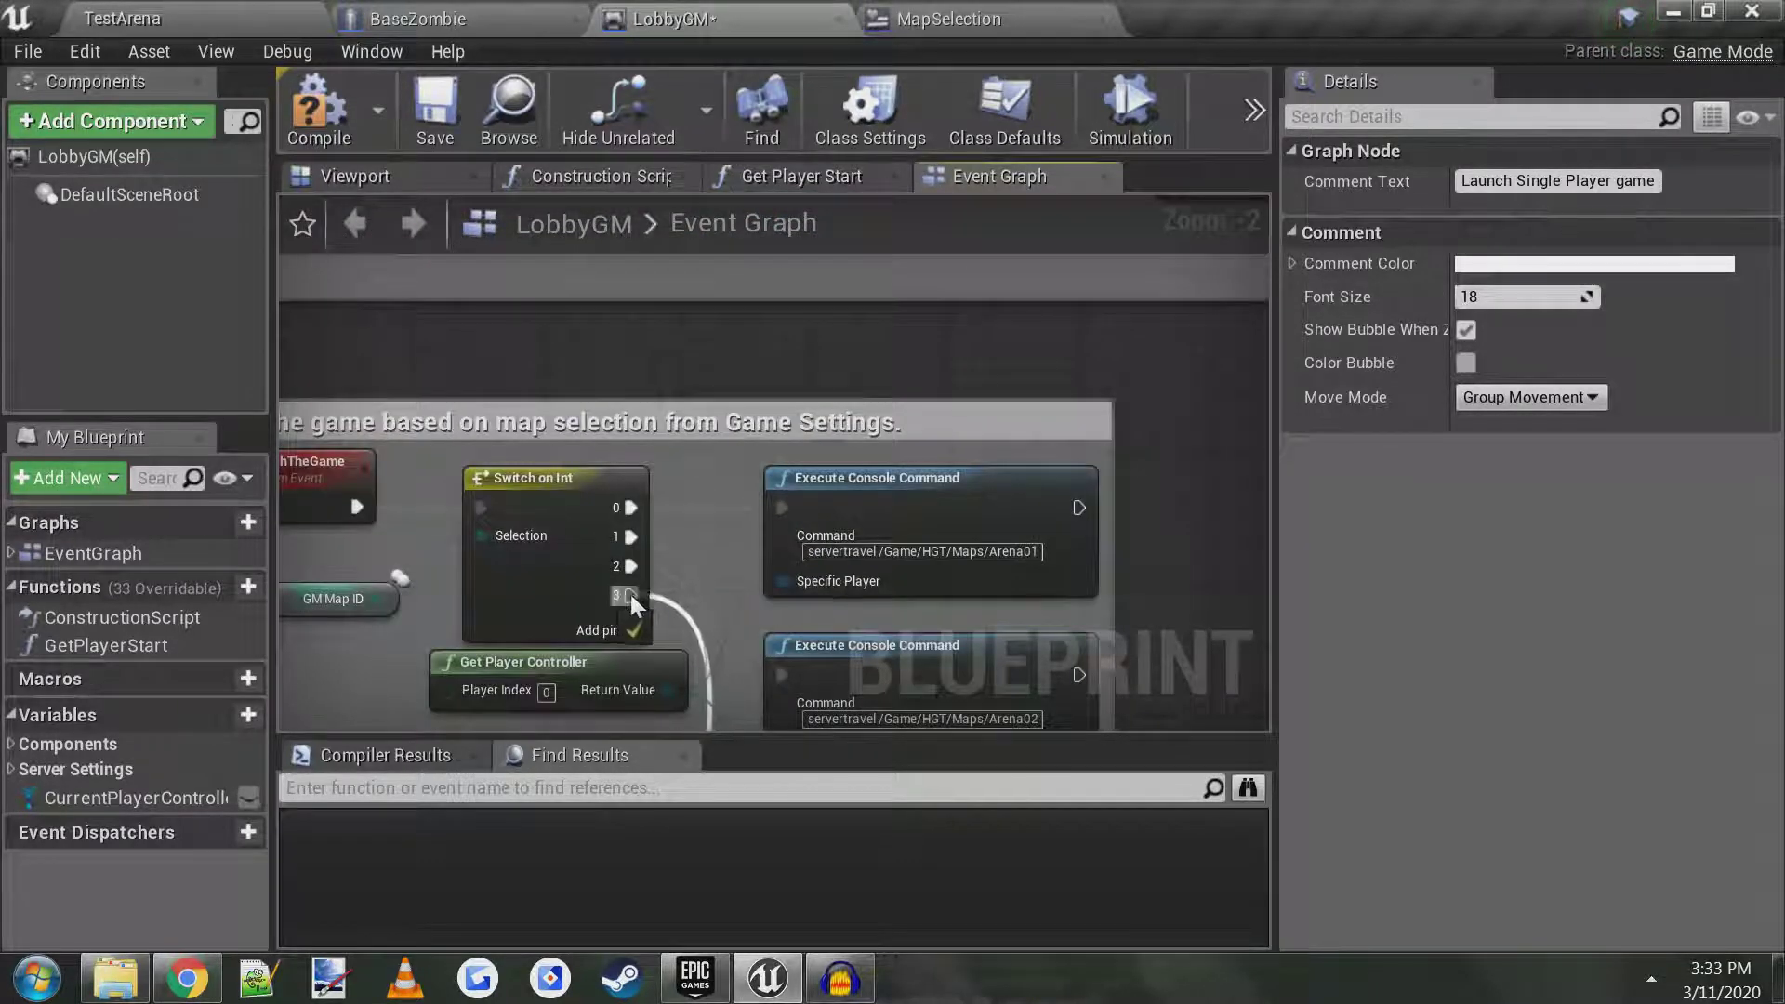
right_click_drag(633, 605, 744, 390)
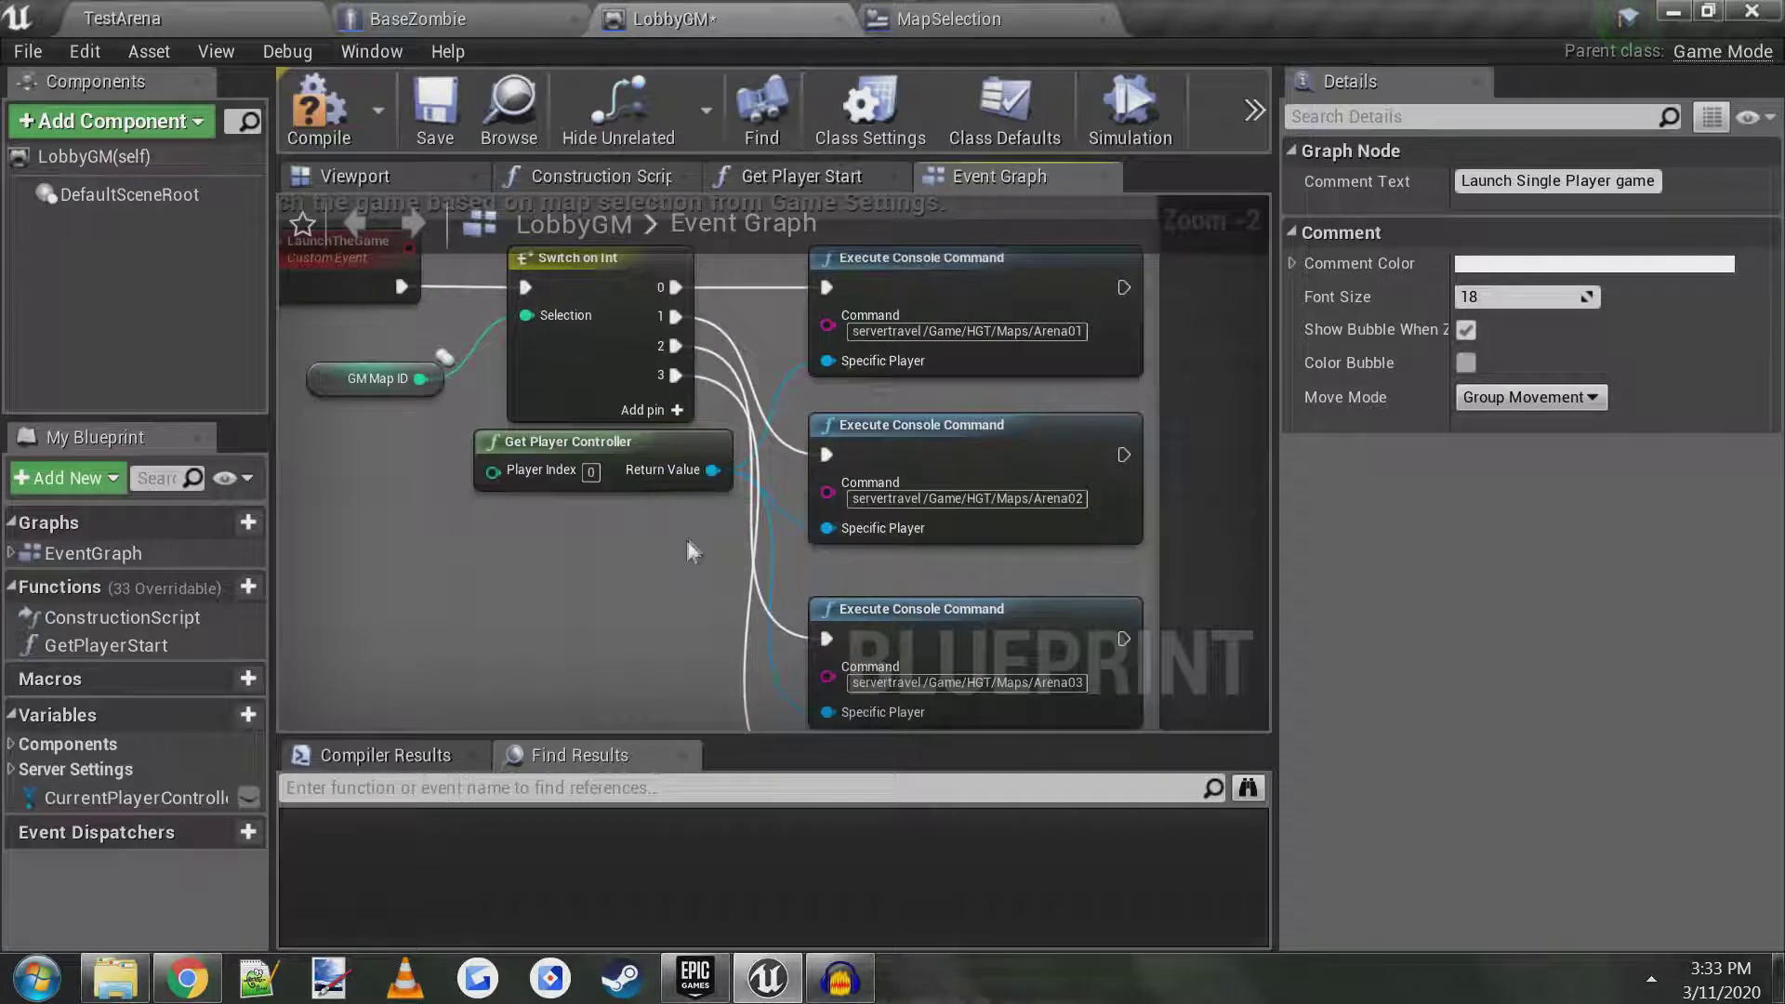
left_click(898, 28)
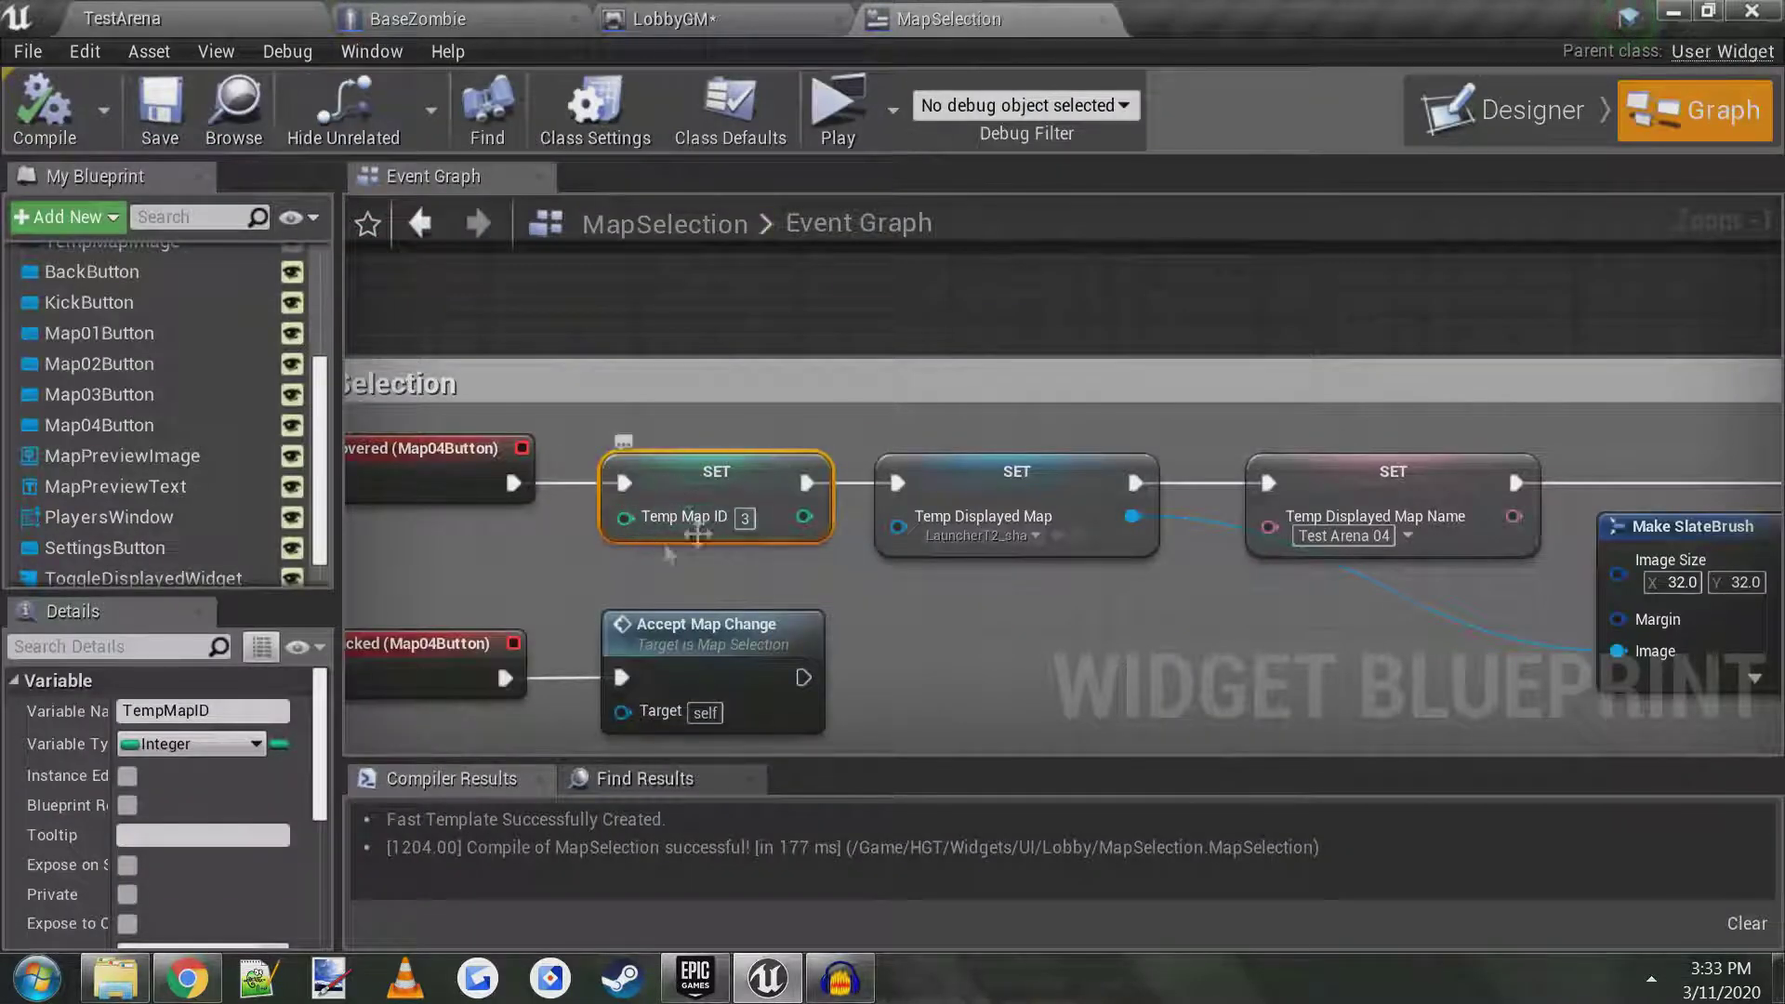
- In LobbyGM, inspect the GM Map ID variable, Switch on Int pins and the copied command node
left_click(693, 20)
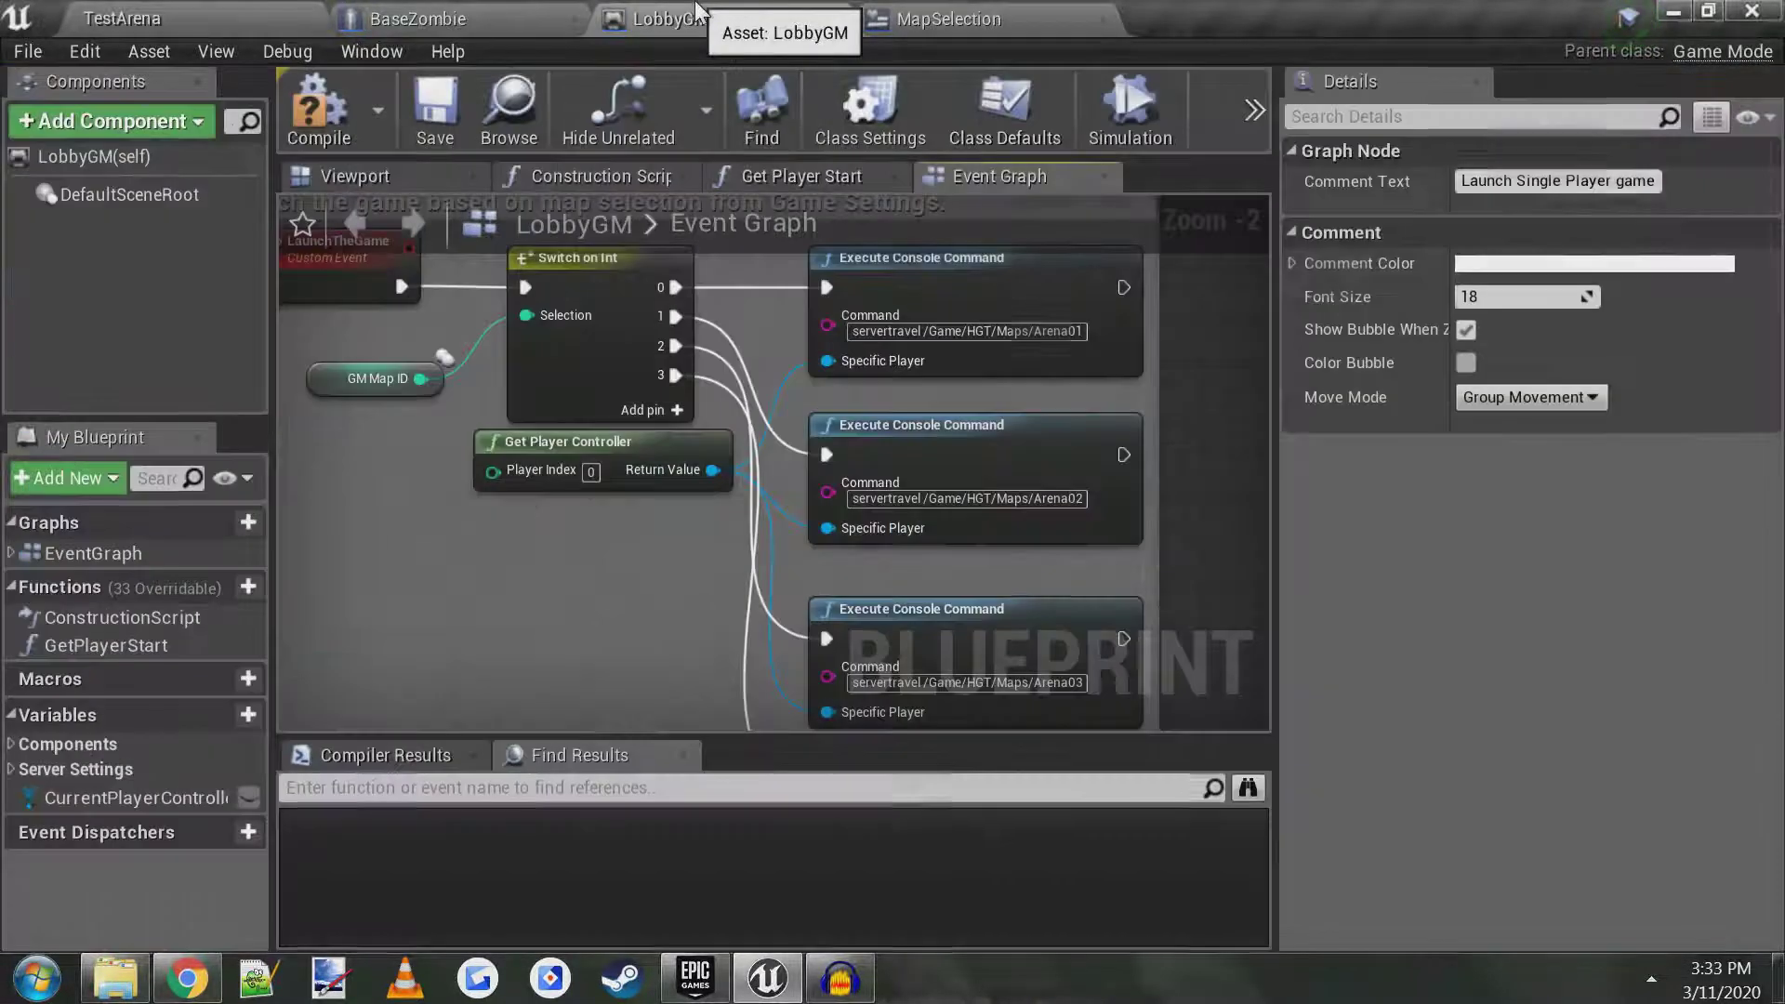
right_click_drag(751, 425, 655, 403)
left_click(437, 418)
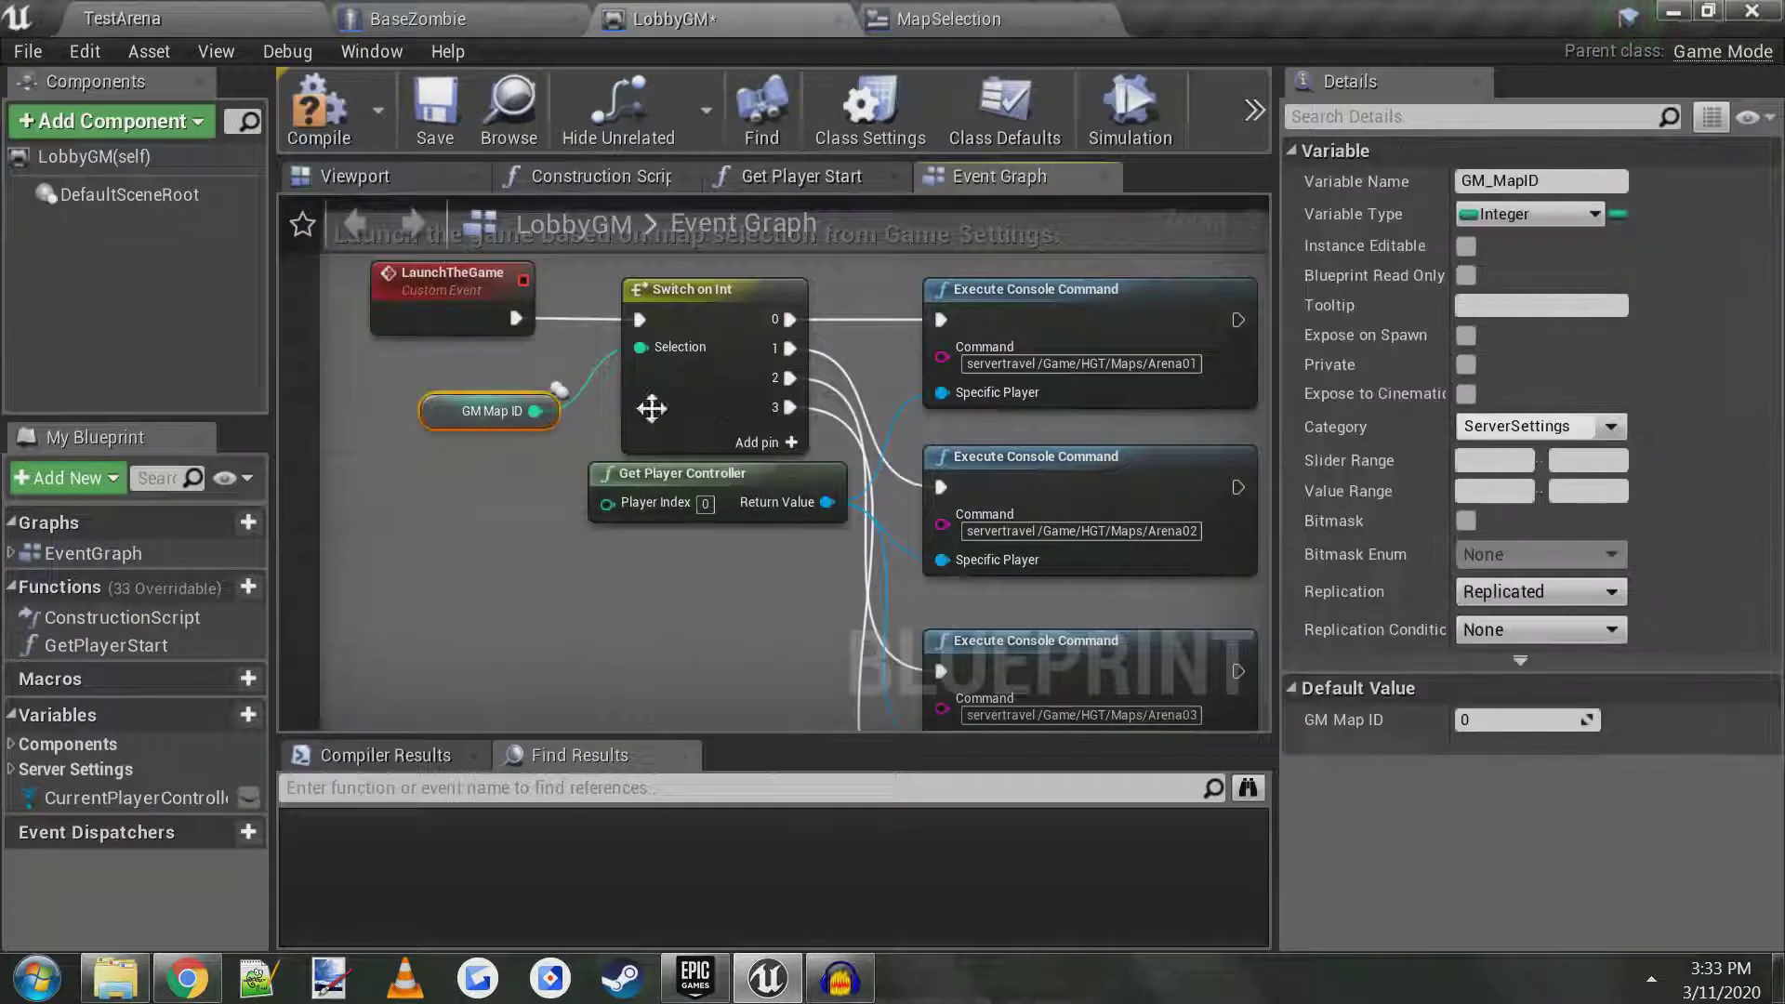
left_click(651, 404)
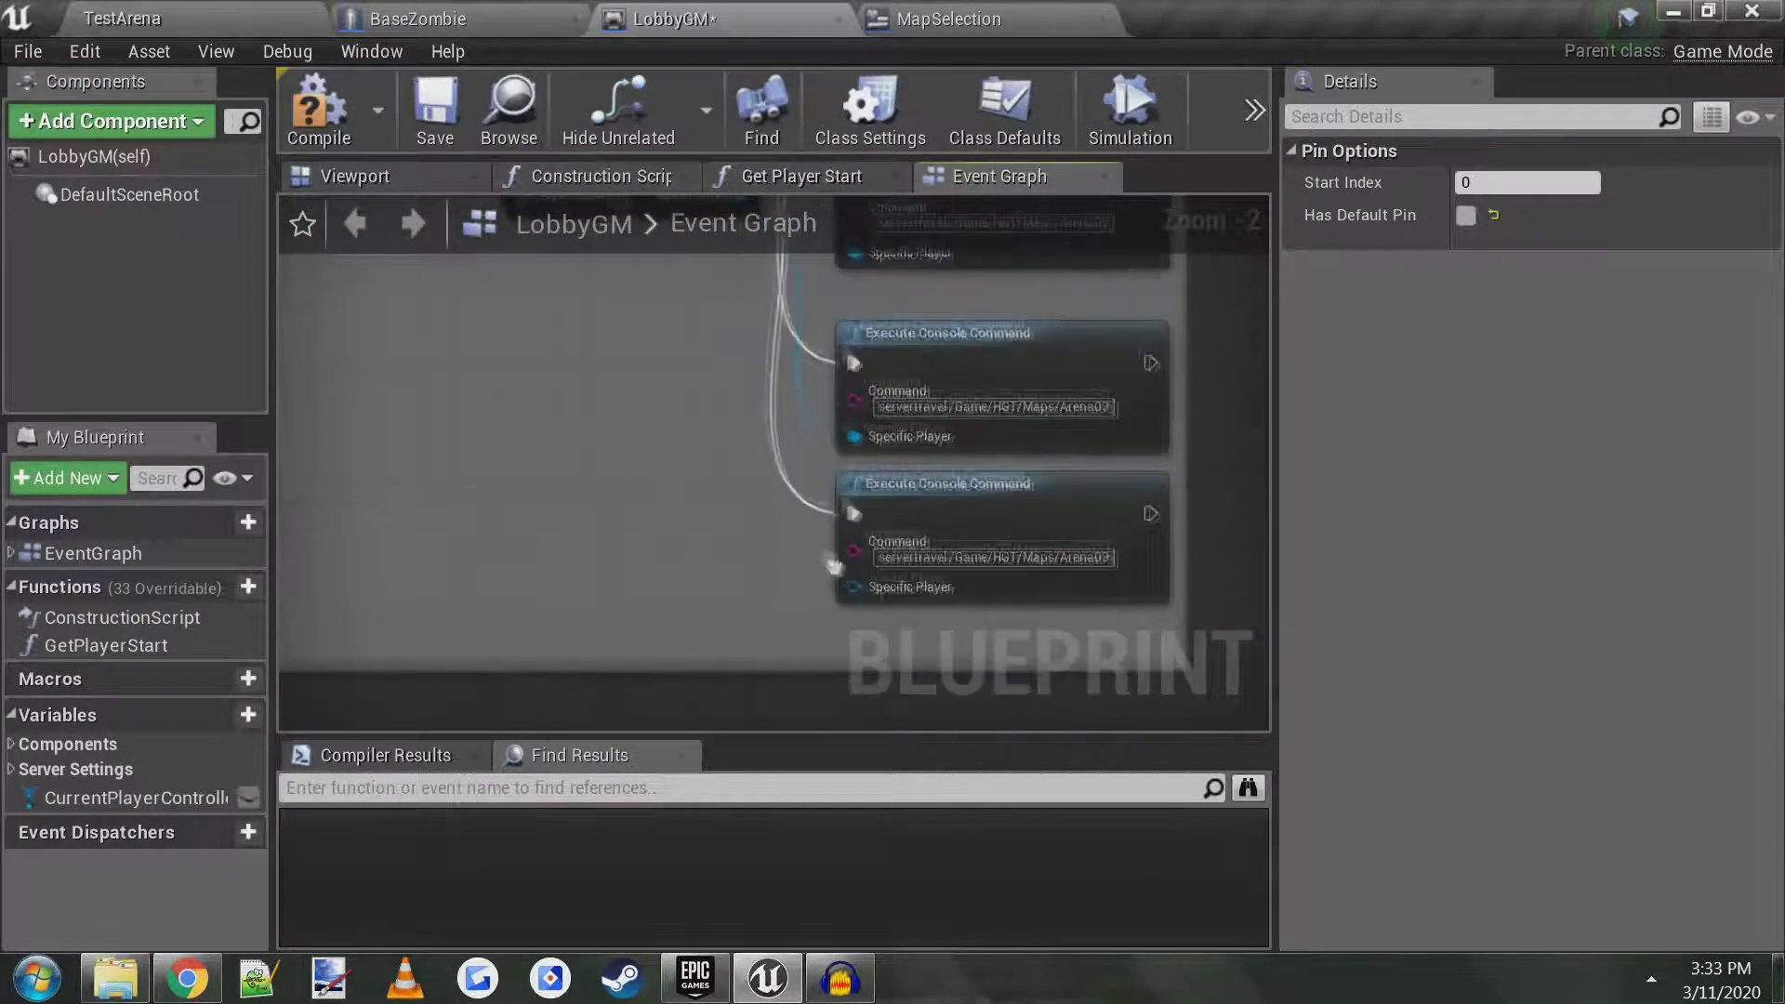
left_click(990, 507)
- Wire Get Player Controller to the new node's Specific Player and select its Command field
right_click_drag(781, 353, 779, 511)
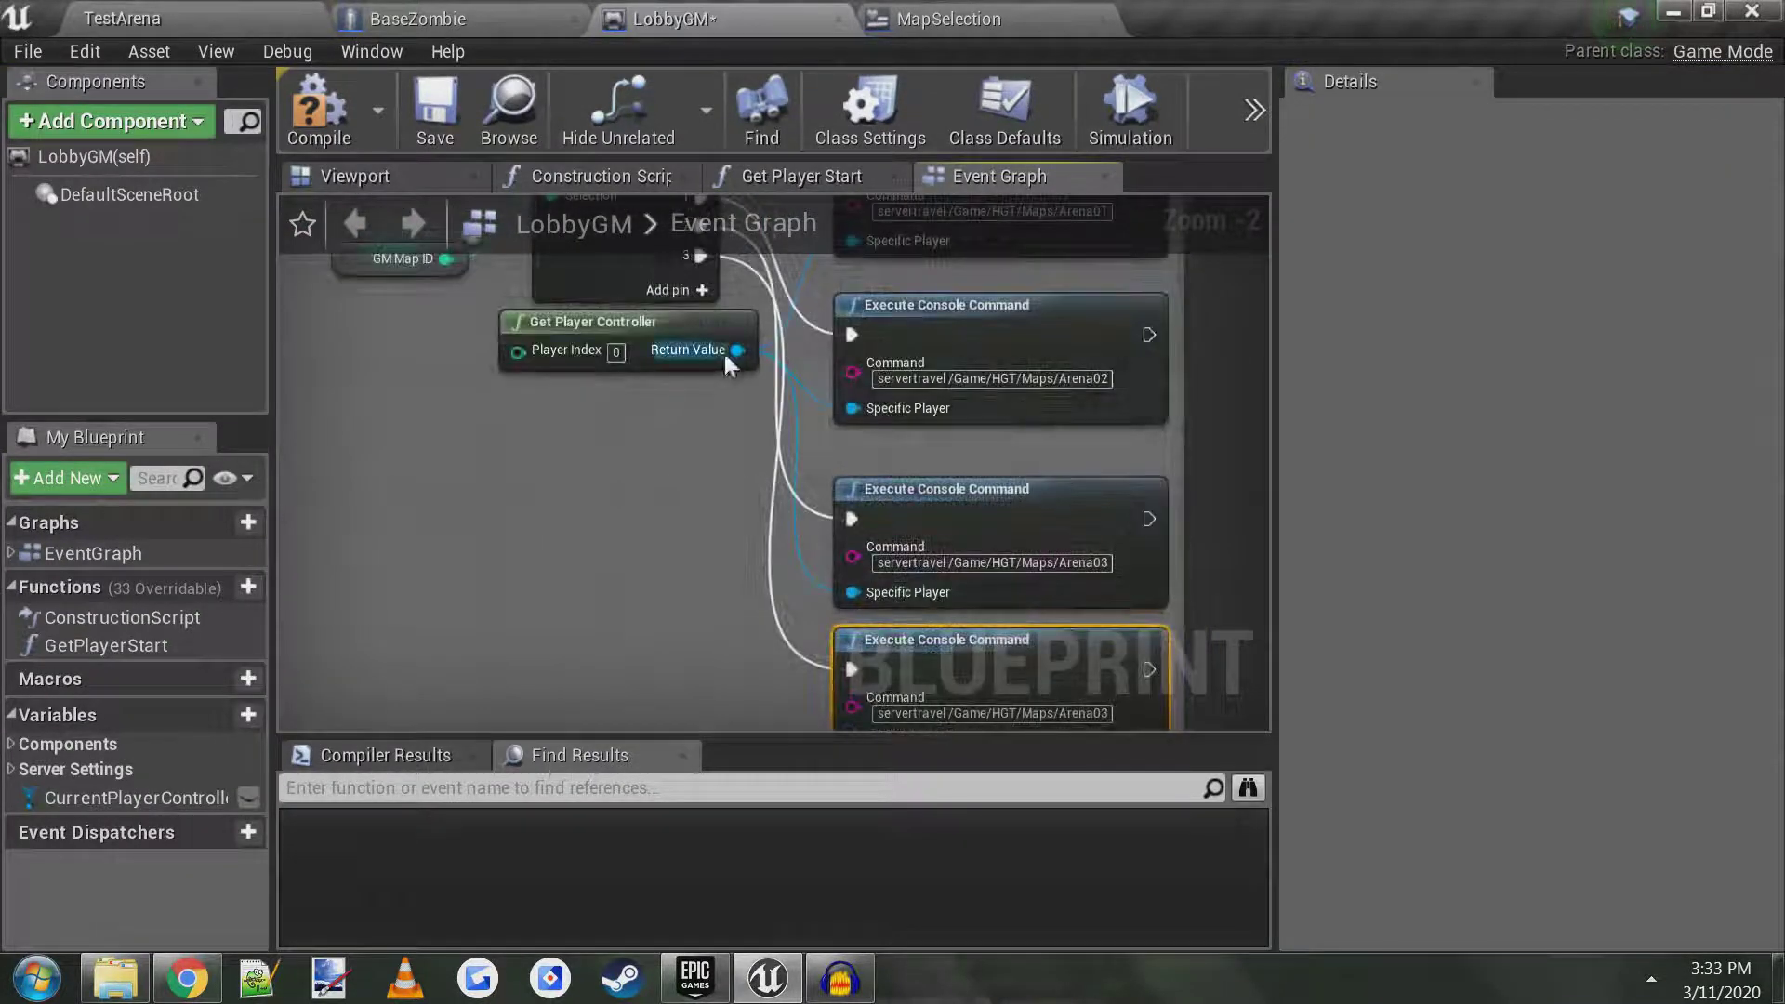
right_click_drag(724, 350, 673, 310)
left_click_drag(688, 311, 803, 704)
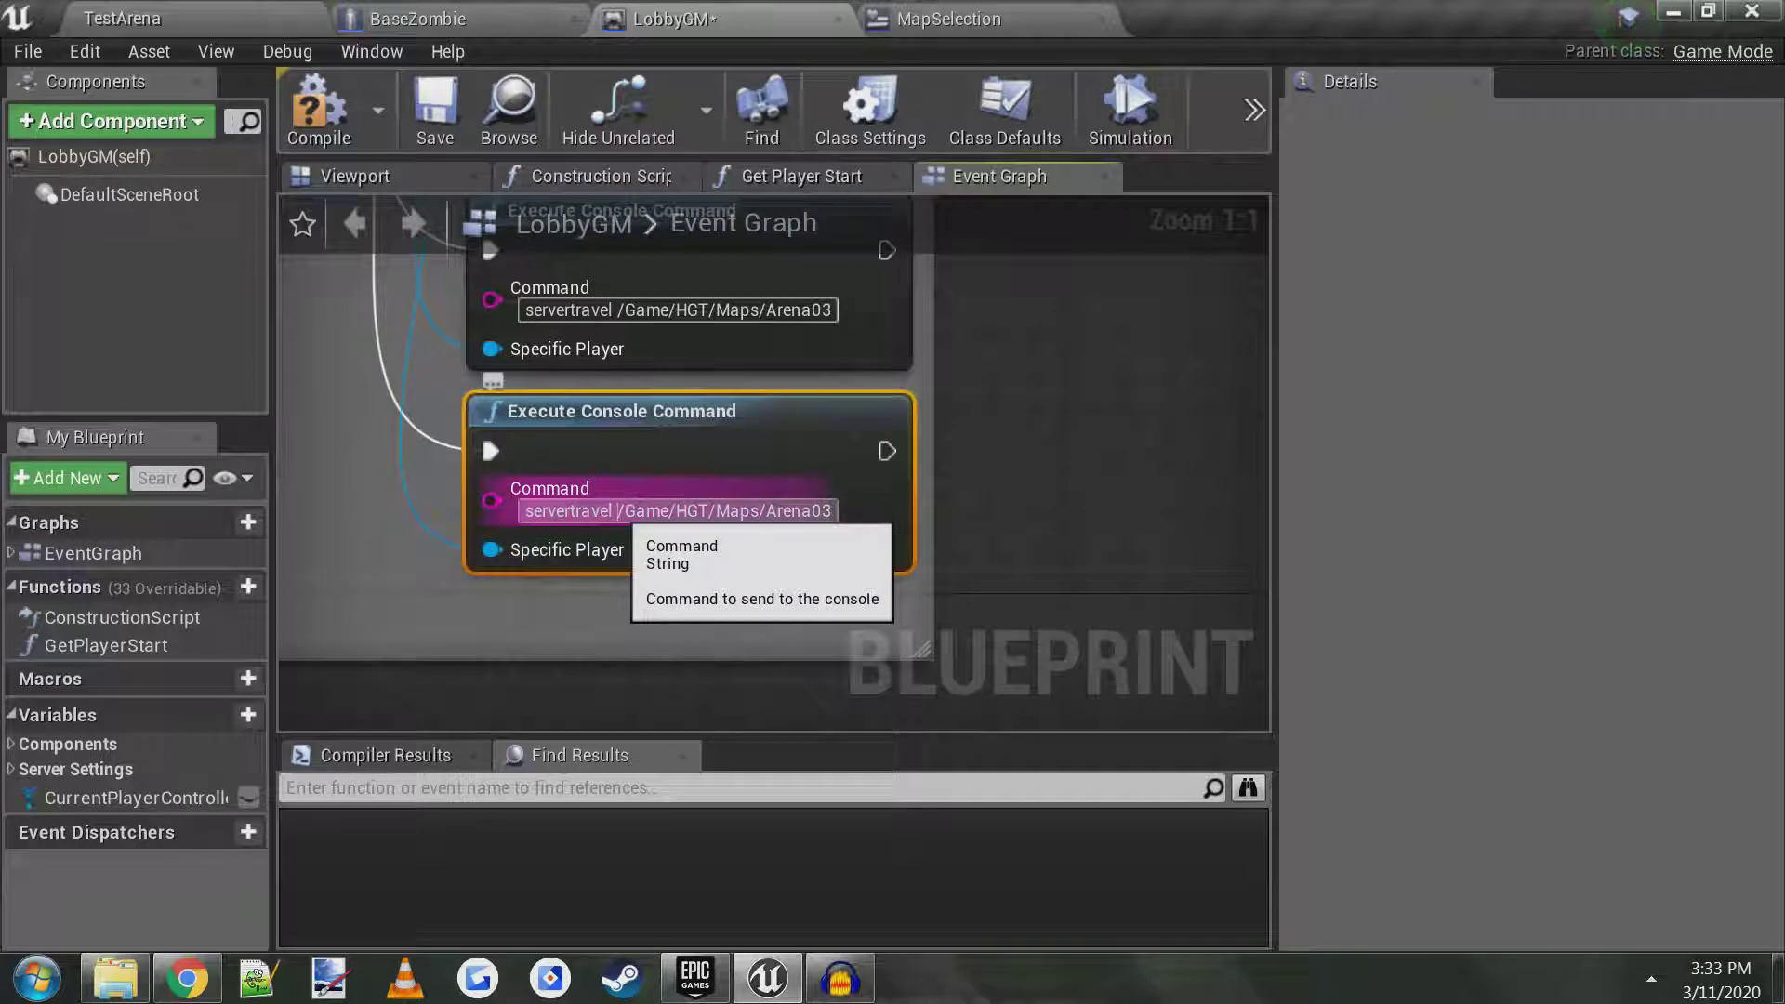
left_click(617, 510)
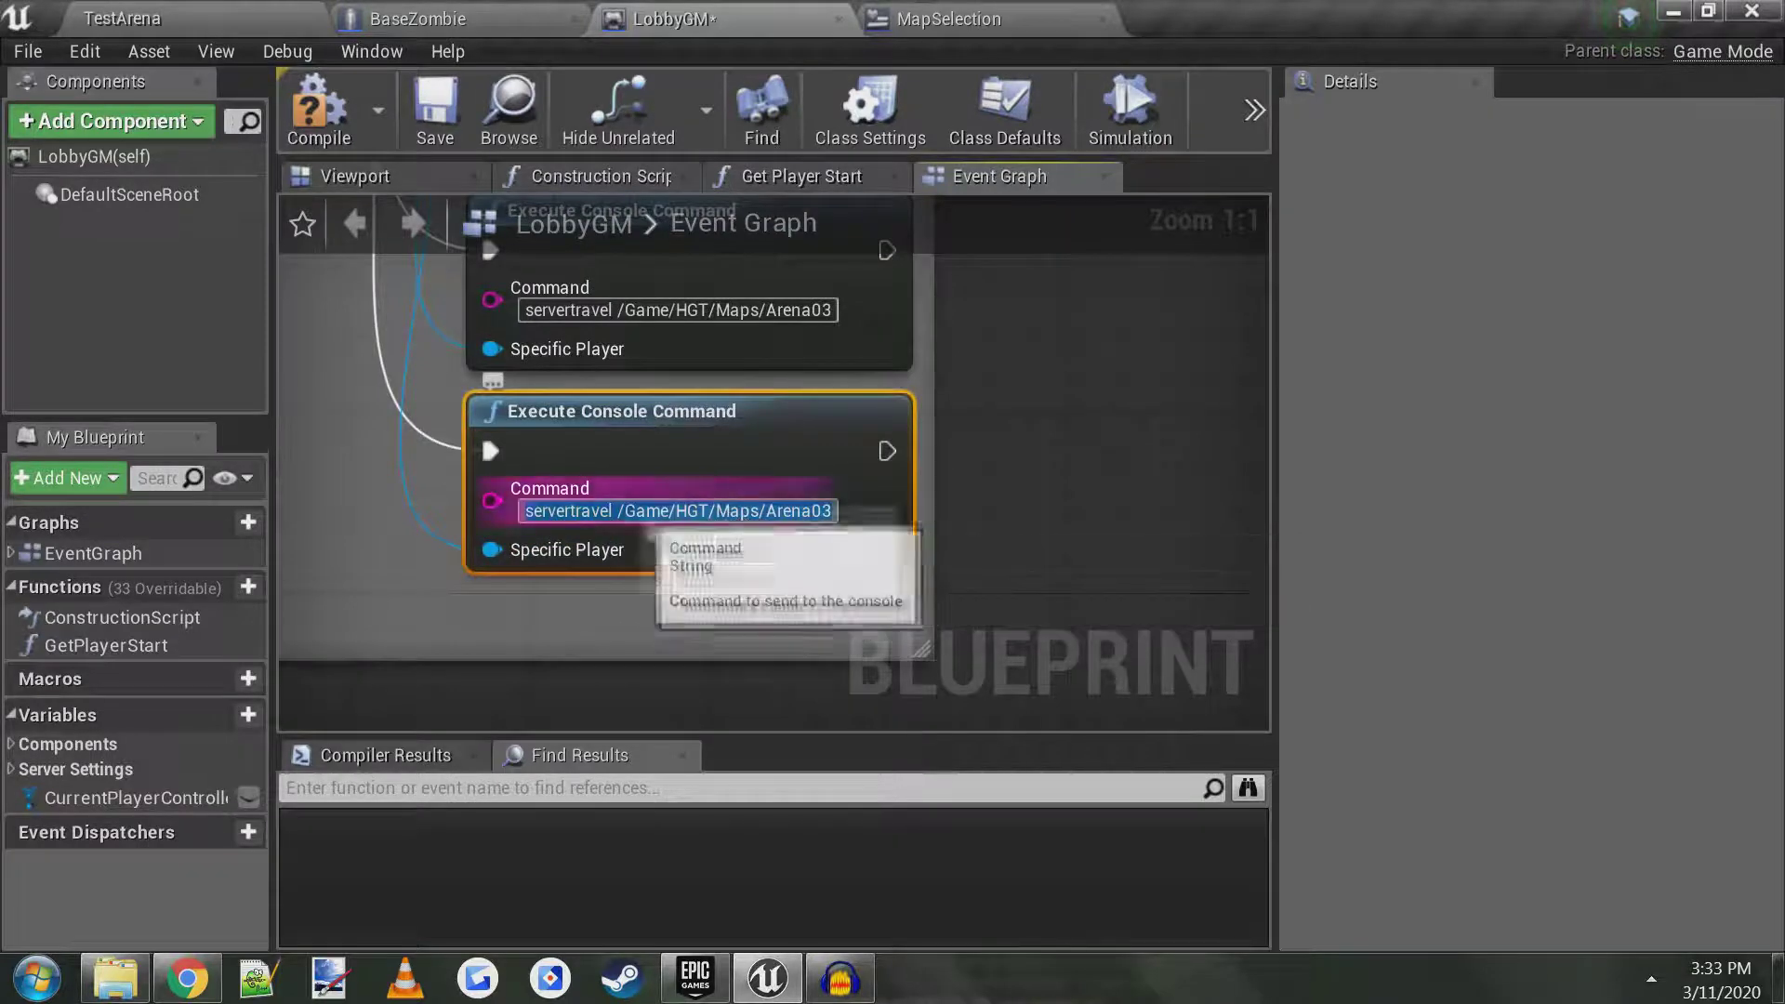
left_click(198, 2)
scroll(126, 861, "up", 8)
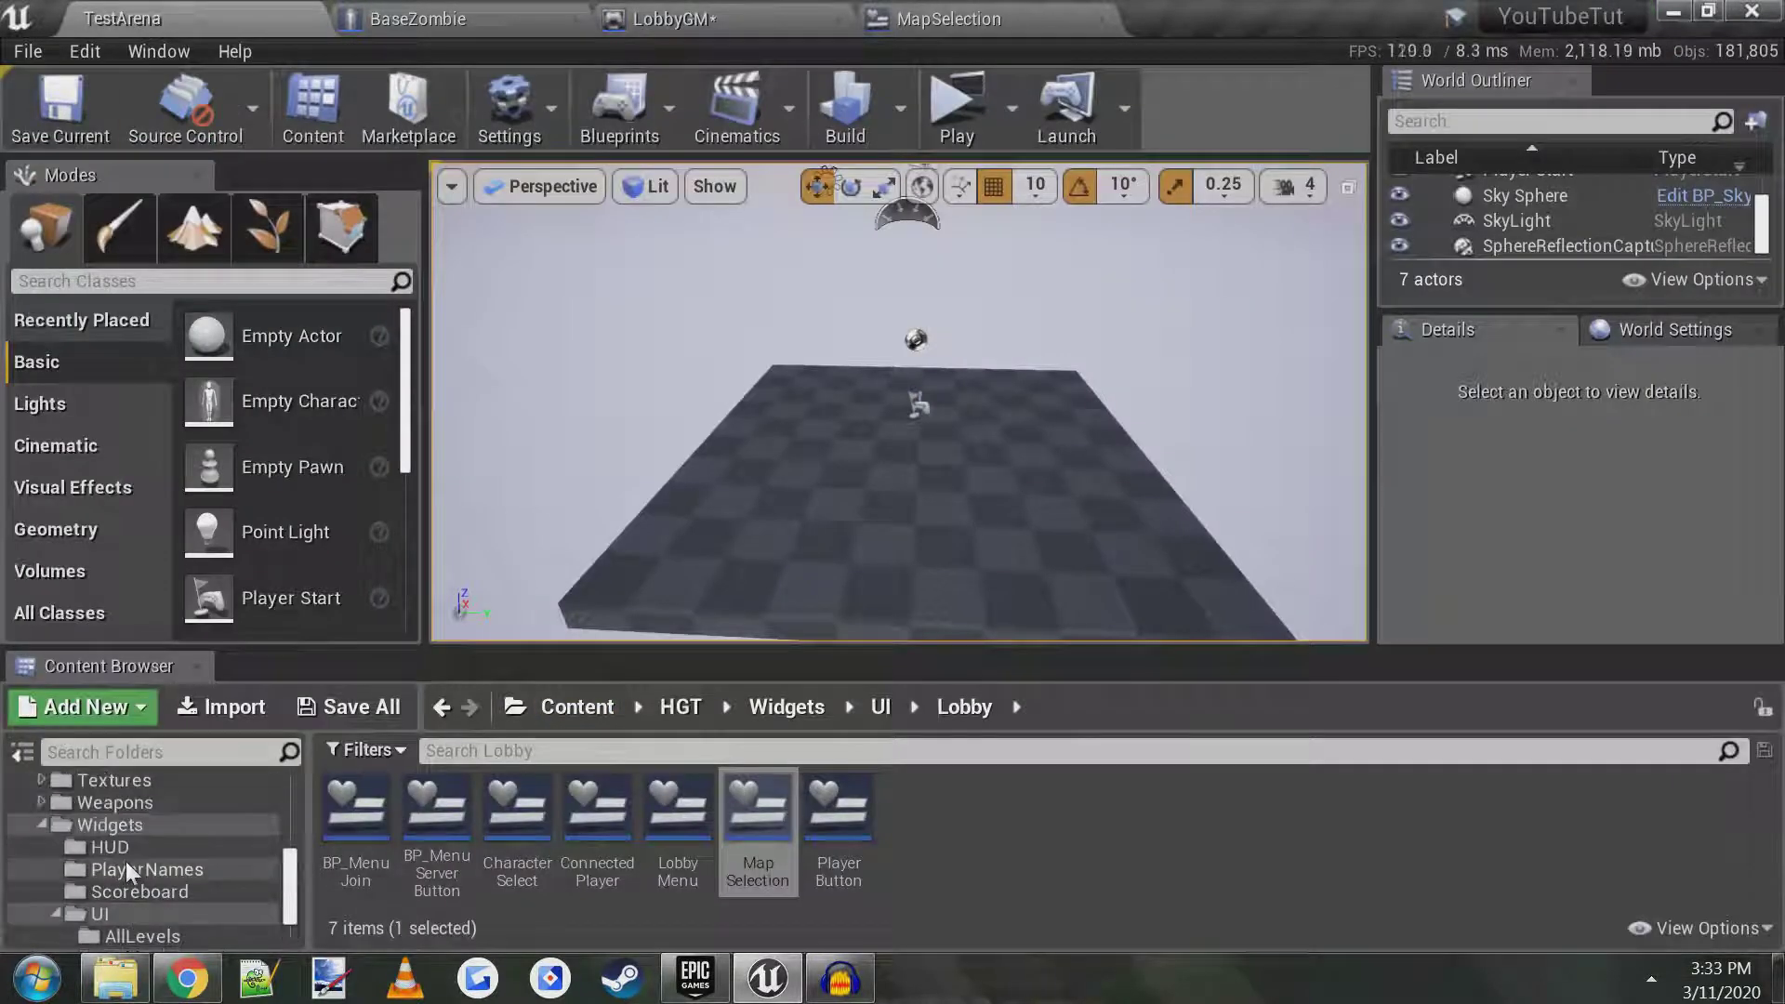
scroll(136, 854, "up", 3)
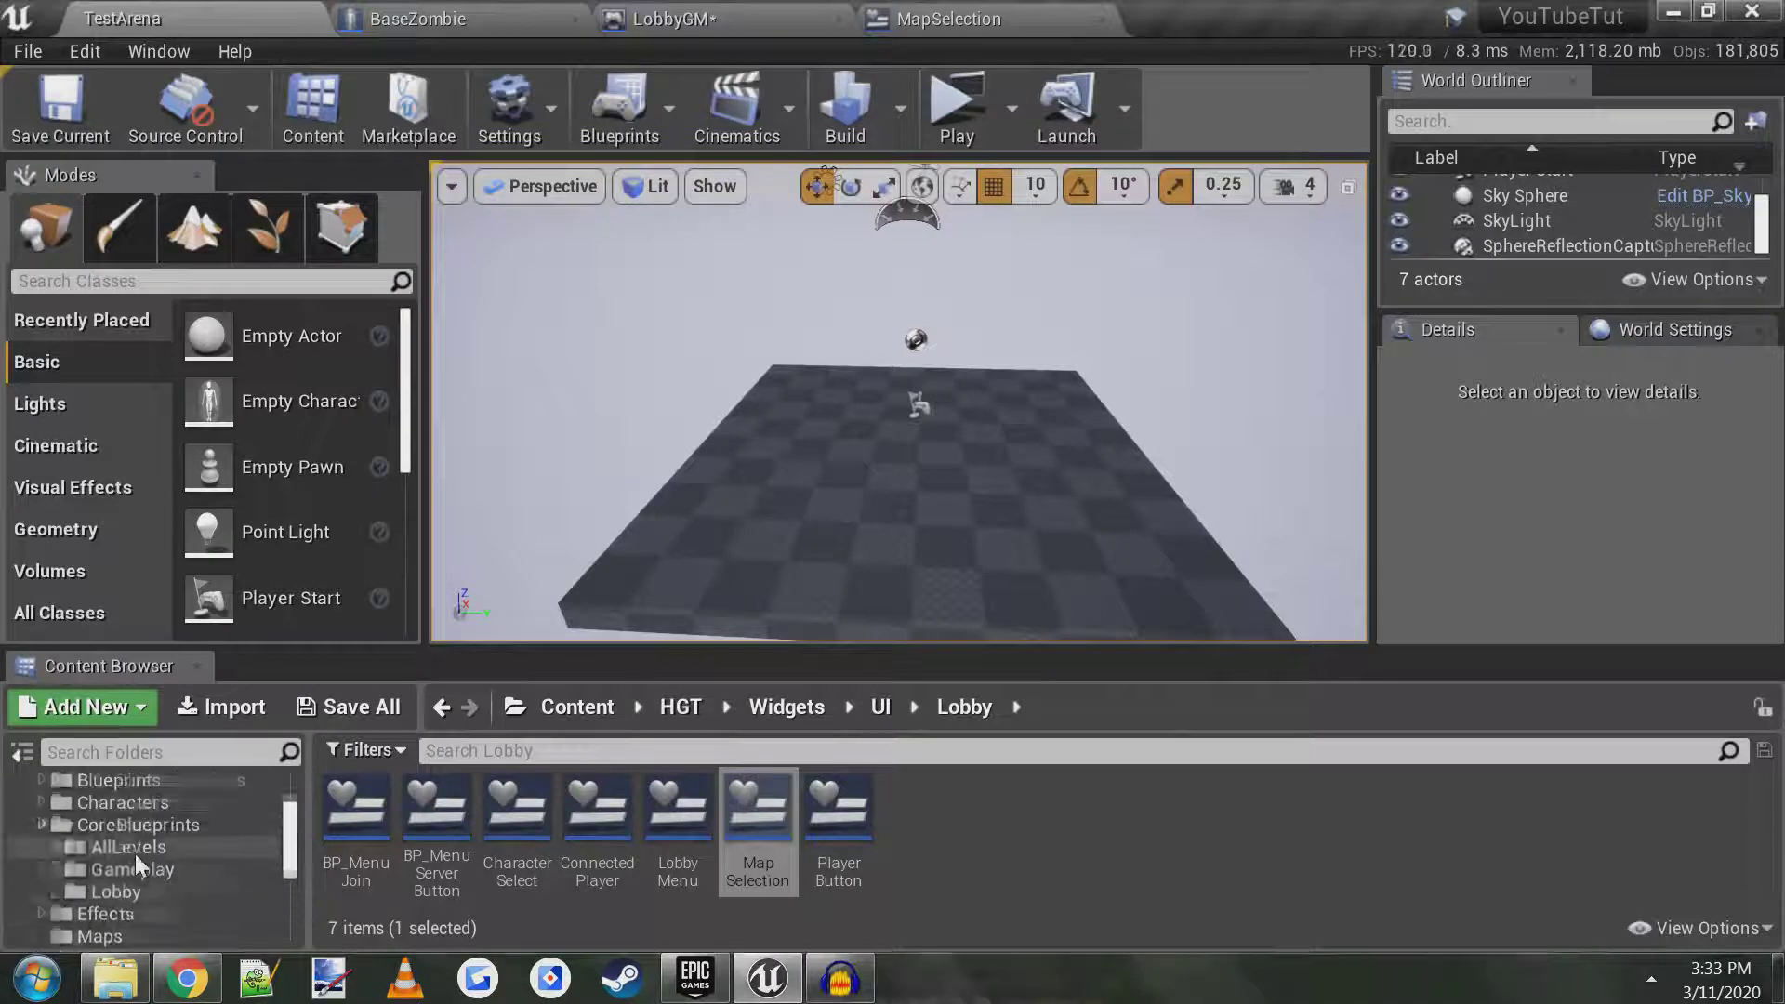
scroll(136, 854, "down", 3)
left_click(131, 890)
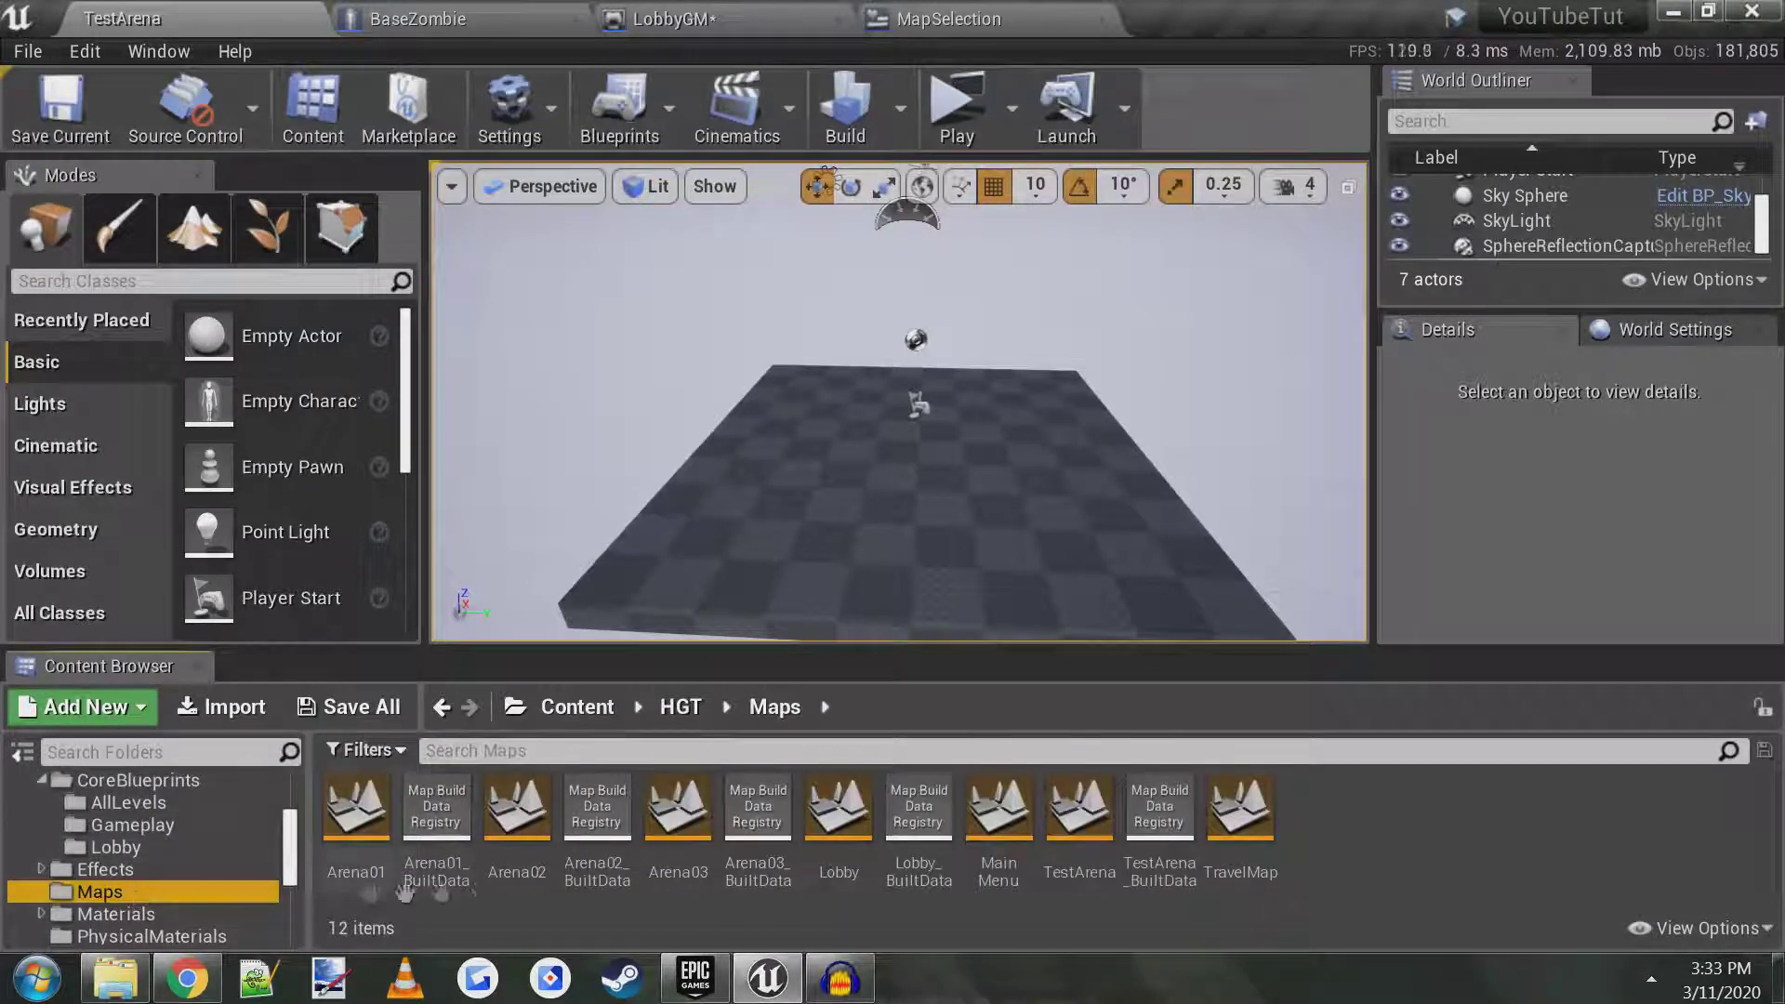
left_click(1058, 874)
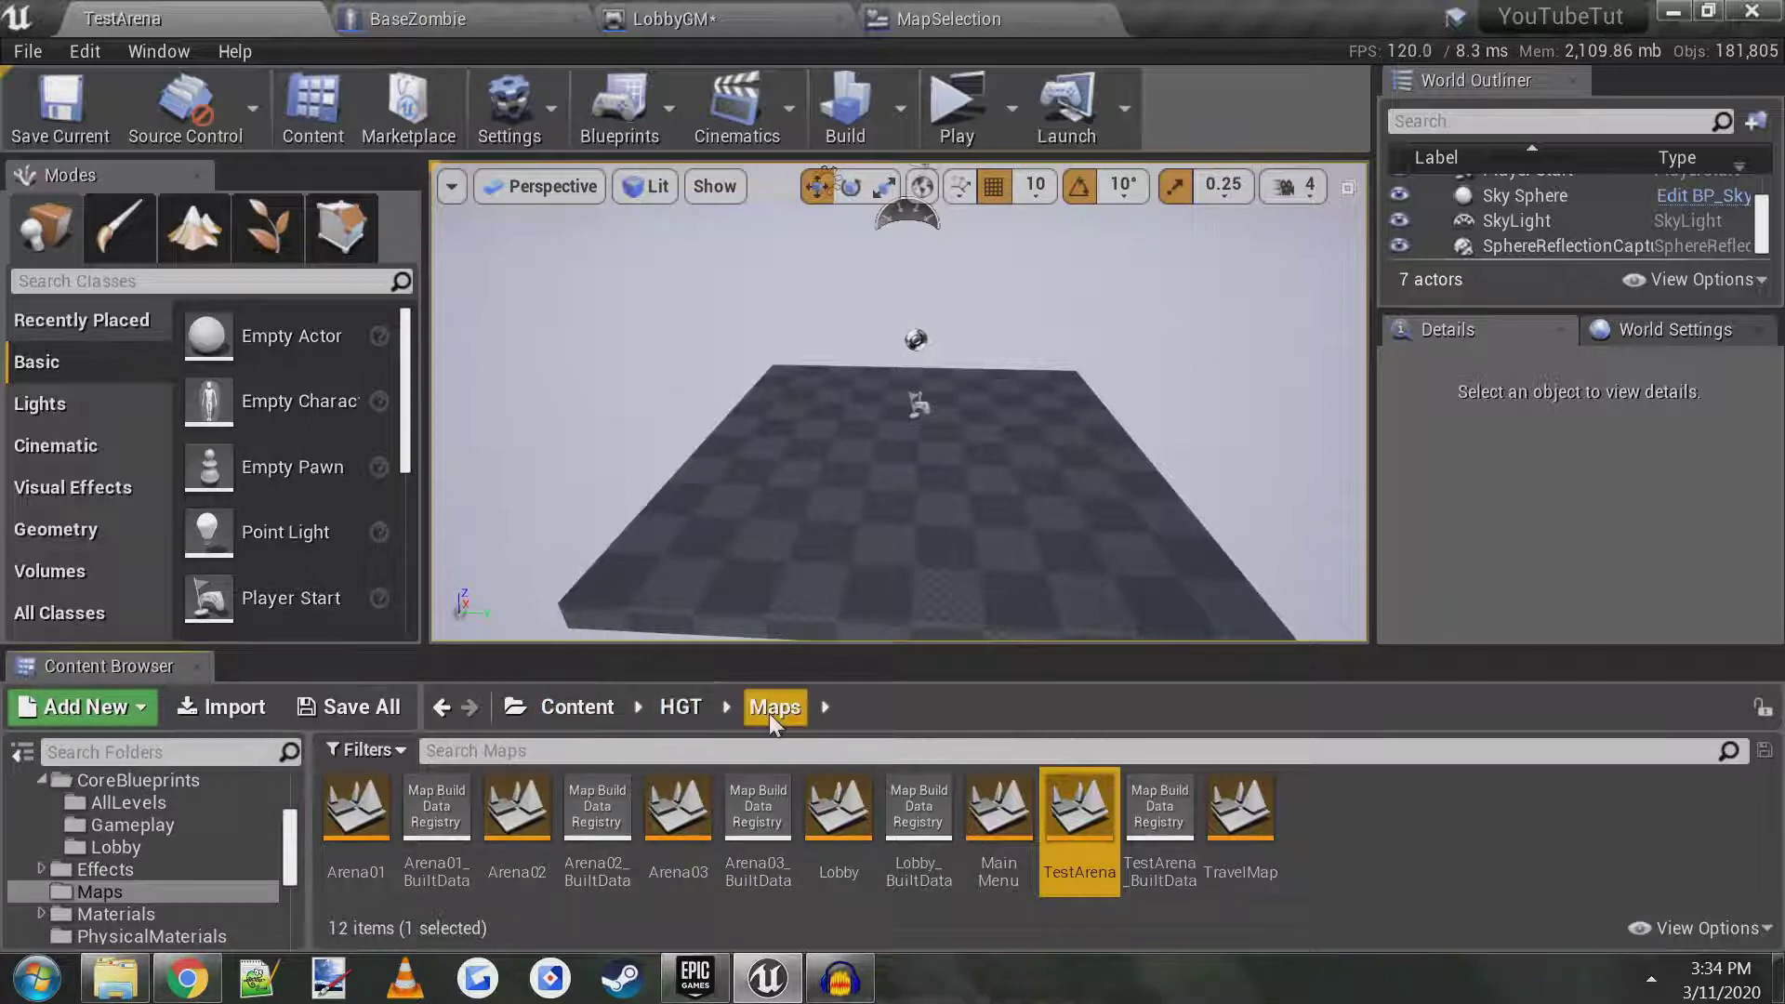
mouse_move(1085, 850)
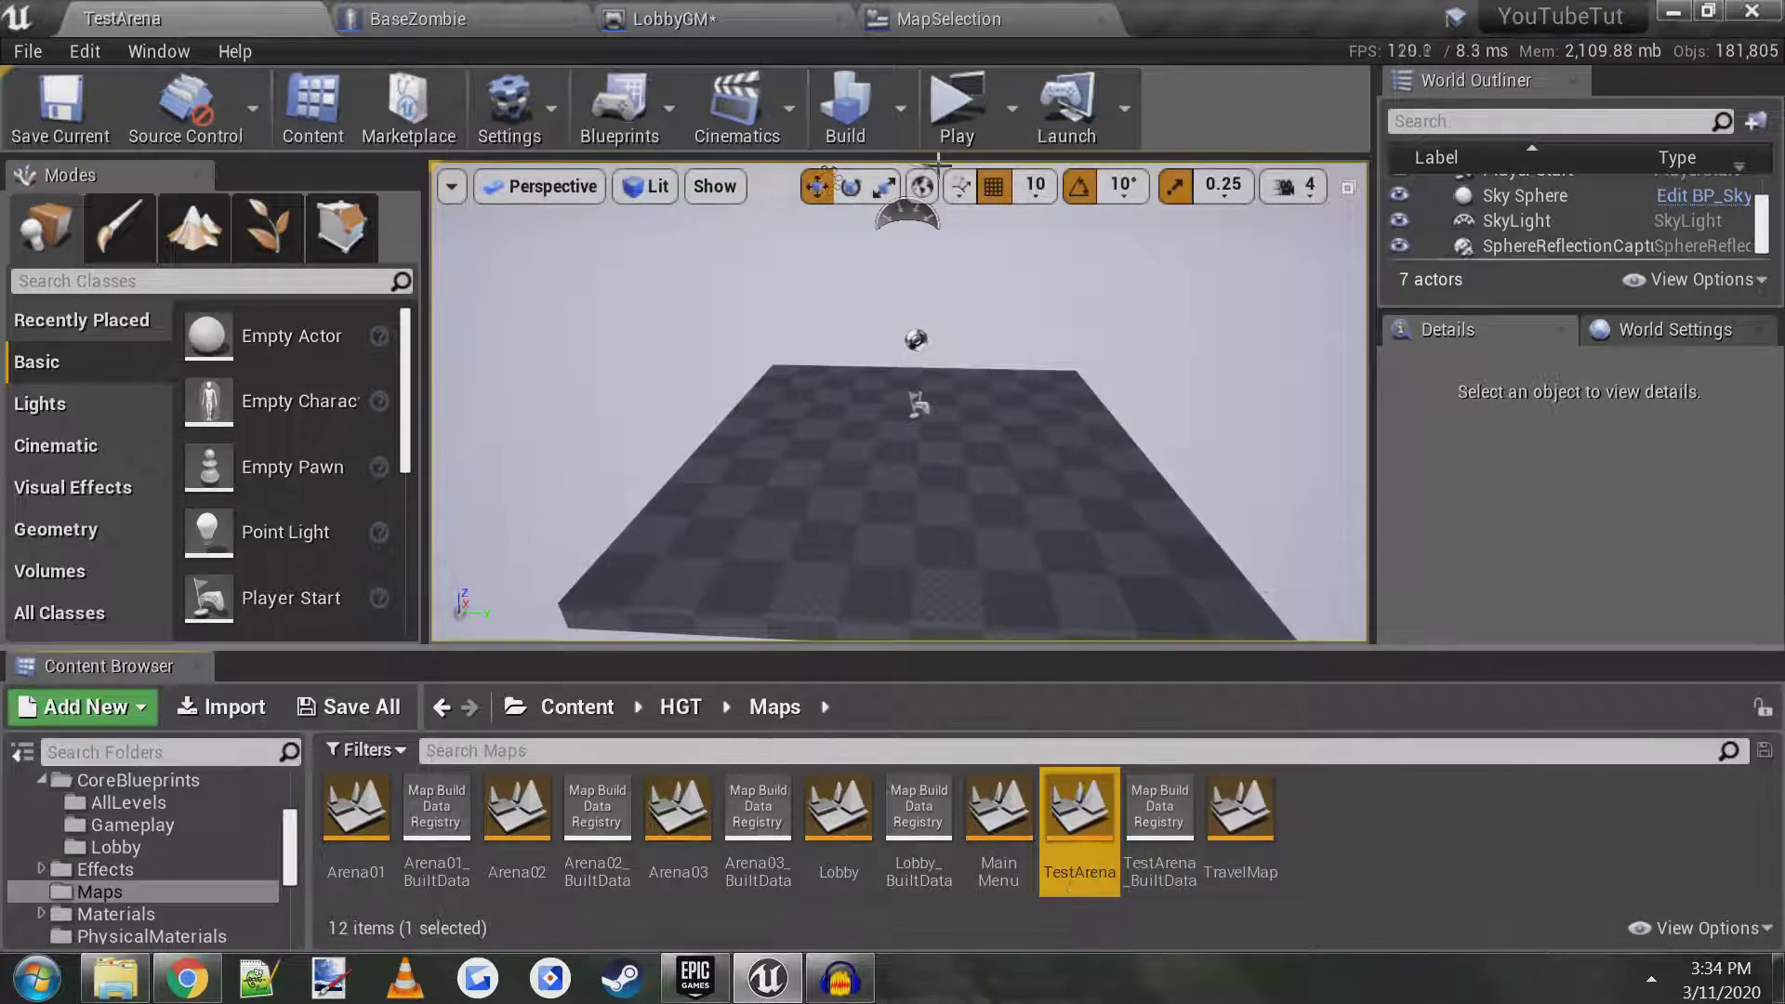
left_click(953, 15)
left_click(739, 13)
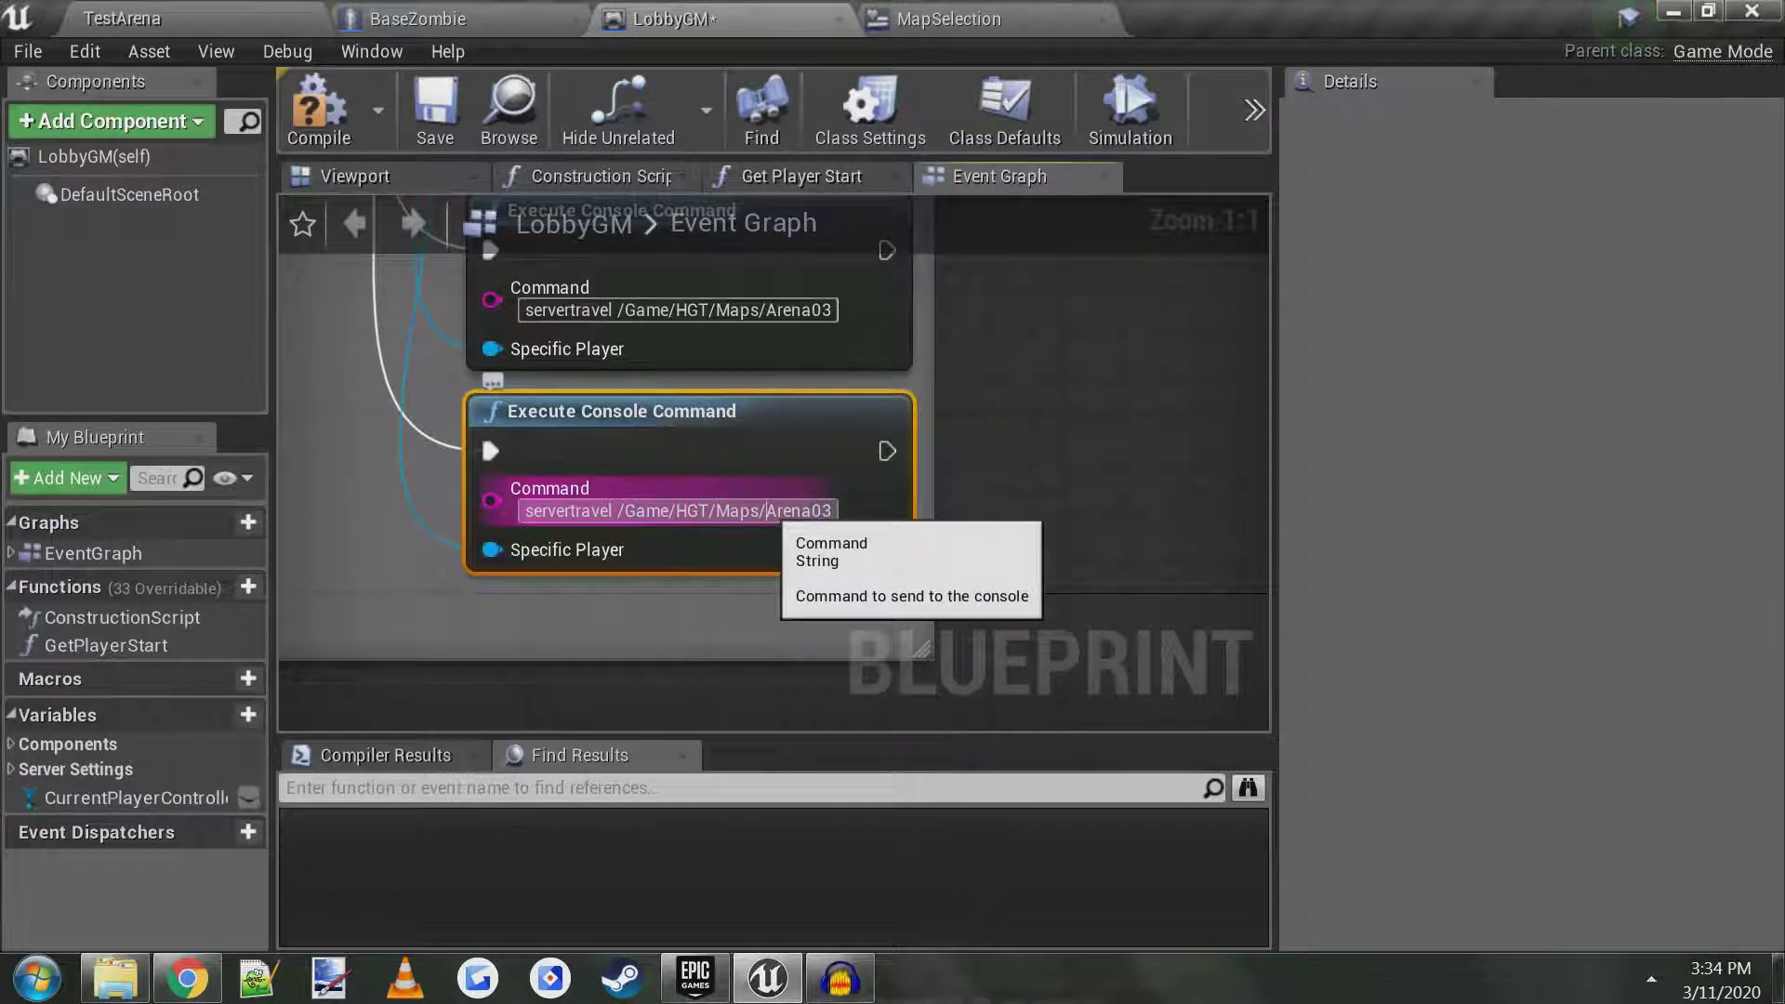
- Change the fourth console command's map from Arena03 to TestArena, then compile and save LobbyGM
left_click_drag(767, 511, 850, 506)
type("Test")
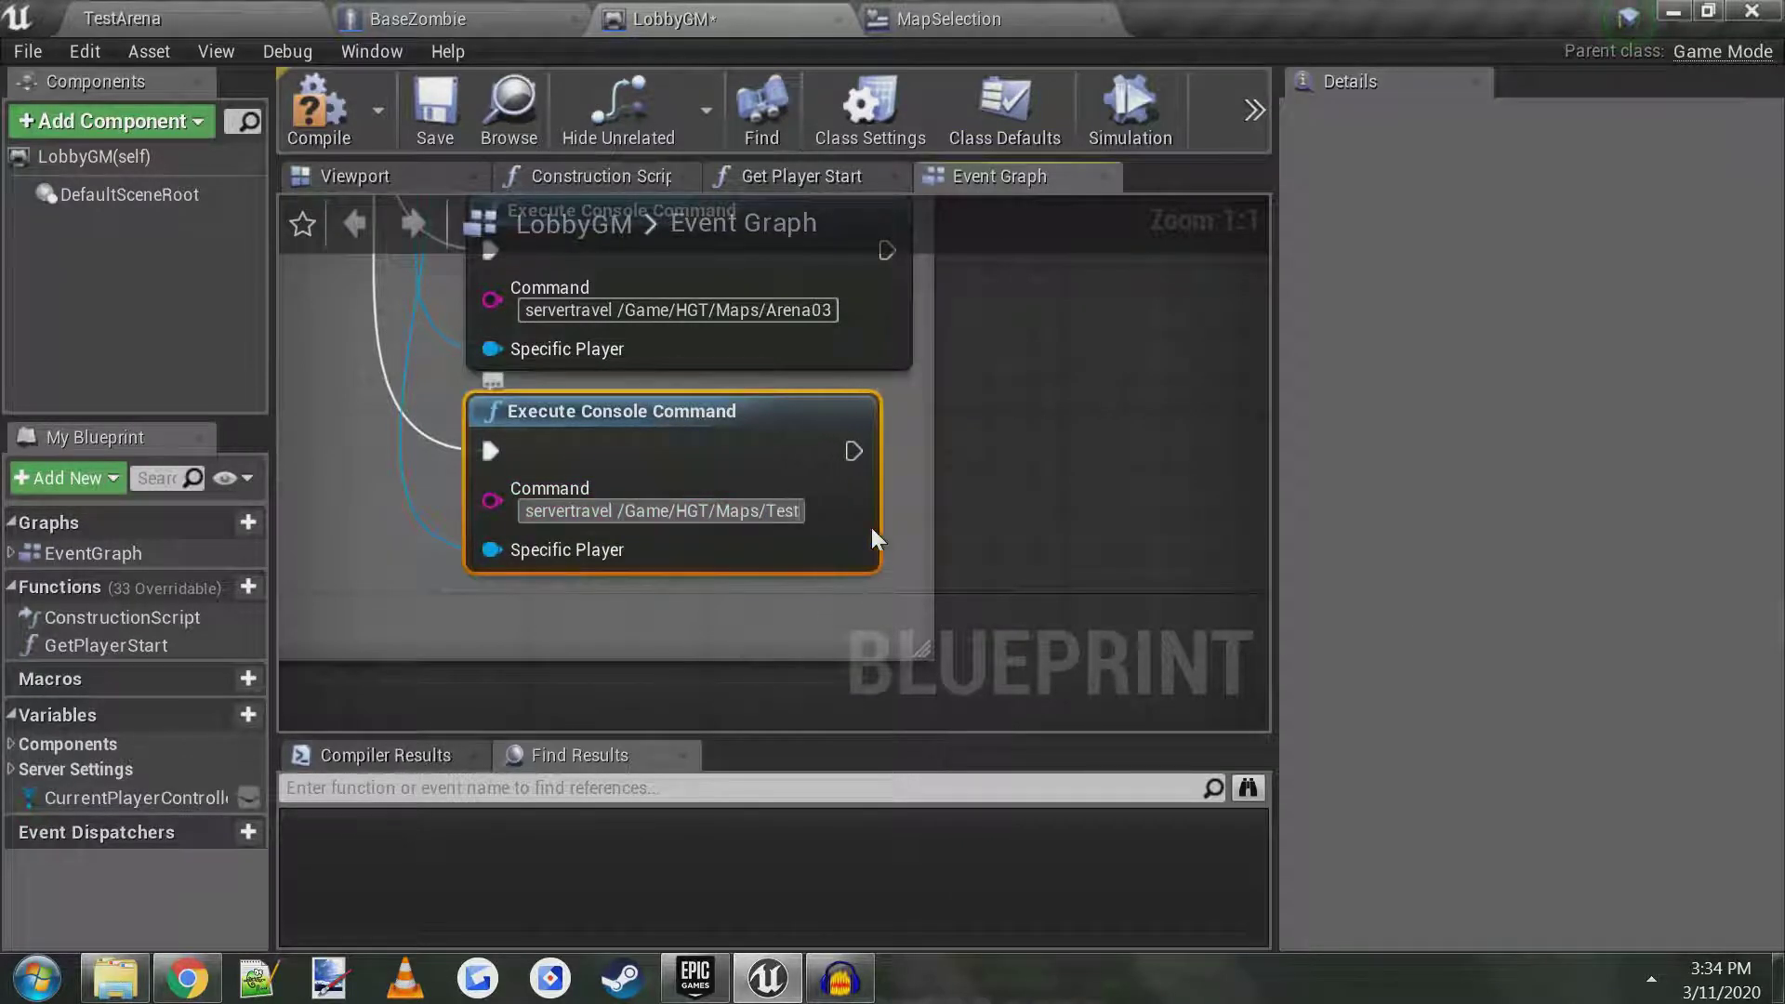
type("Arena")
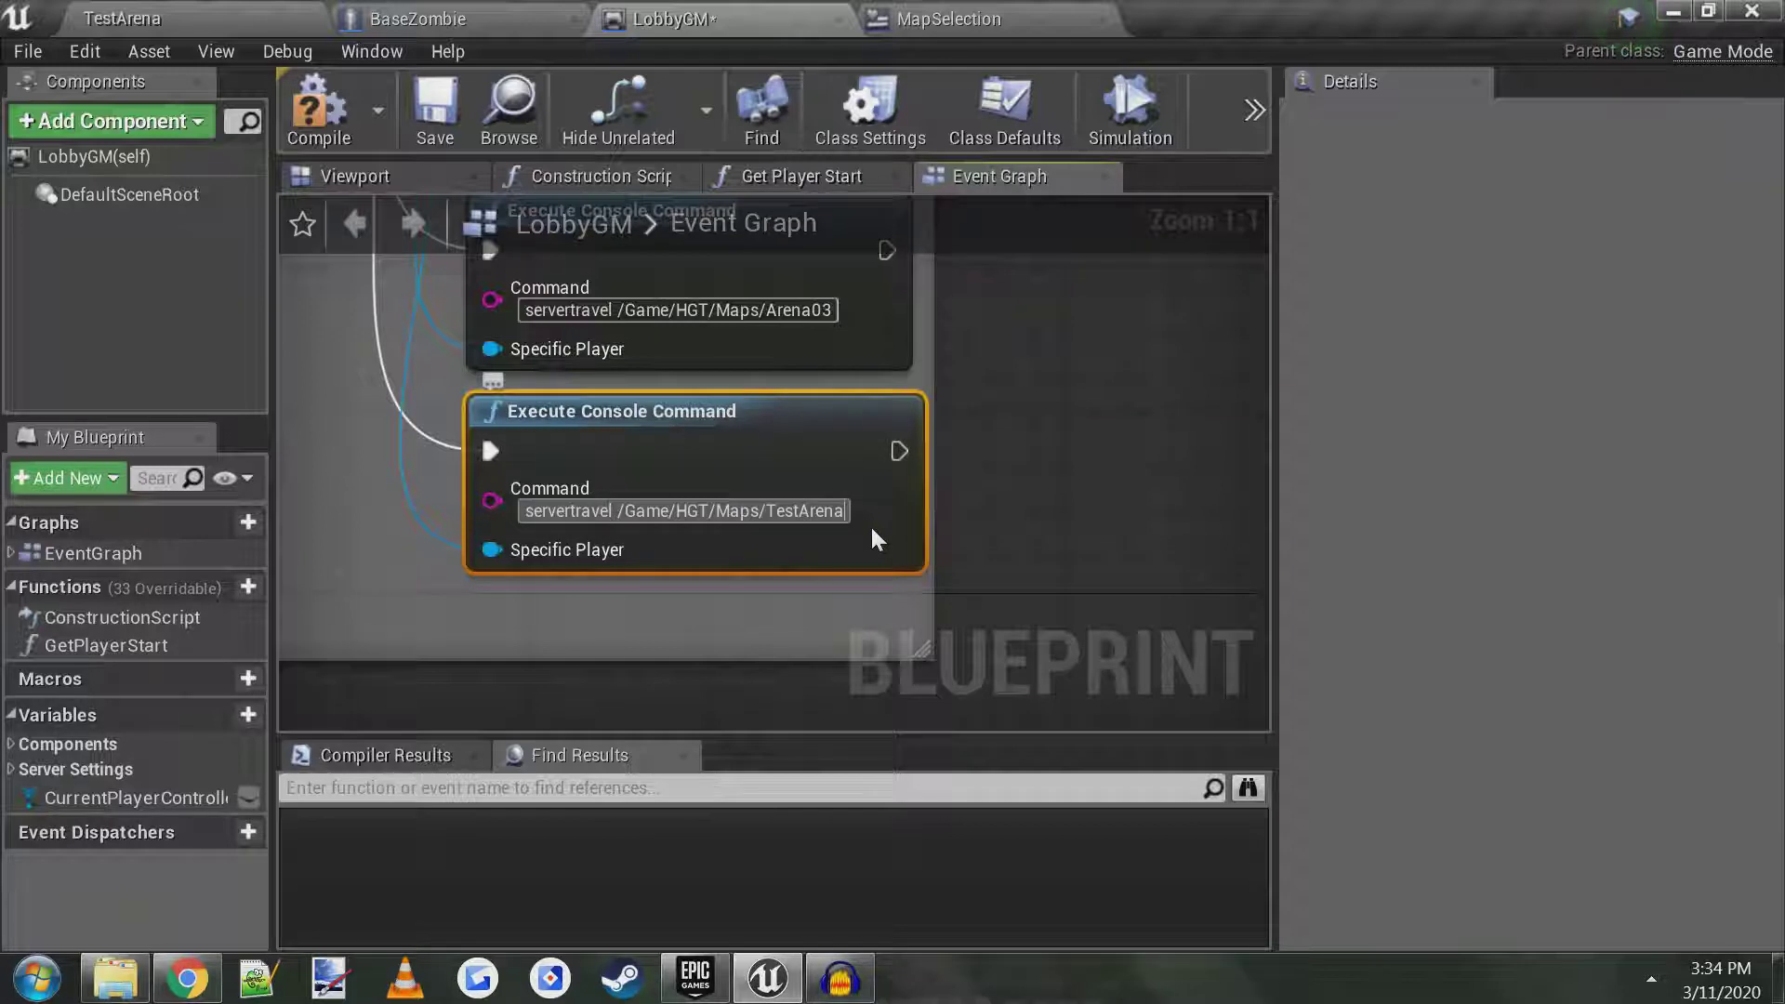
left_click(993, 565)
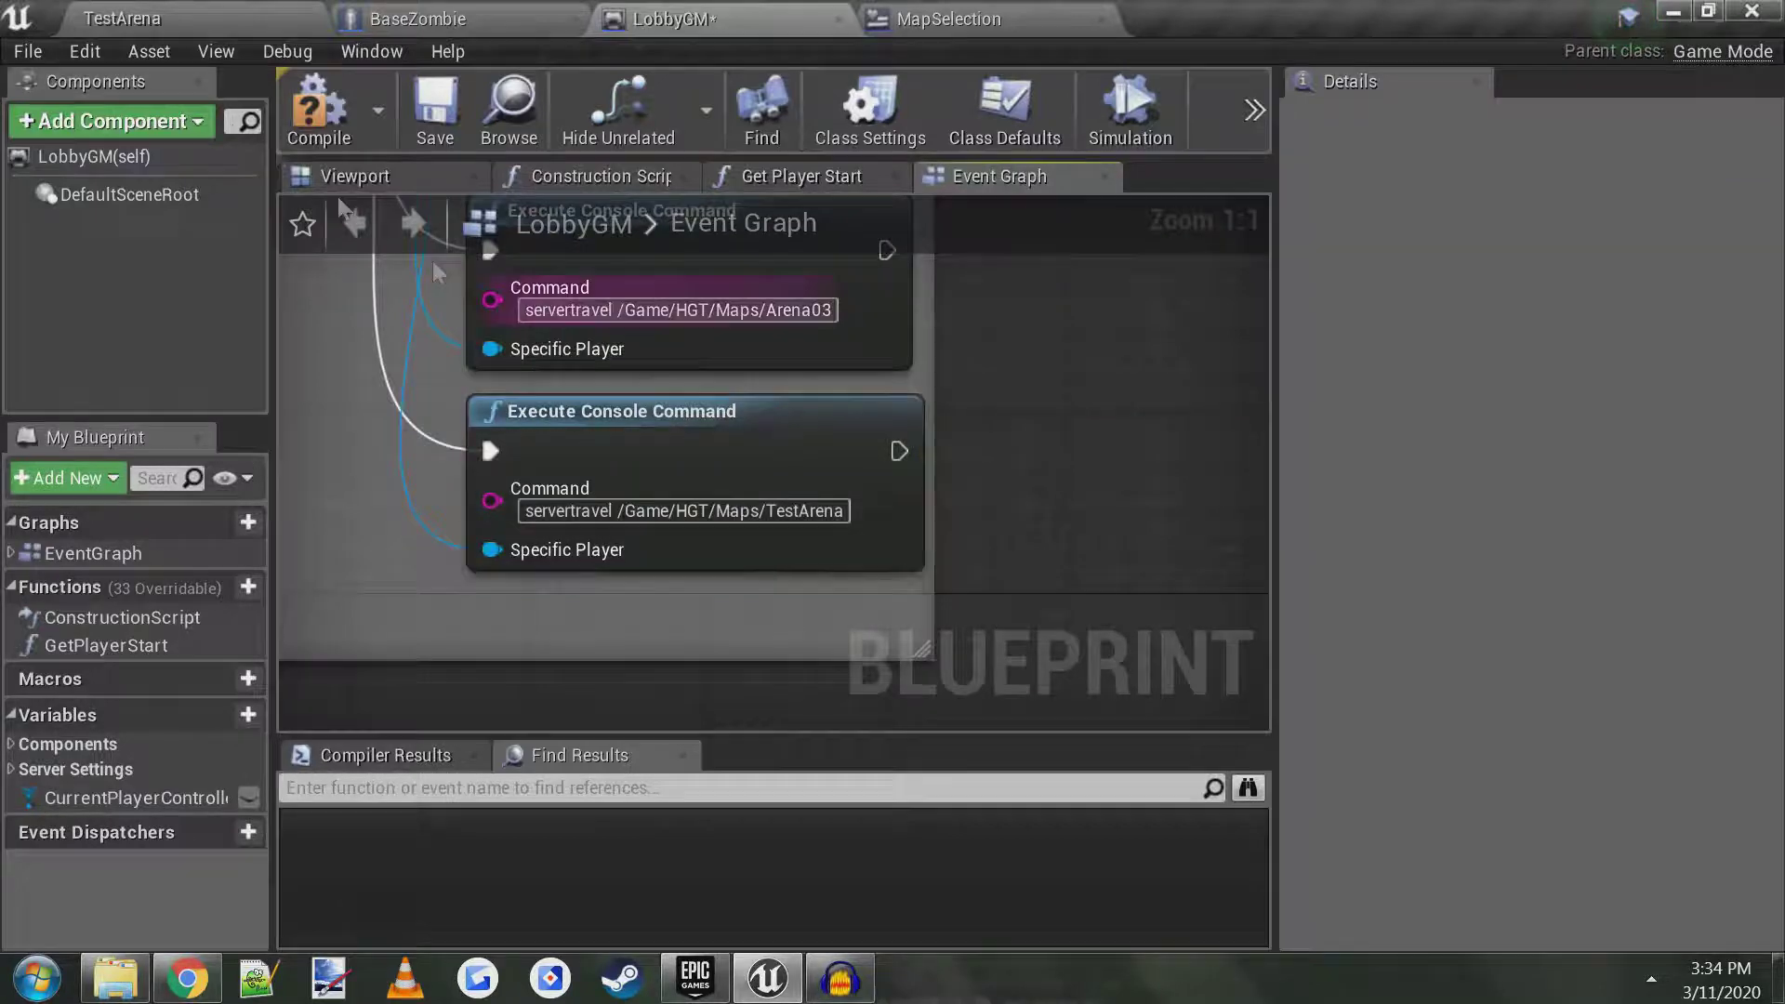
left_click(304, 137)
left_click(439, 114)
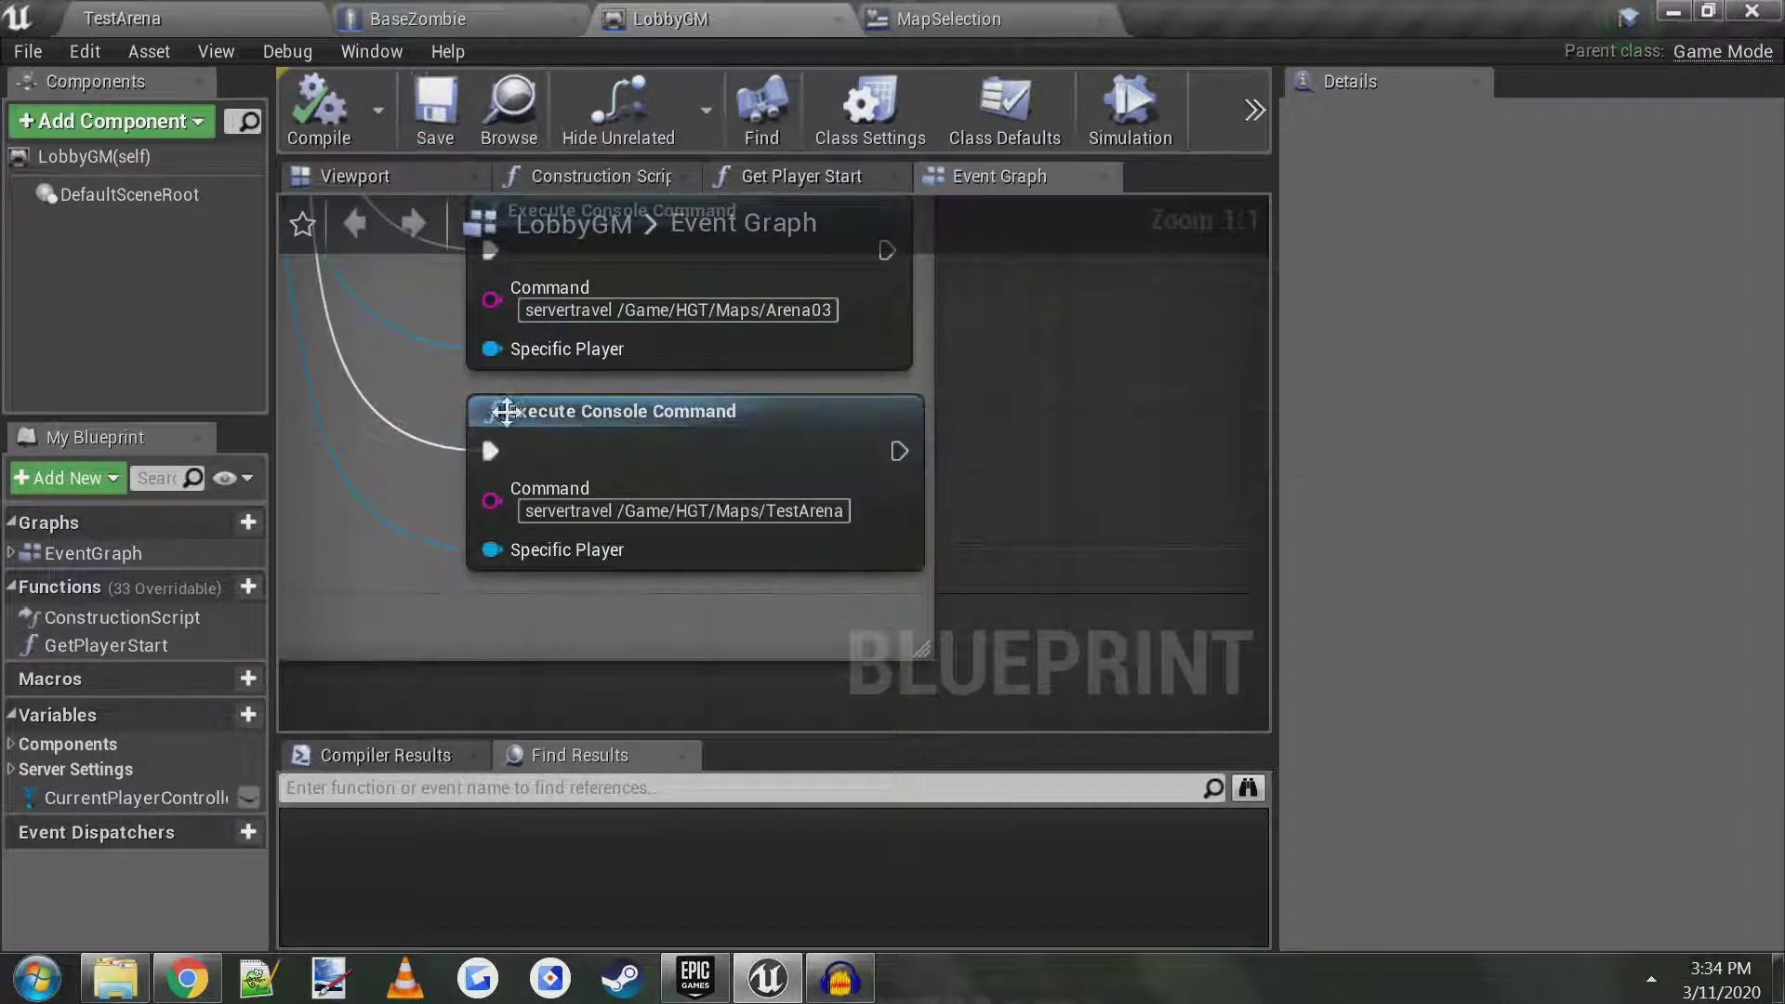
- Add a fourth output case to the single-player switch
scroll(506, 412, "down", 2)
right_click_drag(506, 412, 900, 453)
scroll(626, 272, "down", 2)
scroll(859, 406, "up", 1)
scroll(699, 444, "up", 2)
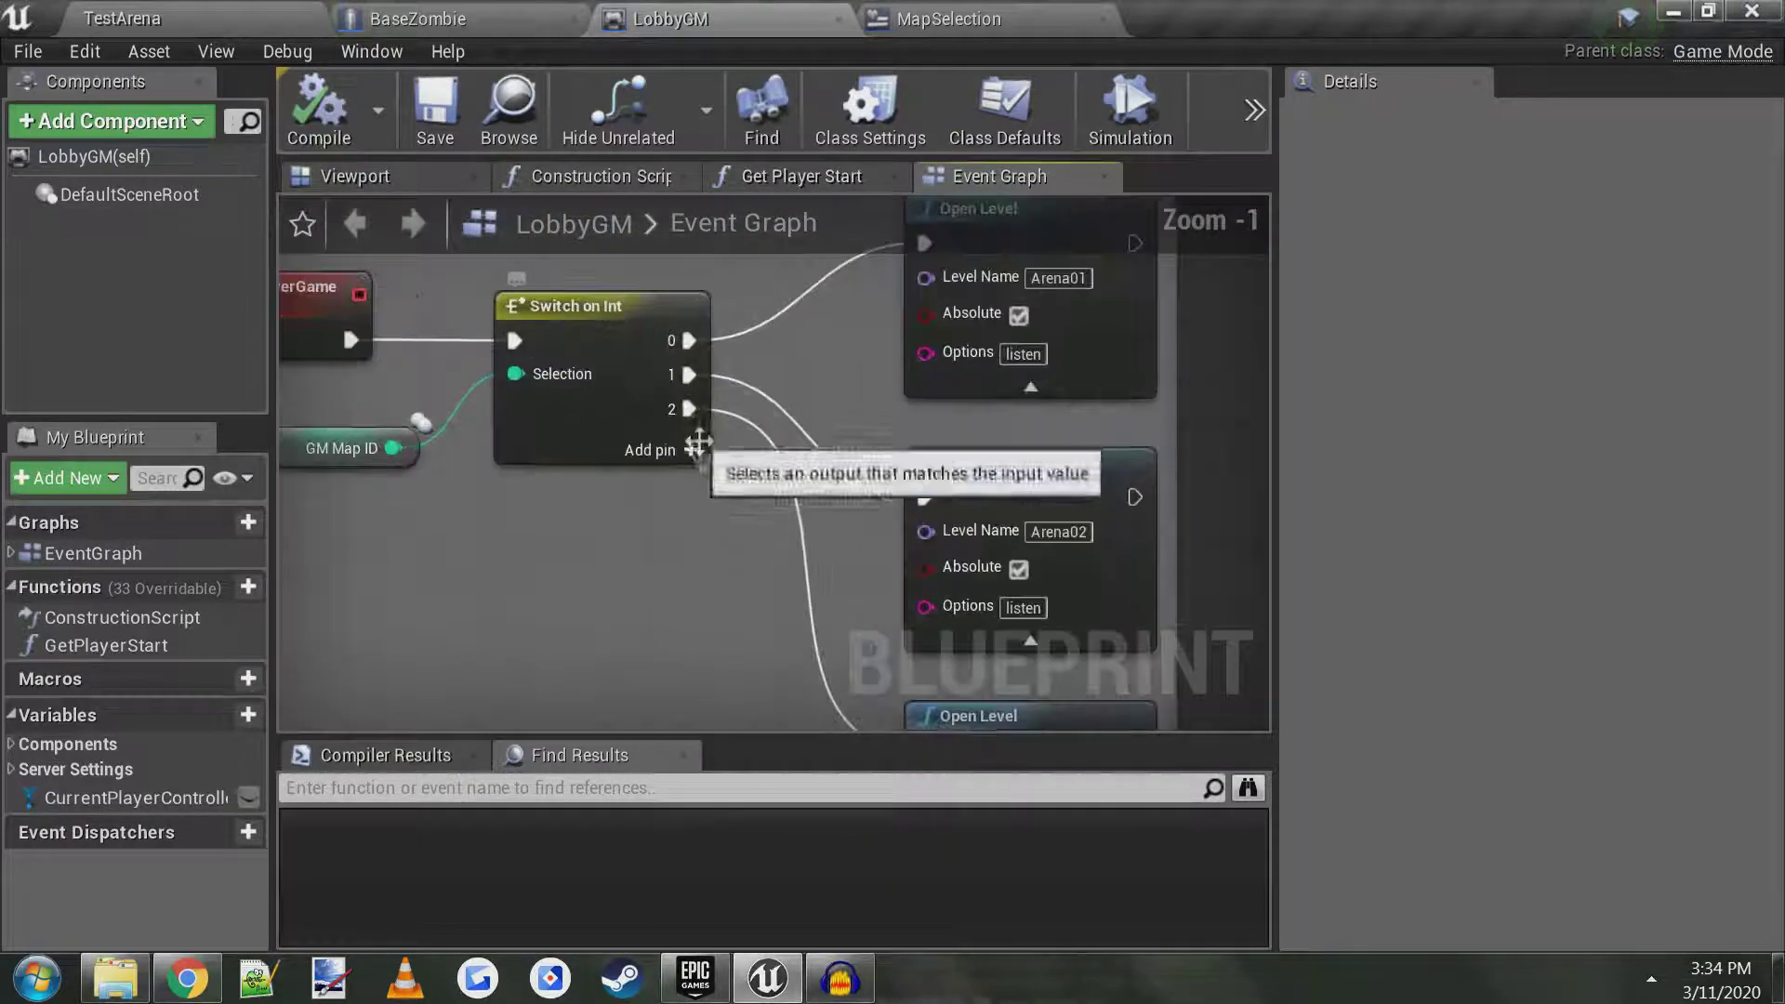
left_click(693, 450)
- Duplicate the Arena03 Open Level node inside the comment box and wire switch case 3 to it
scroll(700, 444, "down", 1)
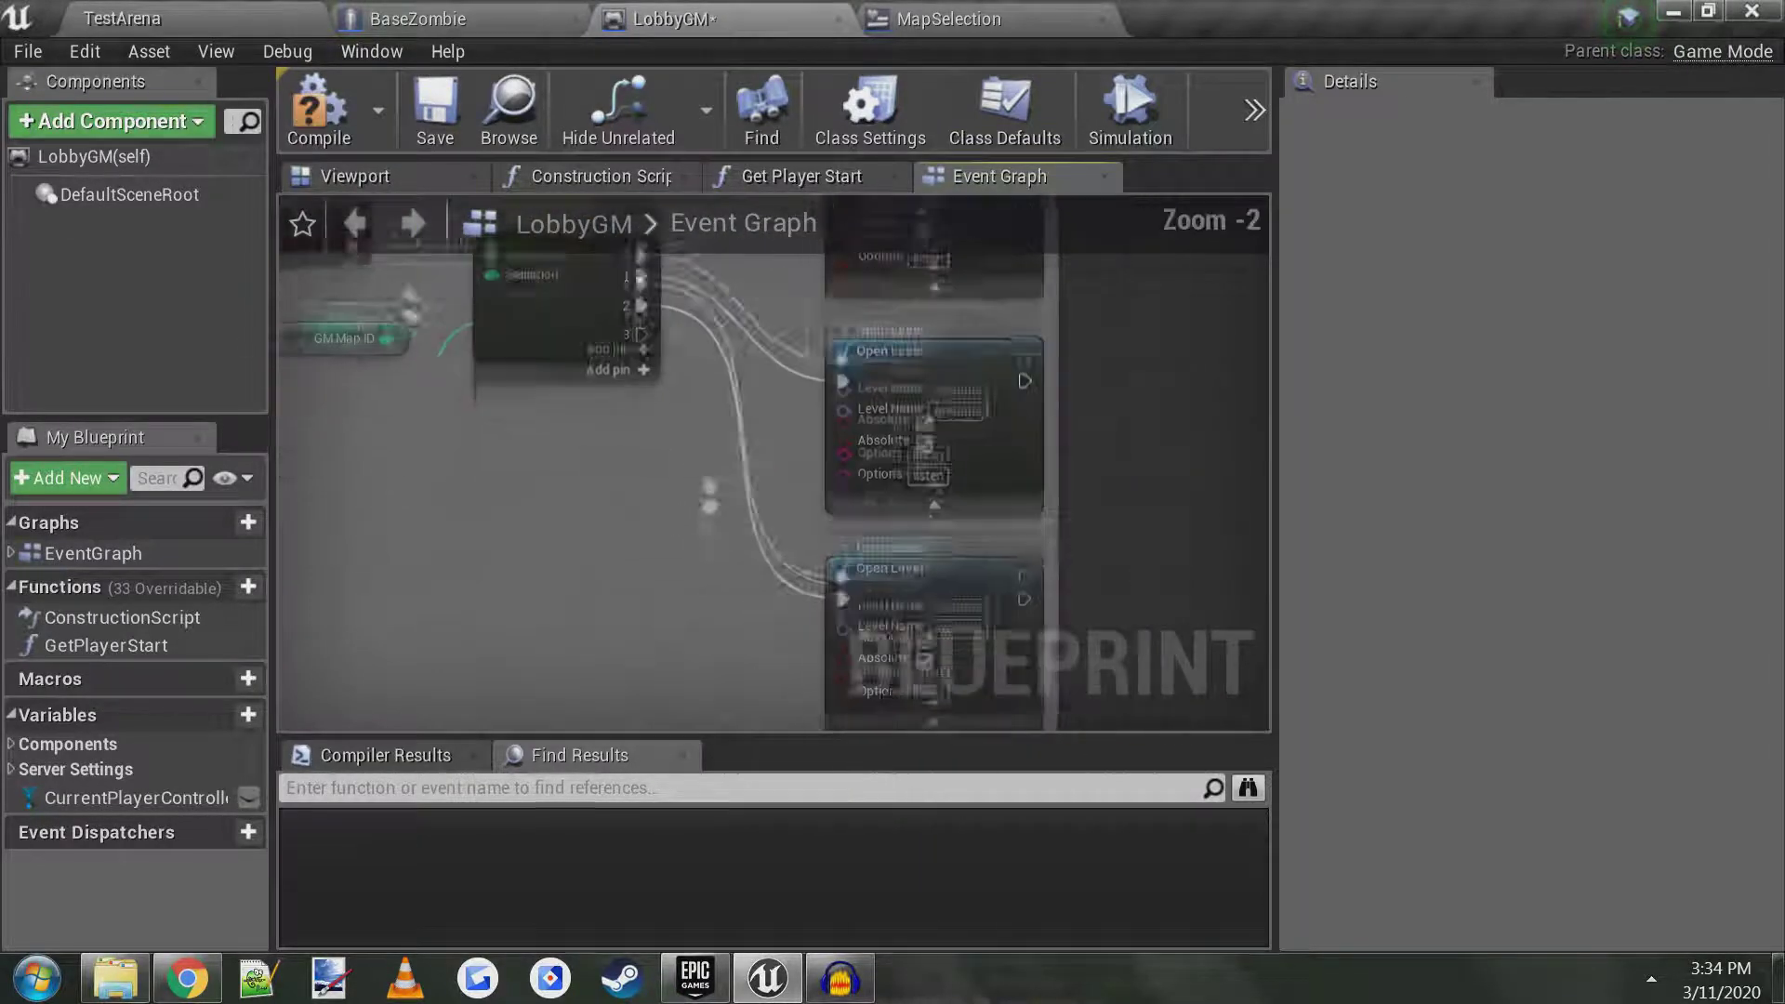
left_click(931, 491)
right_click_drag(1042, 600, 1023, 409)
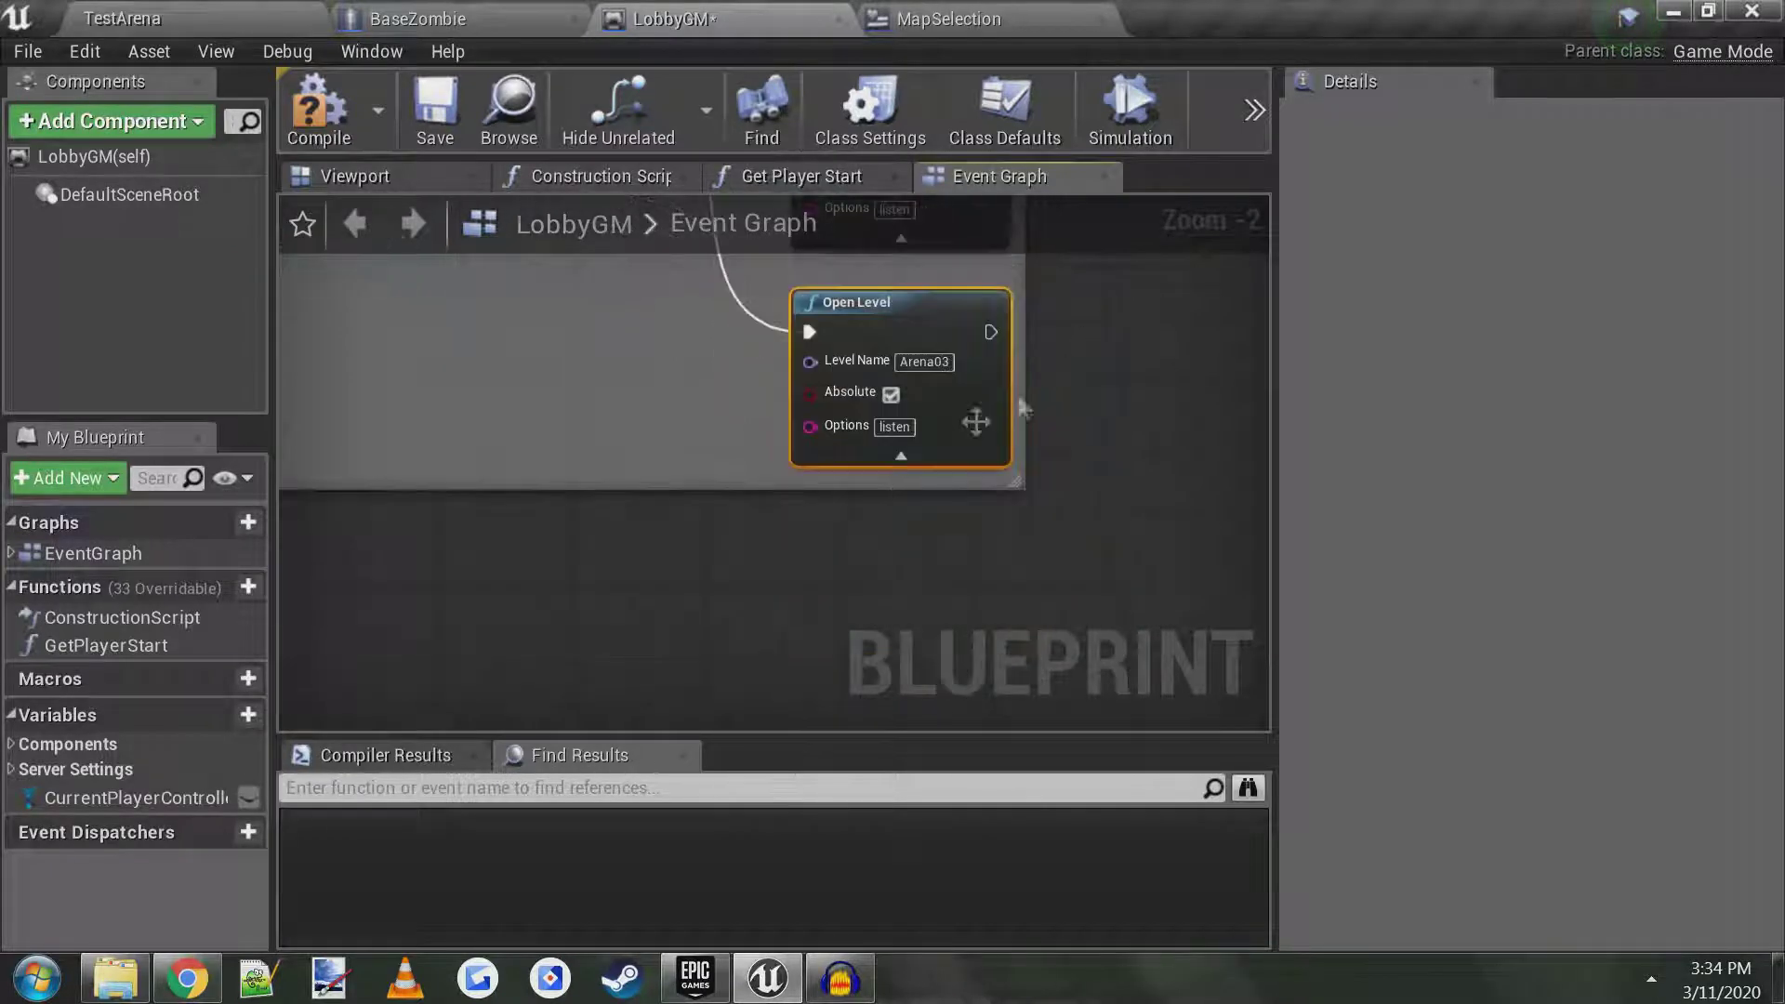
key("ctrl+c")
key("ctrl+v")
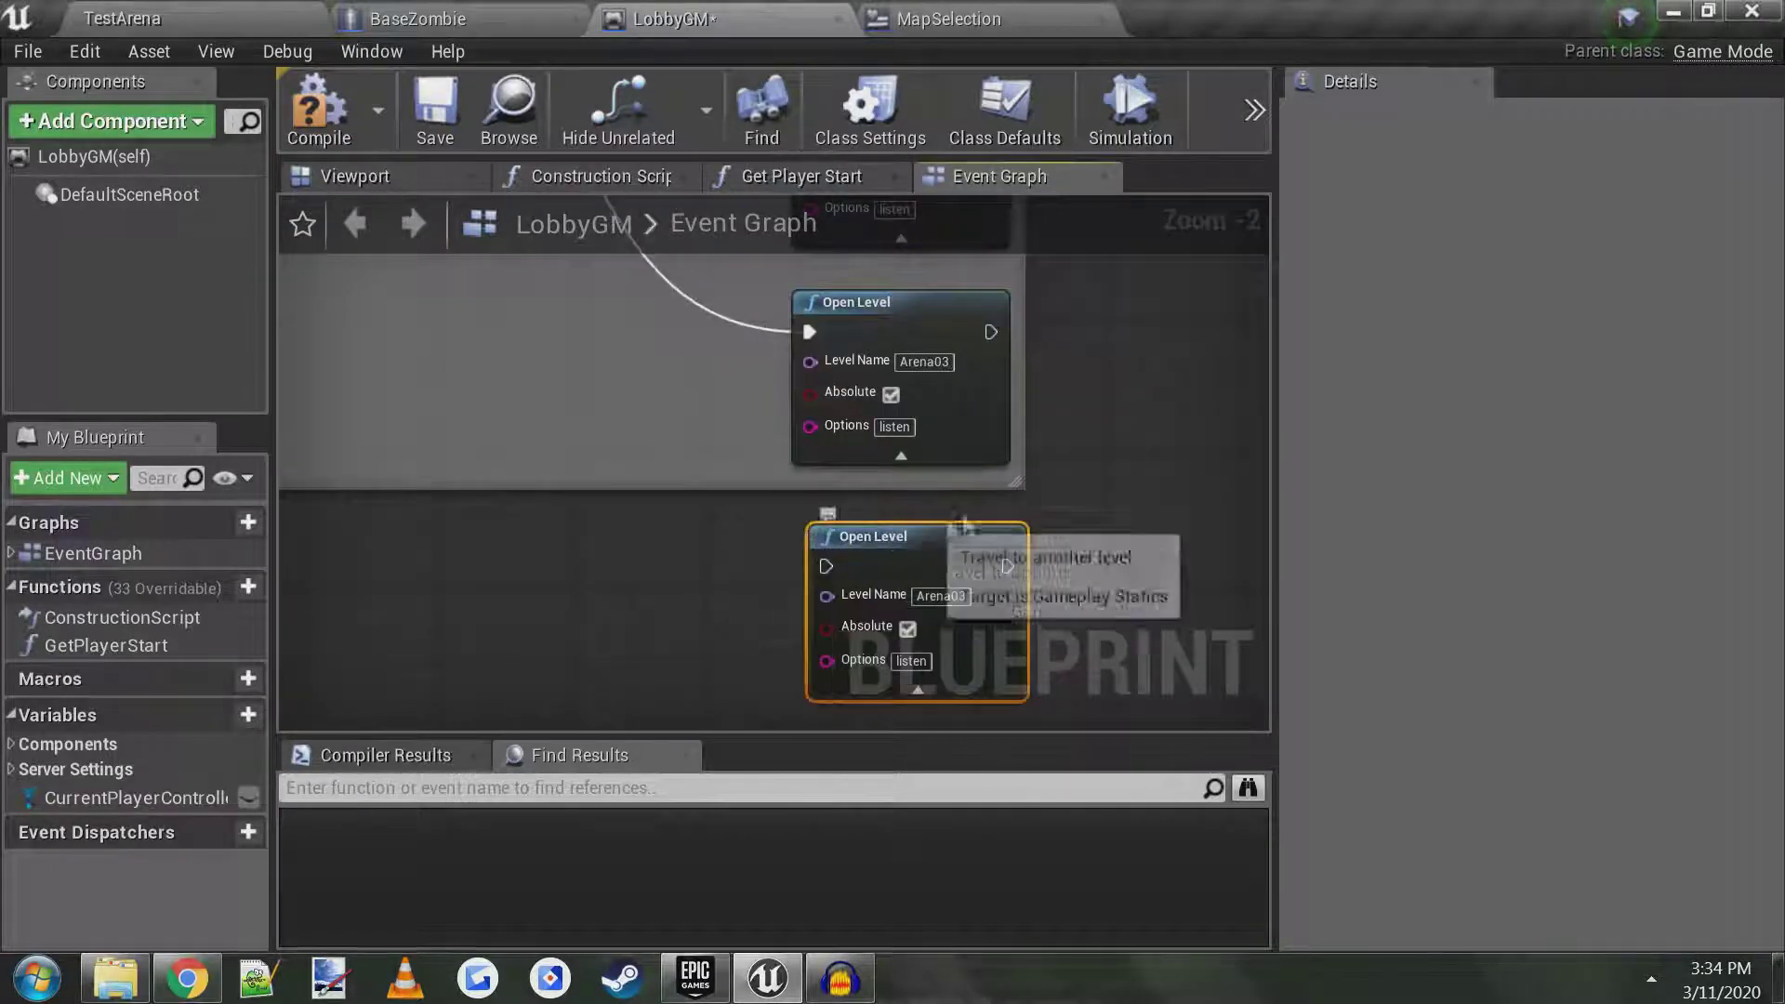
left_click_drag(986, 488, 1037, 755)
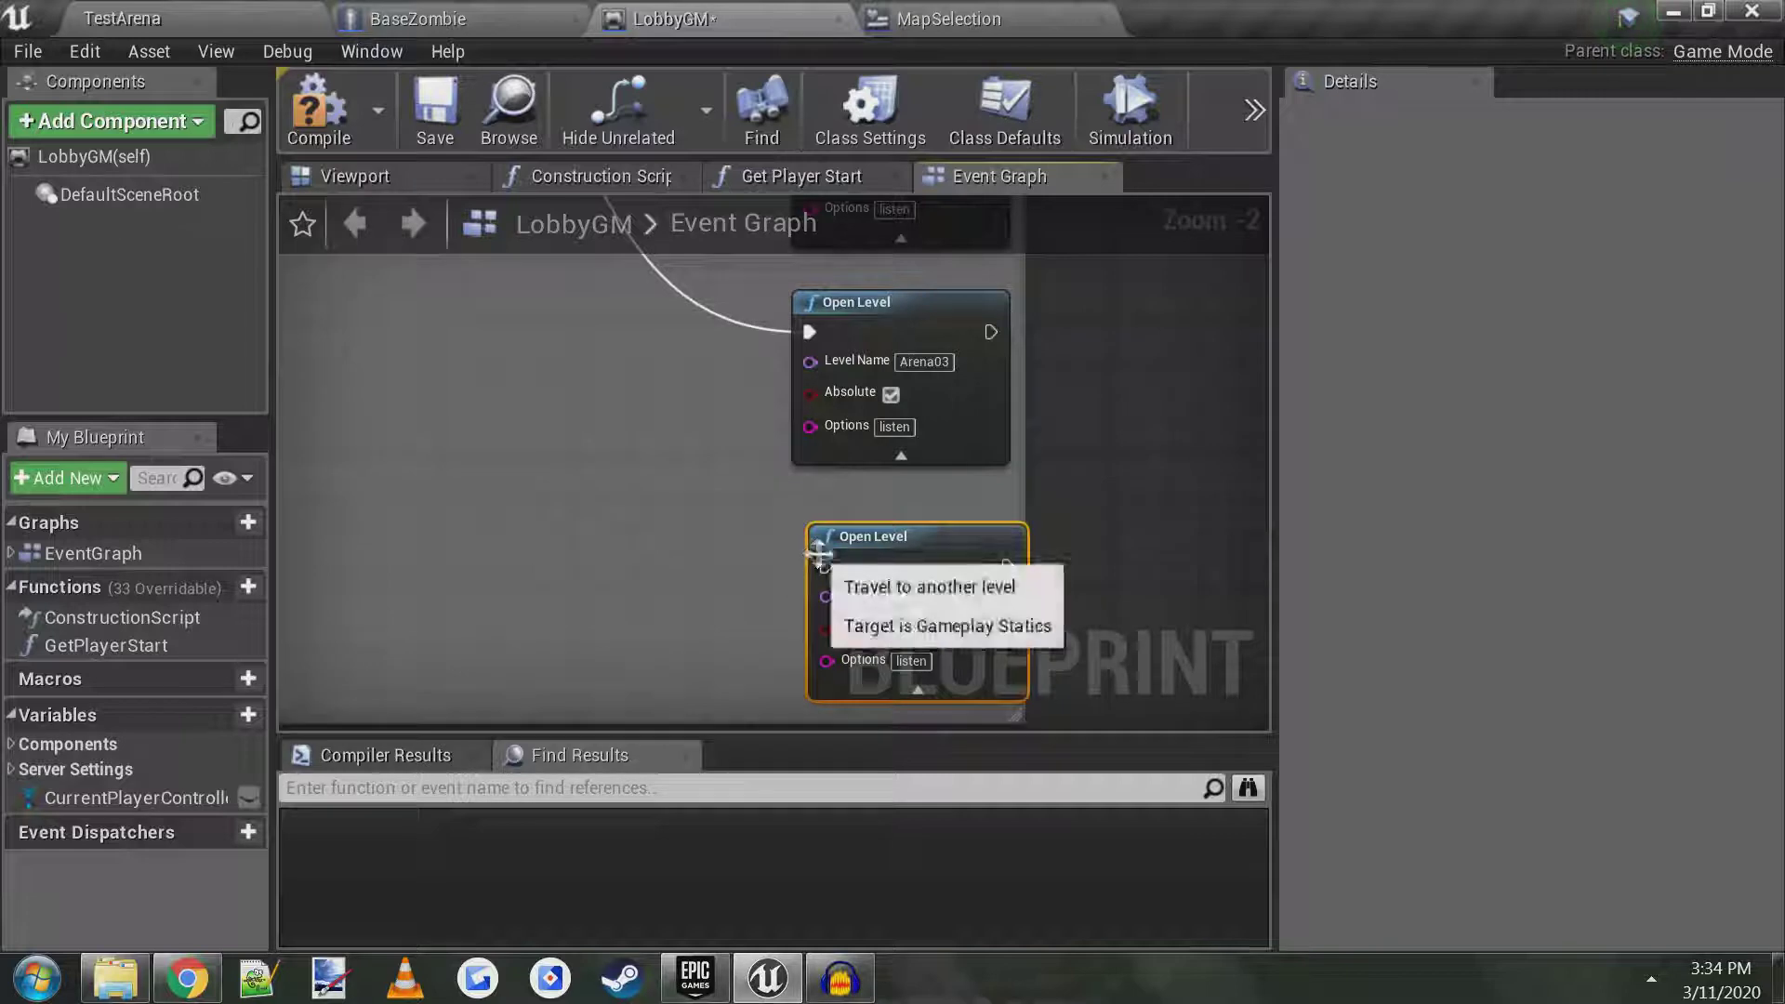
left_click_drag(826, 566, 609, 354)
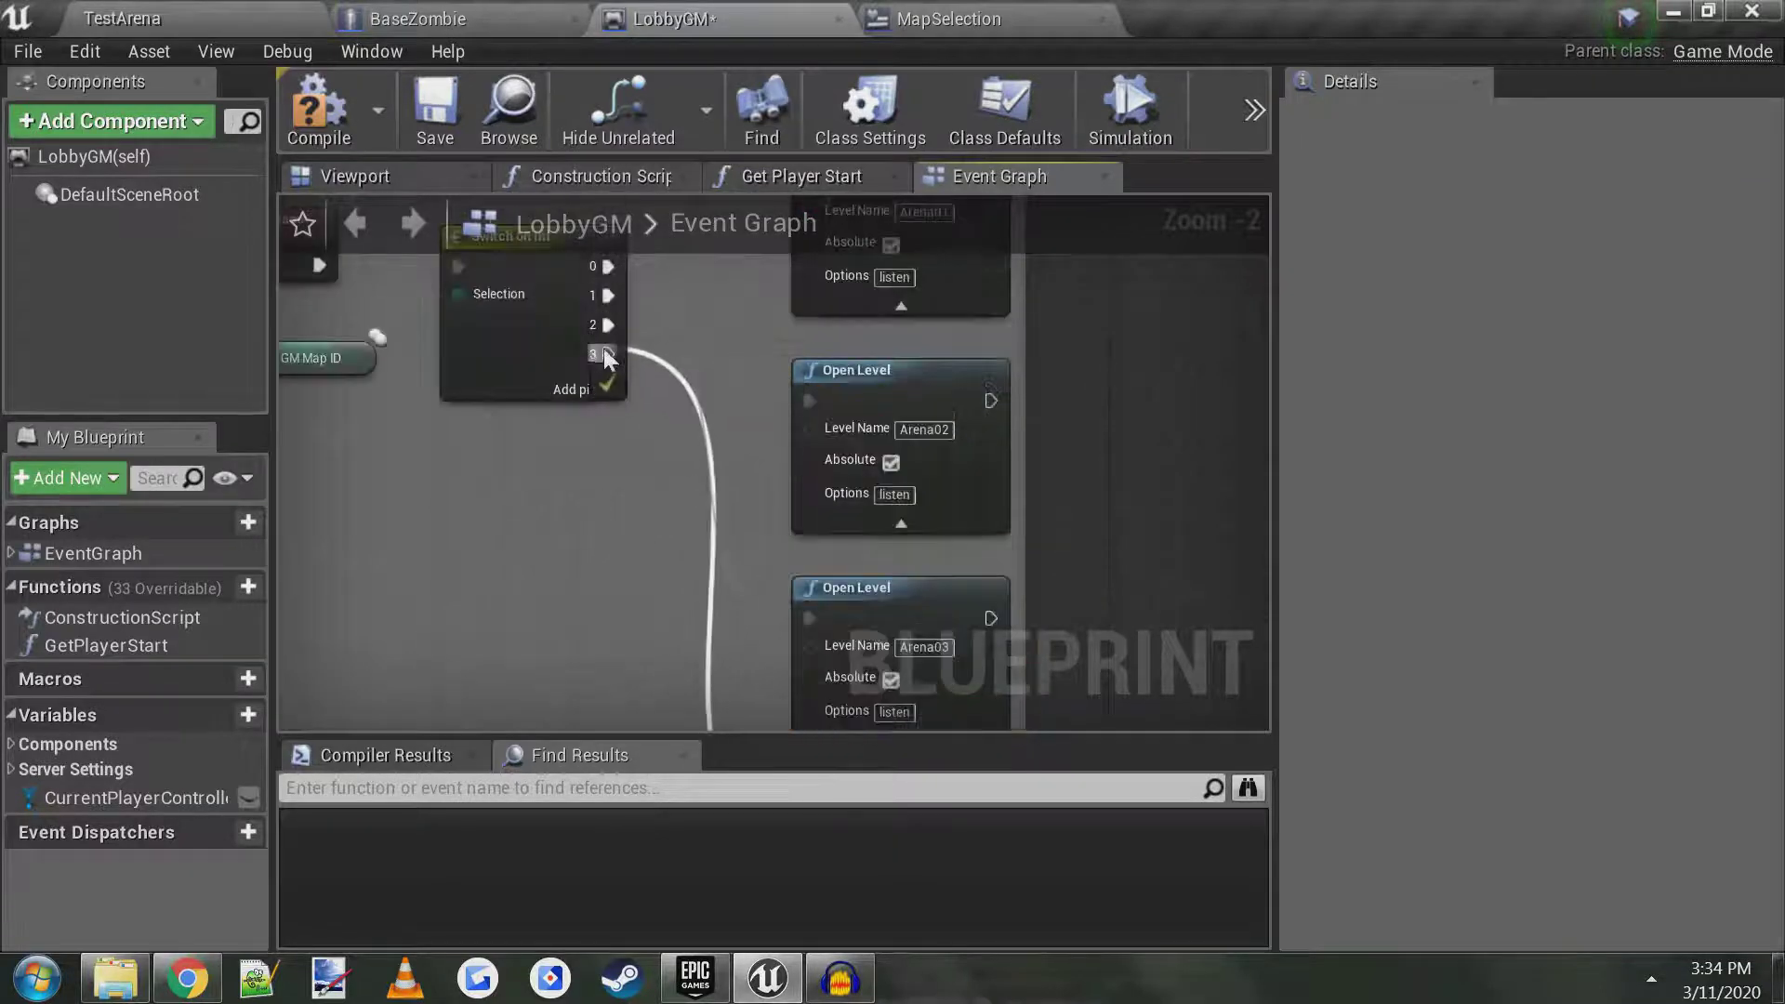
- Set the pasted Open Level node's Level Name to TestArena, then compile and save LobbyGM
scroll(592, 525, "down", 1)
left_click(879, 595)
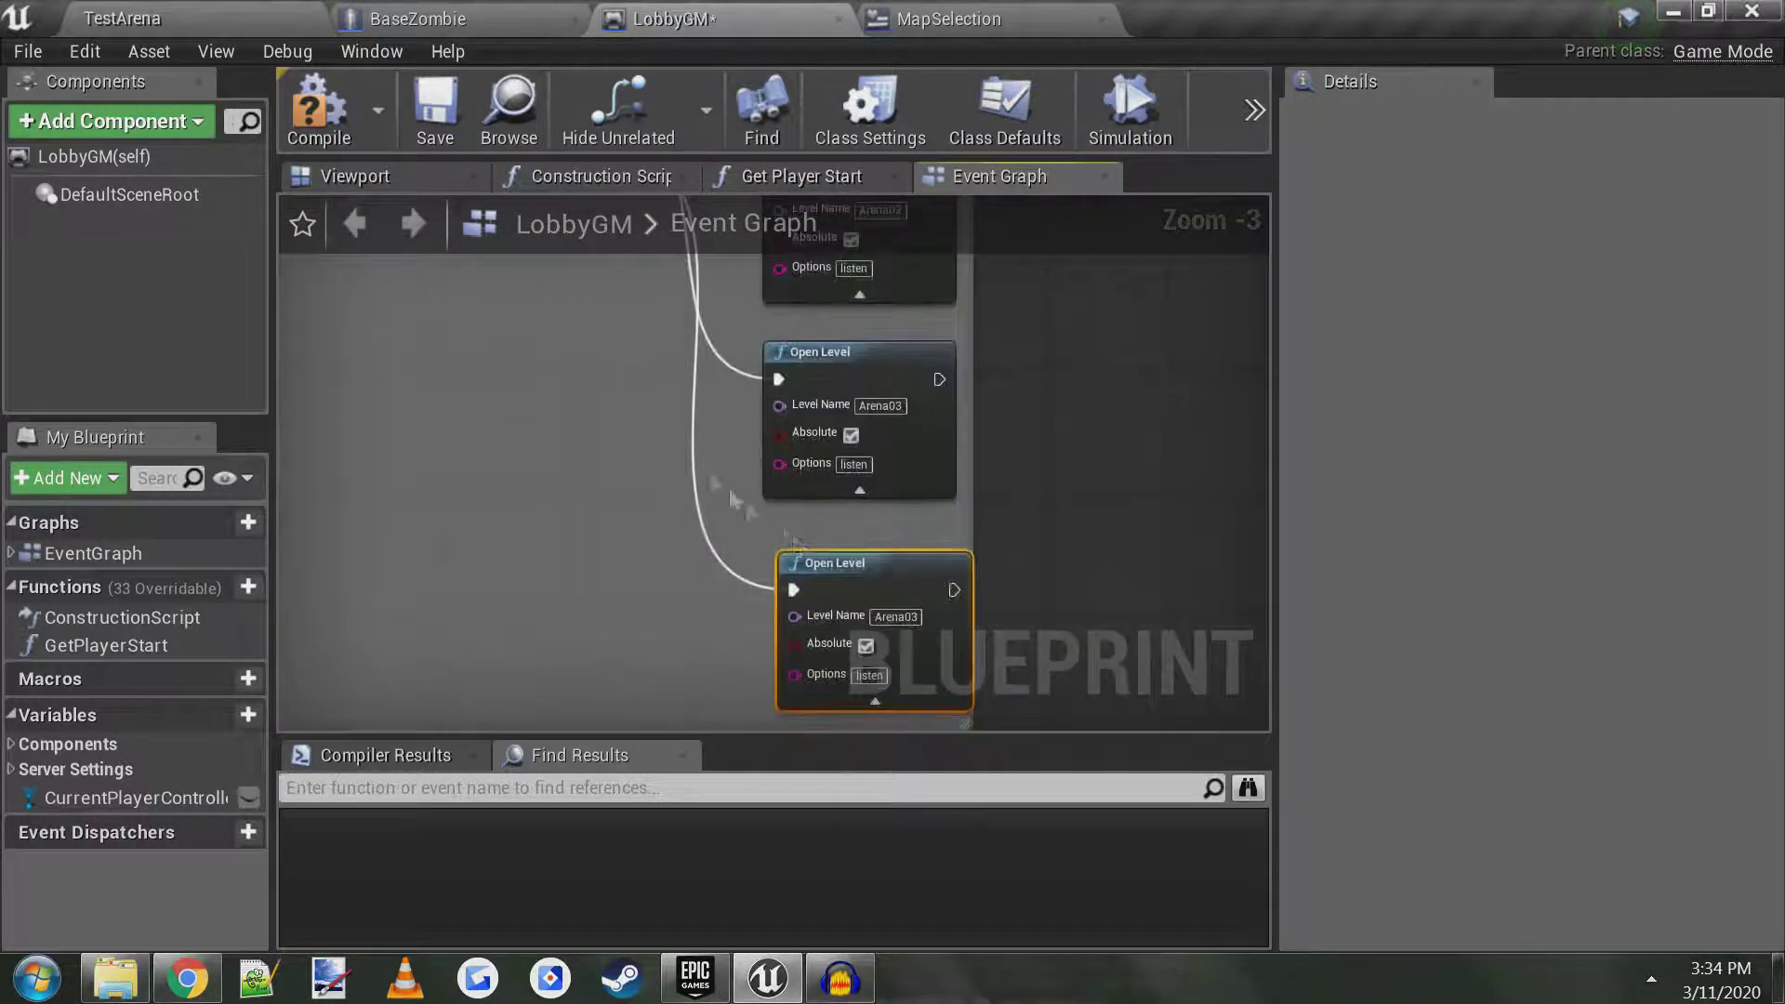
scroll(896, 598, "up", 1)
scroll(827, 502, "up", 2)
left_click(829, 504)
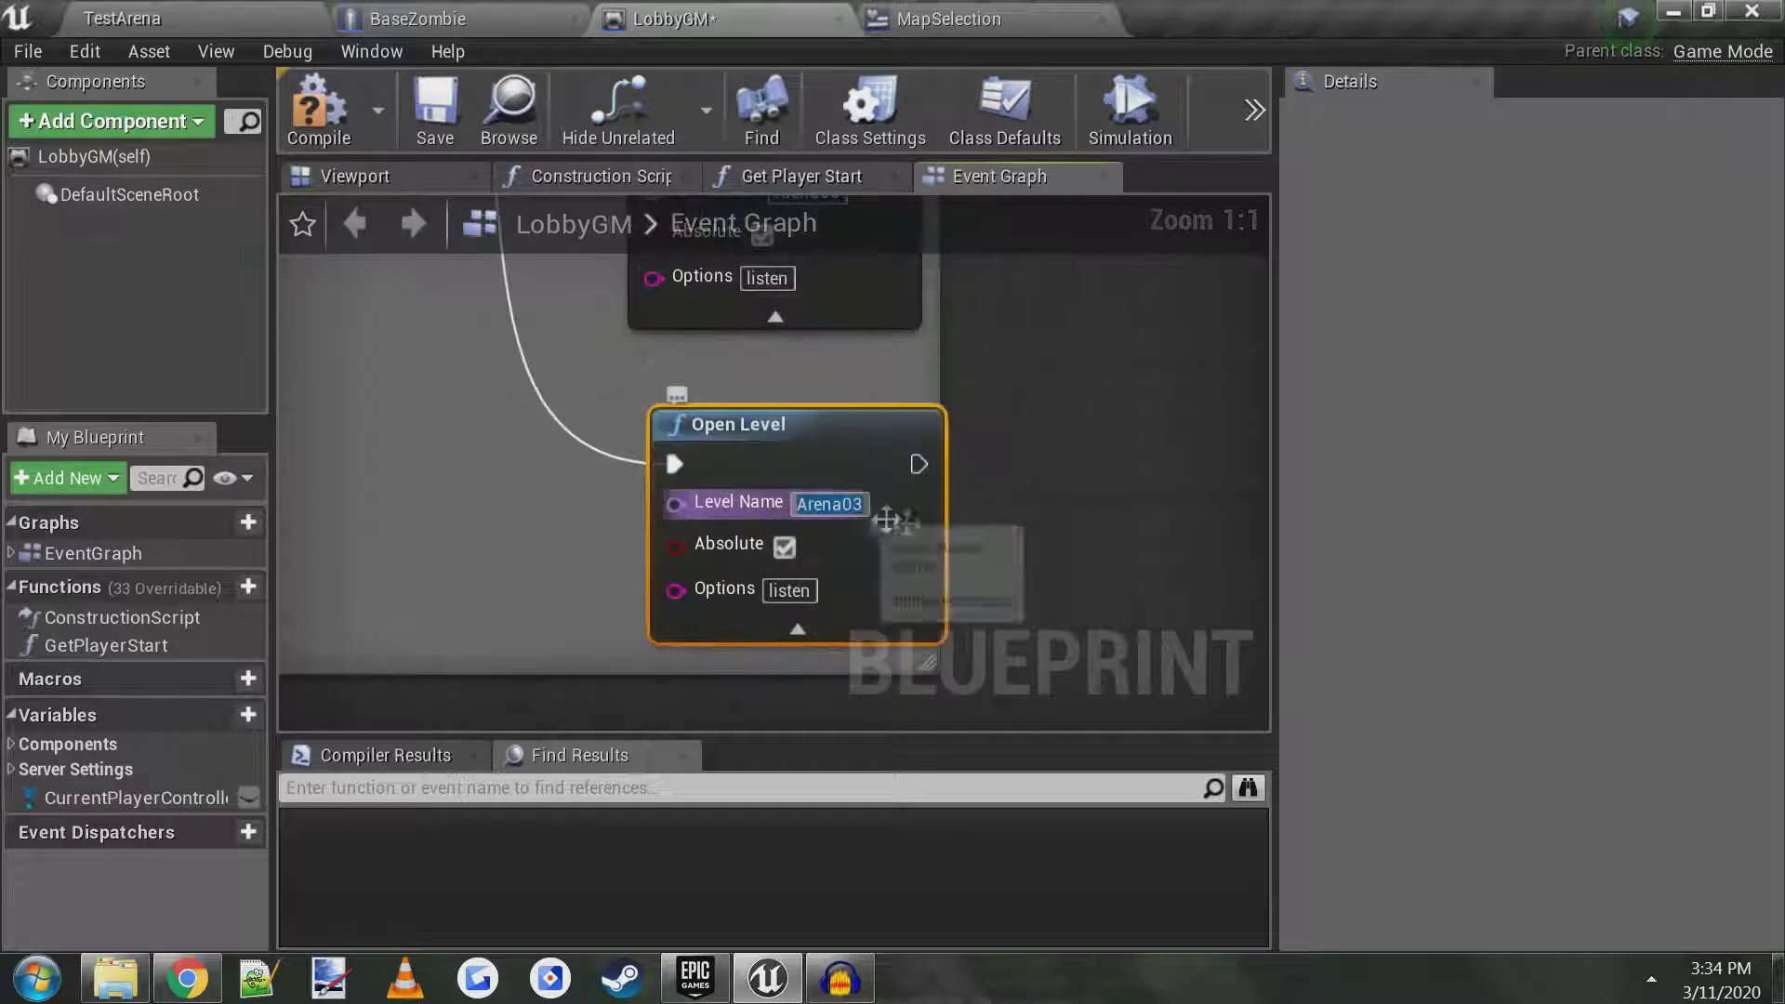
type("TestArena")
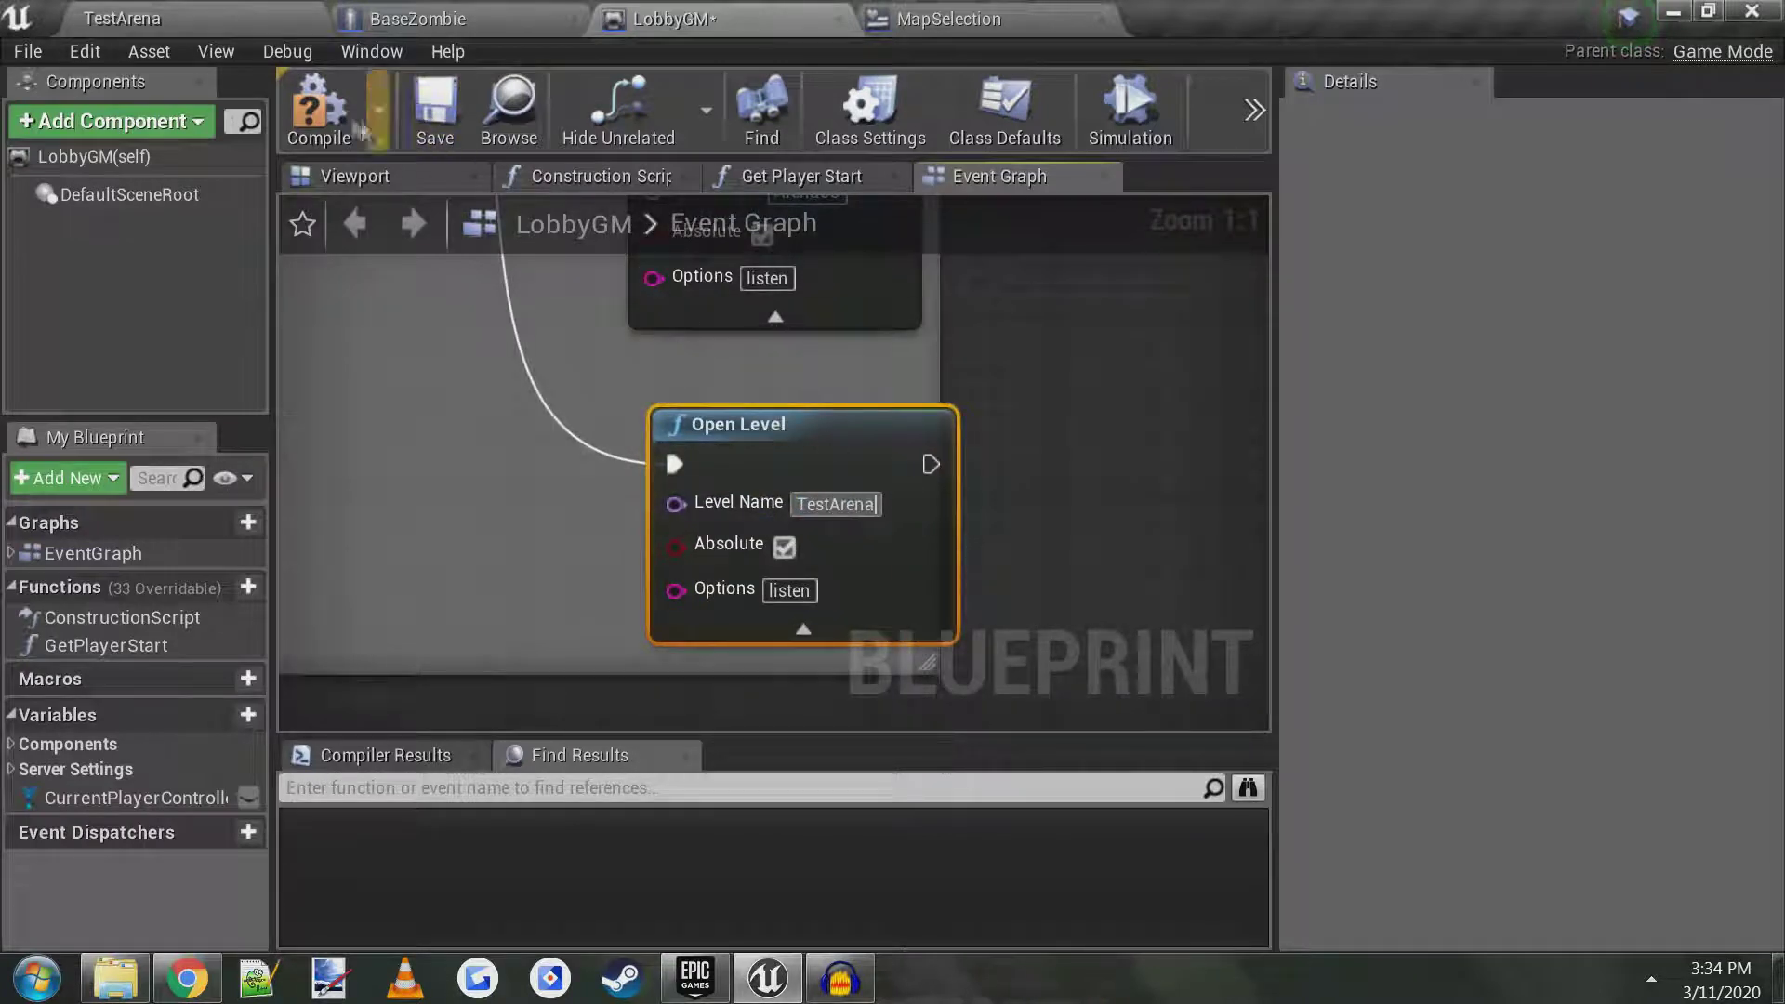
left_click(321, 110)
left_click(432, 110)
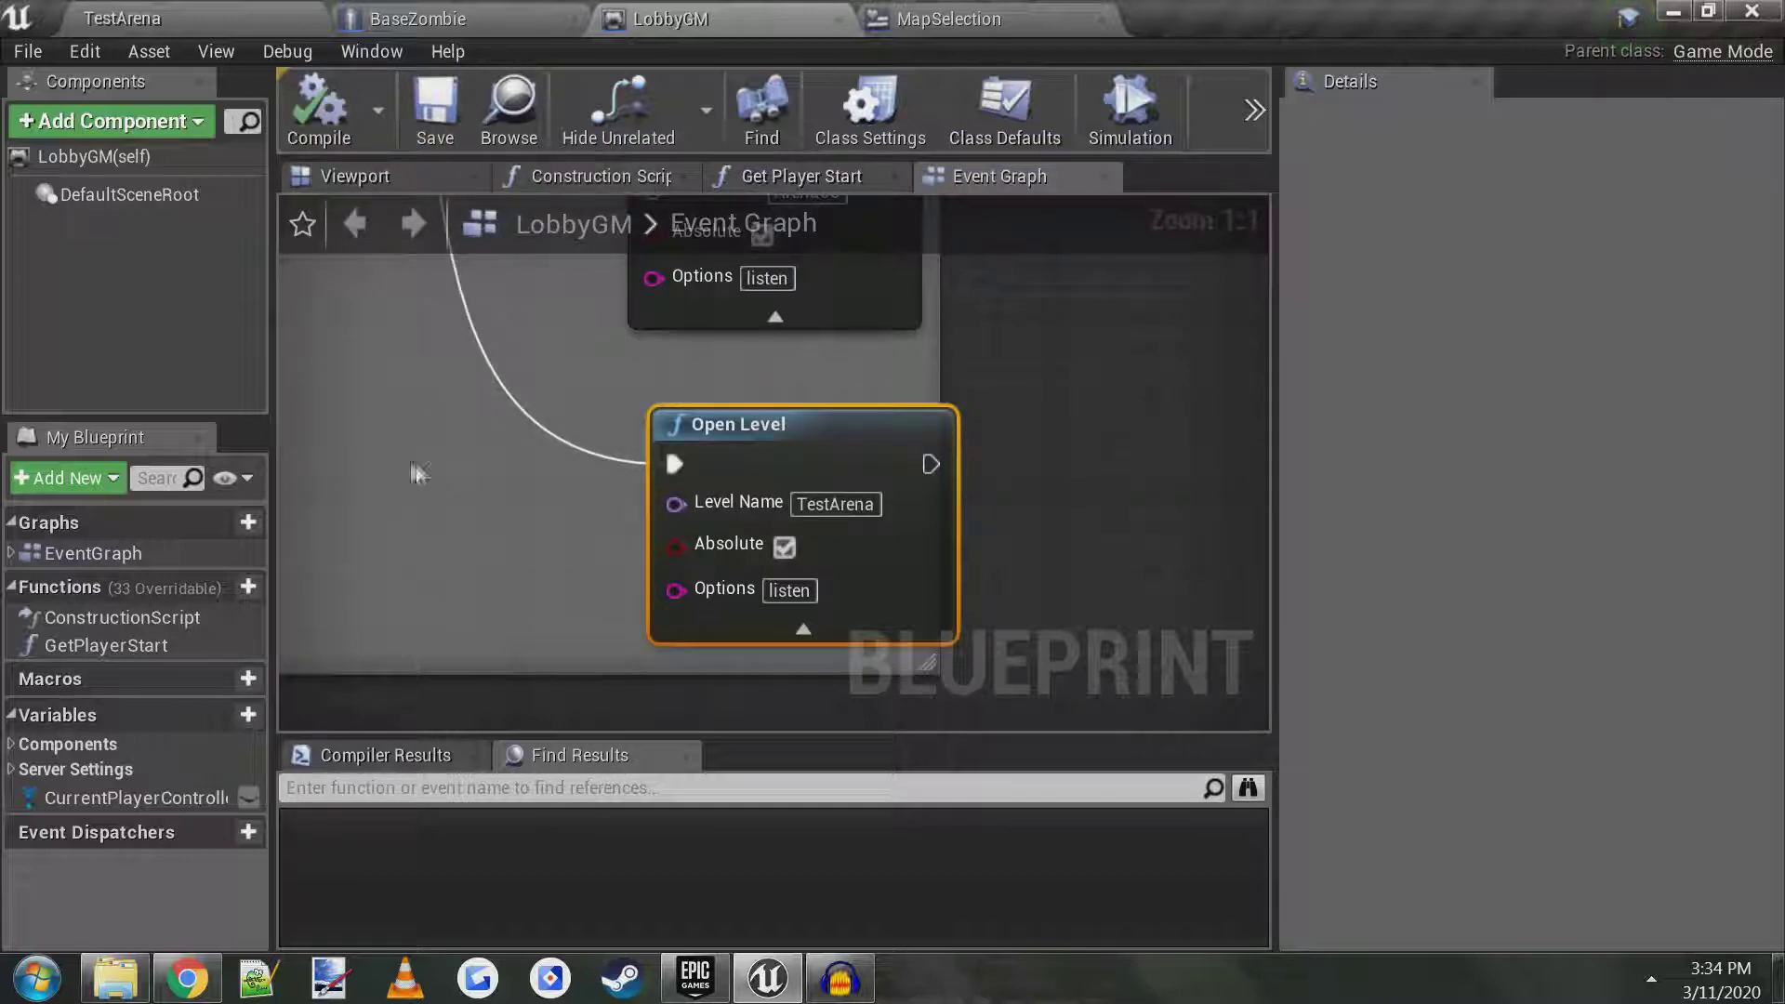
- Review the Execute Console Command nodes and open the Edit menu
scroll(427, 440, "down", 5)
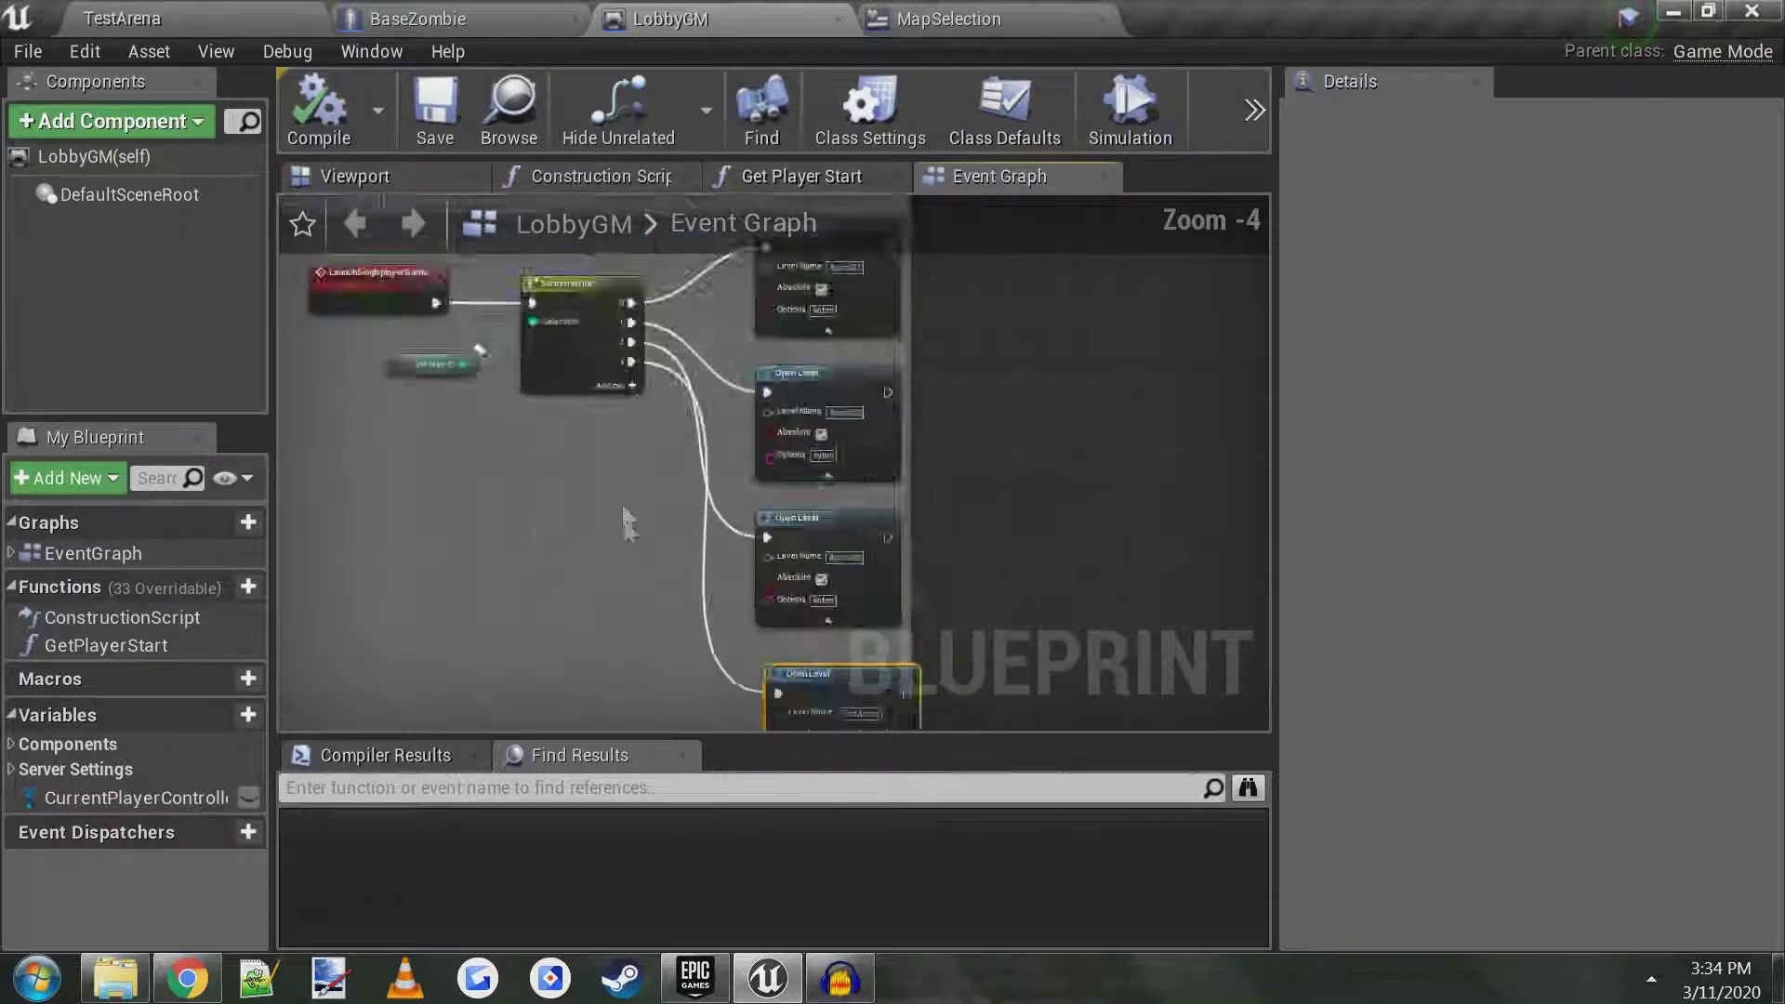
right_click_drag(648, 716, 651, 497)
scroll(651, 496, "up", 3)
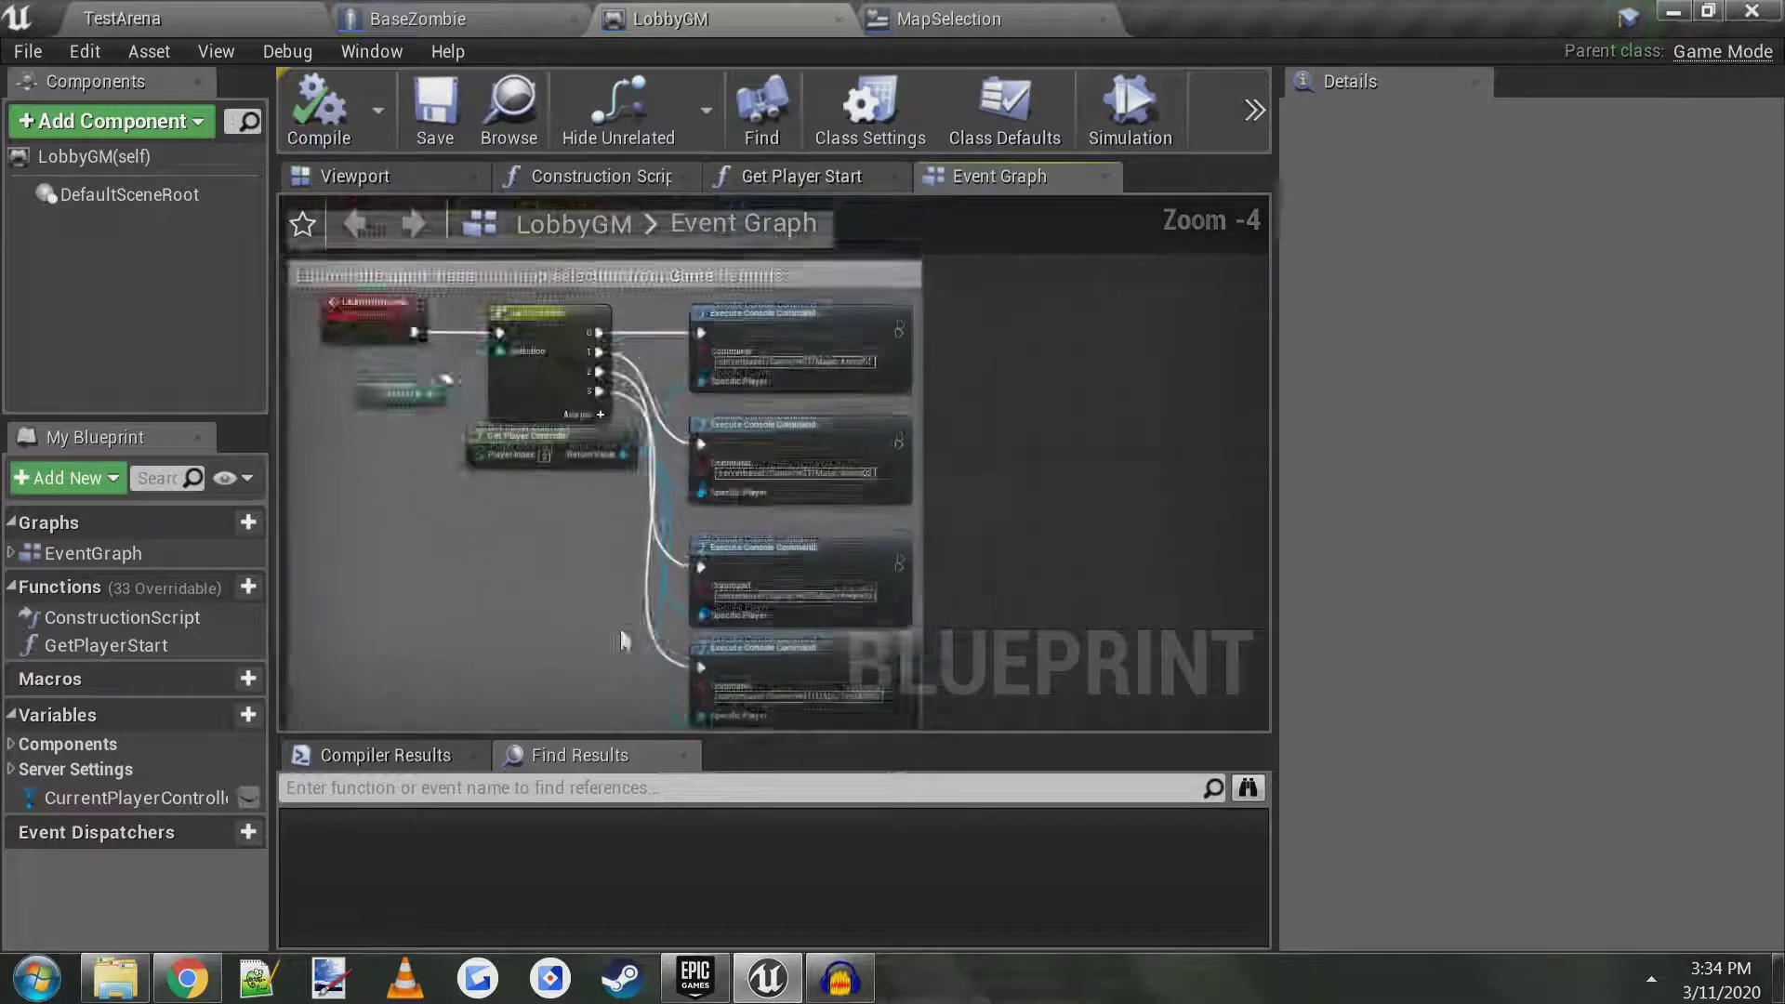
scroll(539, 488, "up", 1)
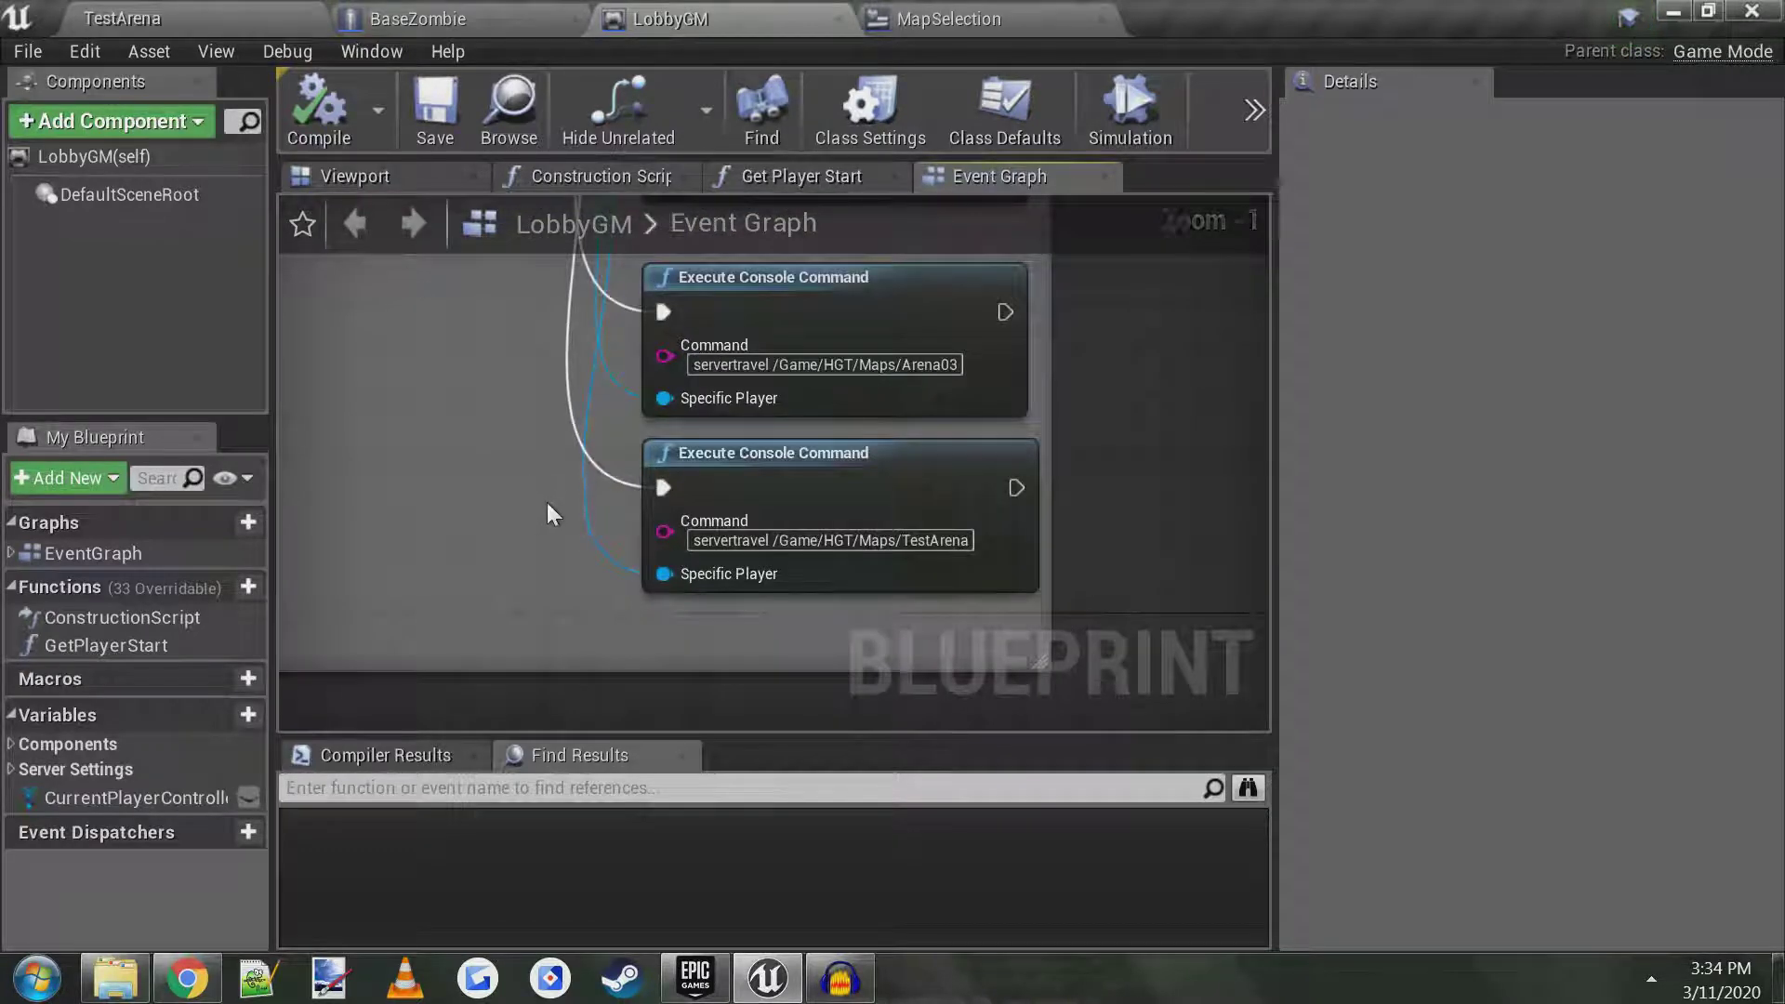
left_click(75, 50)
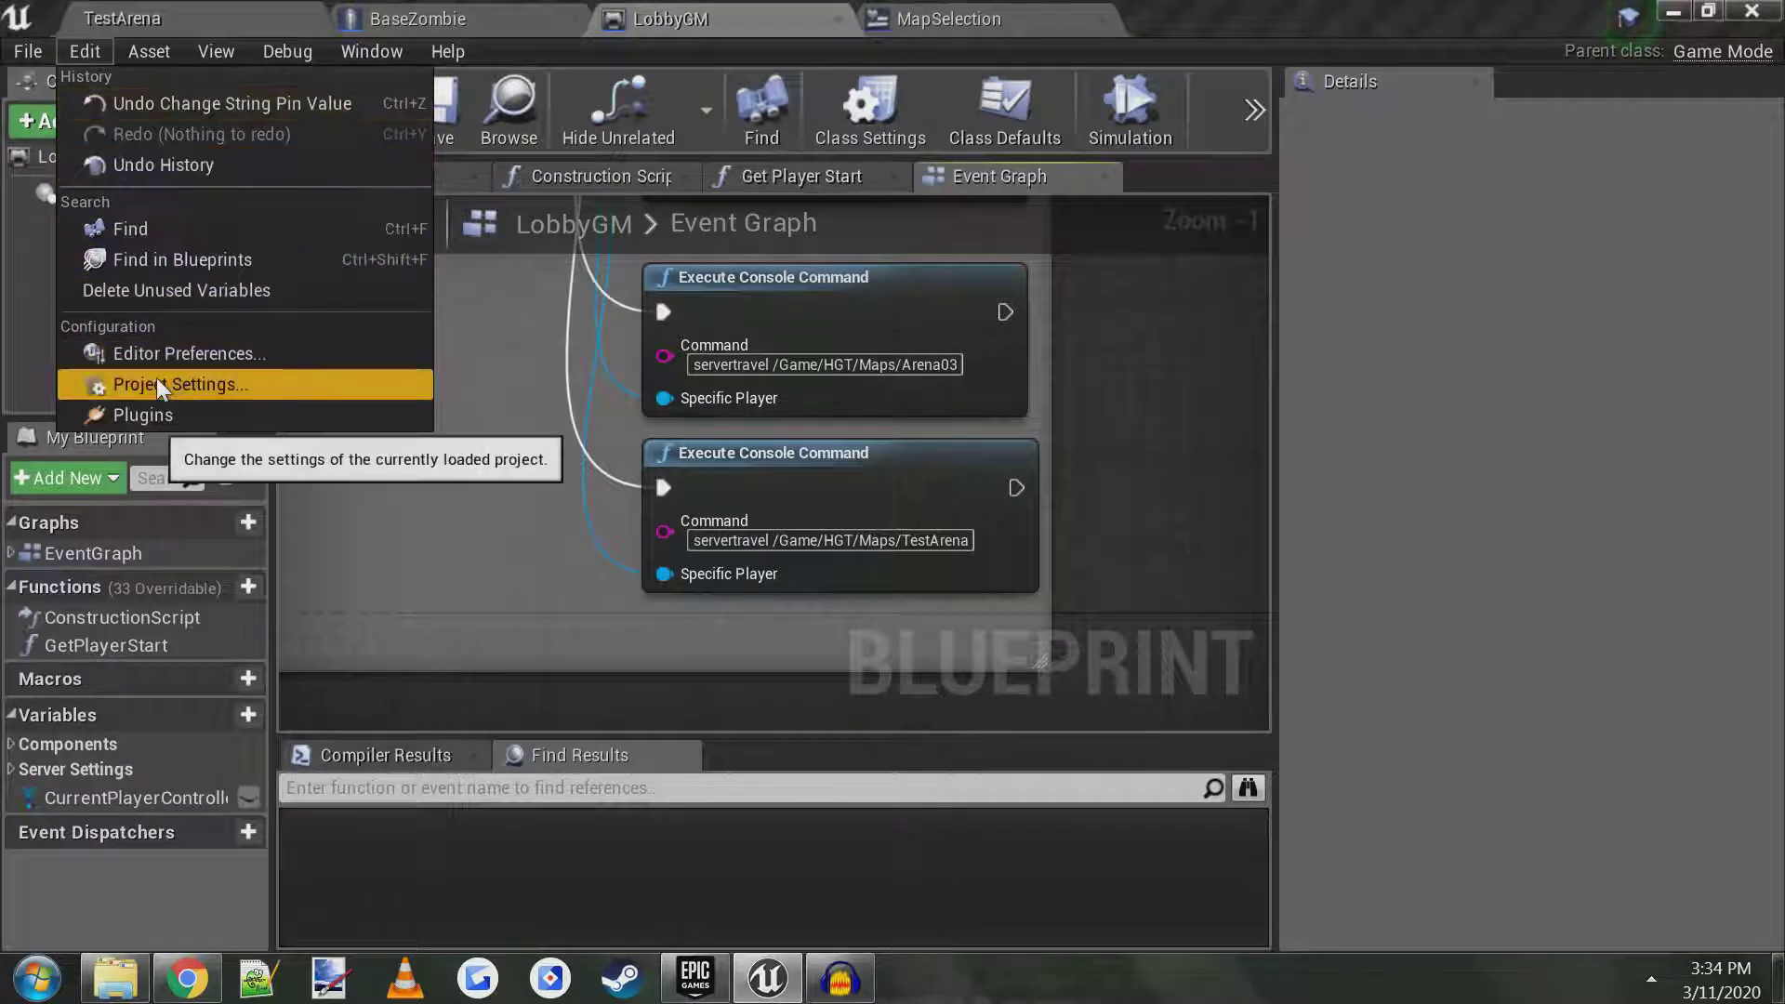
- In Project Settings > Packaging, show advanced options and expand the list of maps to package
left_click(188, 383)
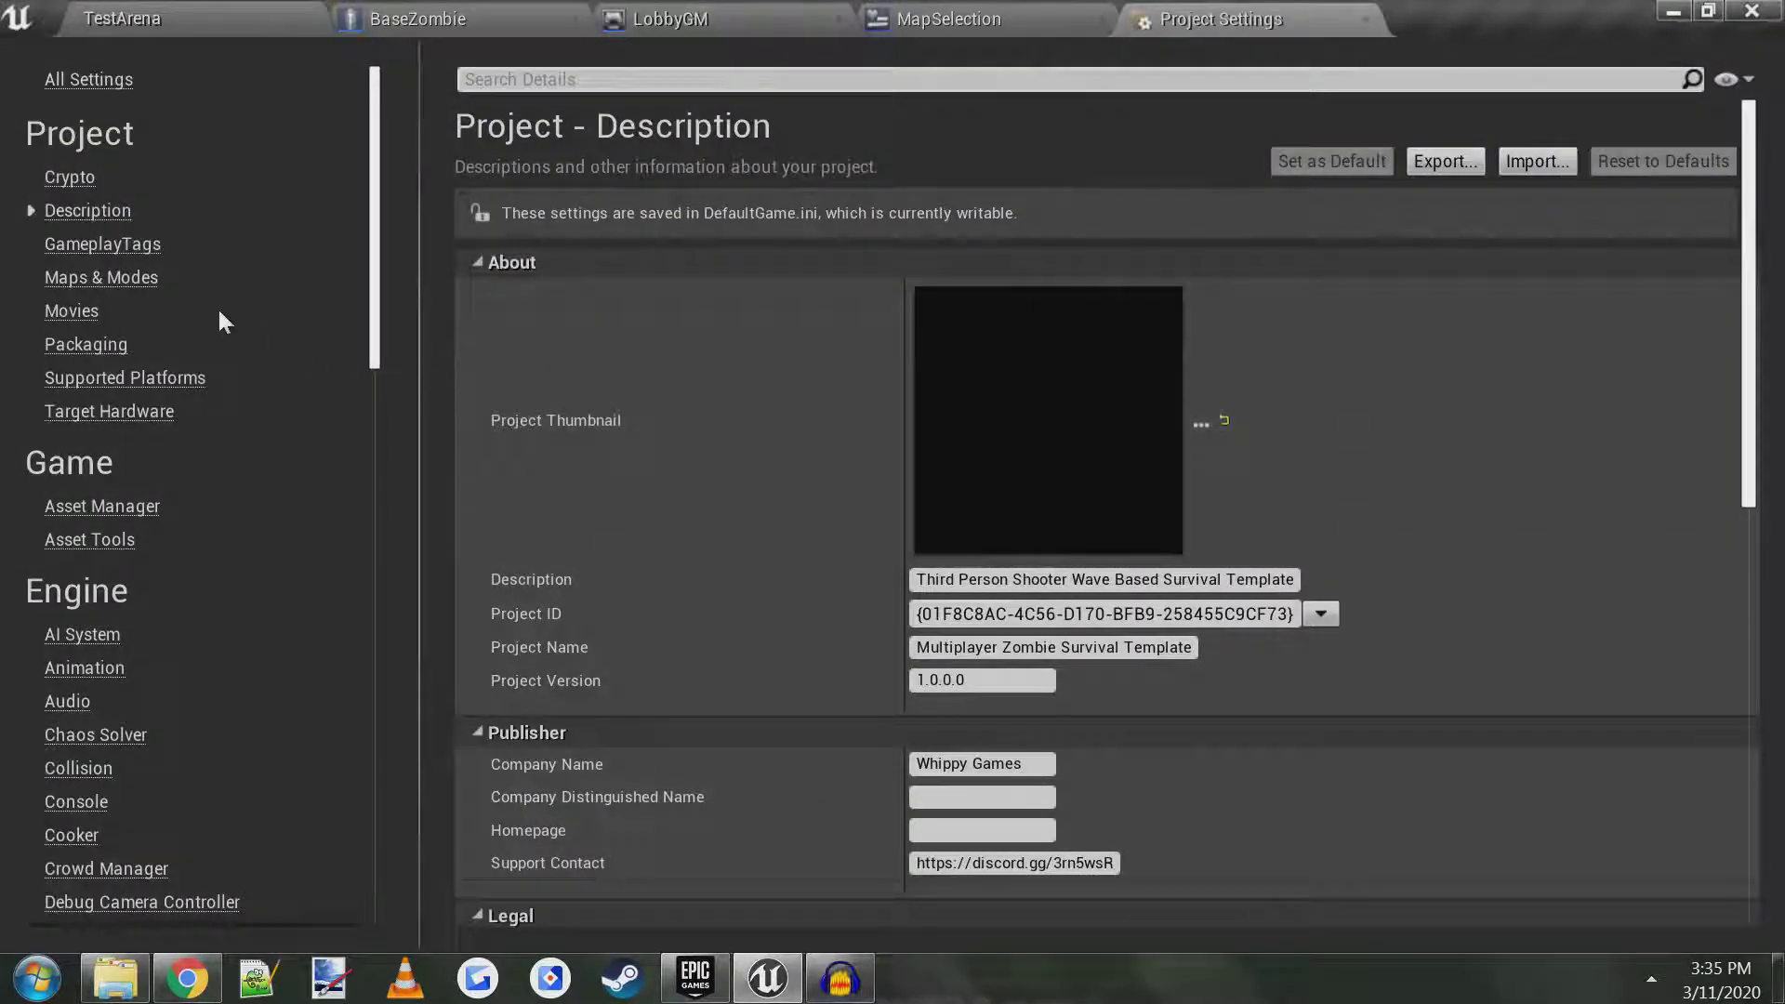
left_click(81, 345)
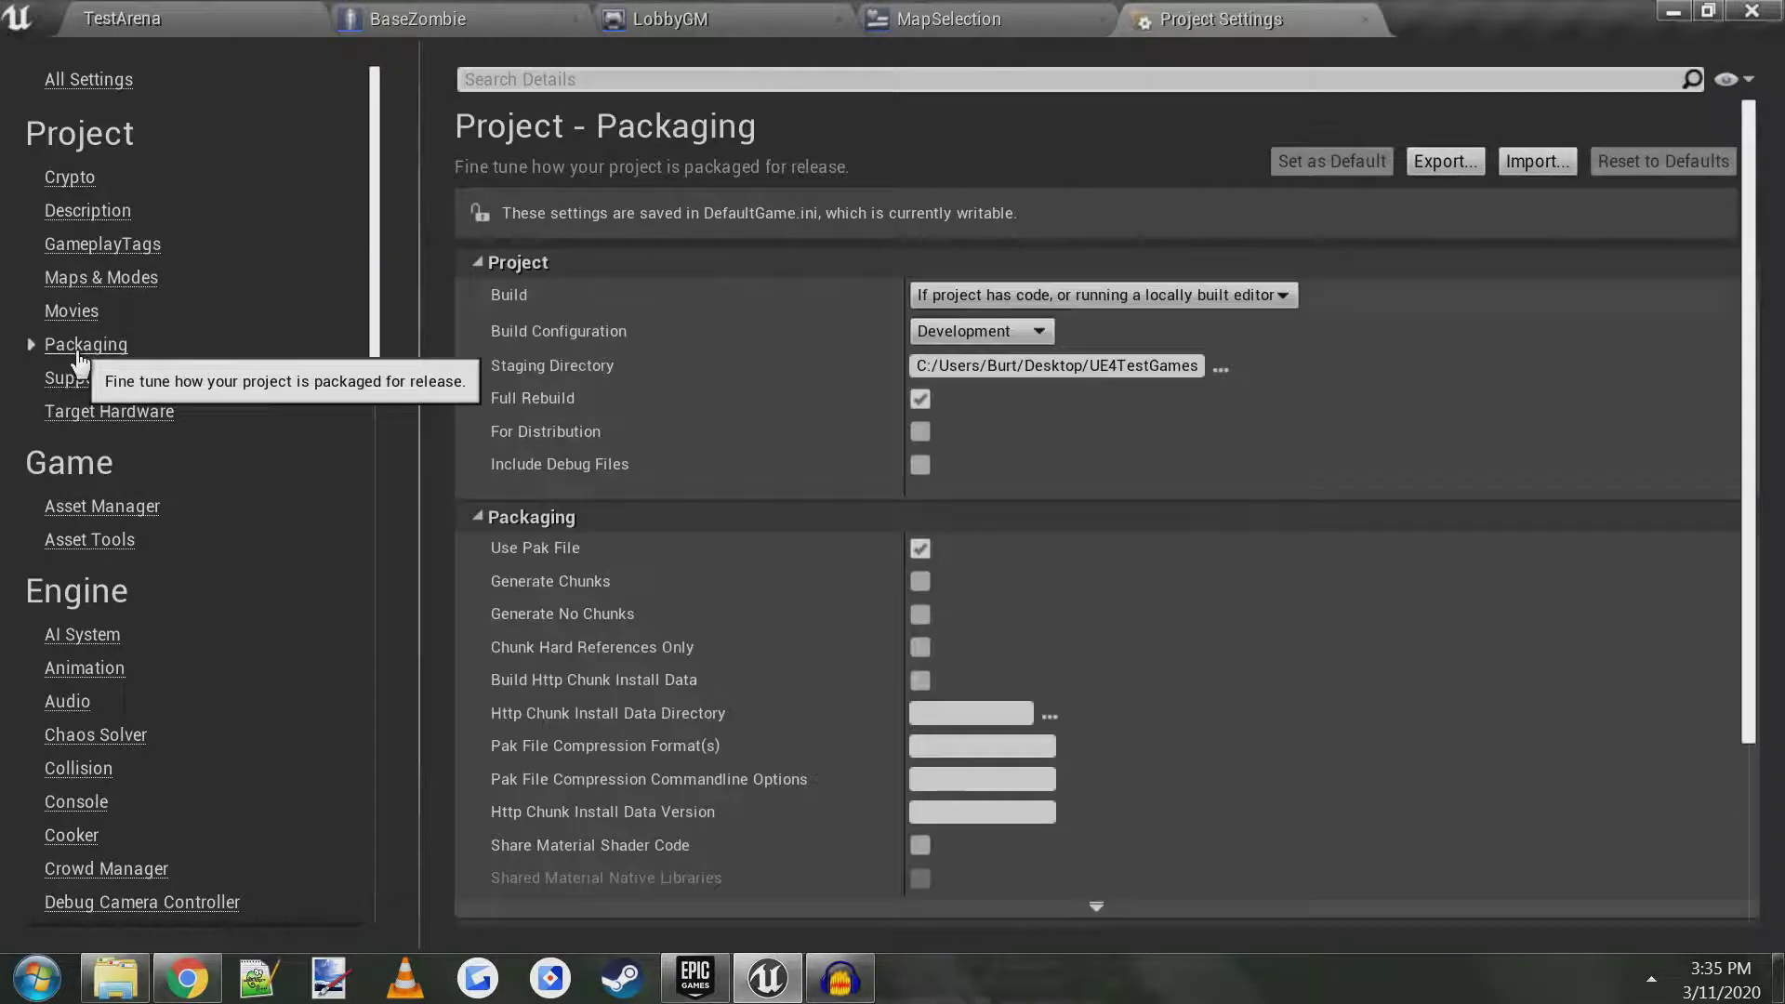
scroll(757, 502, "down", 3)
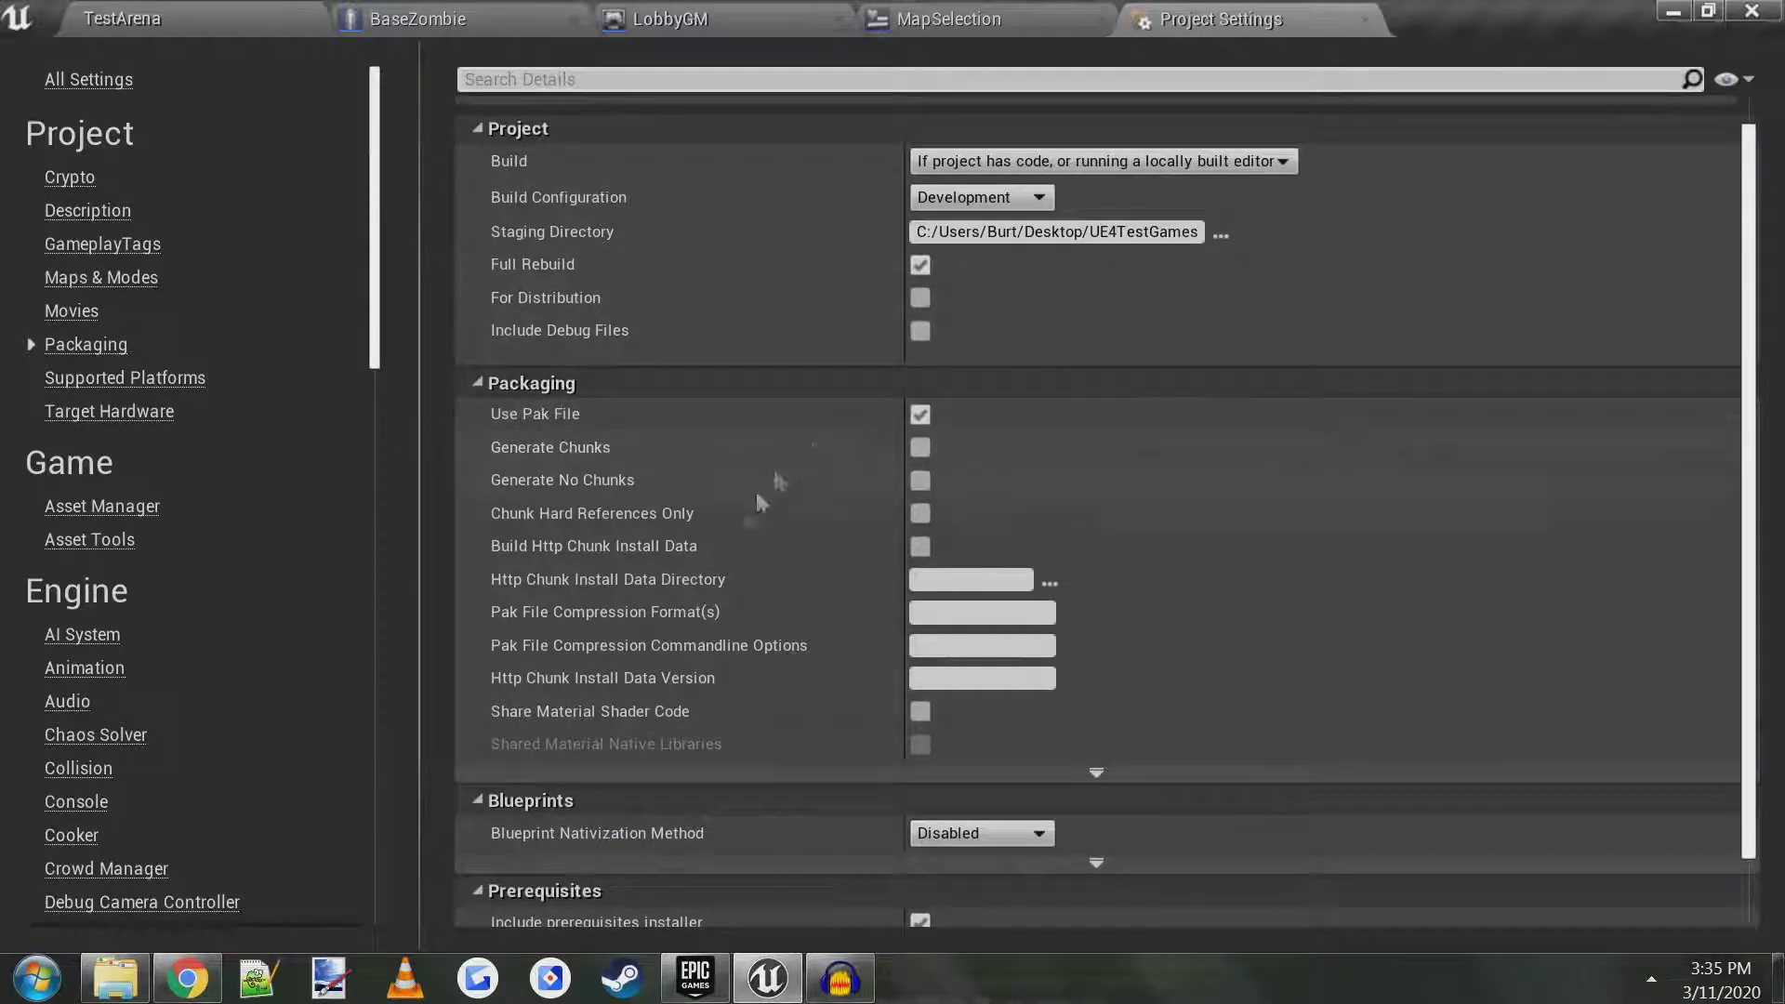
left_click(1098, 775)
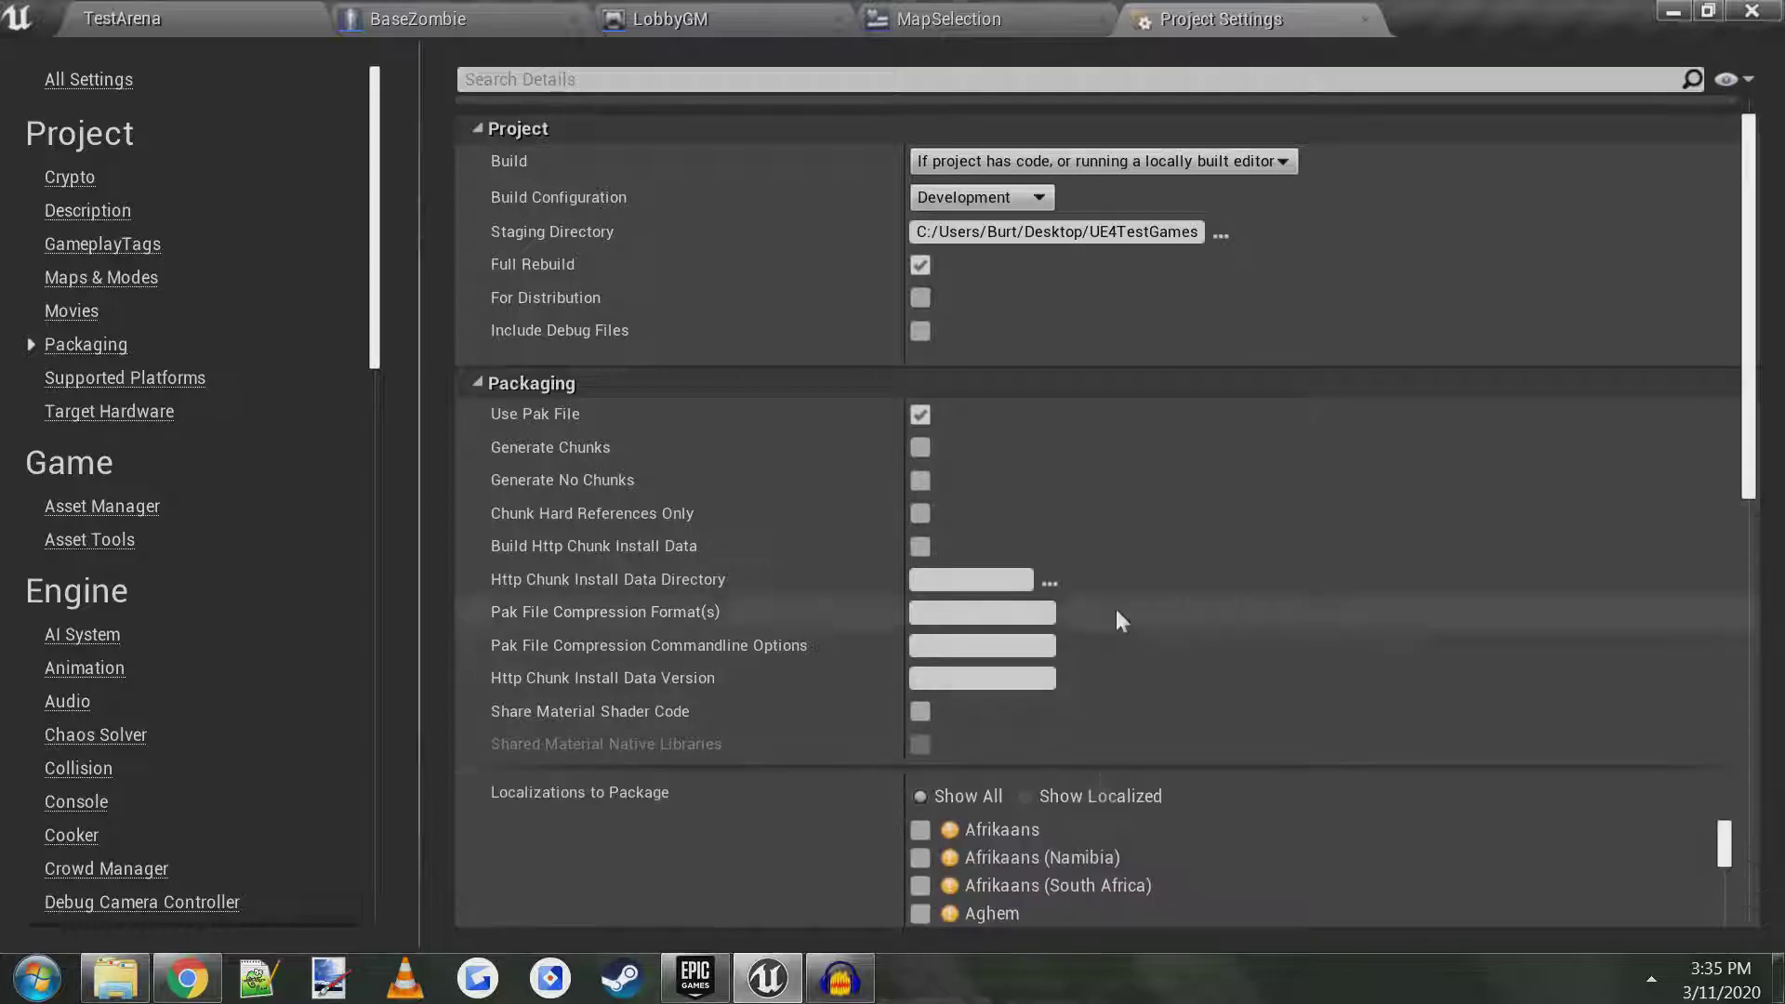
scroll(1116, 610, "down", 4)
scroll(1116, 610, "down", 6)
scroll(1237, 805, "down", 5)
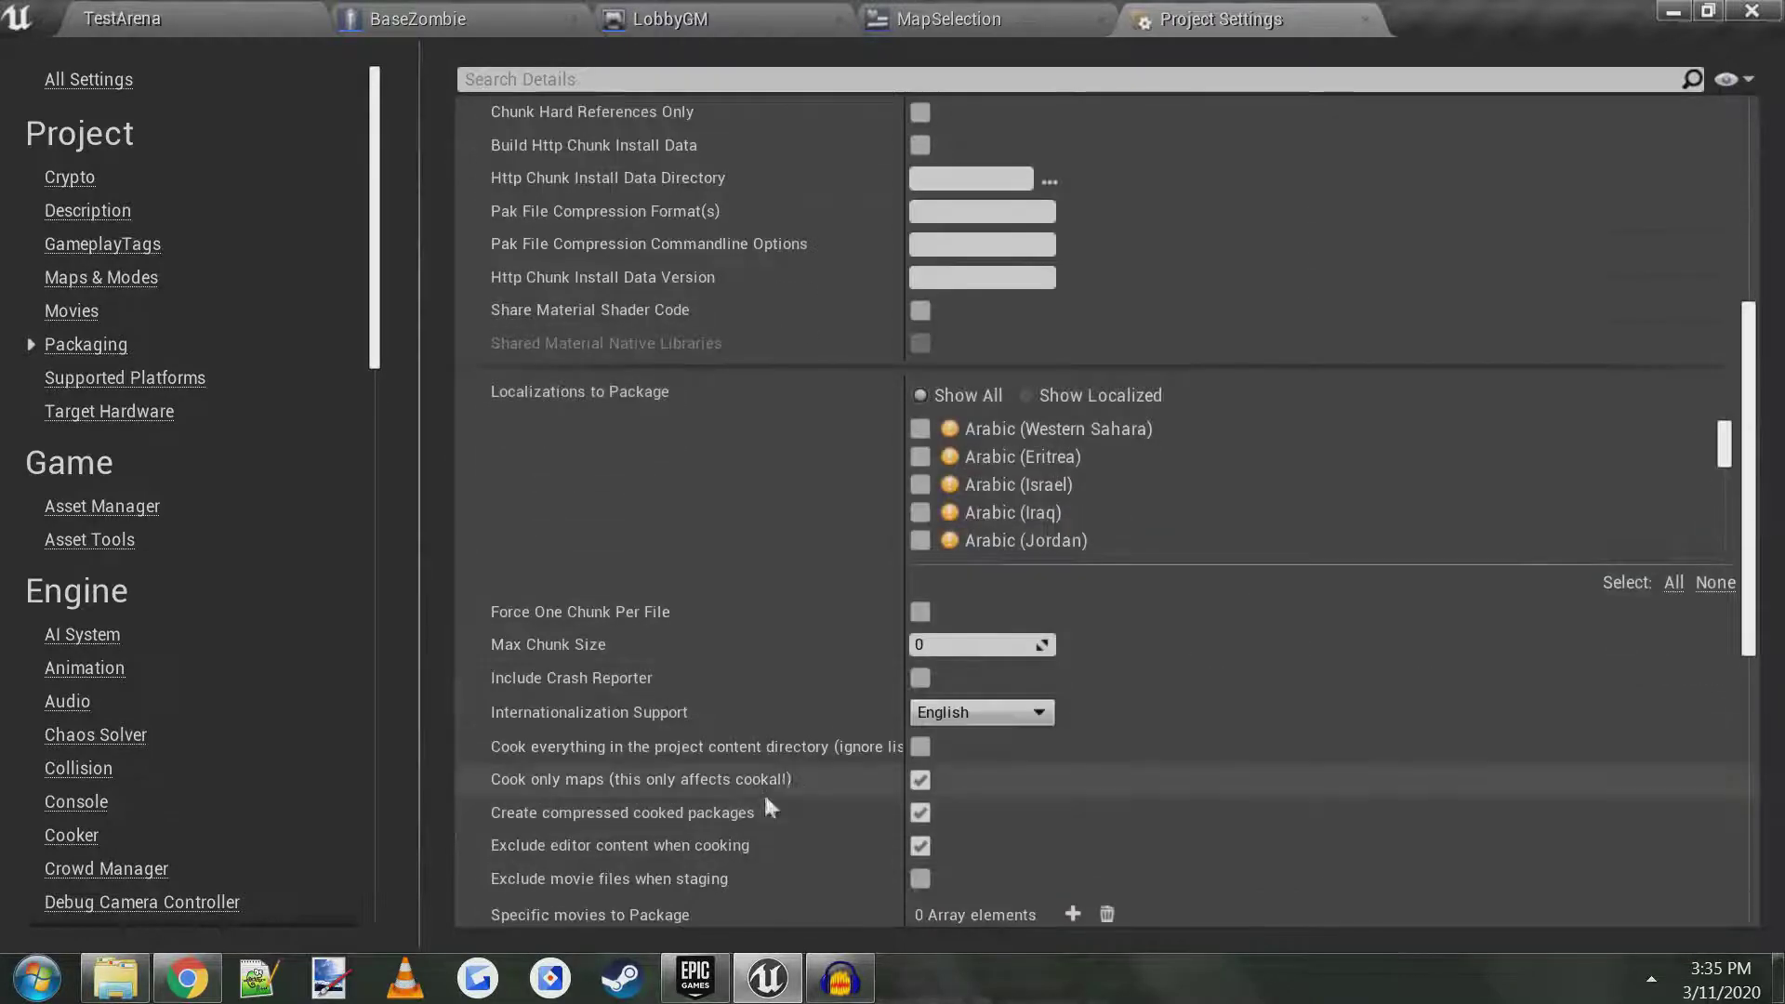
scroll(1255, 668, "down", 3)
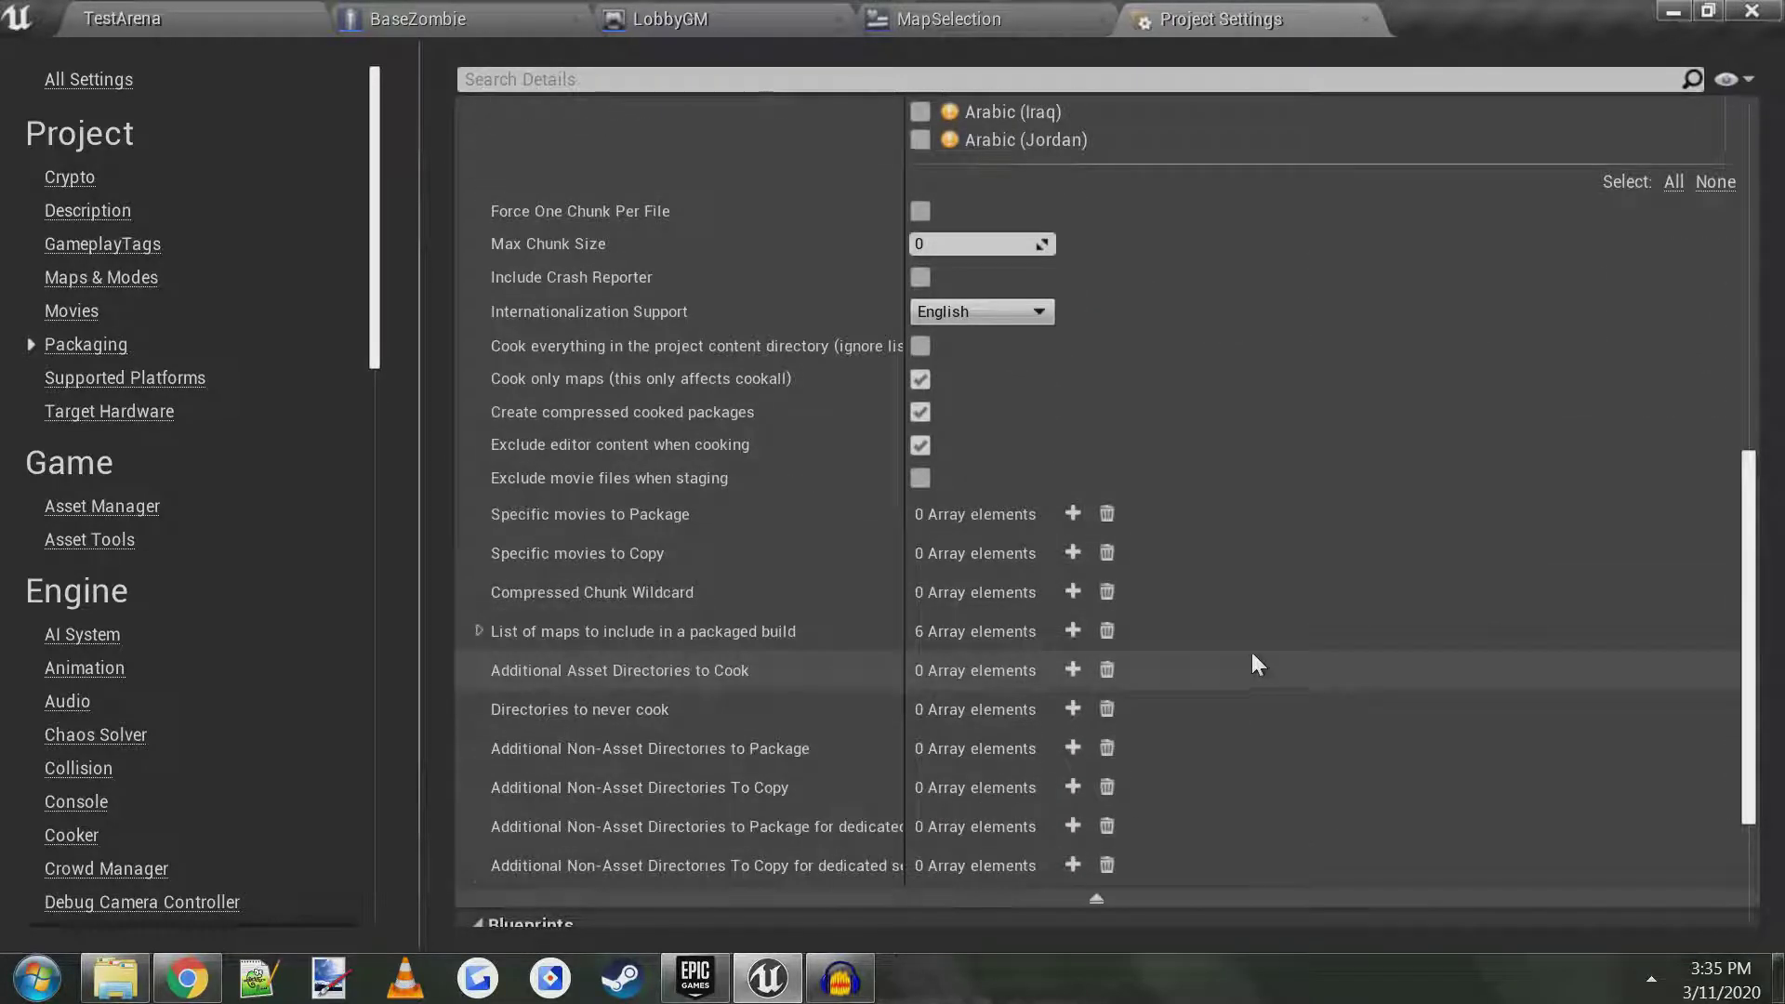
scroll(1251, 651, "down", 1)
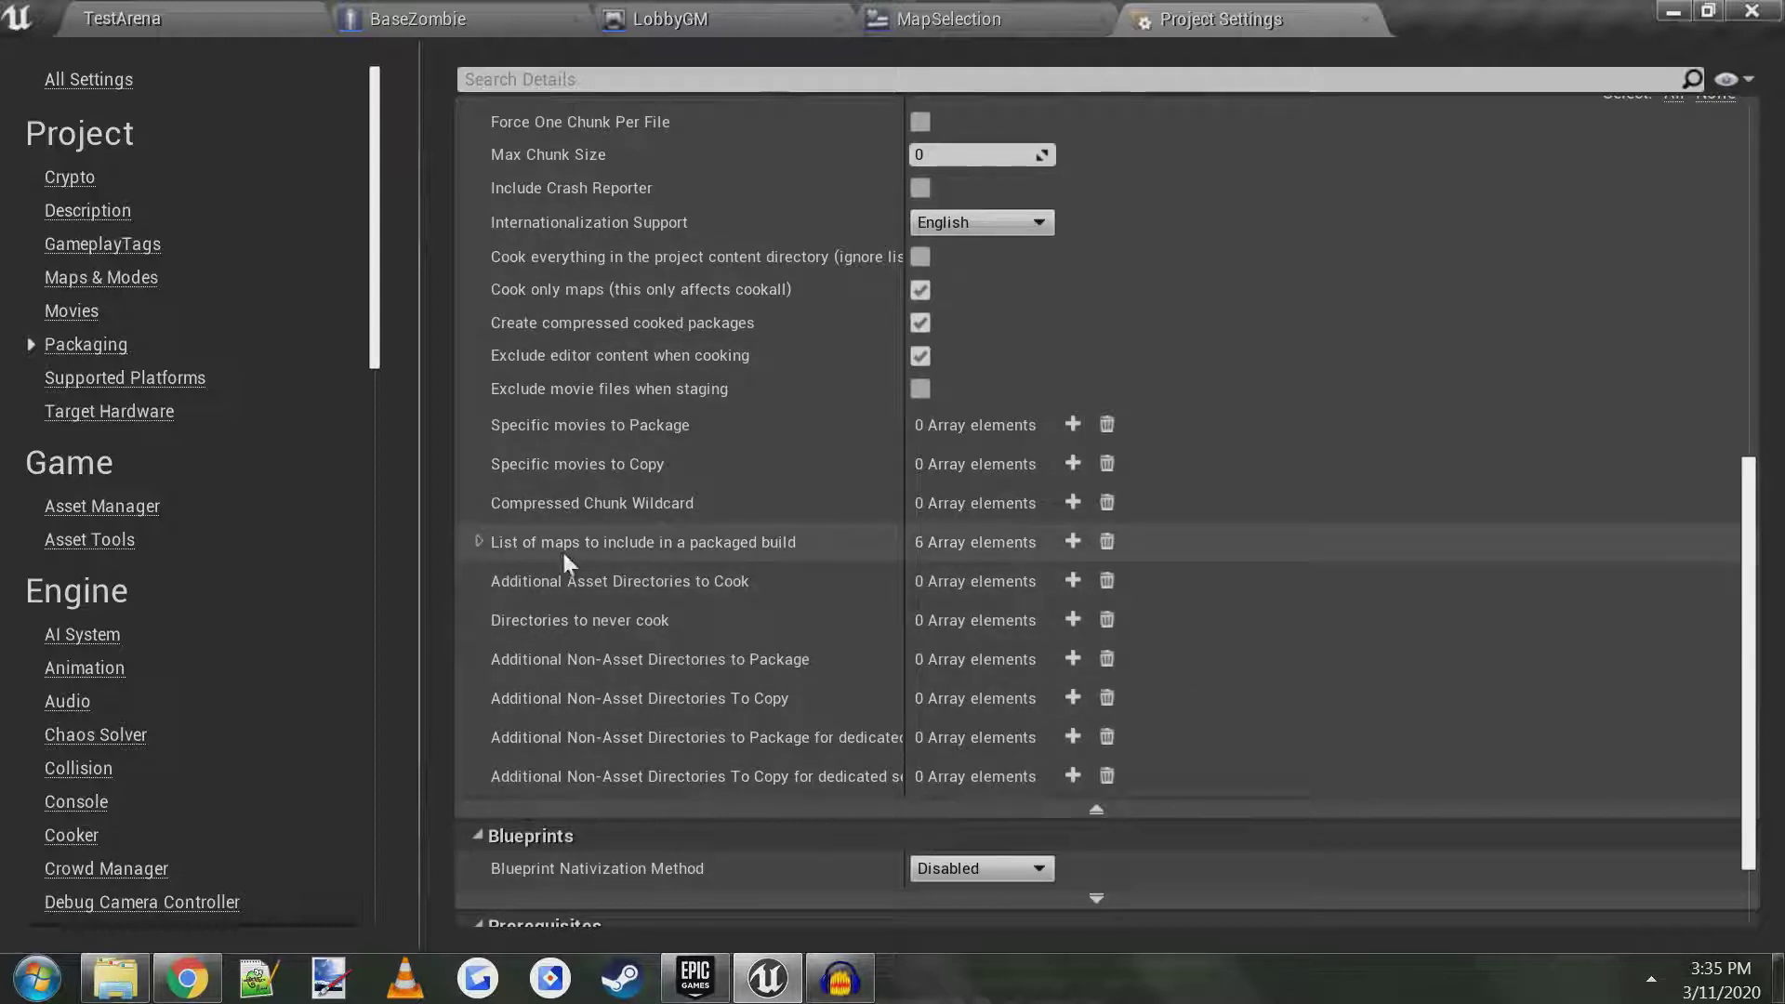
left_click(478, 542)
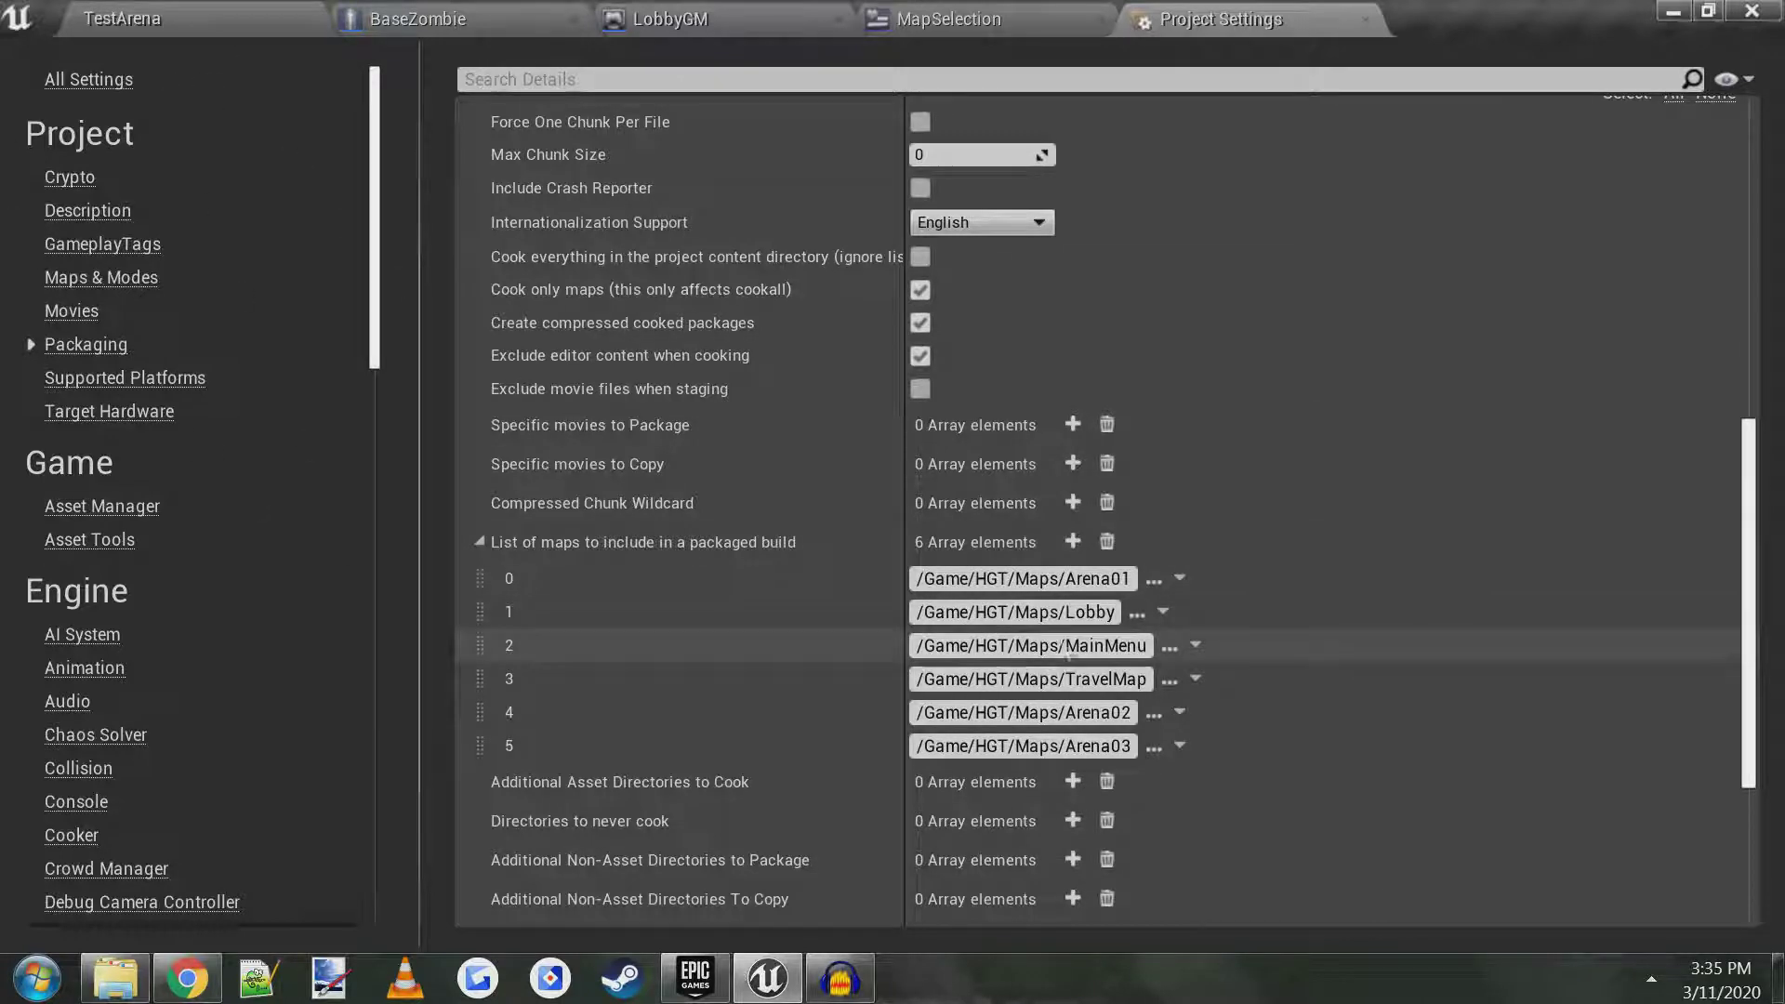
- Add a seventh map entry pointing to HGT/Maps/TestArena.umap
left_click(1069, 543)
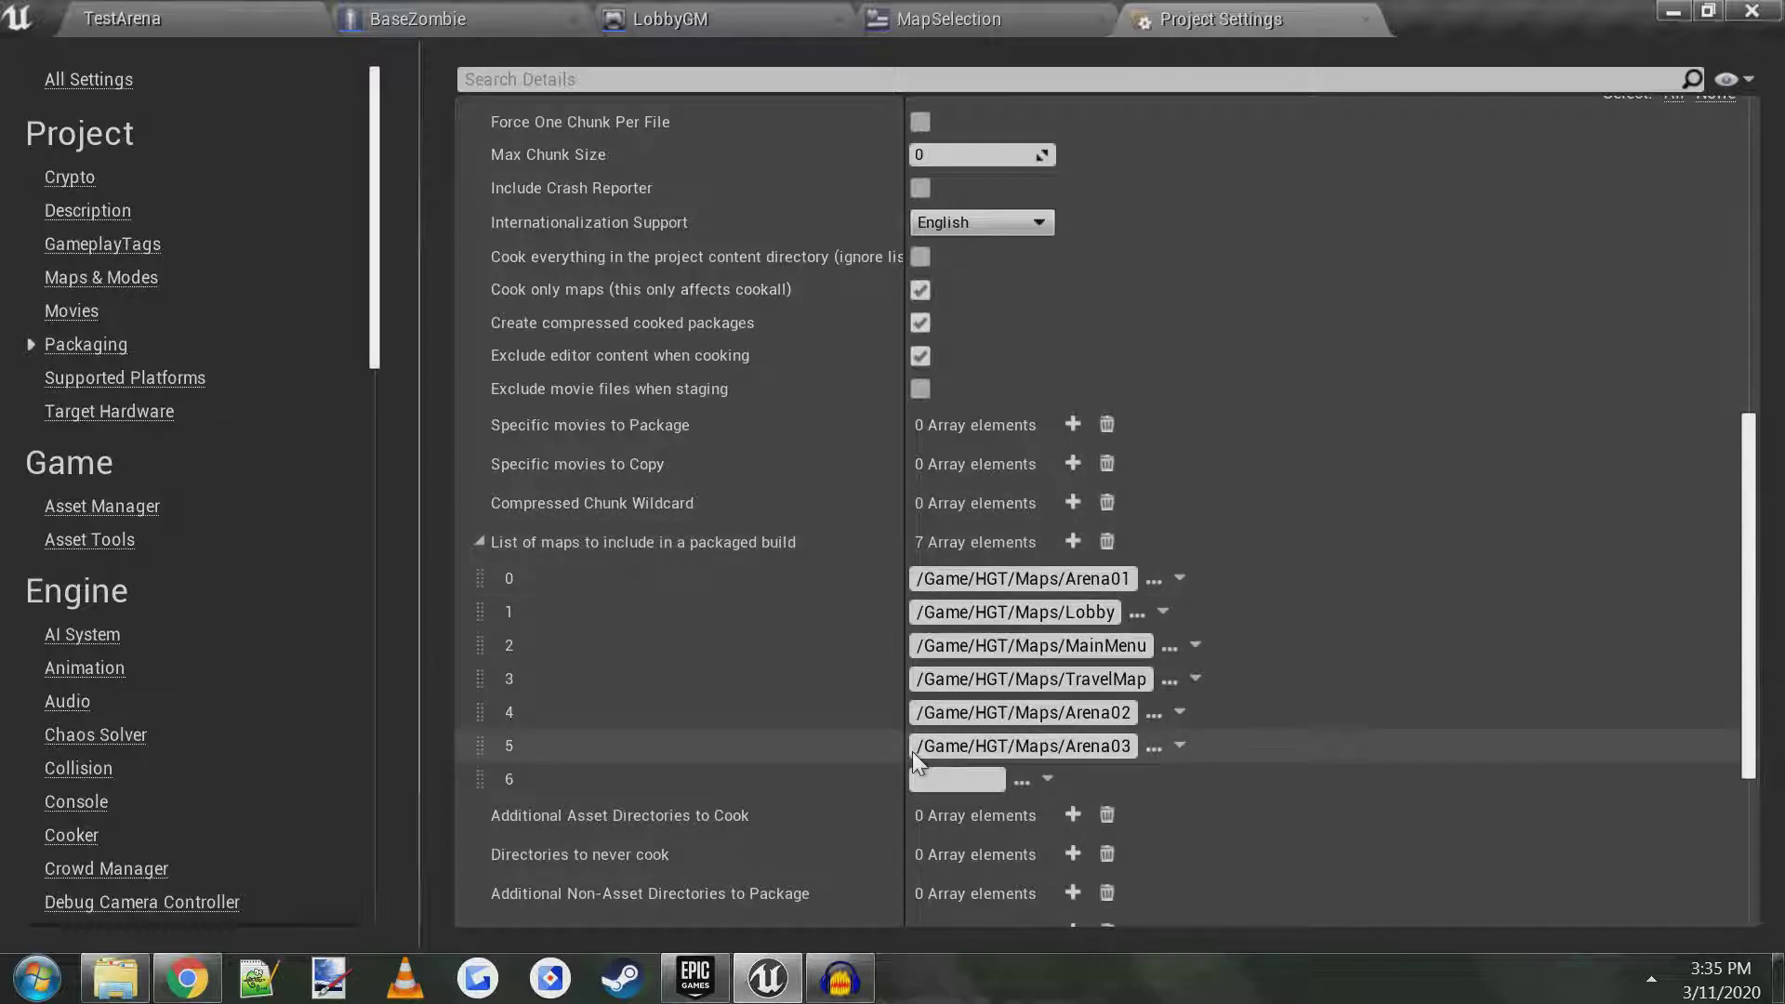
left_click_drag(915, 746, 1068, 746)
left_click(1020, 781)
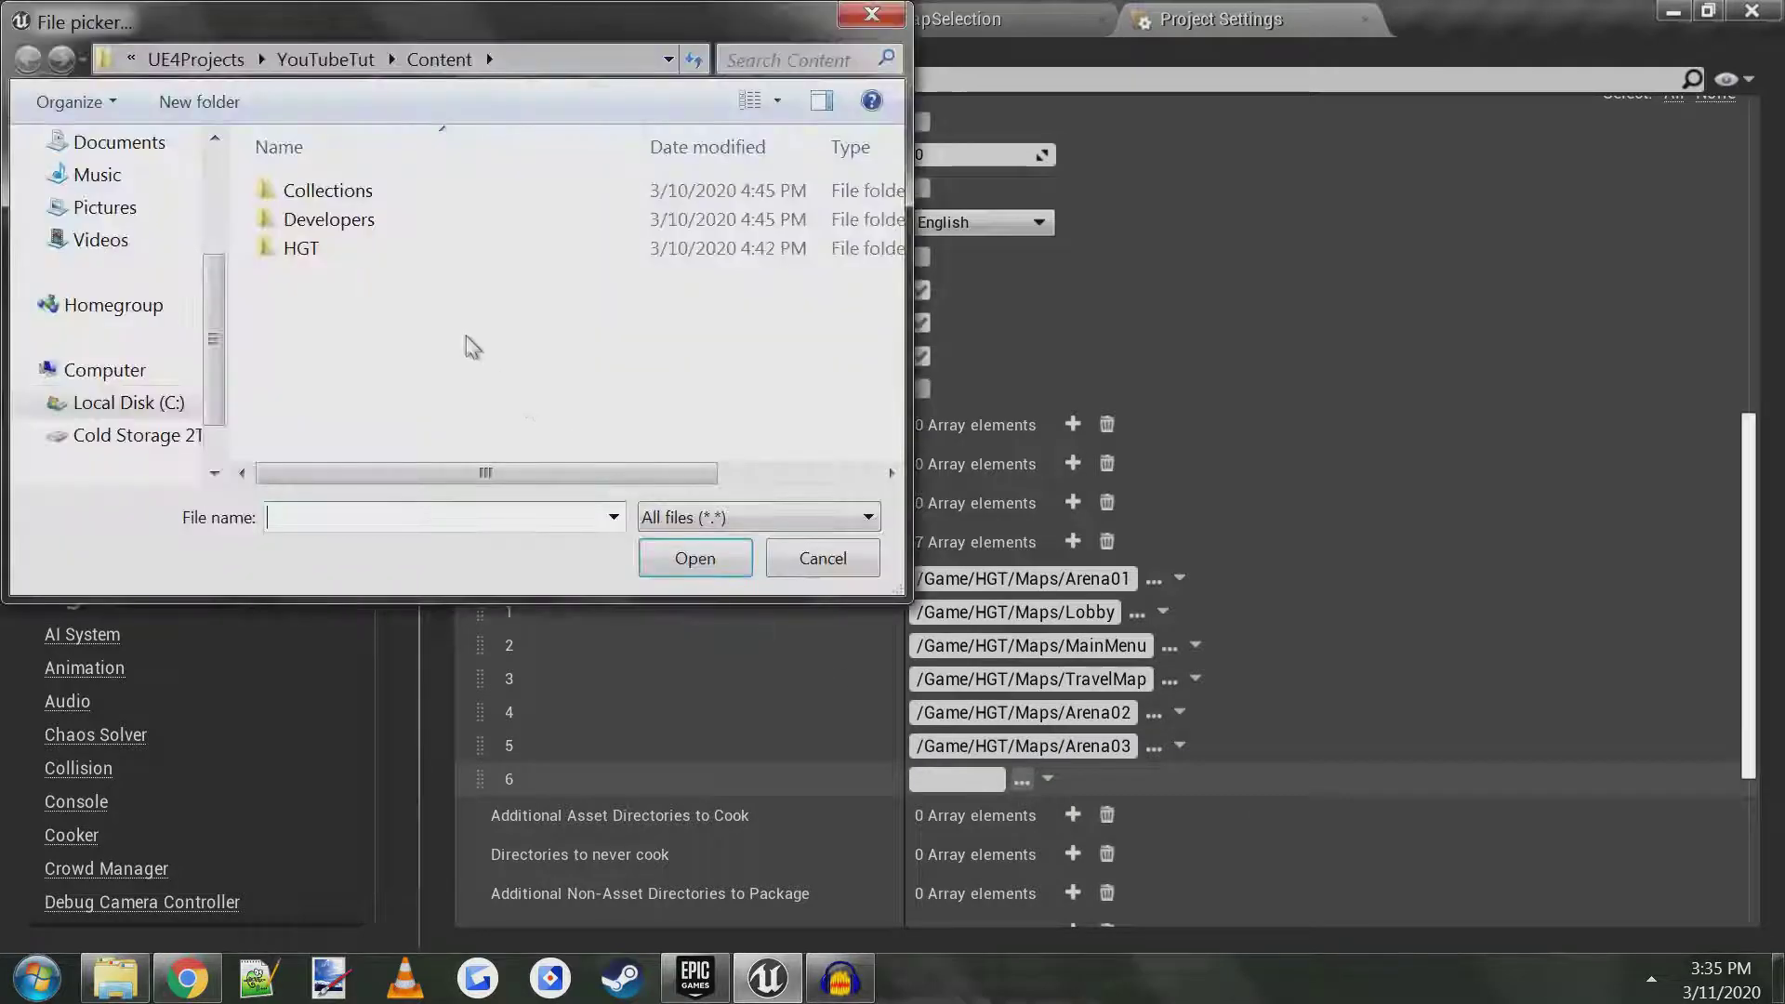
double_click(325, 245)
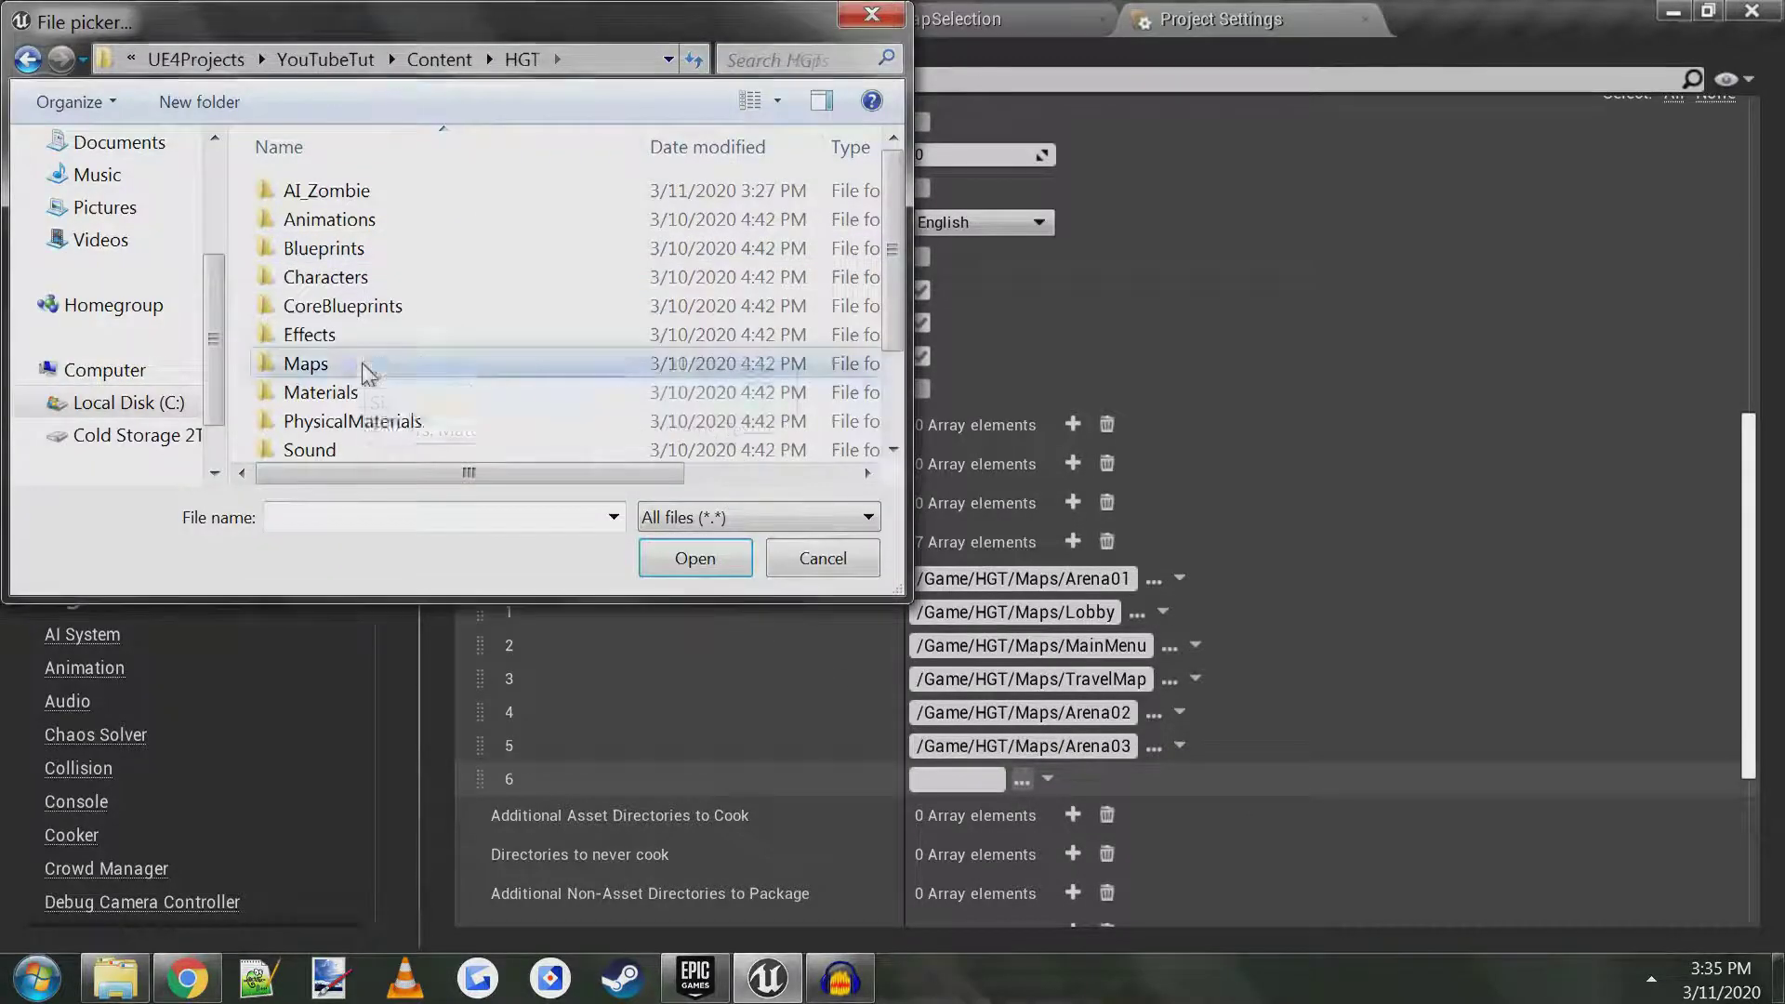
double_click(365, 368)
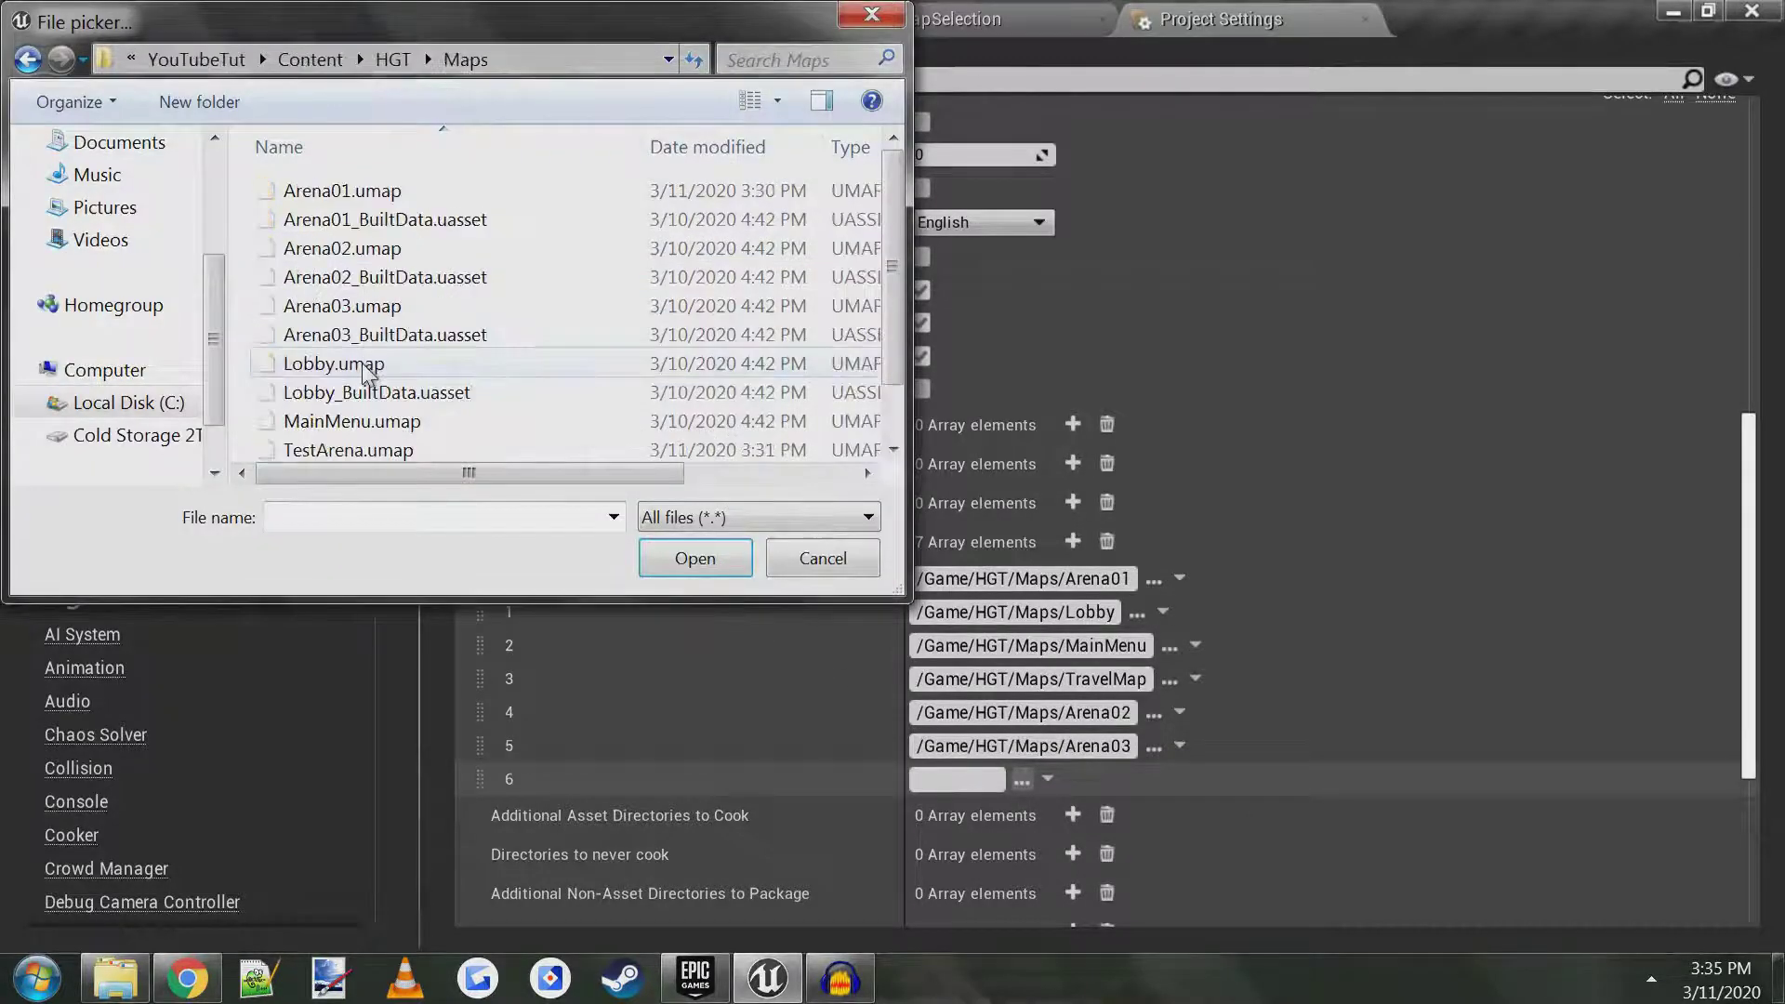
left_click(372, 450)
scroll(381, 446, "down", 1)
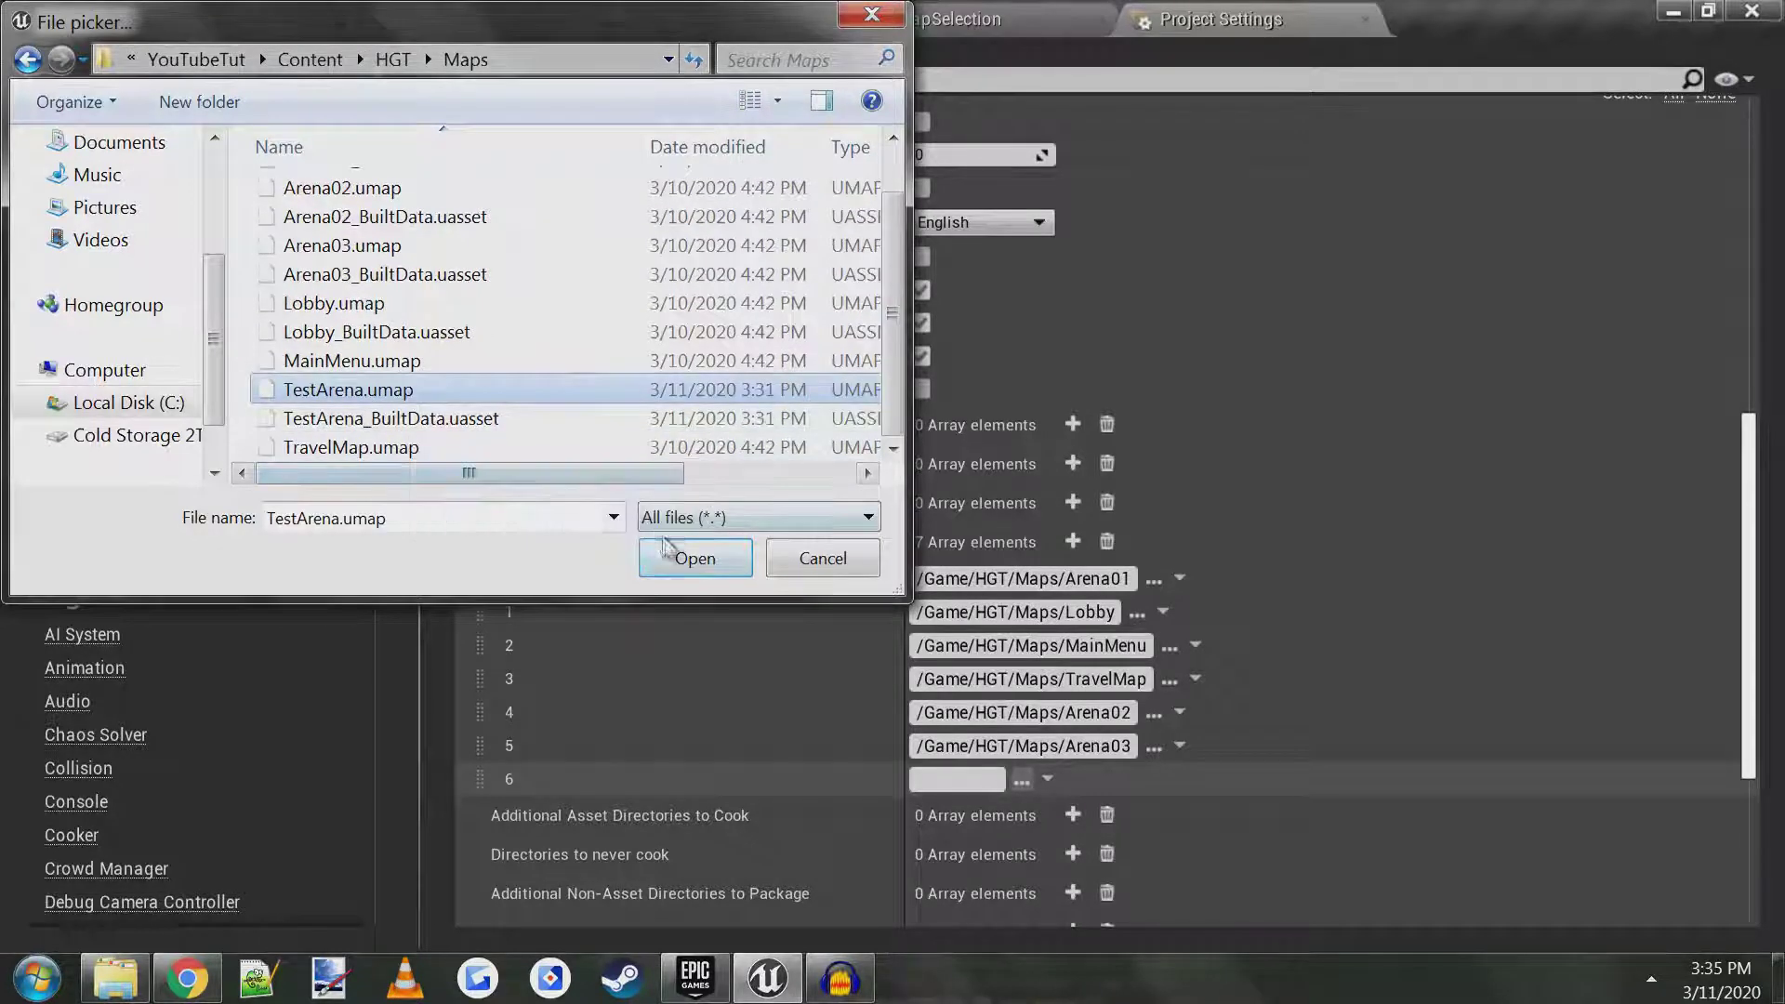
left_click(693, 559)
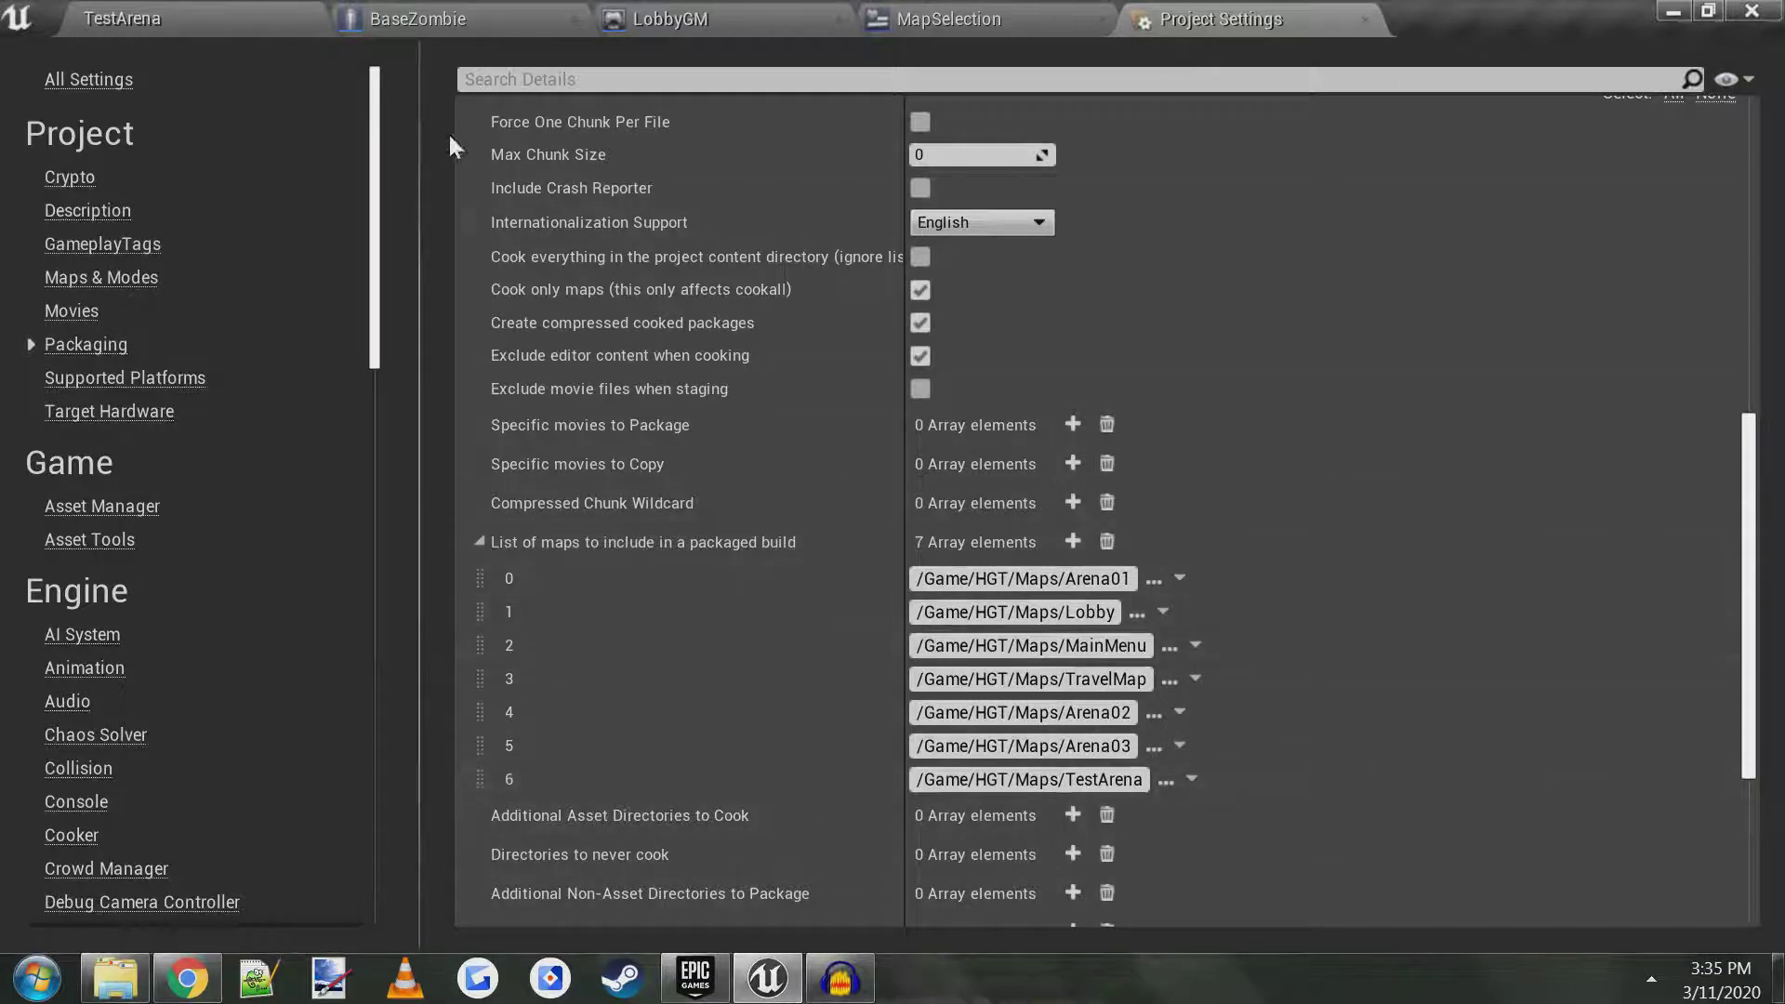
- Close Project Settings, return to the TestArena editor, and decline saving when opening MainMenu
left_click(1365, 21)
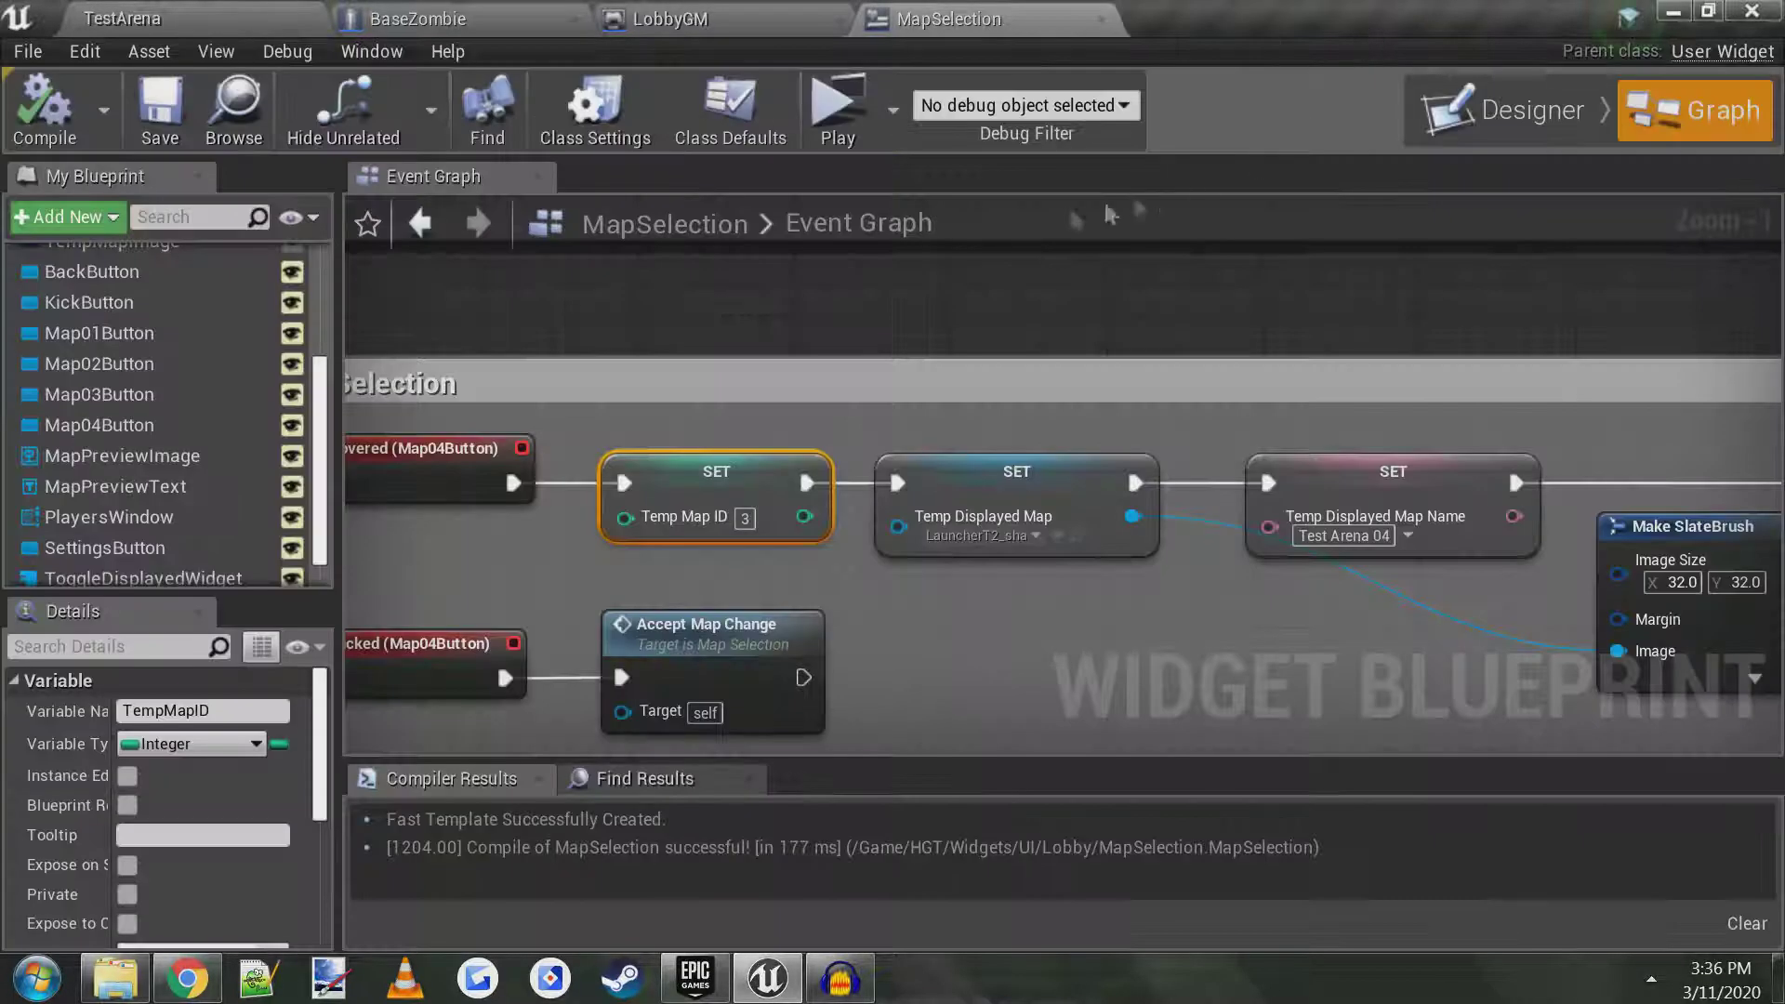
left_click(185, 12)
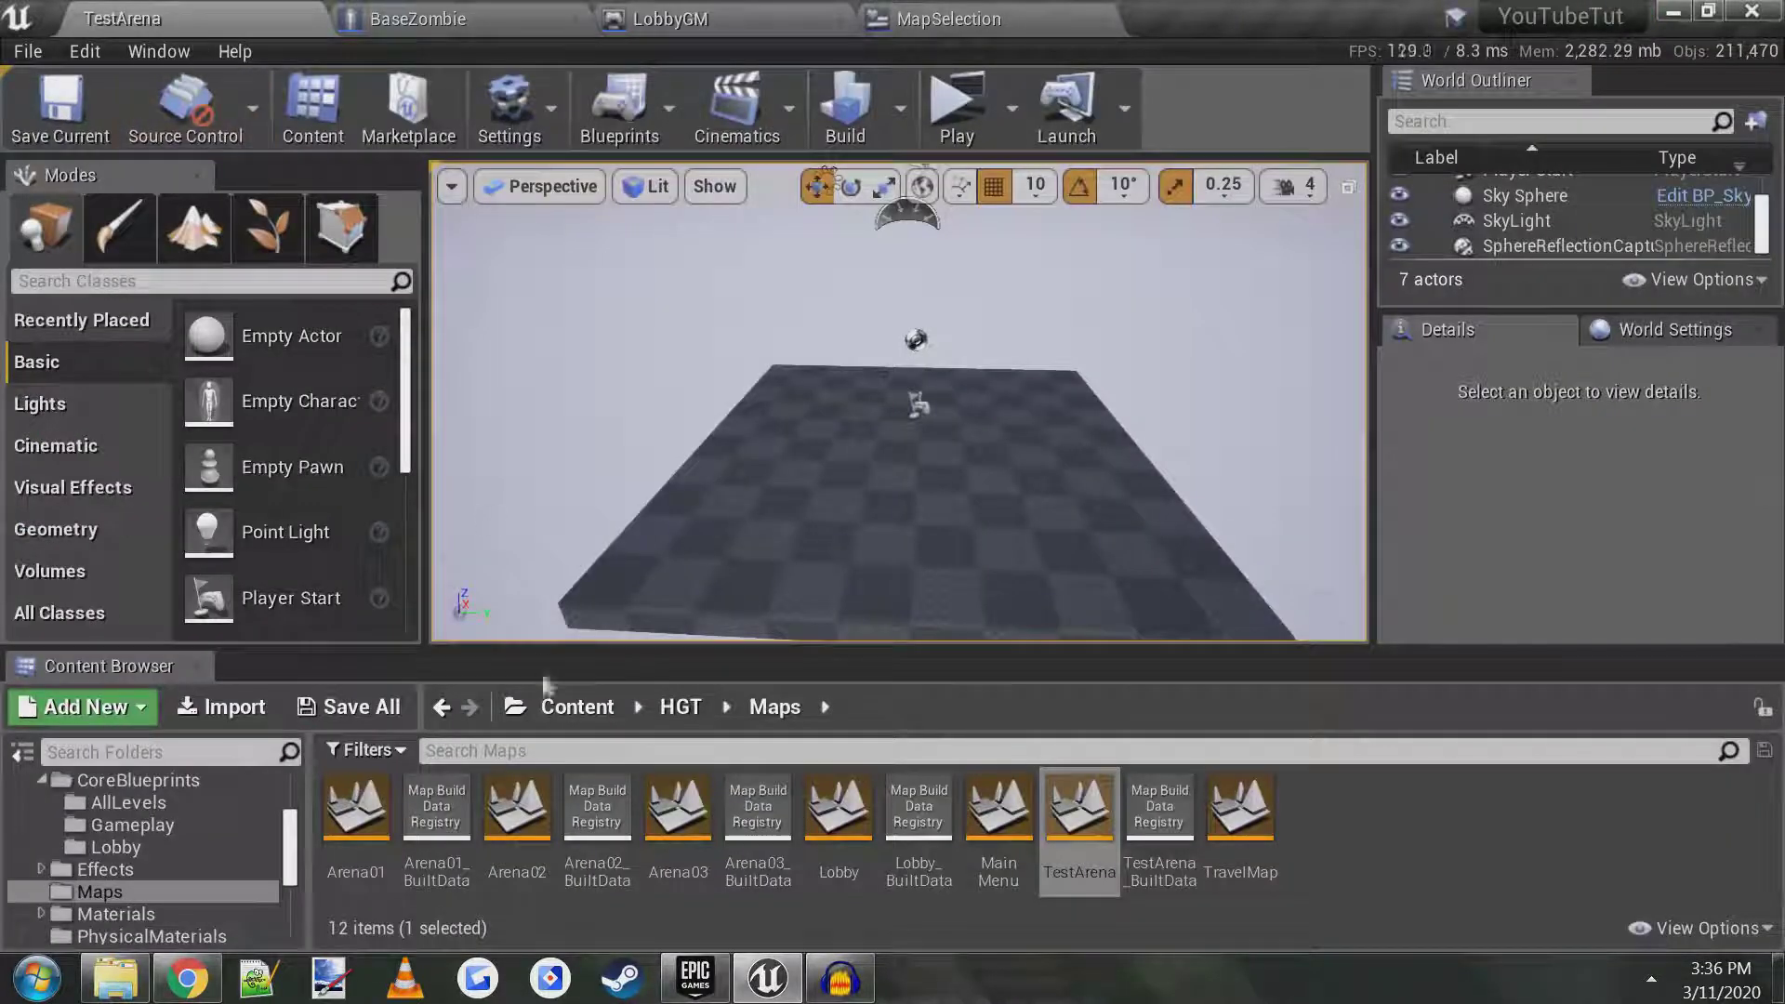
double_click(1023, 820)
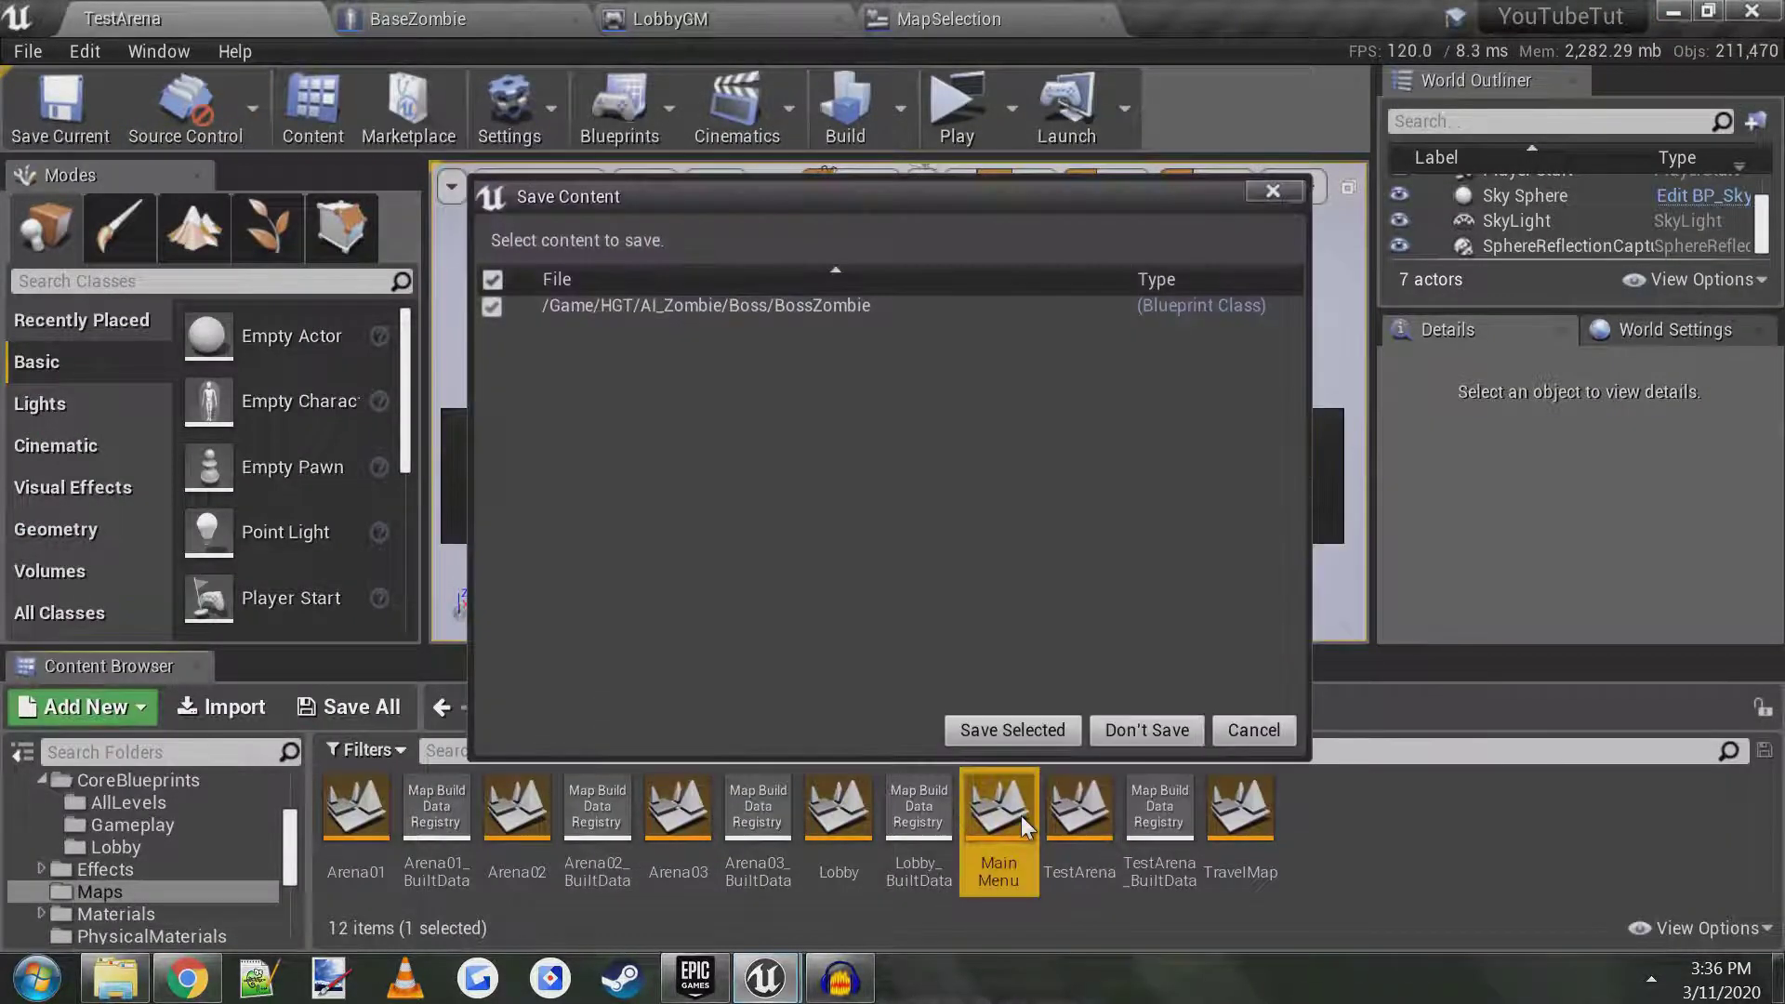
left_click(1255, 730)
- Open the Lobby map, saving the BossZombie blueprint, and play it in a standalone window
double_click(839, 816)
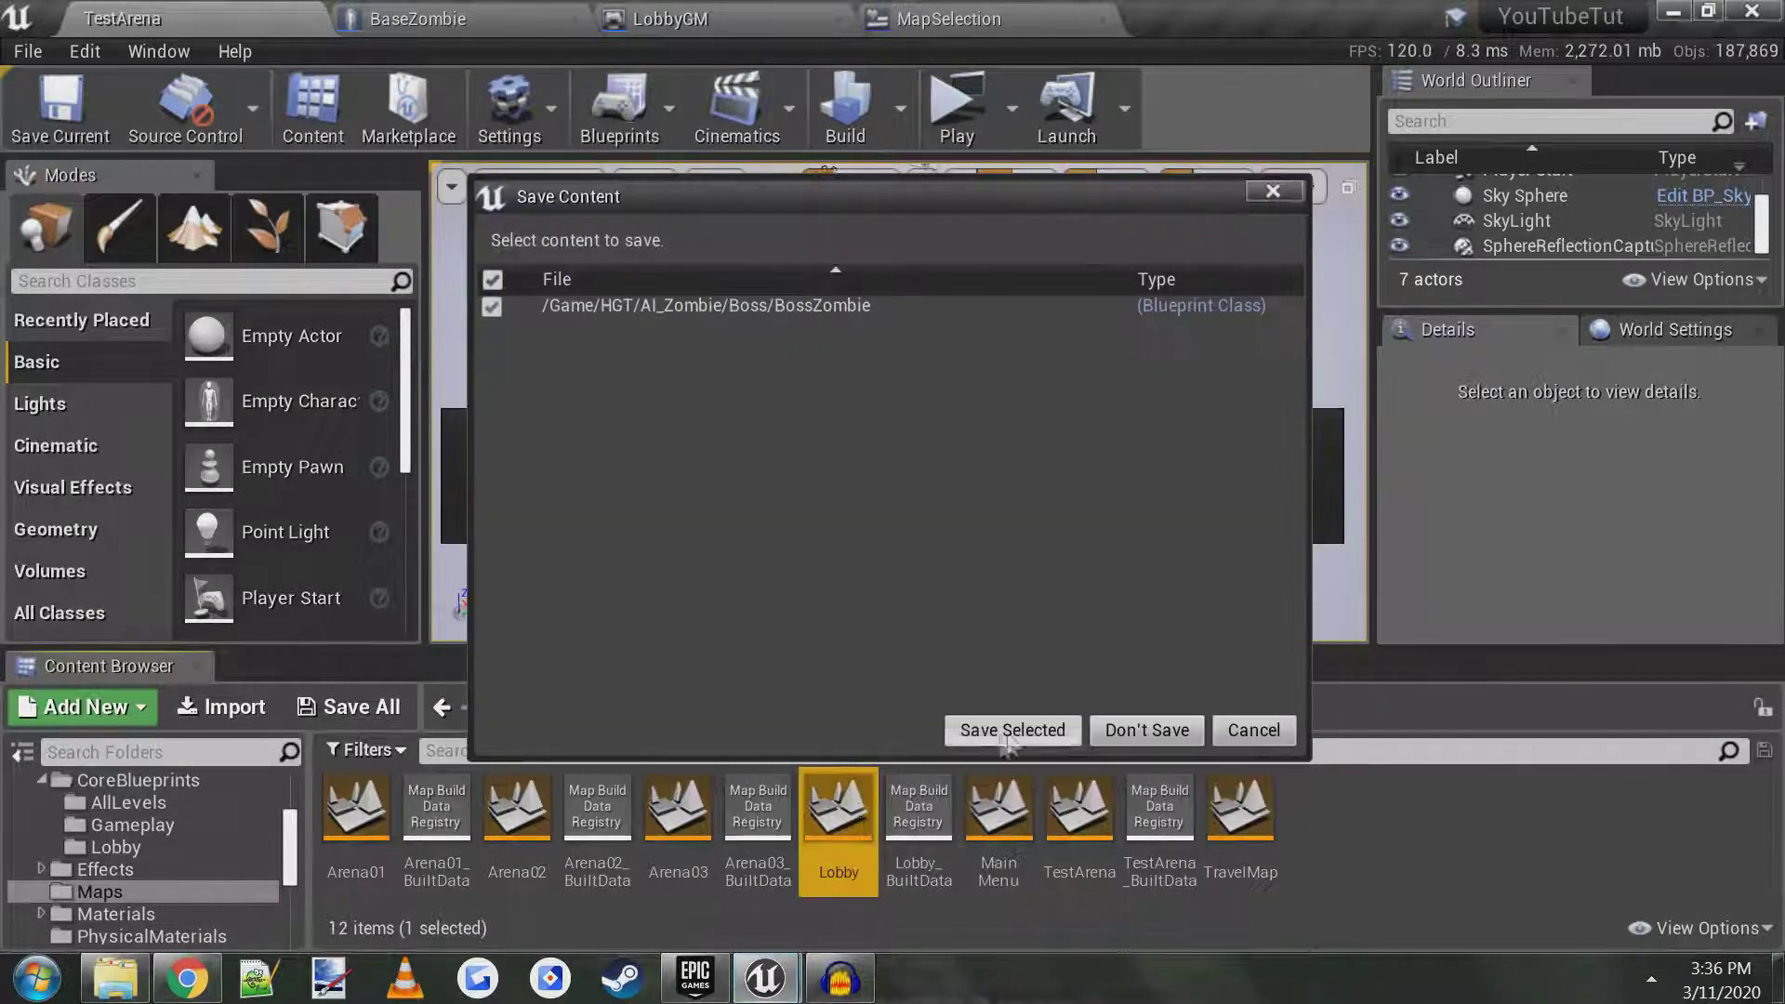
left_click(1009, 735)
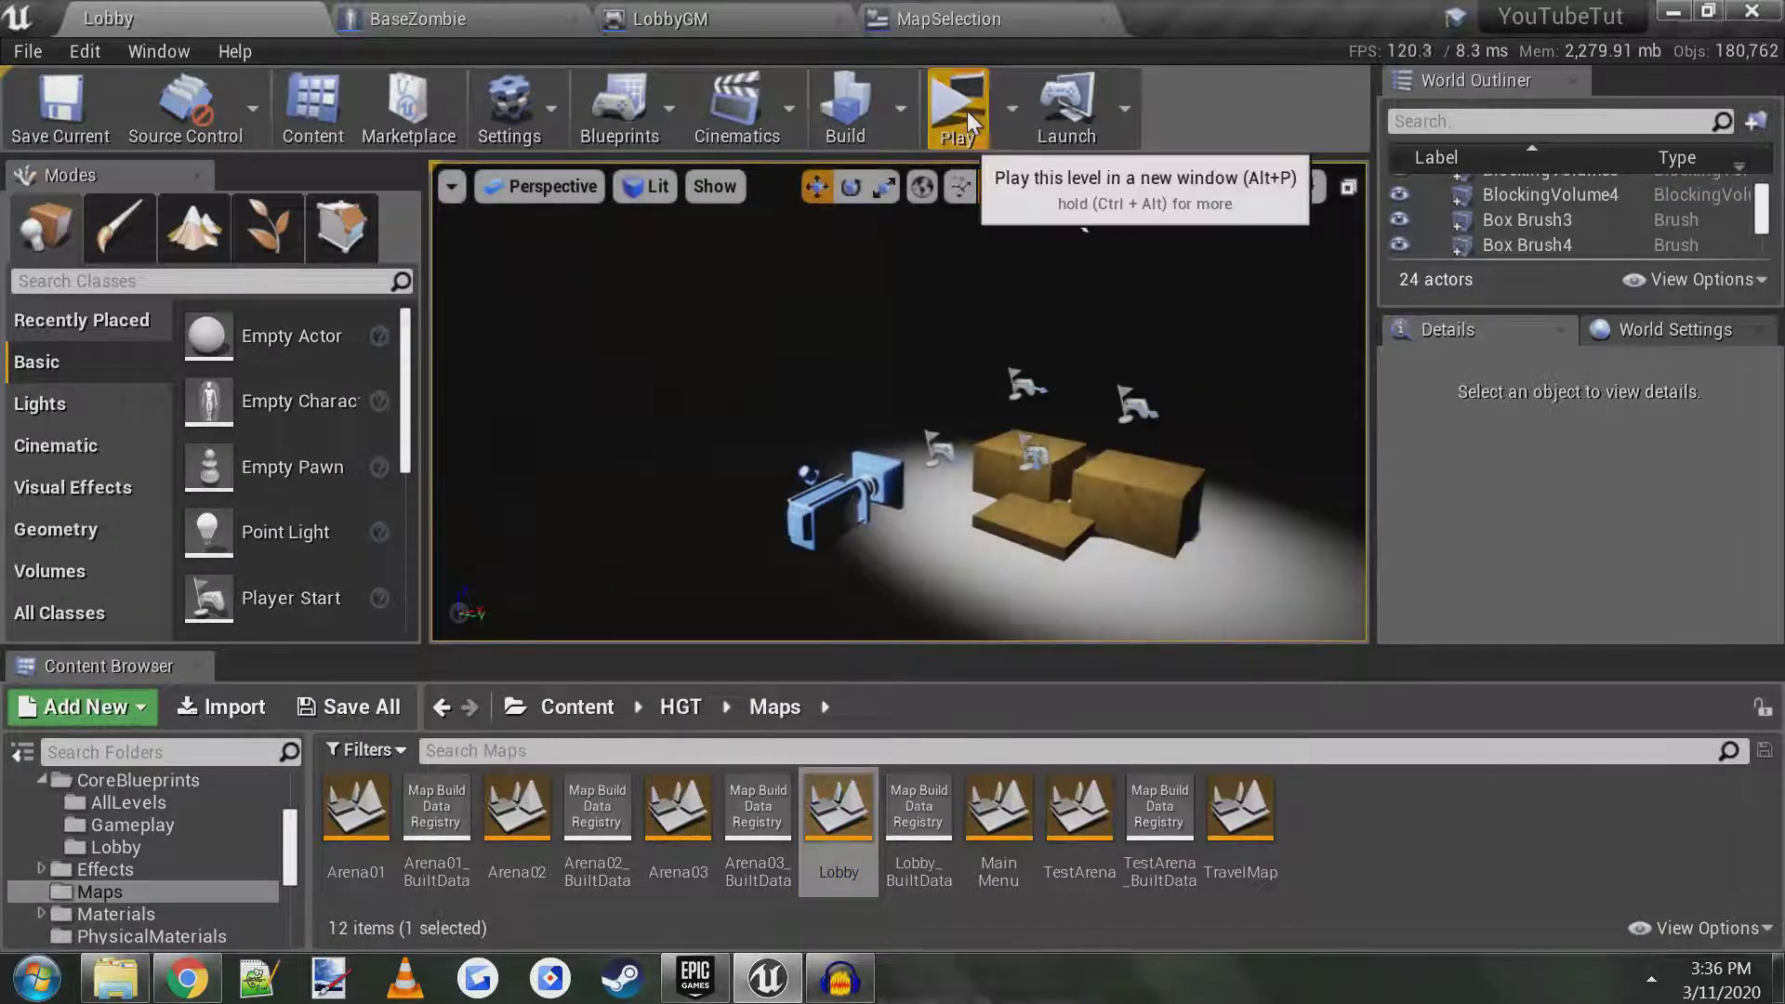
left_click(967, 109)
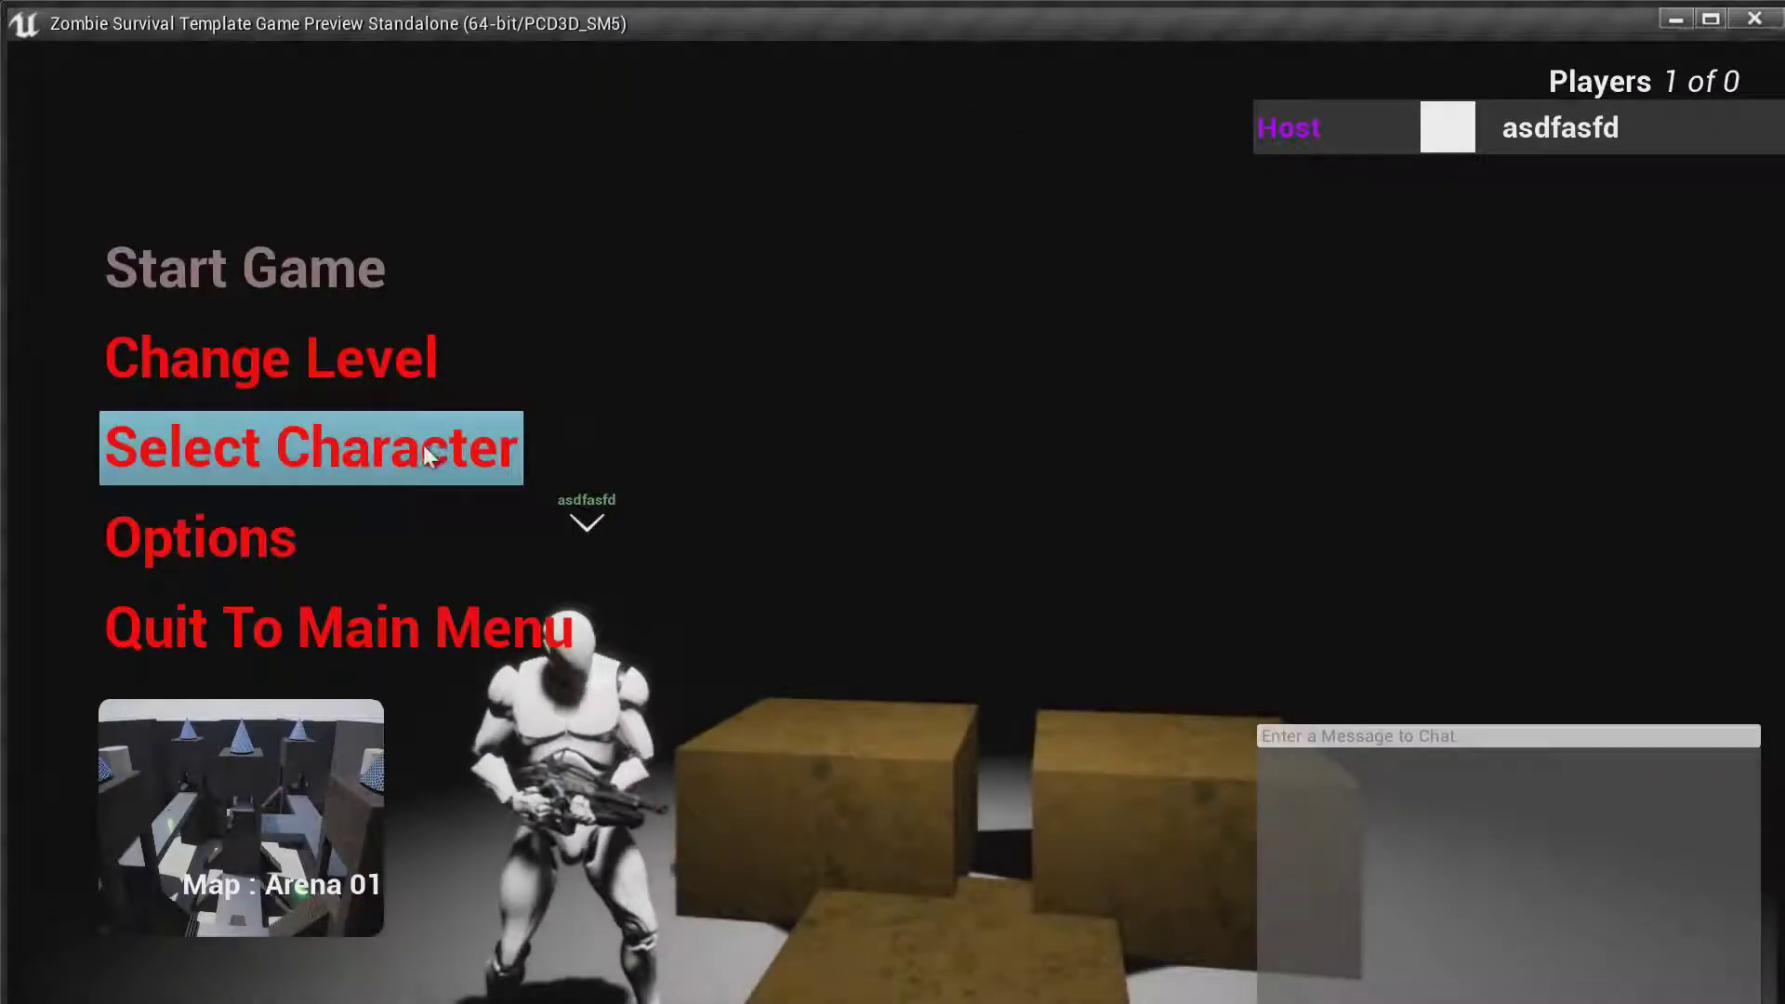
left_click(357, 371)
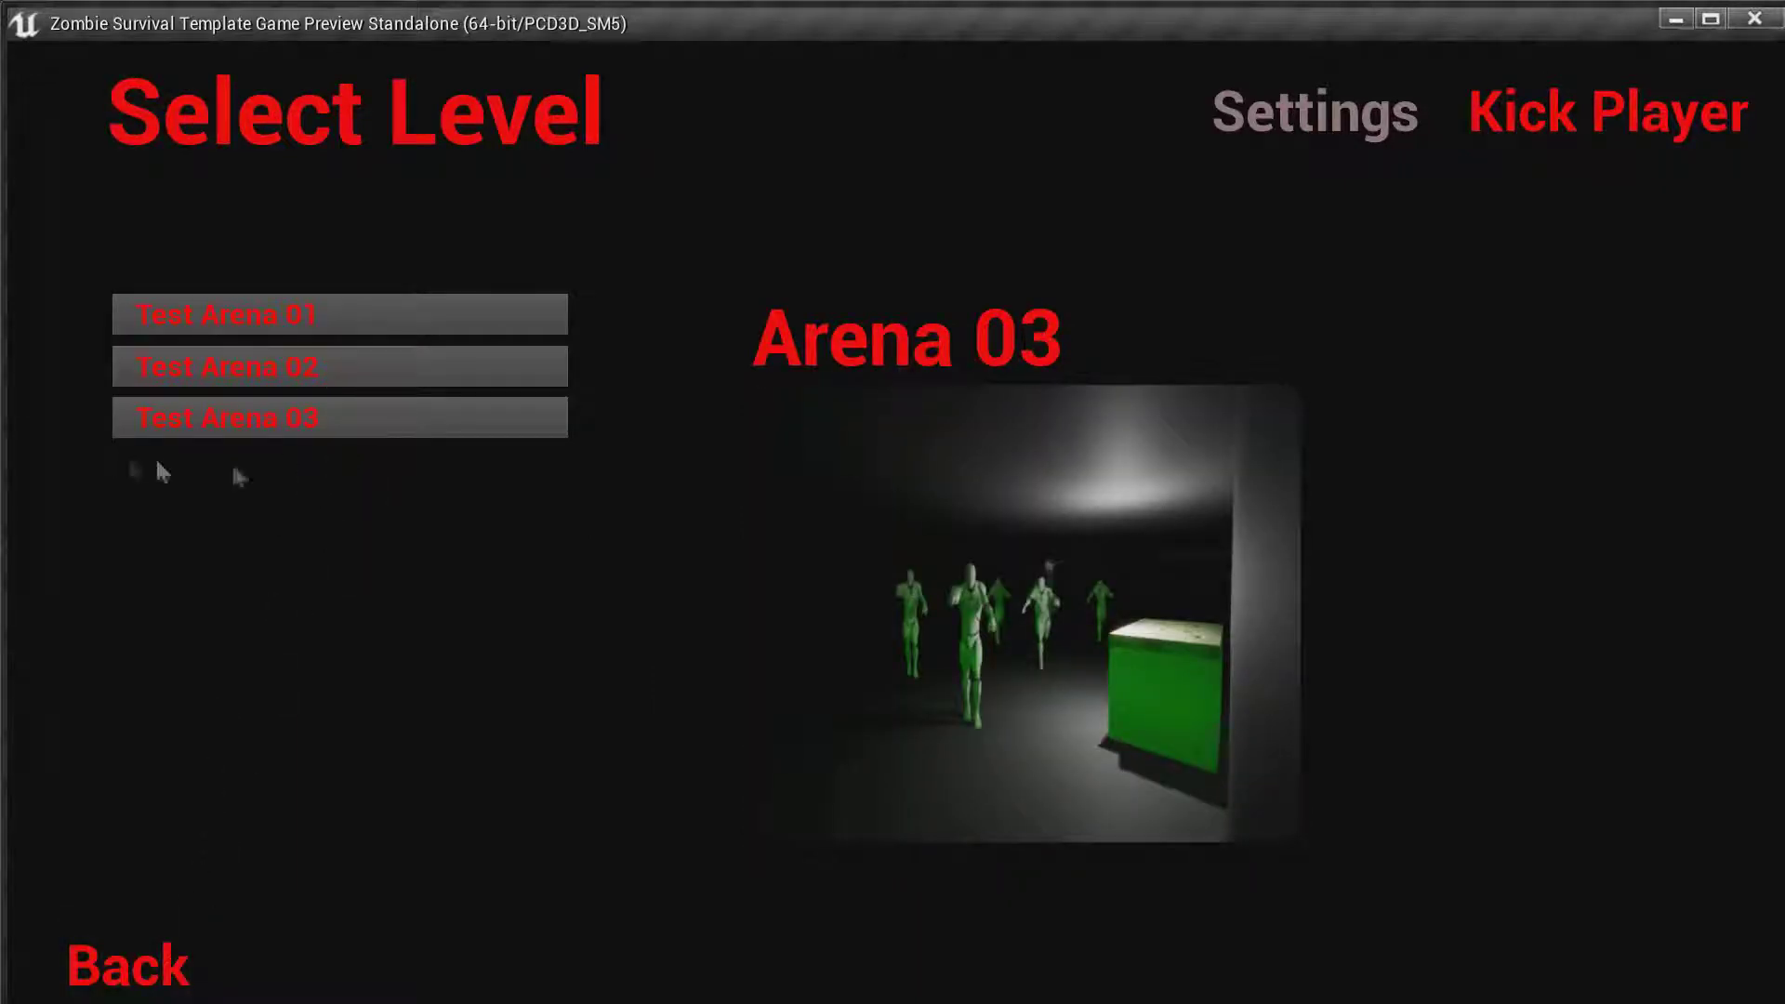
left_click(176, 950)
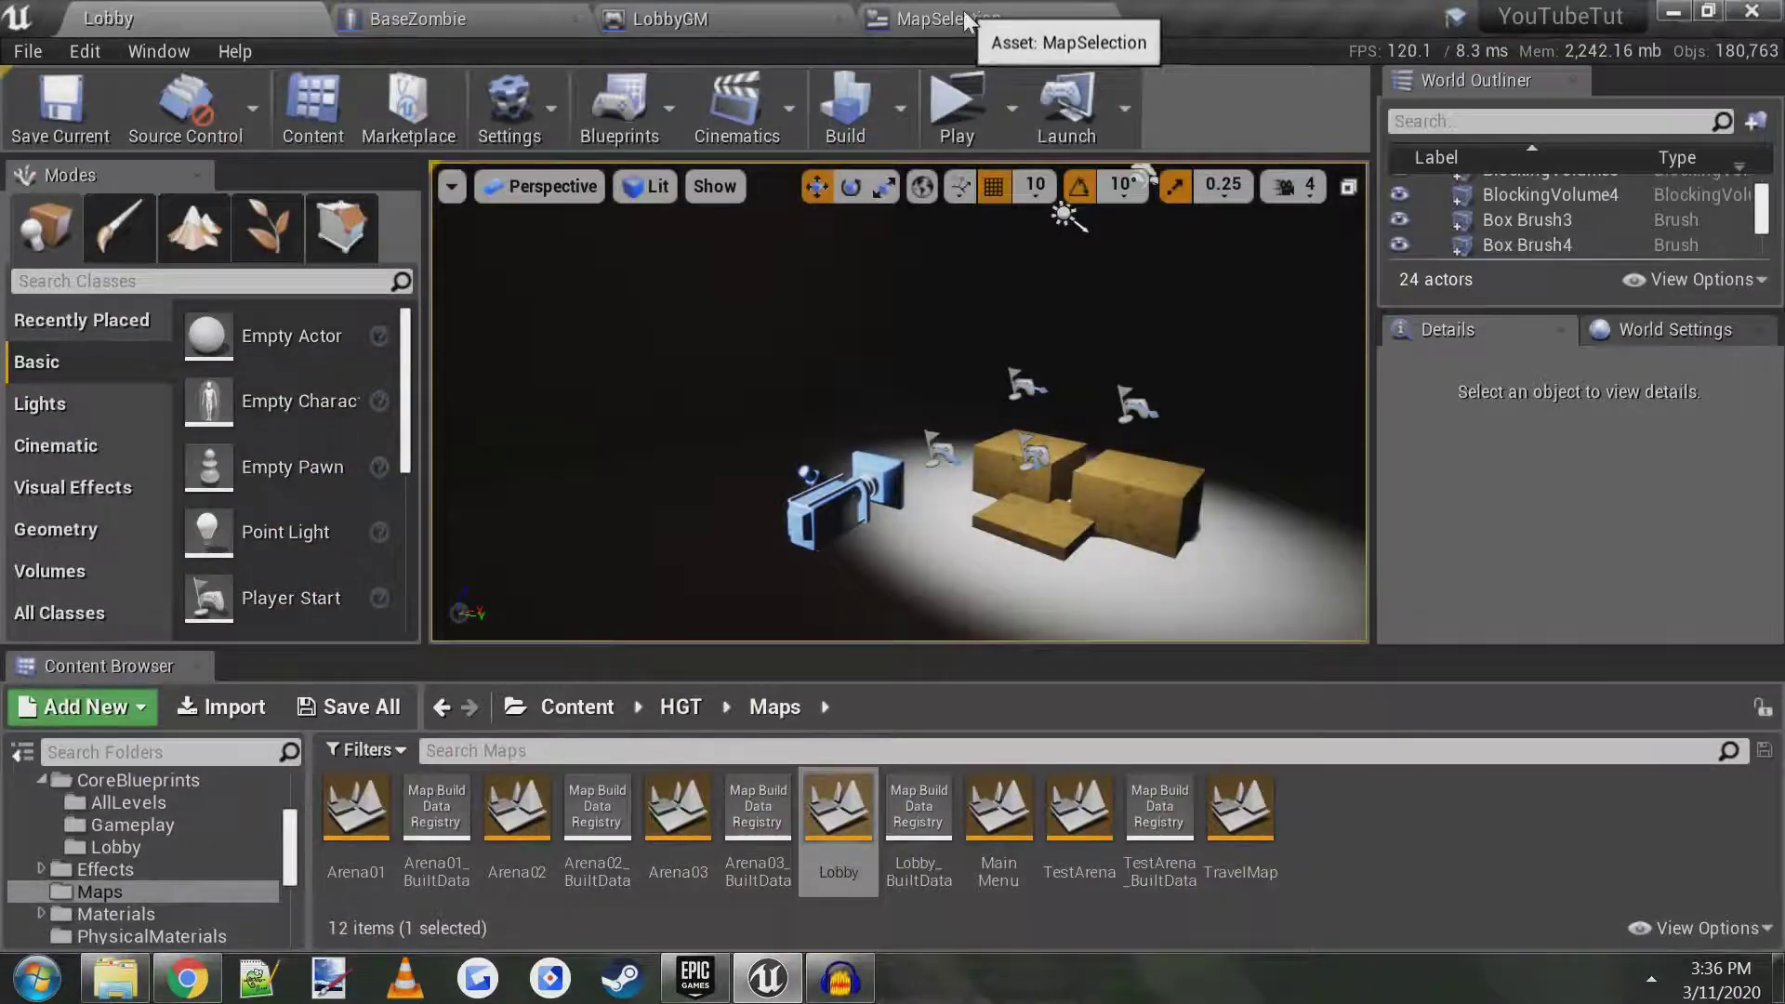
left_click(962, 20)
- In the MapSelection designer, set Map04Button's Visibility from Collapsed to Visible
scroll(952, 341, "down", 4)
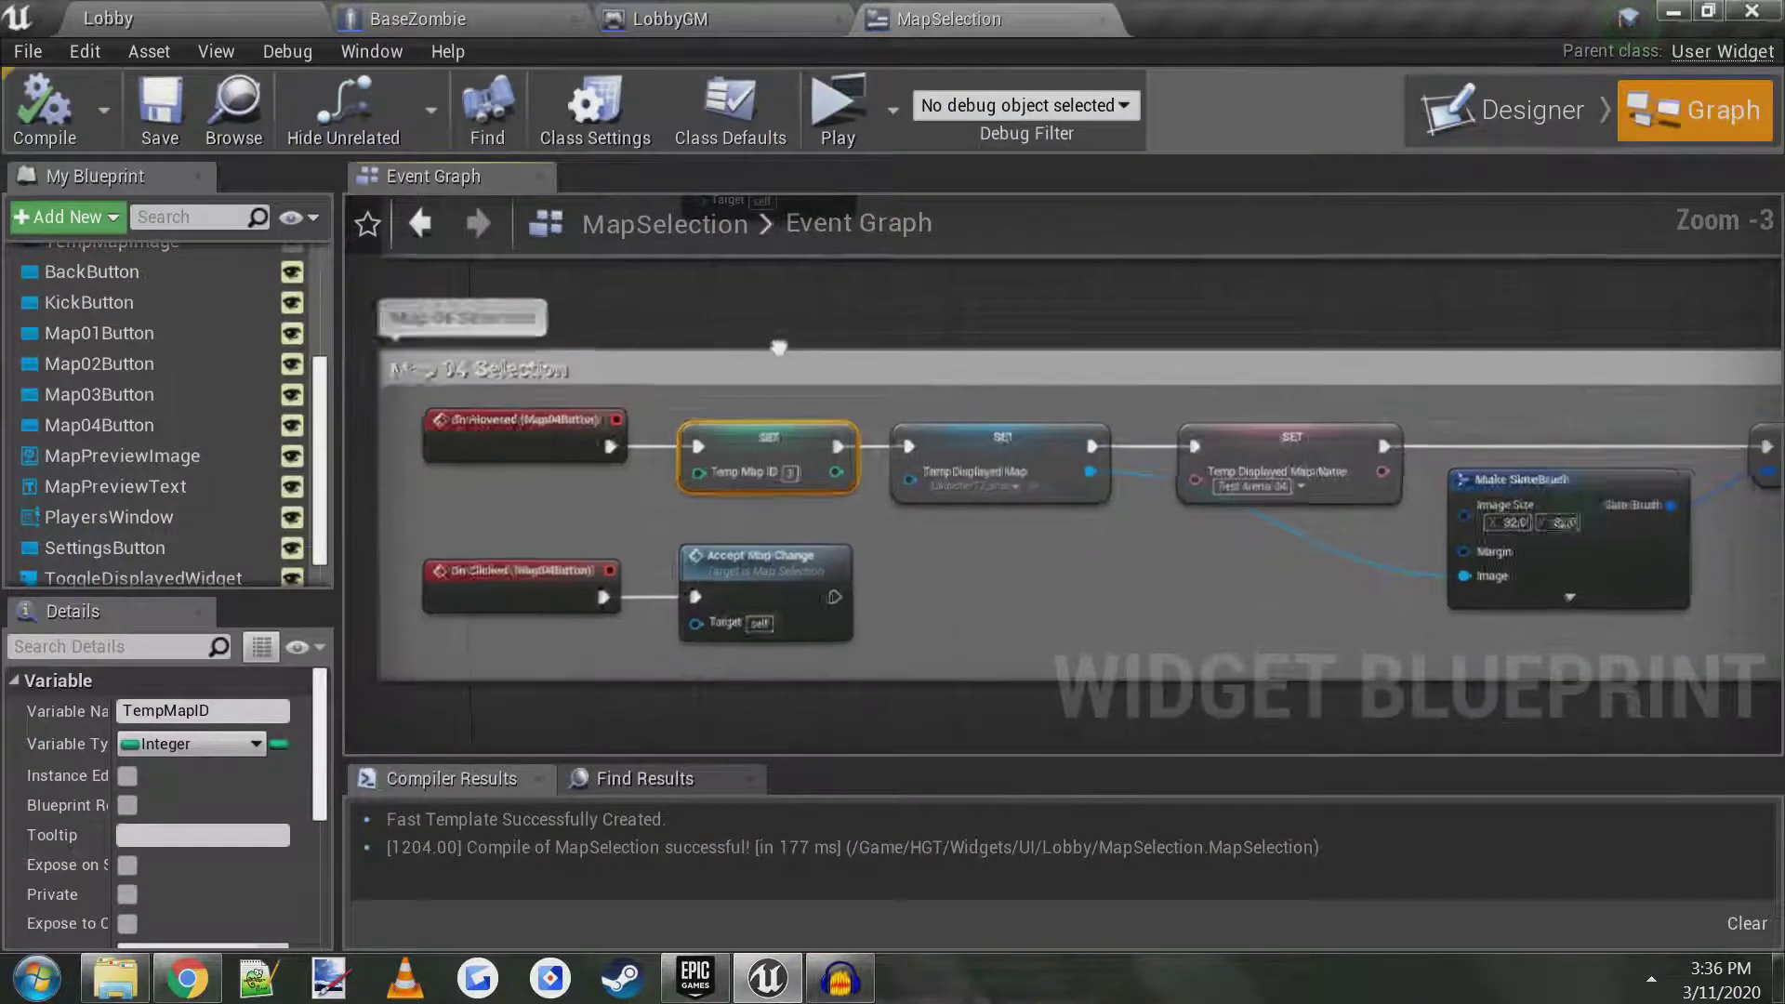
left_click(1532, 109)
scroll(641, 437, "up", 3)
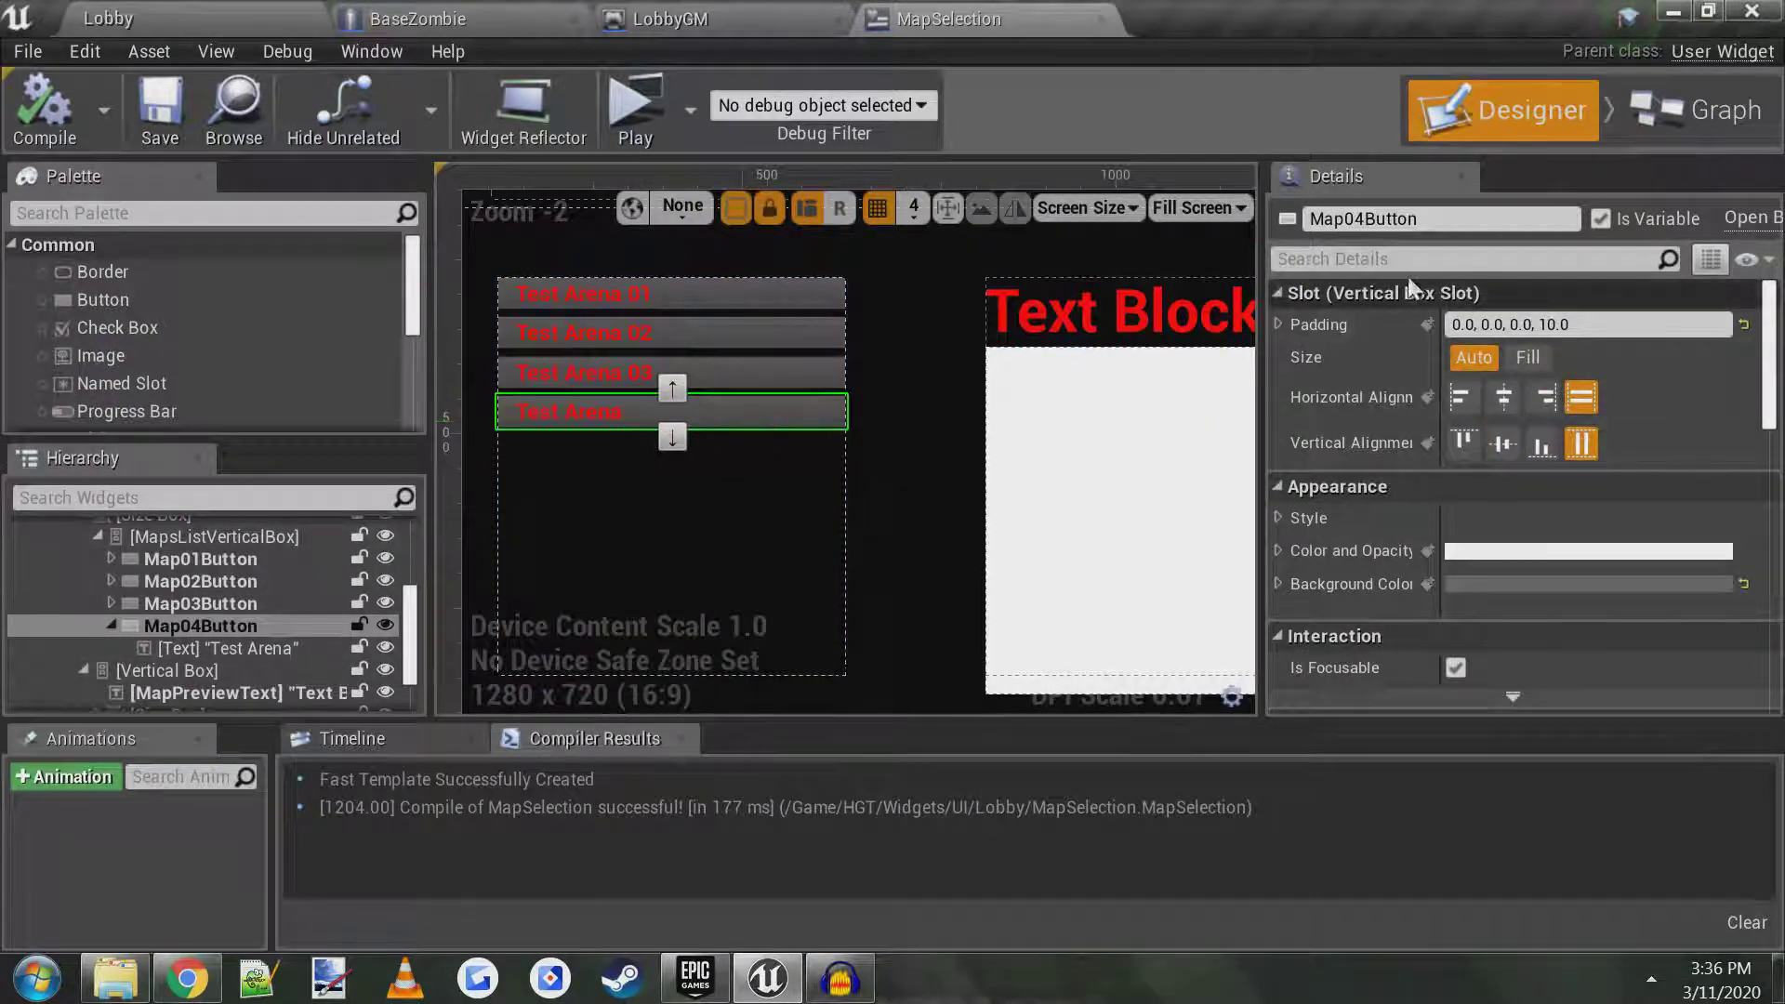
type("vis")
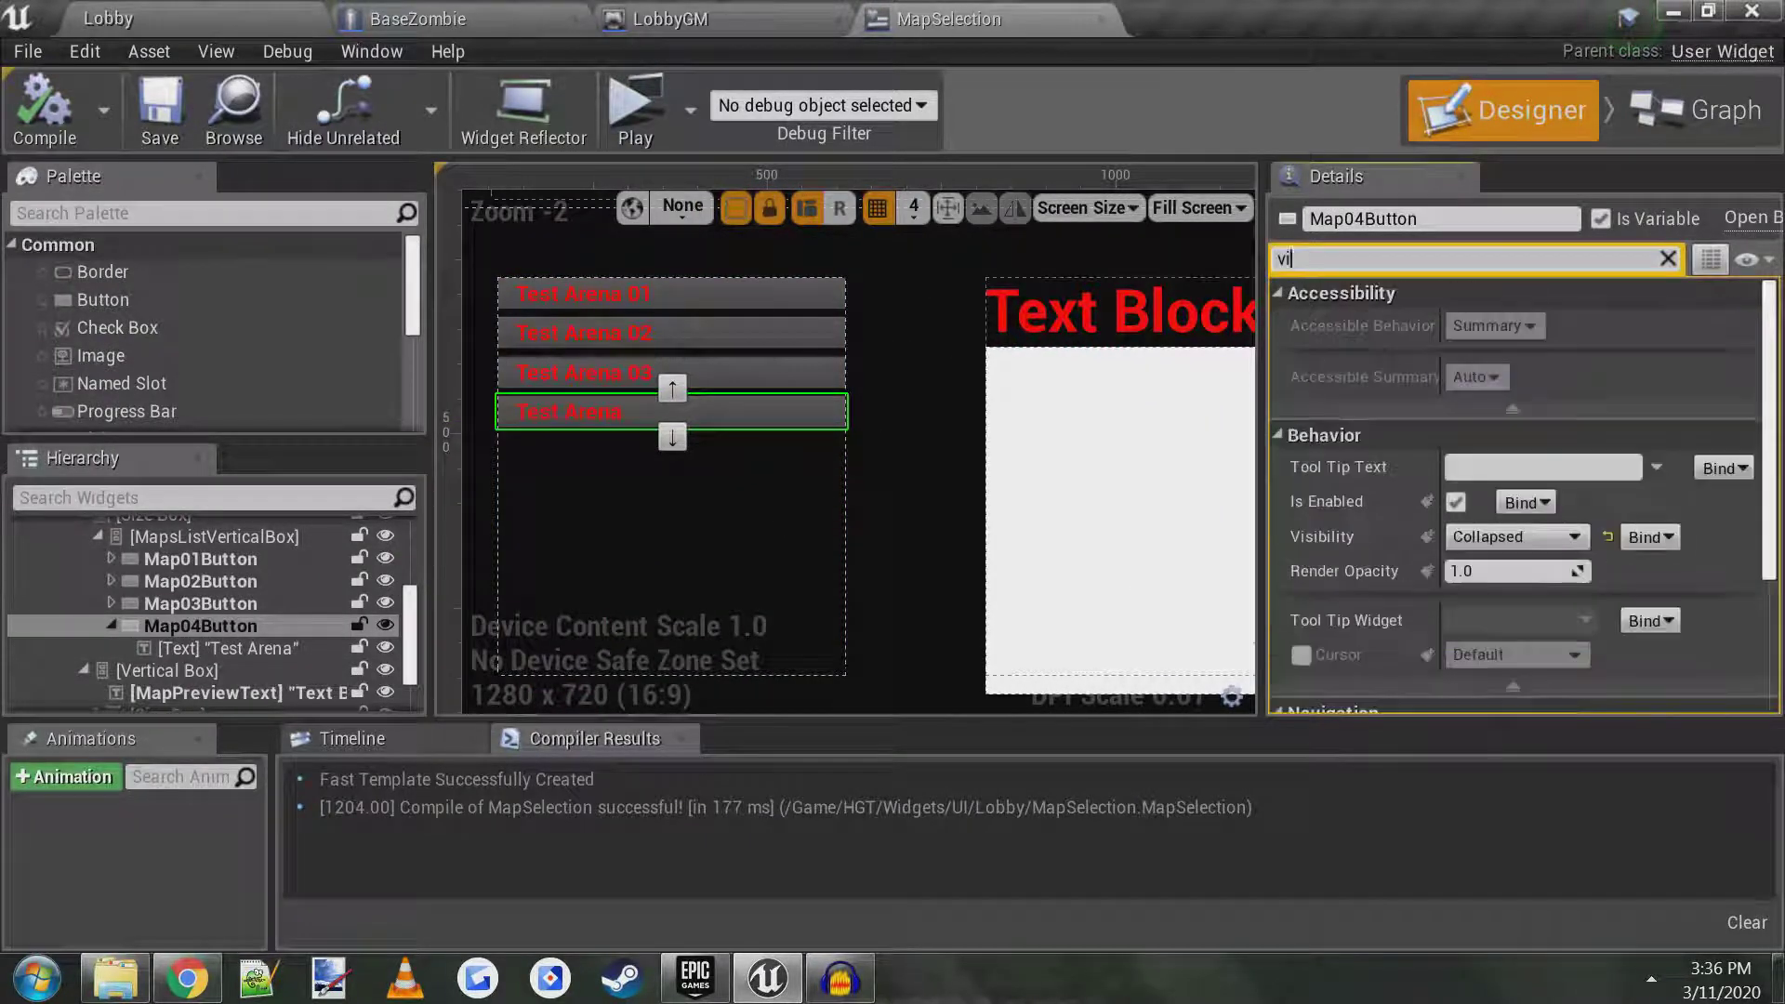
left_click(1539, 335)
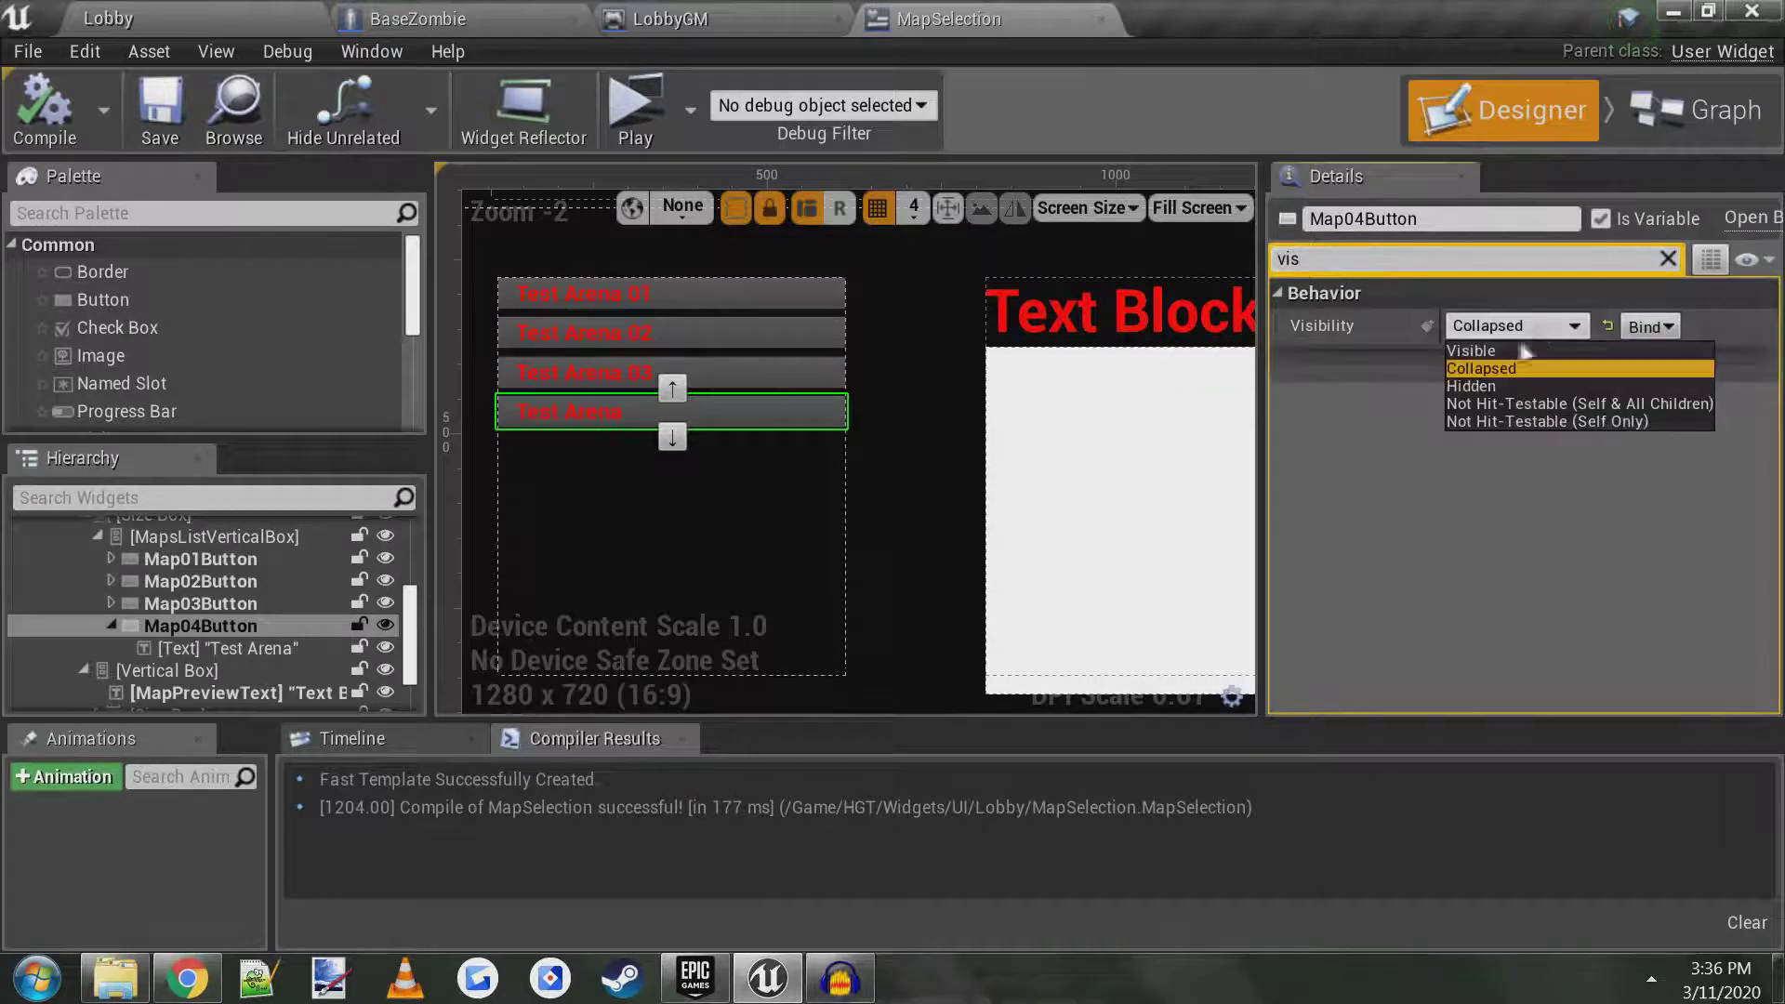
left_click(1488, 349)
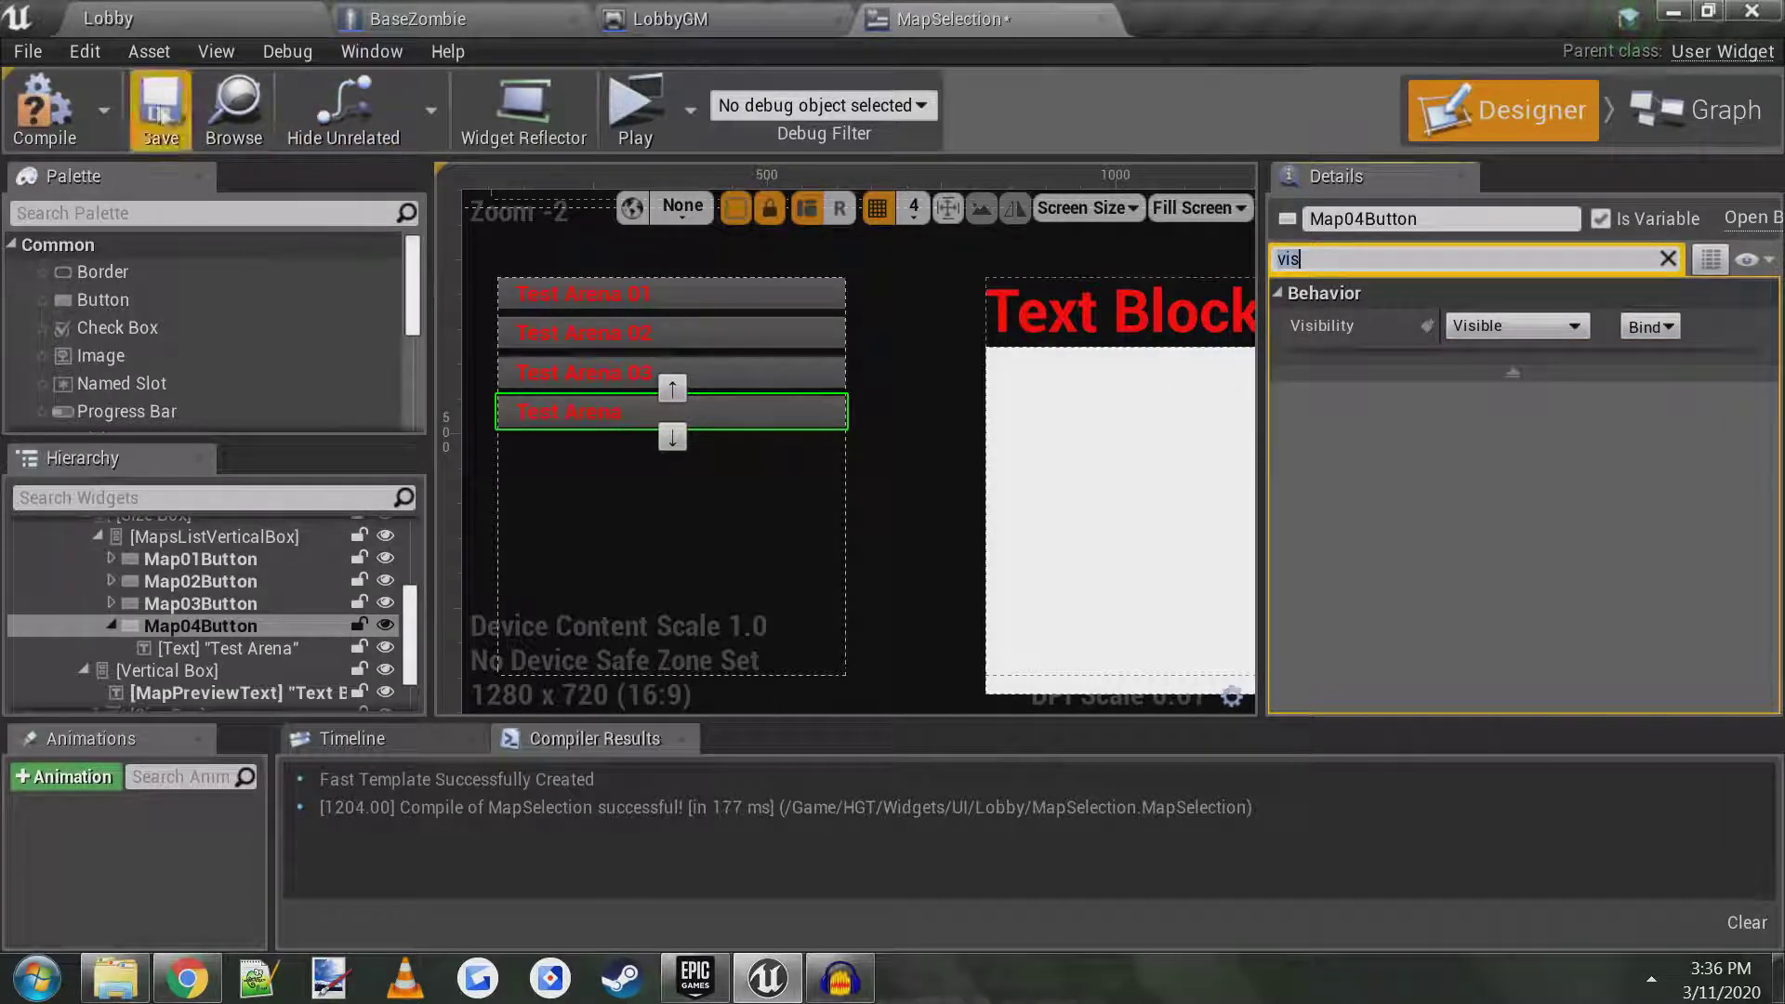
- Compile and save the MapSelection widget, then return to the Lobby level
left_click(44, 110)
left_click(160, 110)
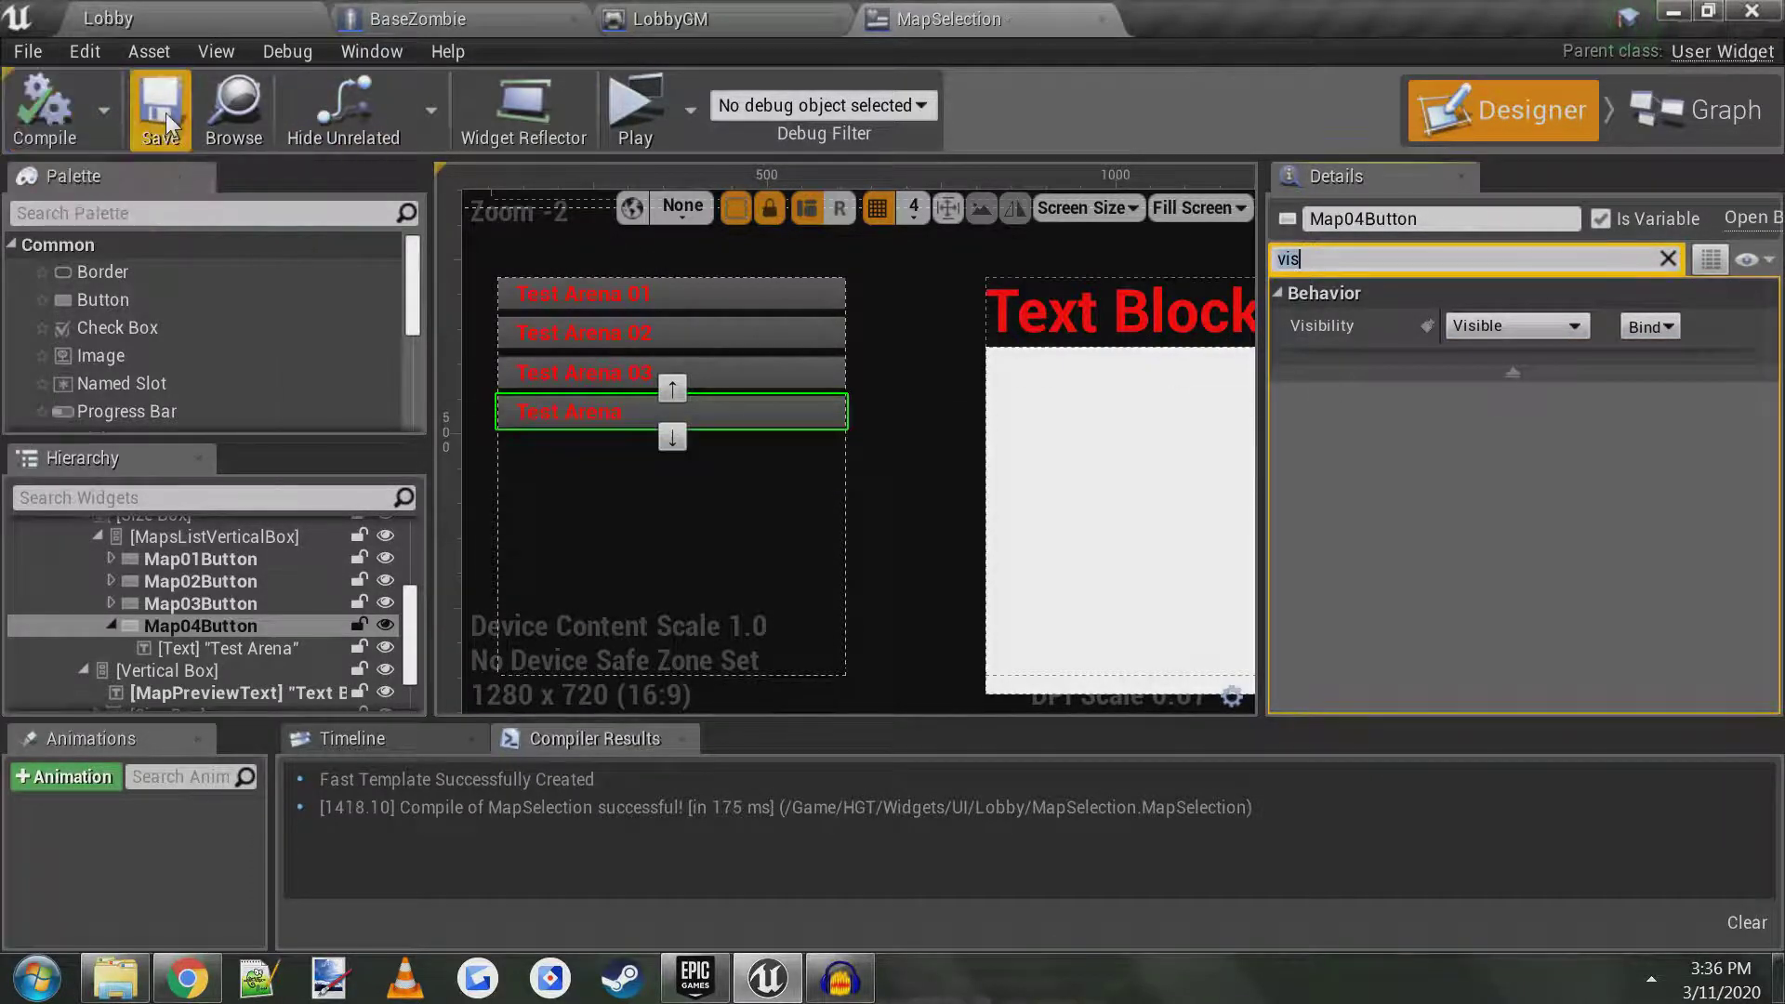
left_click(108, 19)
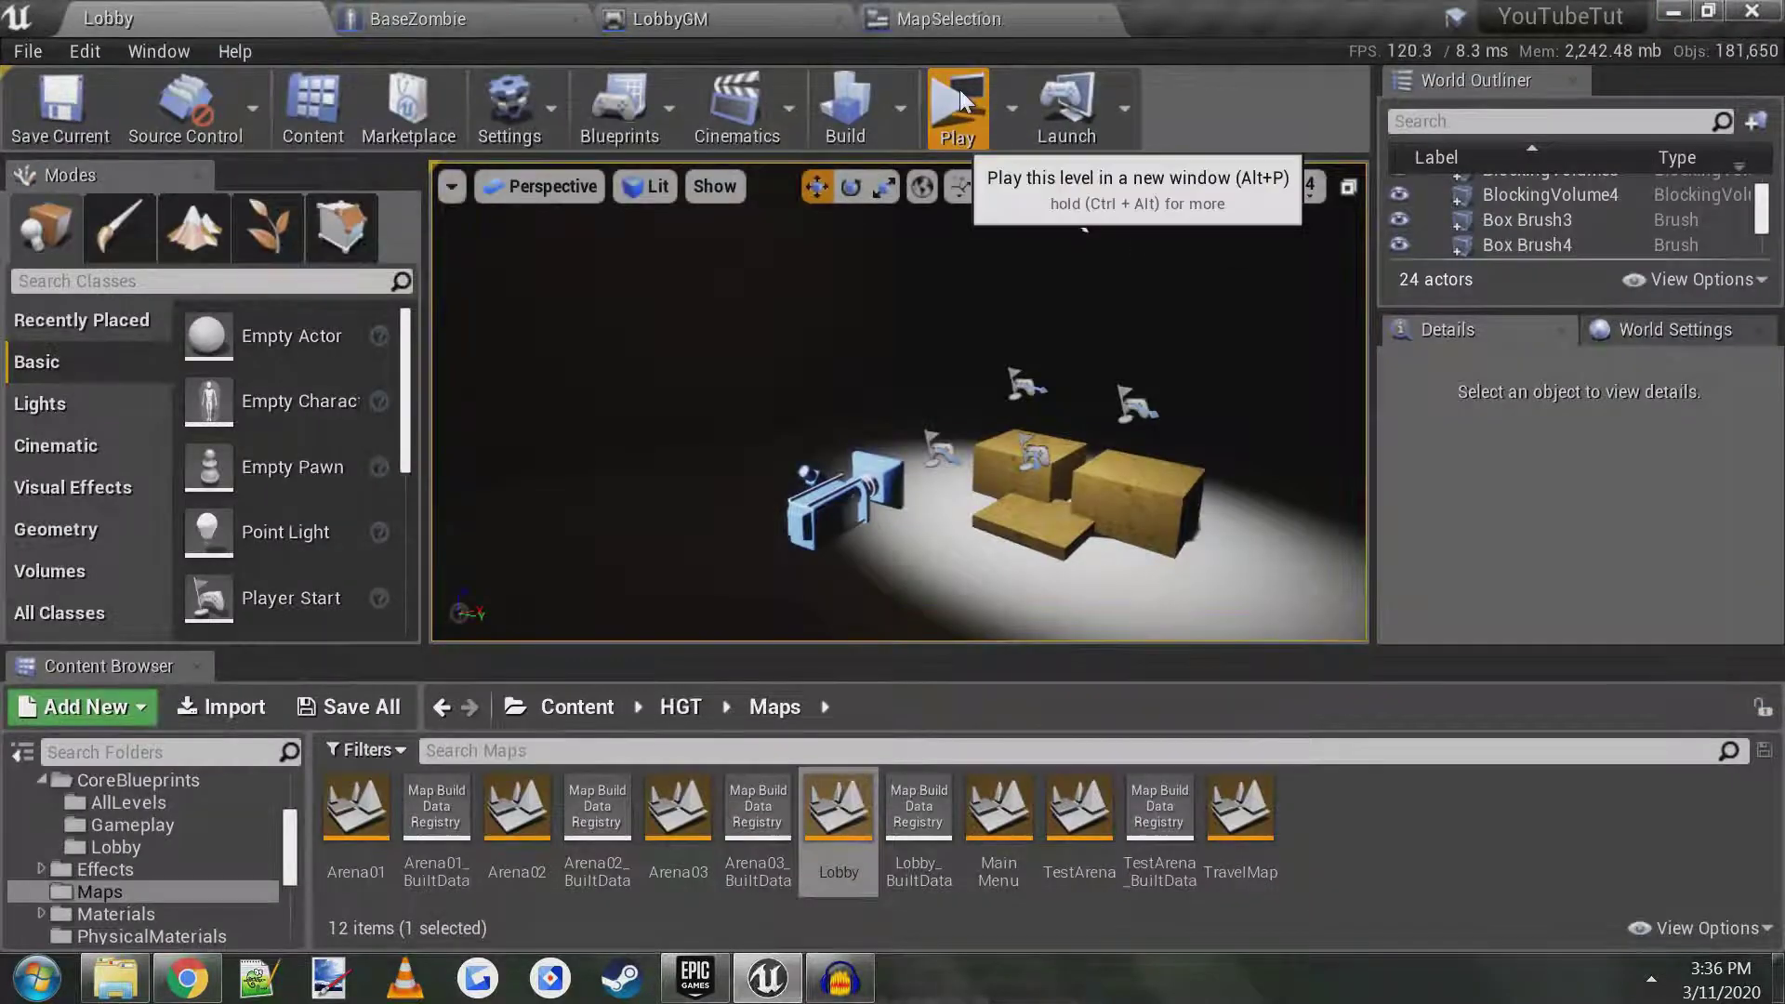
left_click(957, 104)
left_click(292, 363)
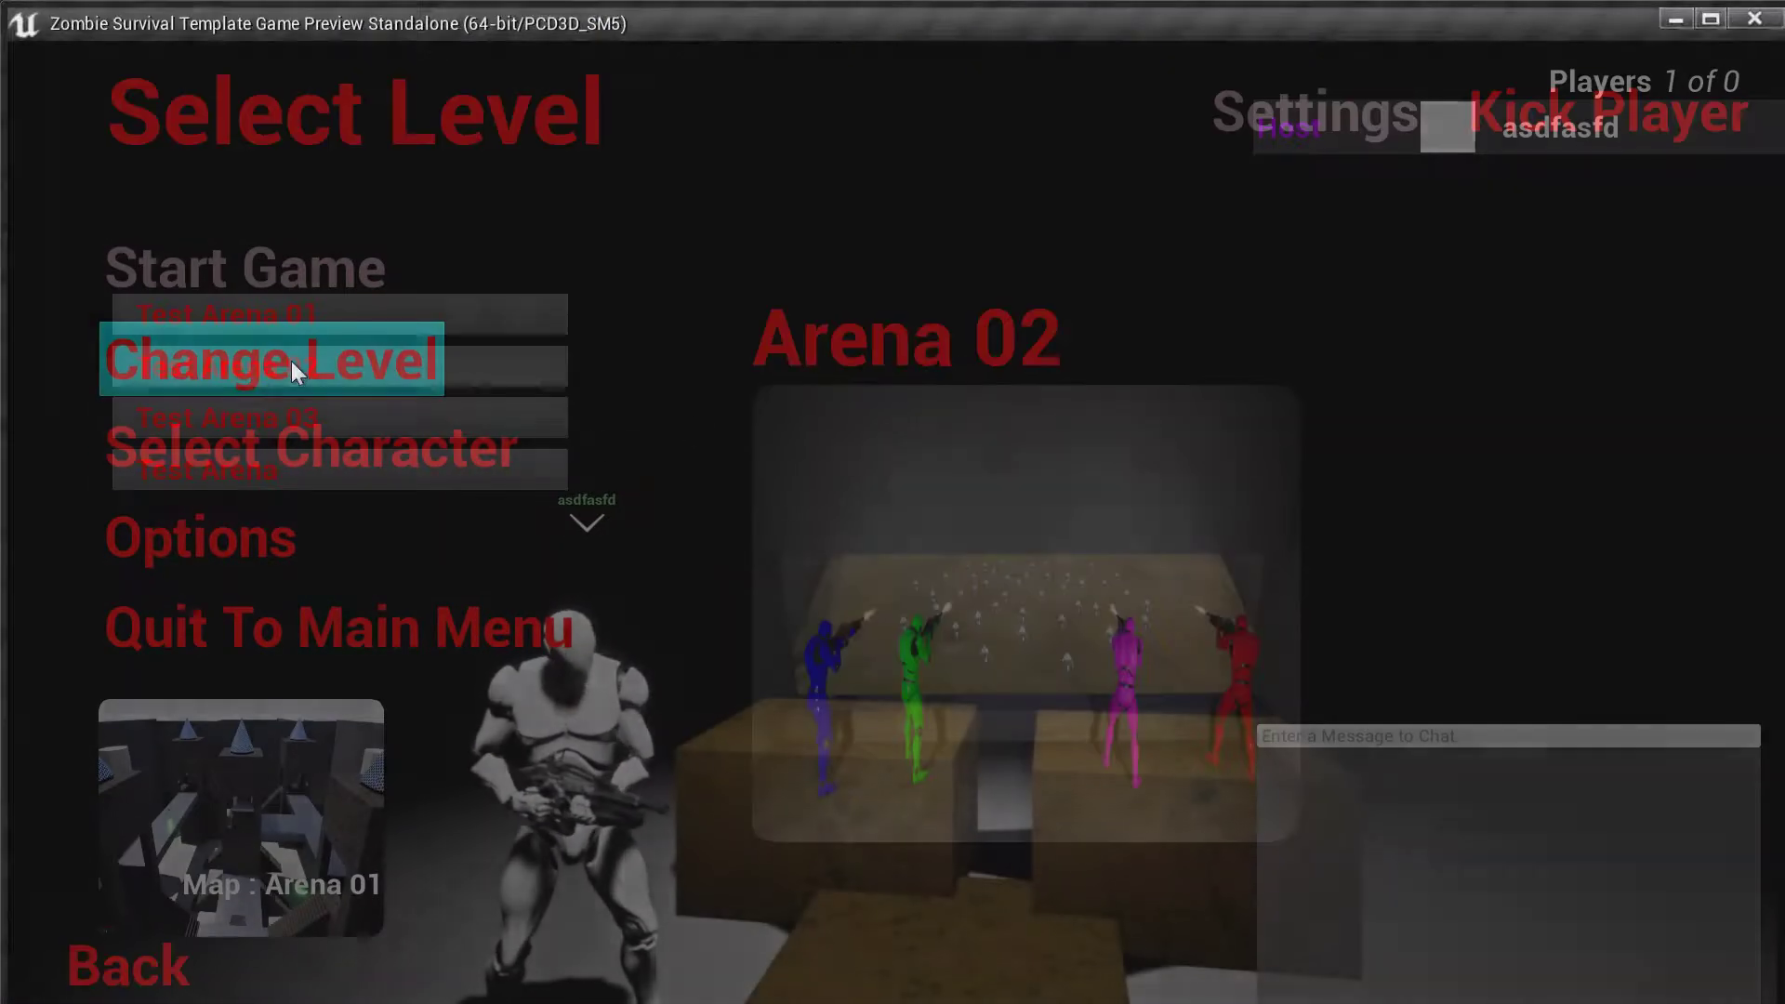
left_click(273, 469)
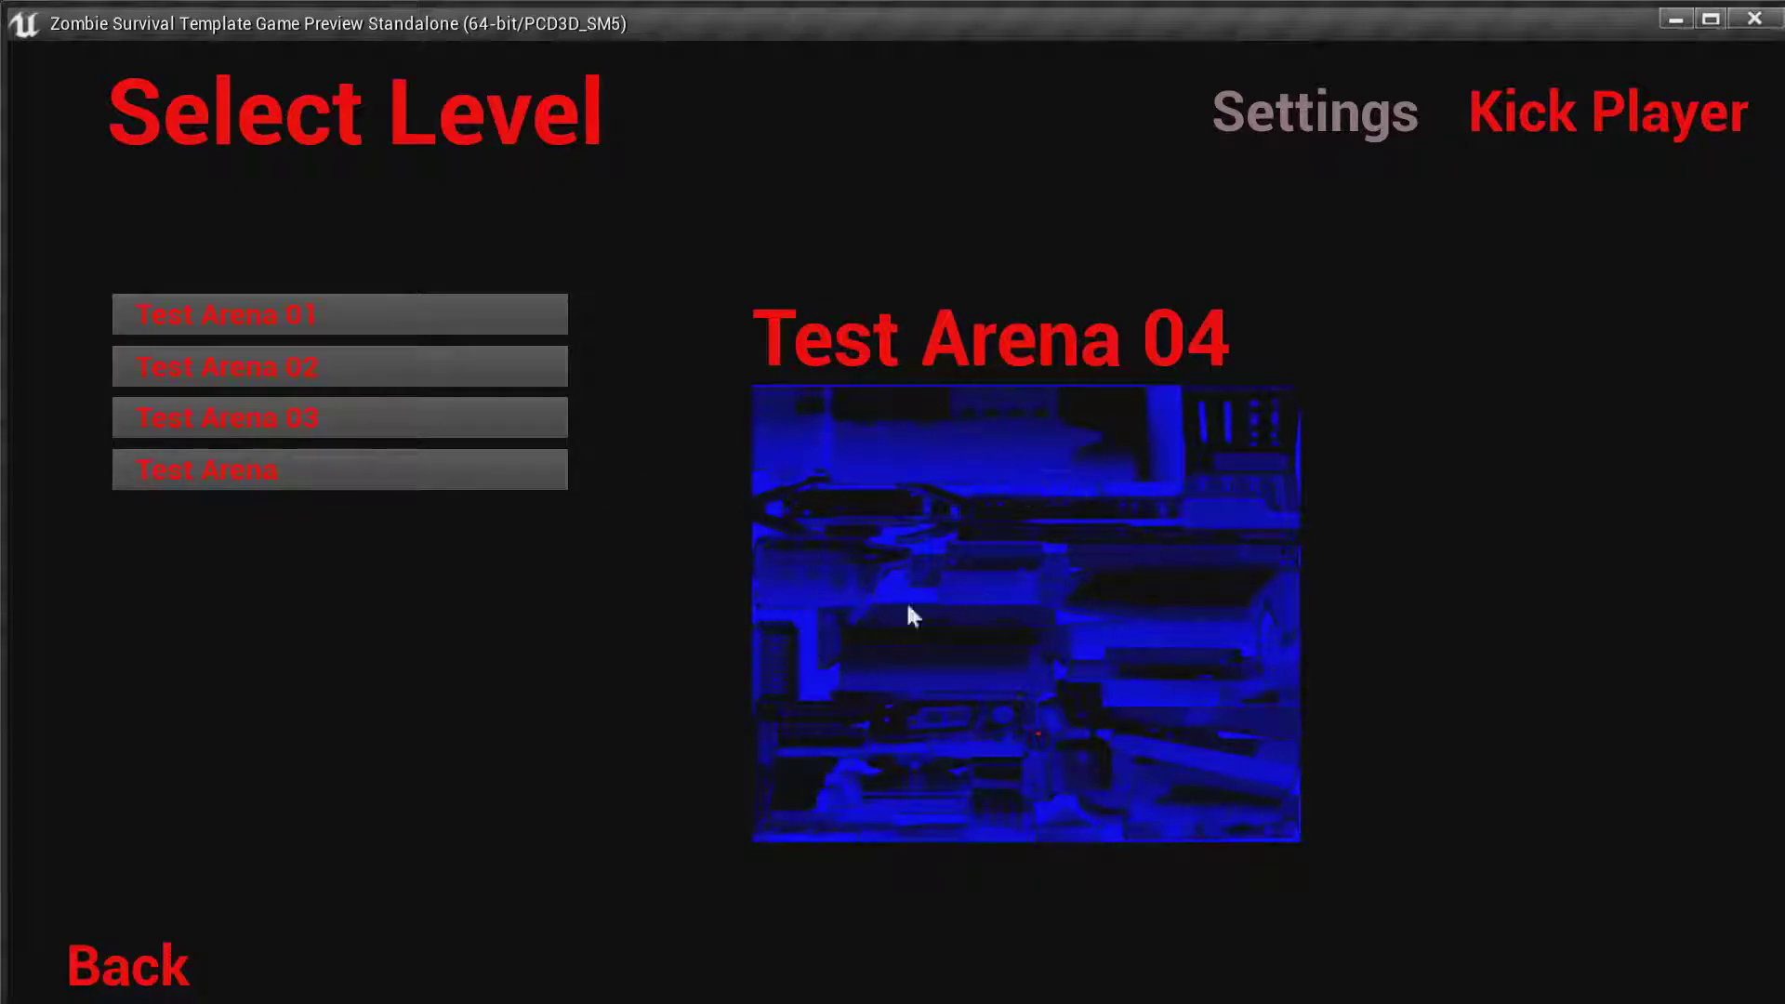
left_click(501, 423)
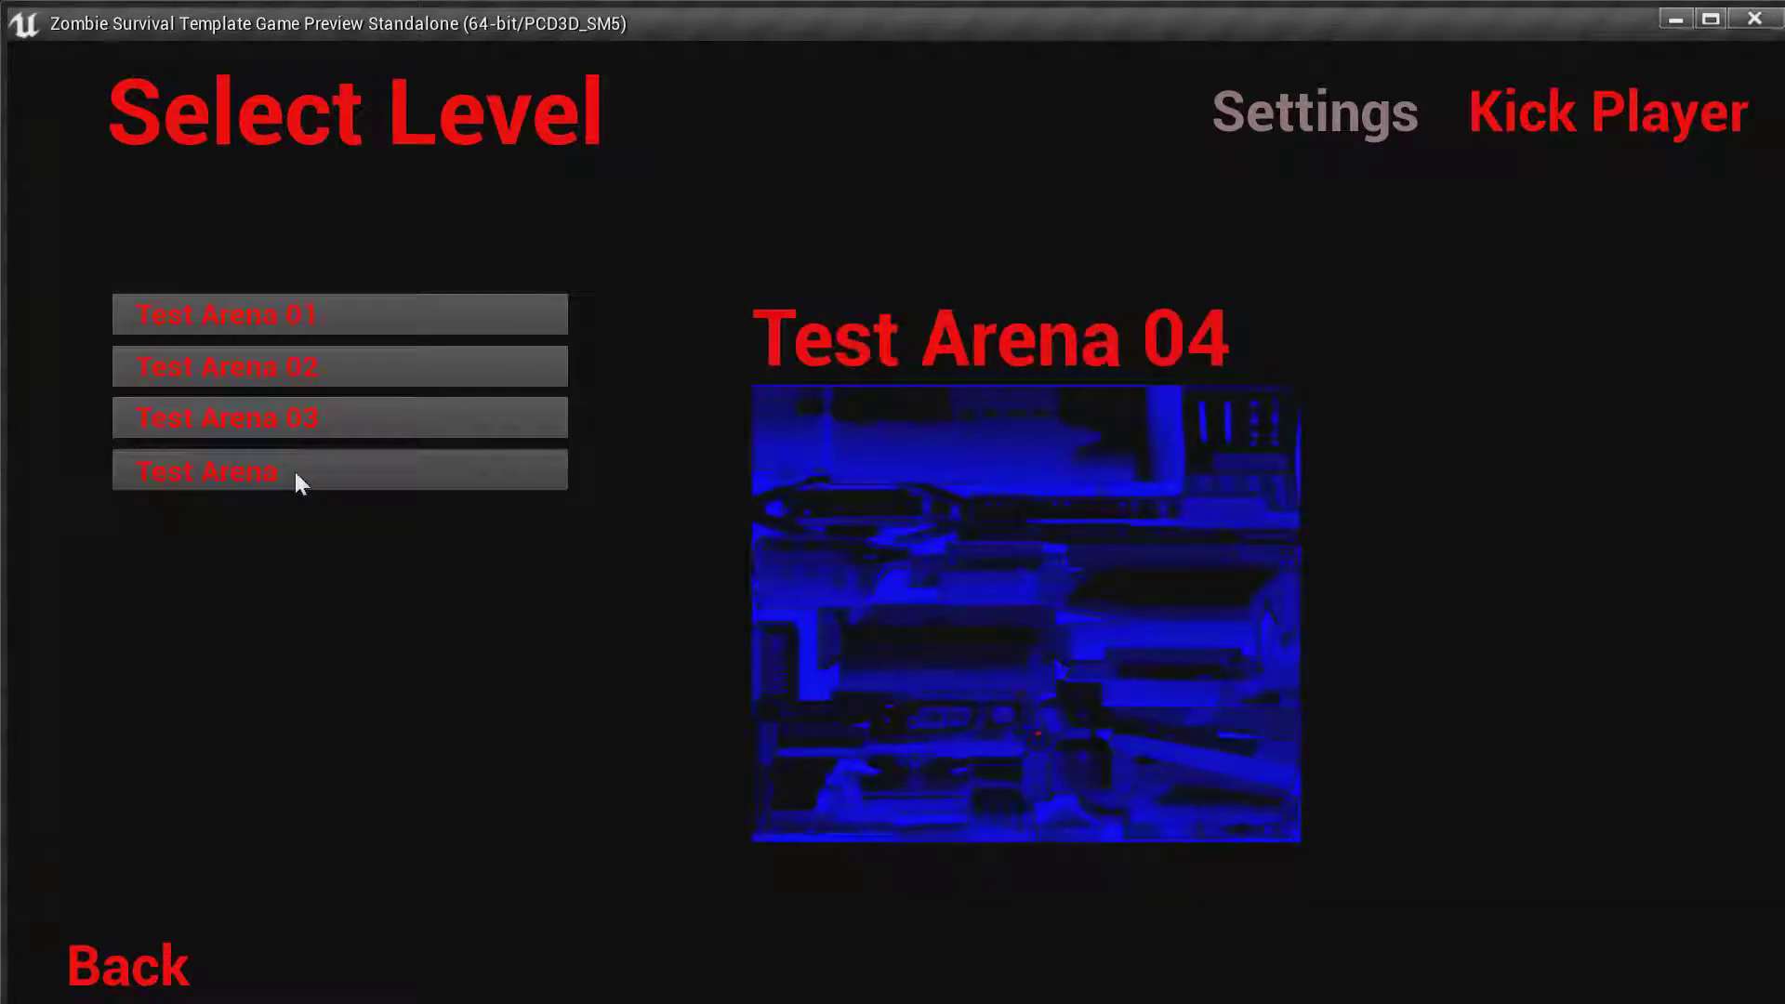
left_click(298, 475)
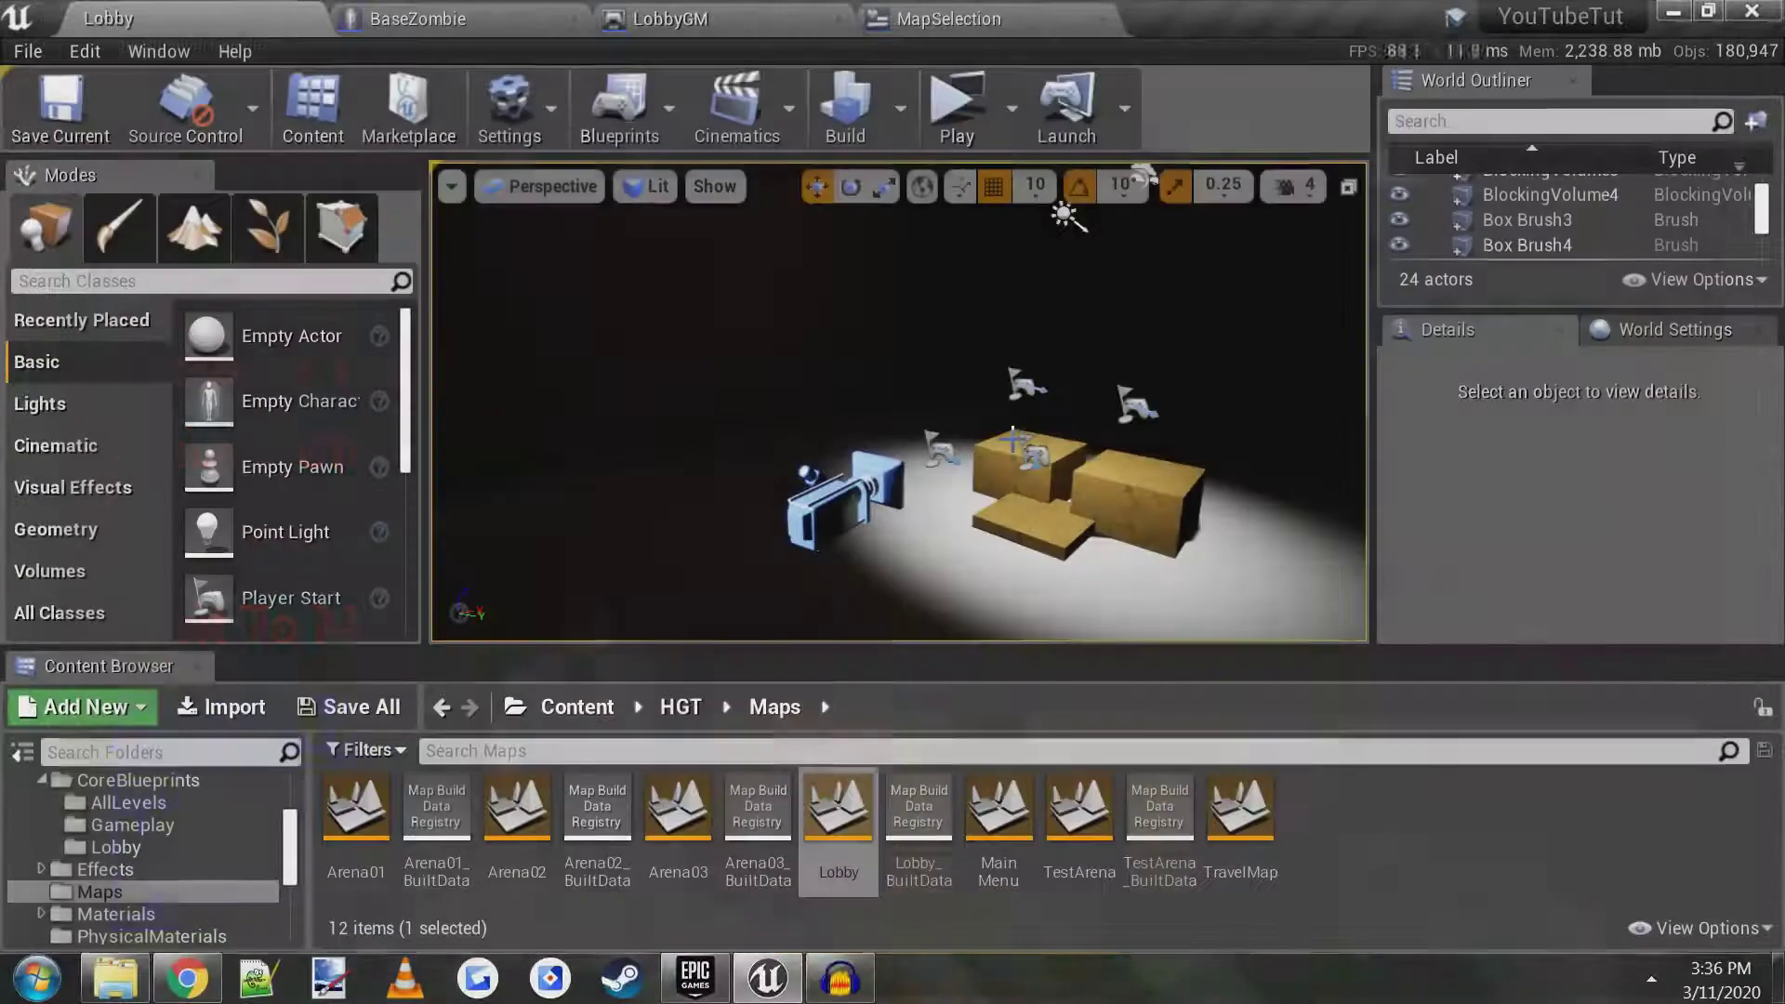
- Open the MainMenu level, launch a standalone test, and view the multiplayer options
left_click(1006, 816)
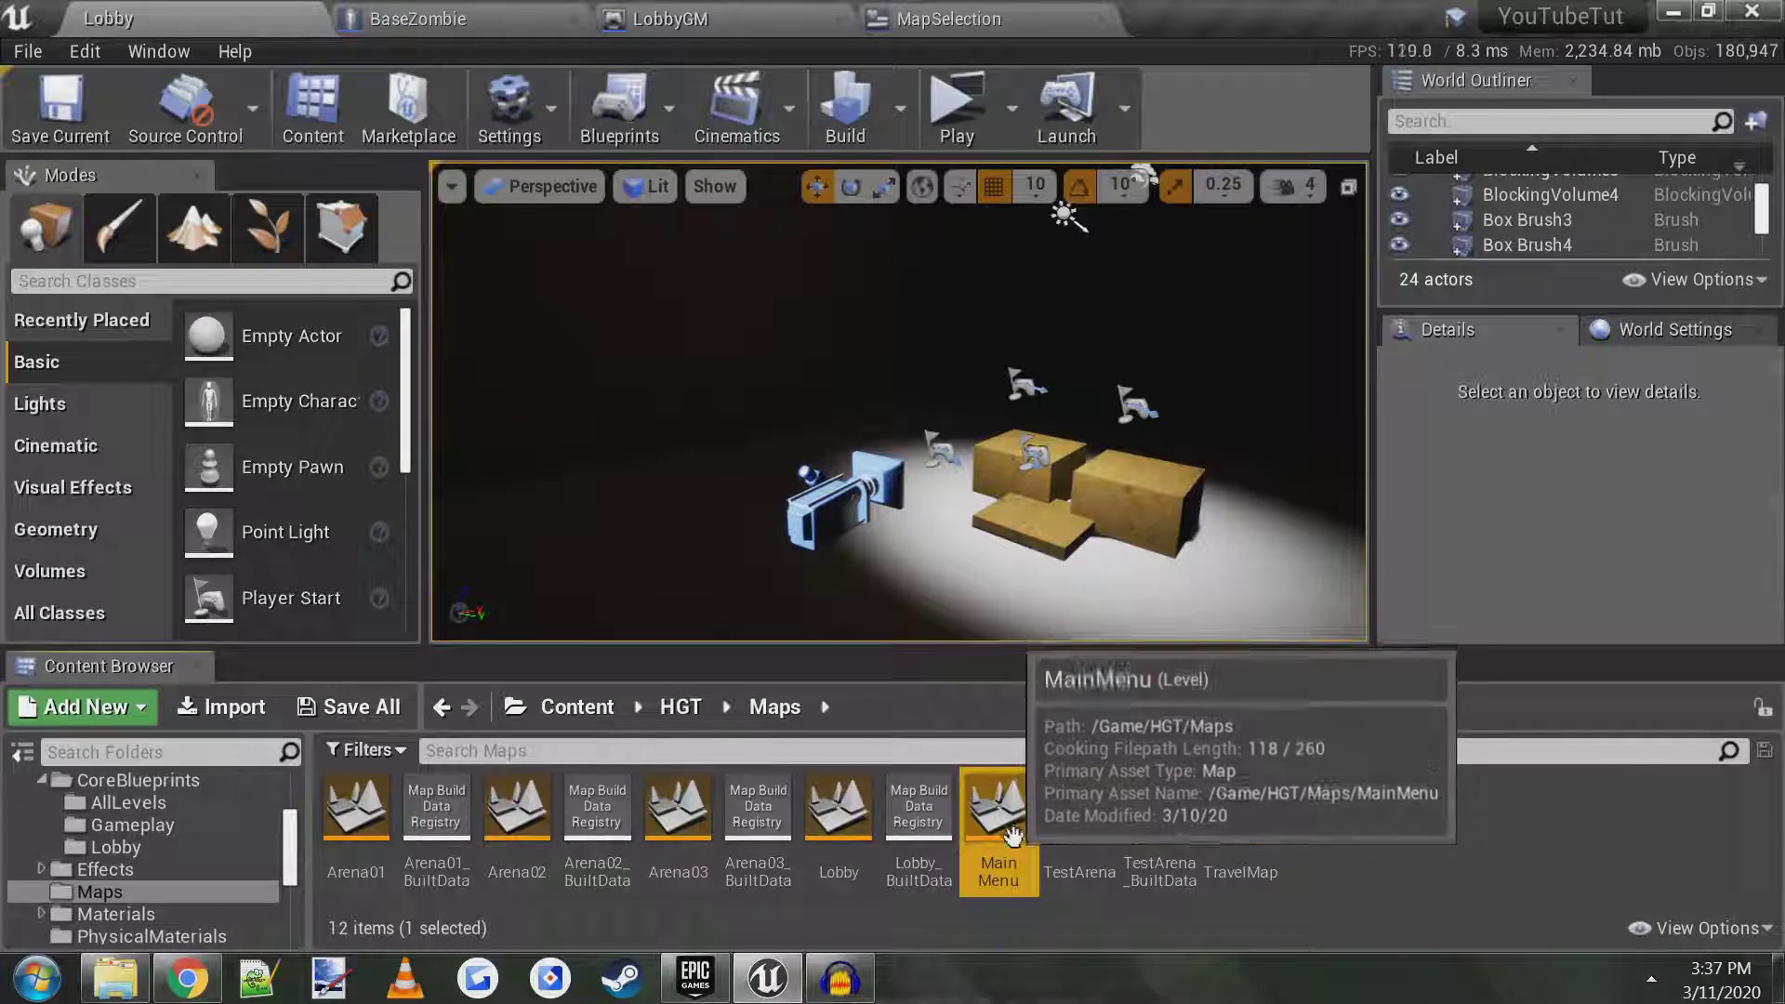
double_click(1009, 818)
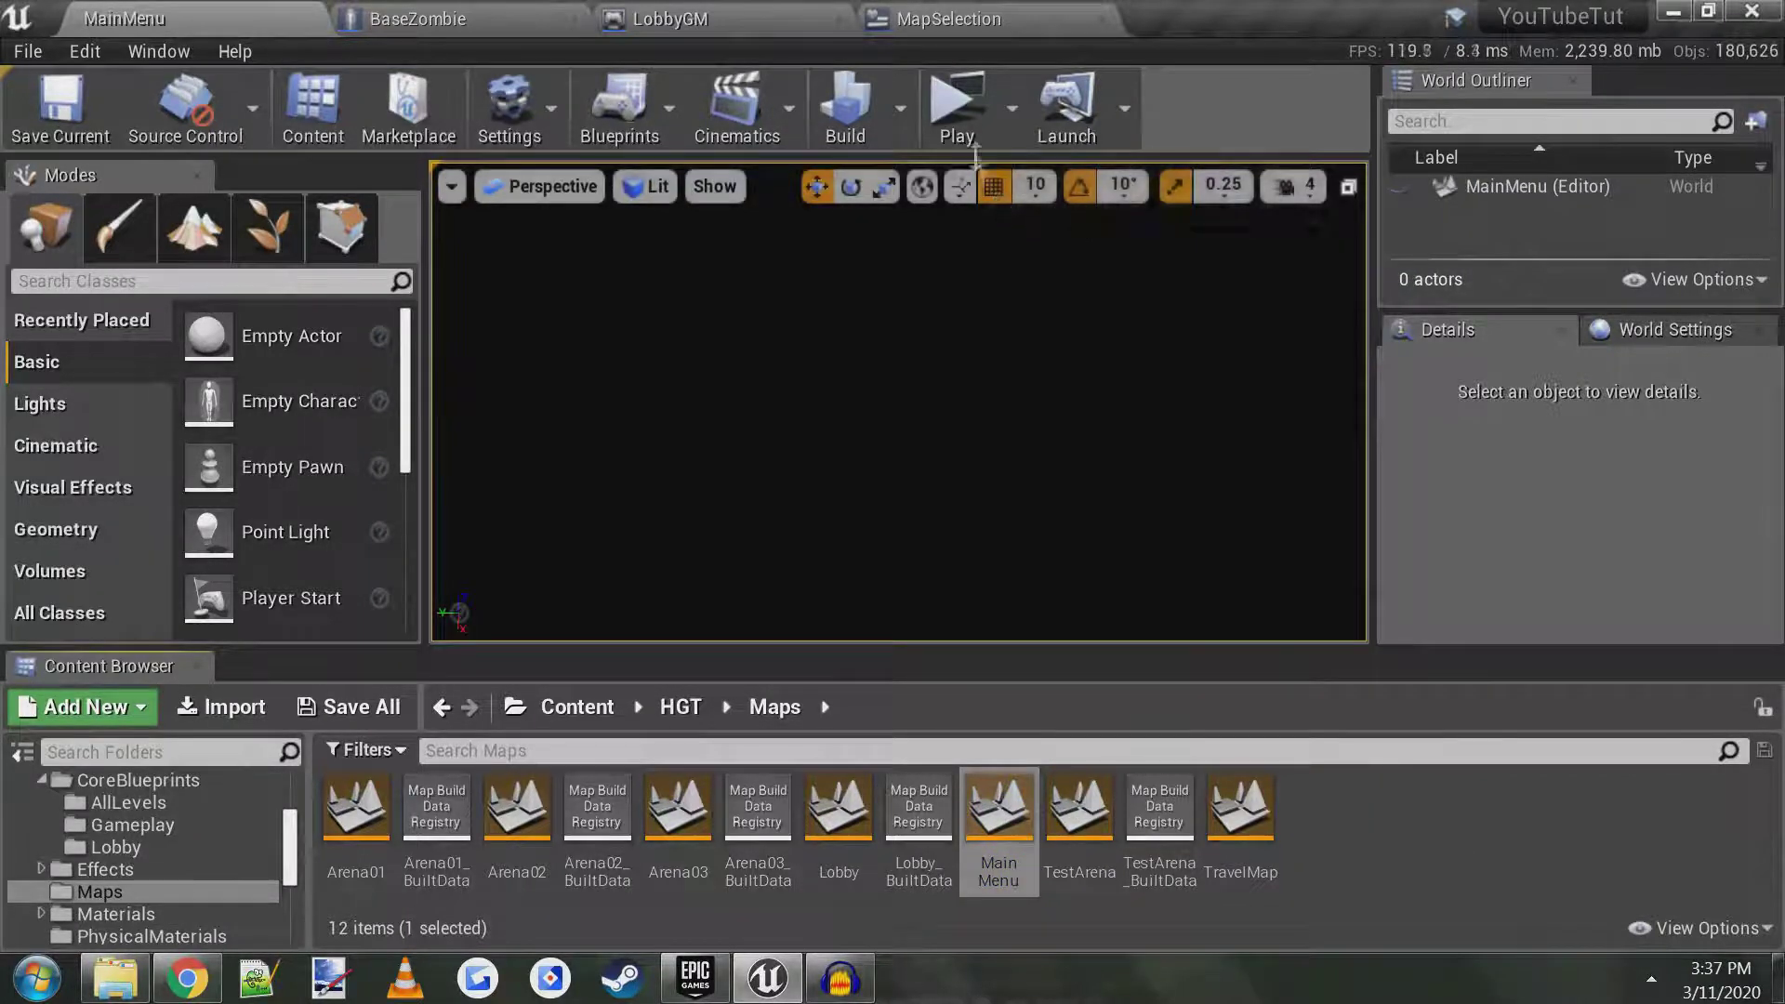
left_click(967, 126)
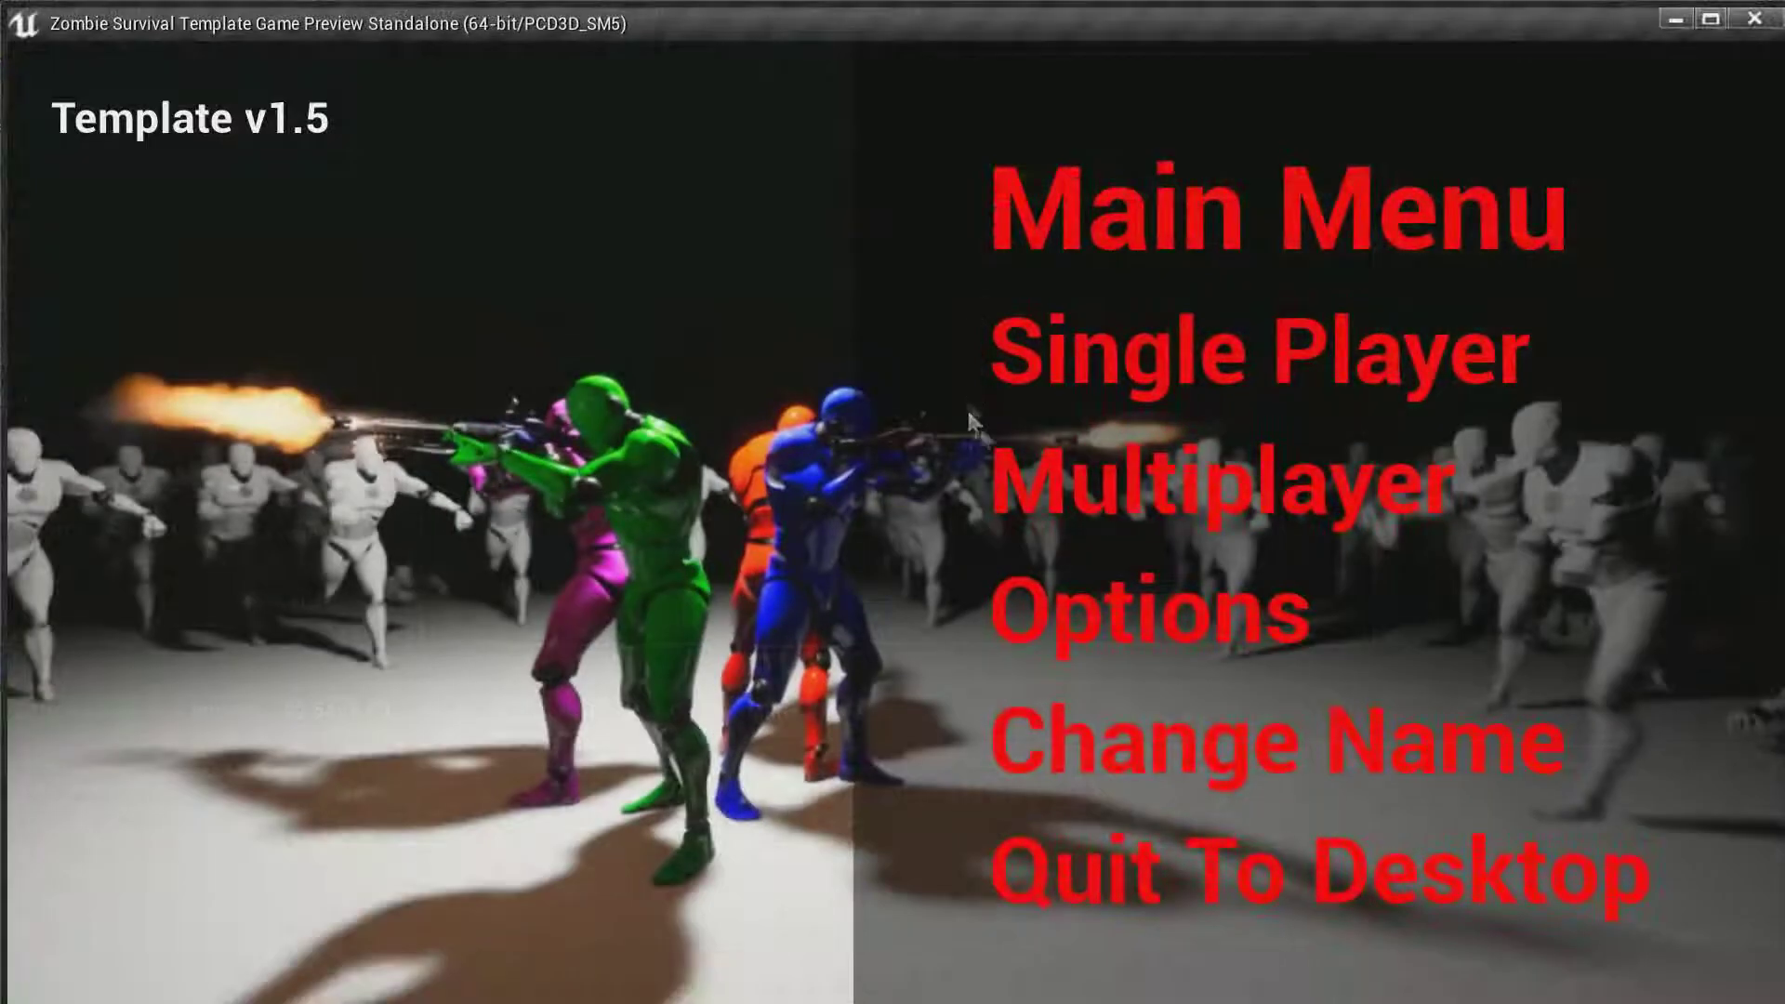
left_click(1275, 489)
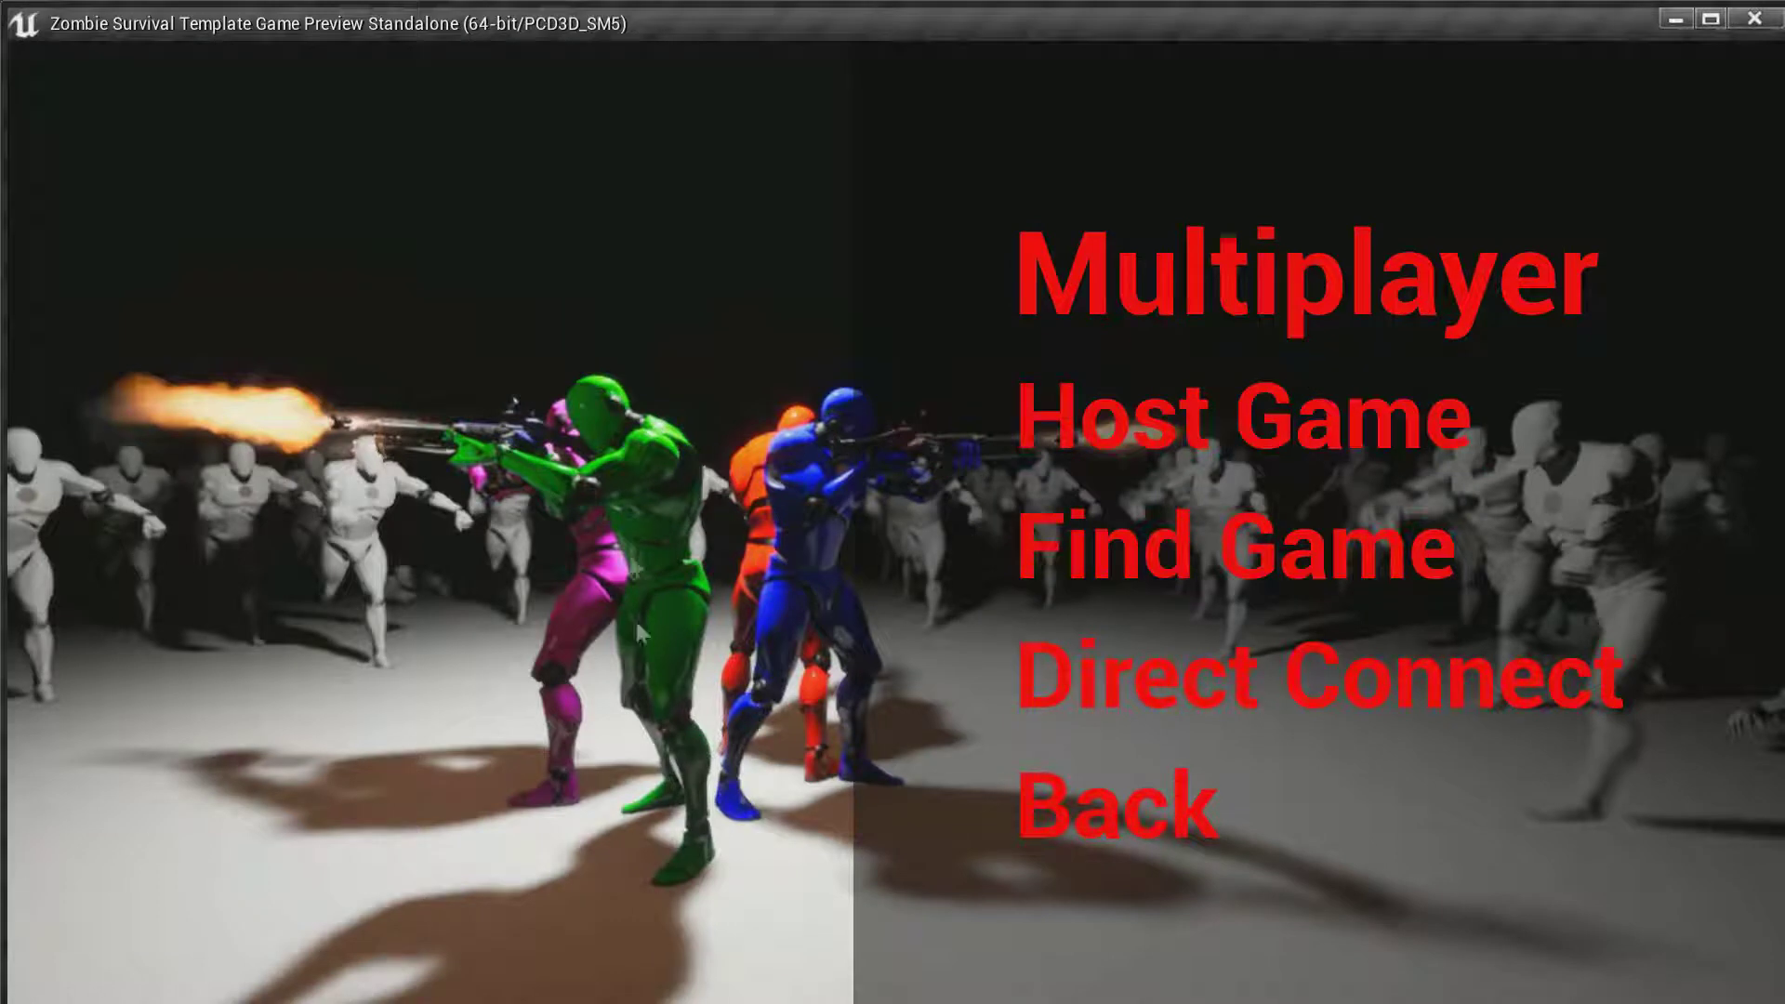
left_click(1201, 851)
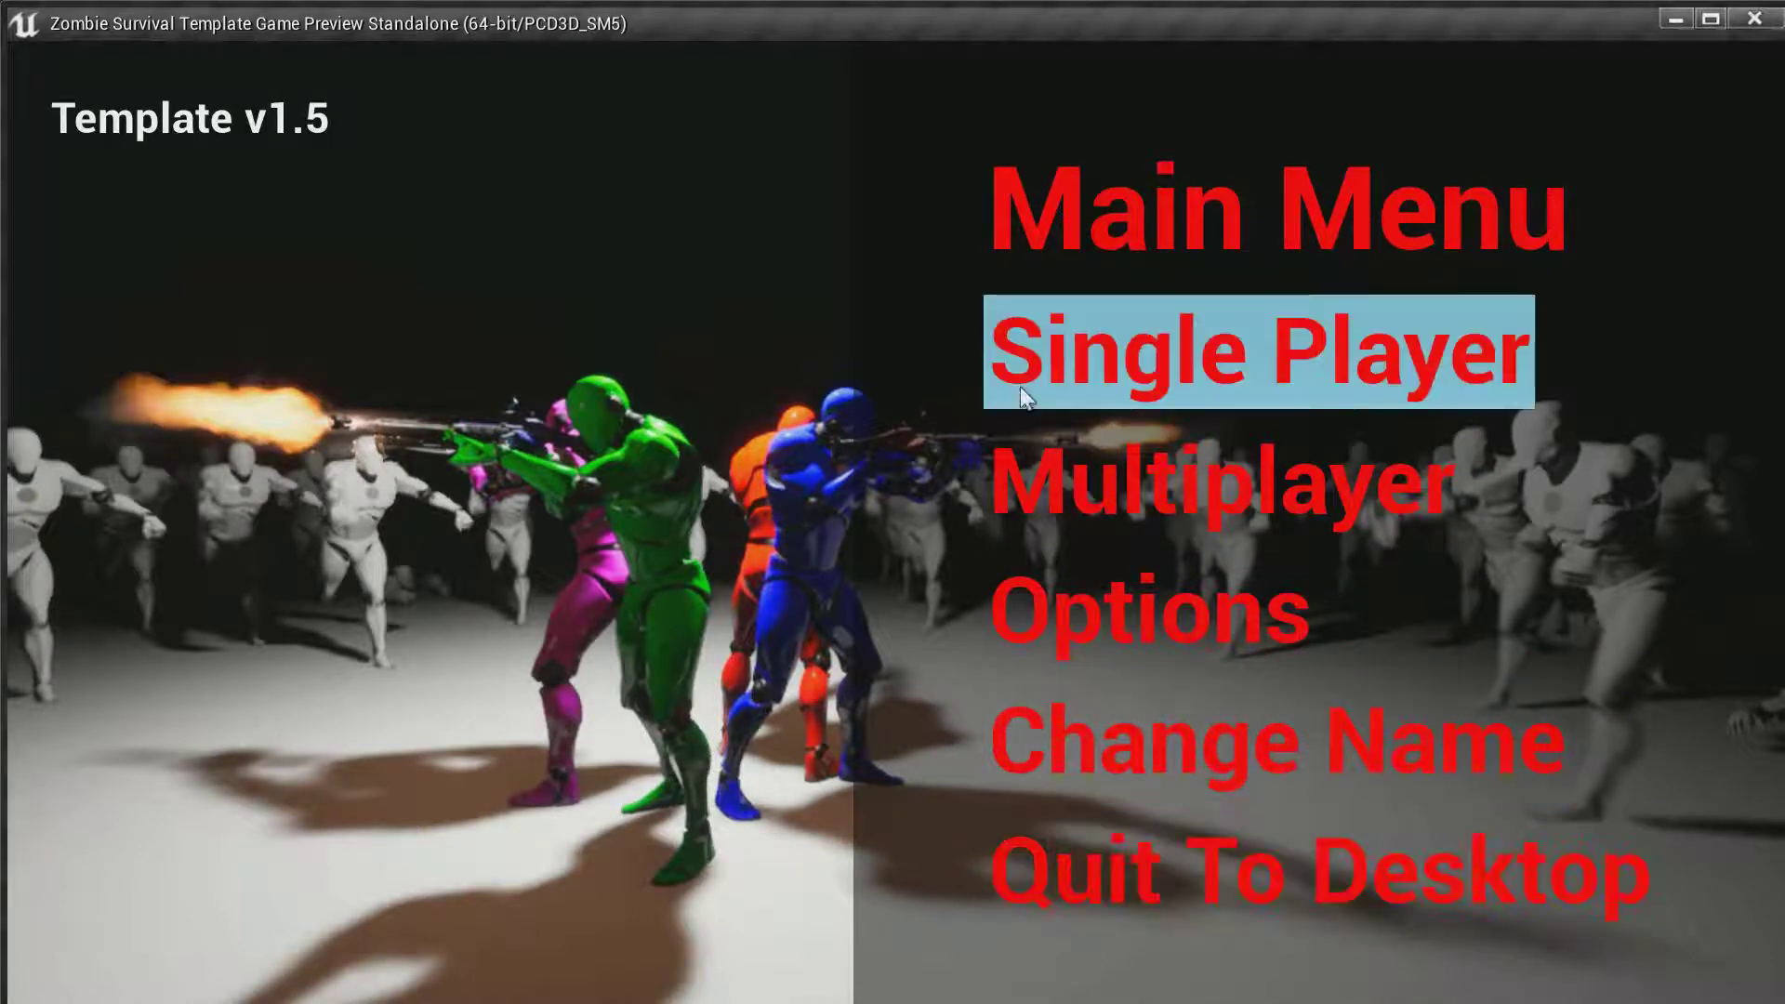
- Start a single-player game on Test Arena with the green character, then exit with Esc
left_click(1159, 364)
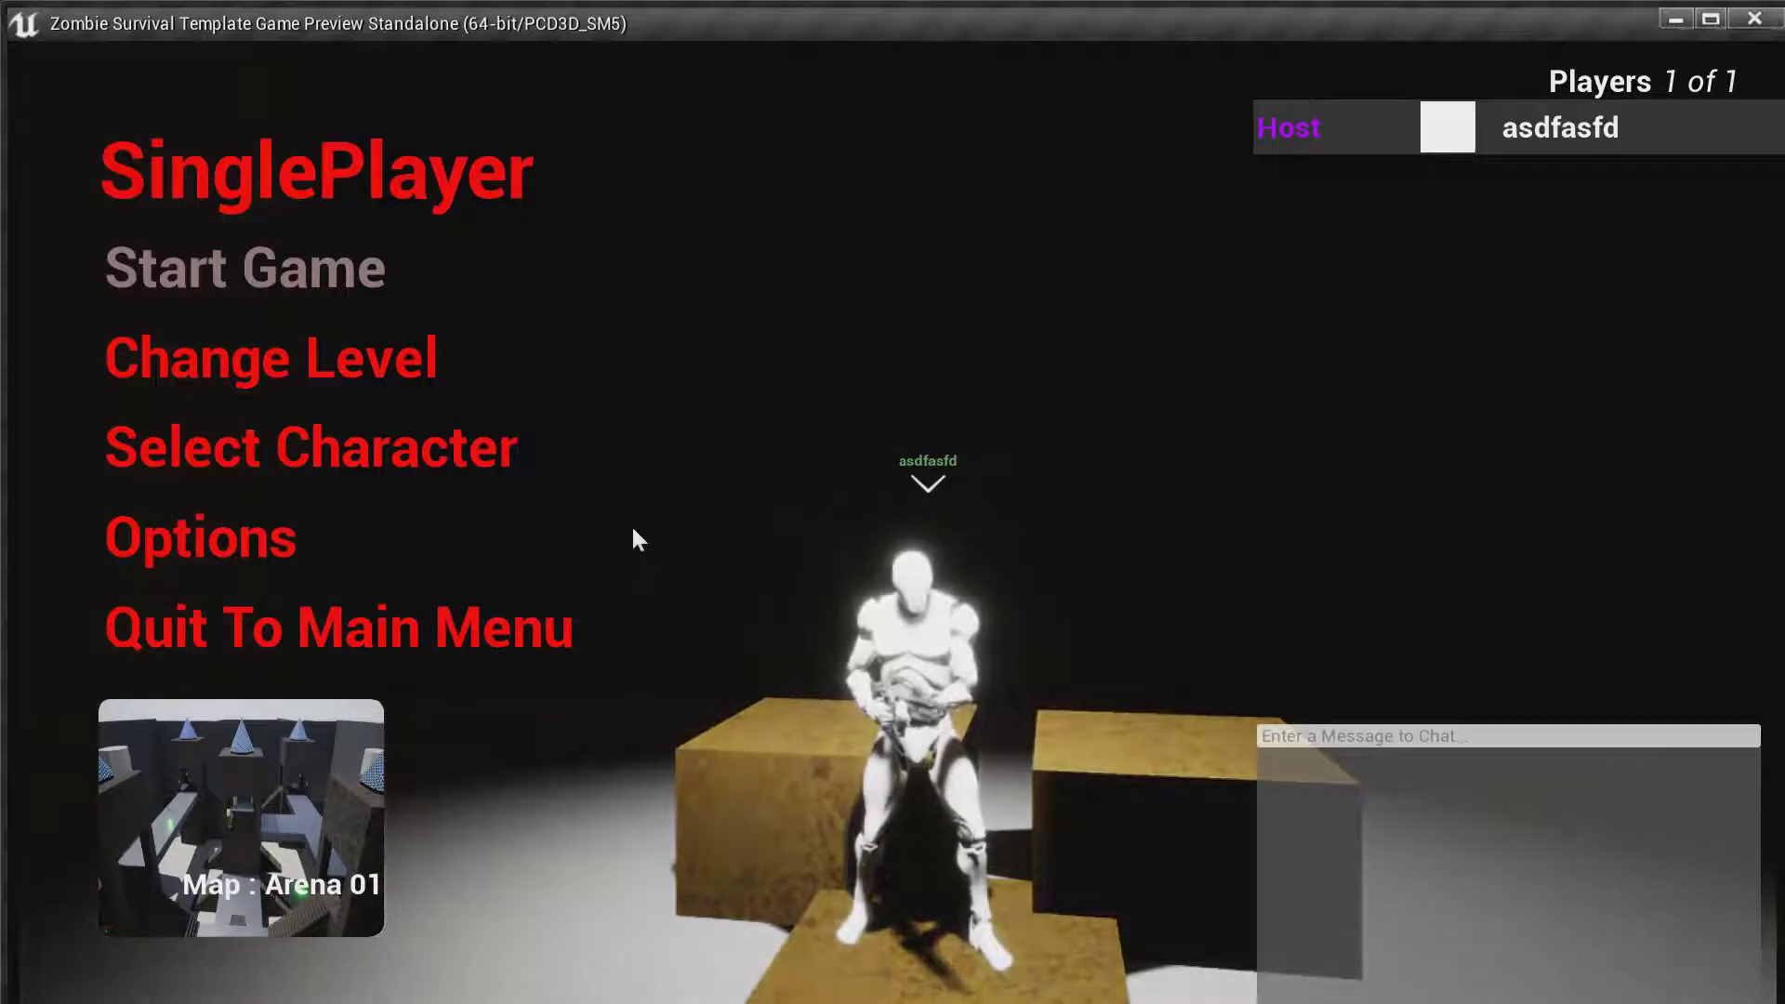
left_click(404, 476)
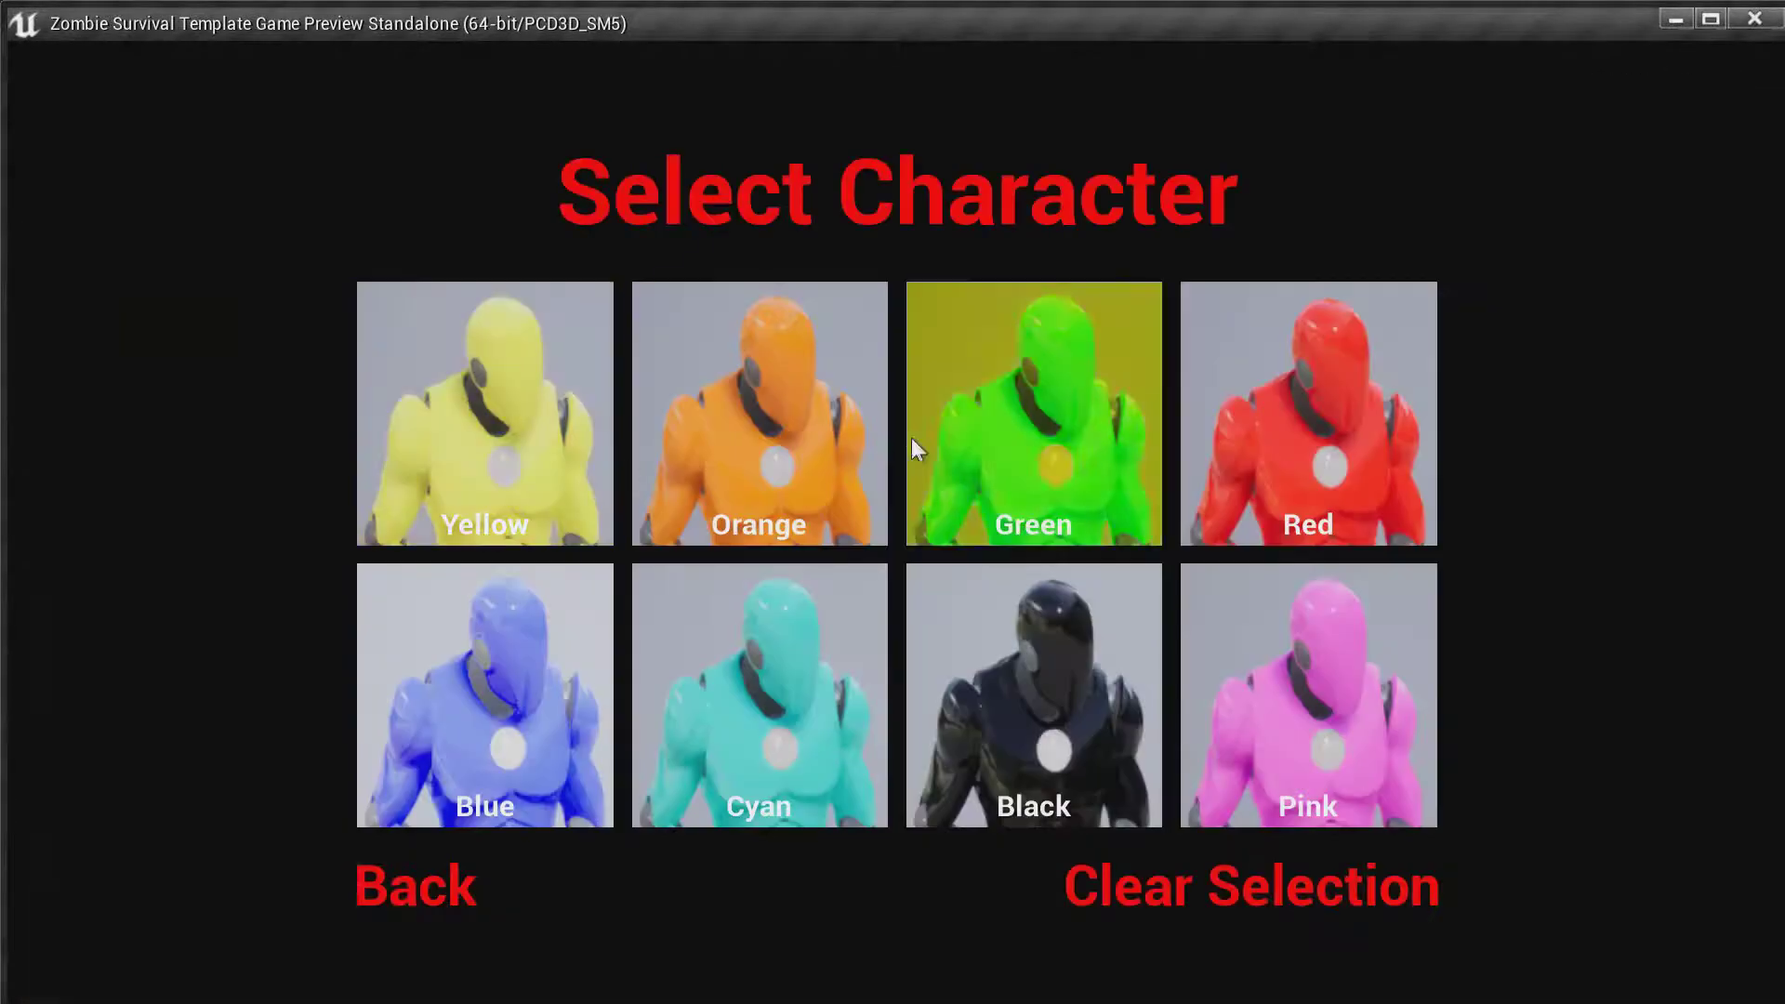
left_click(912, 441)
left_click(265, 366)
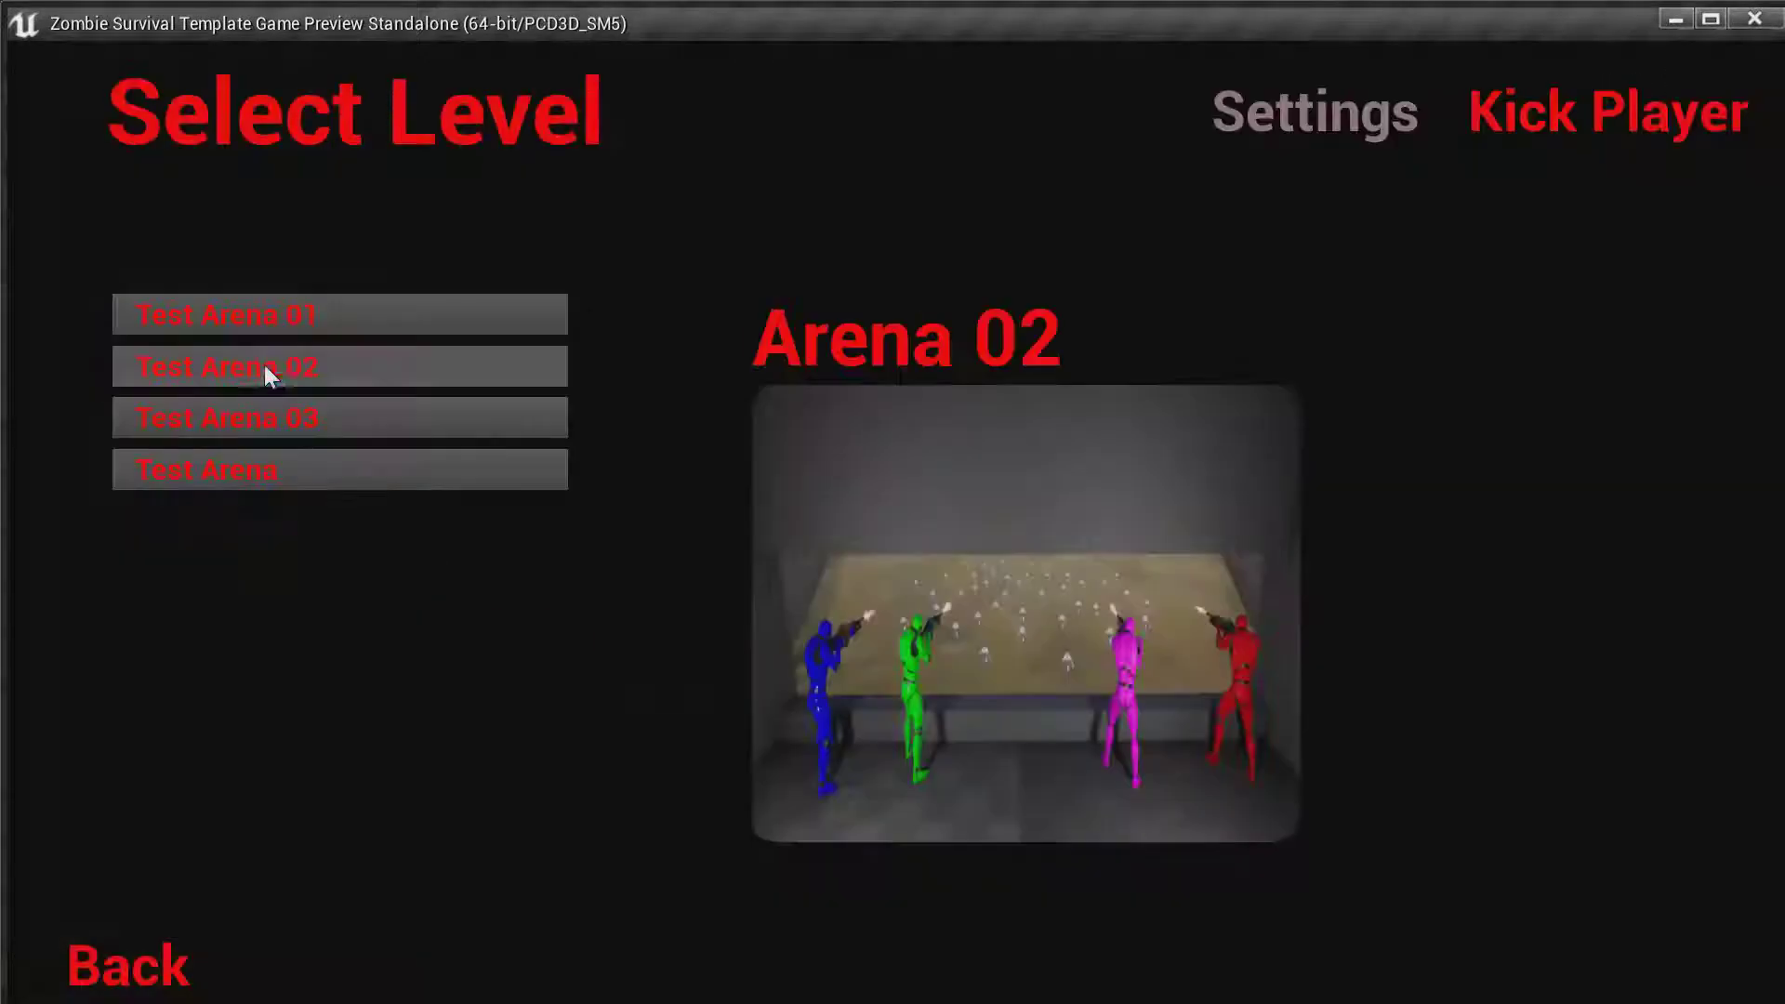
left_click(298, 481)
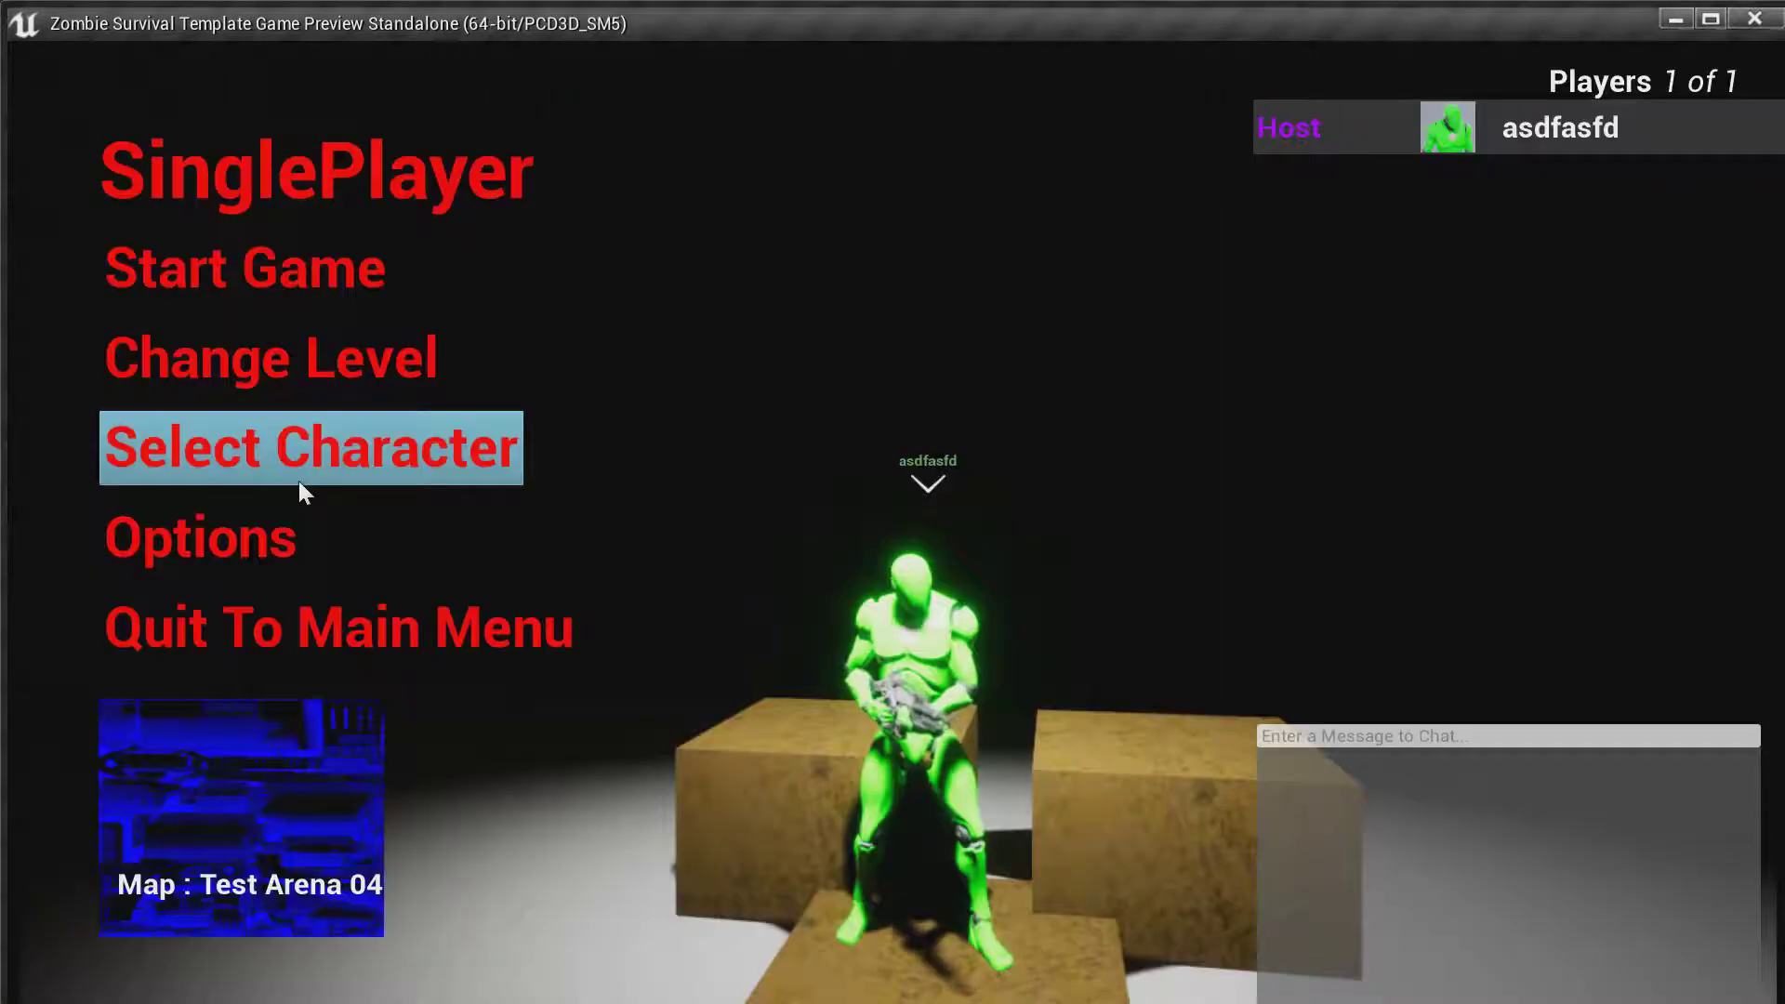
left_click(319, 285)
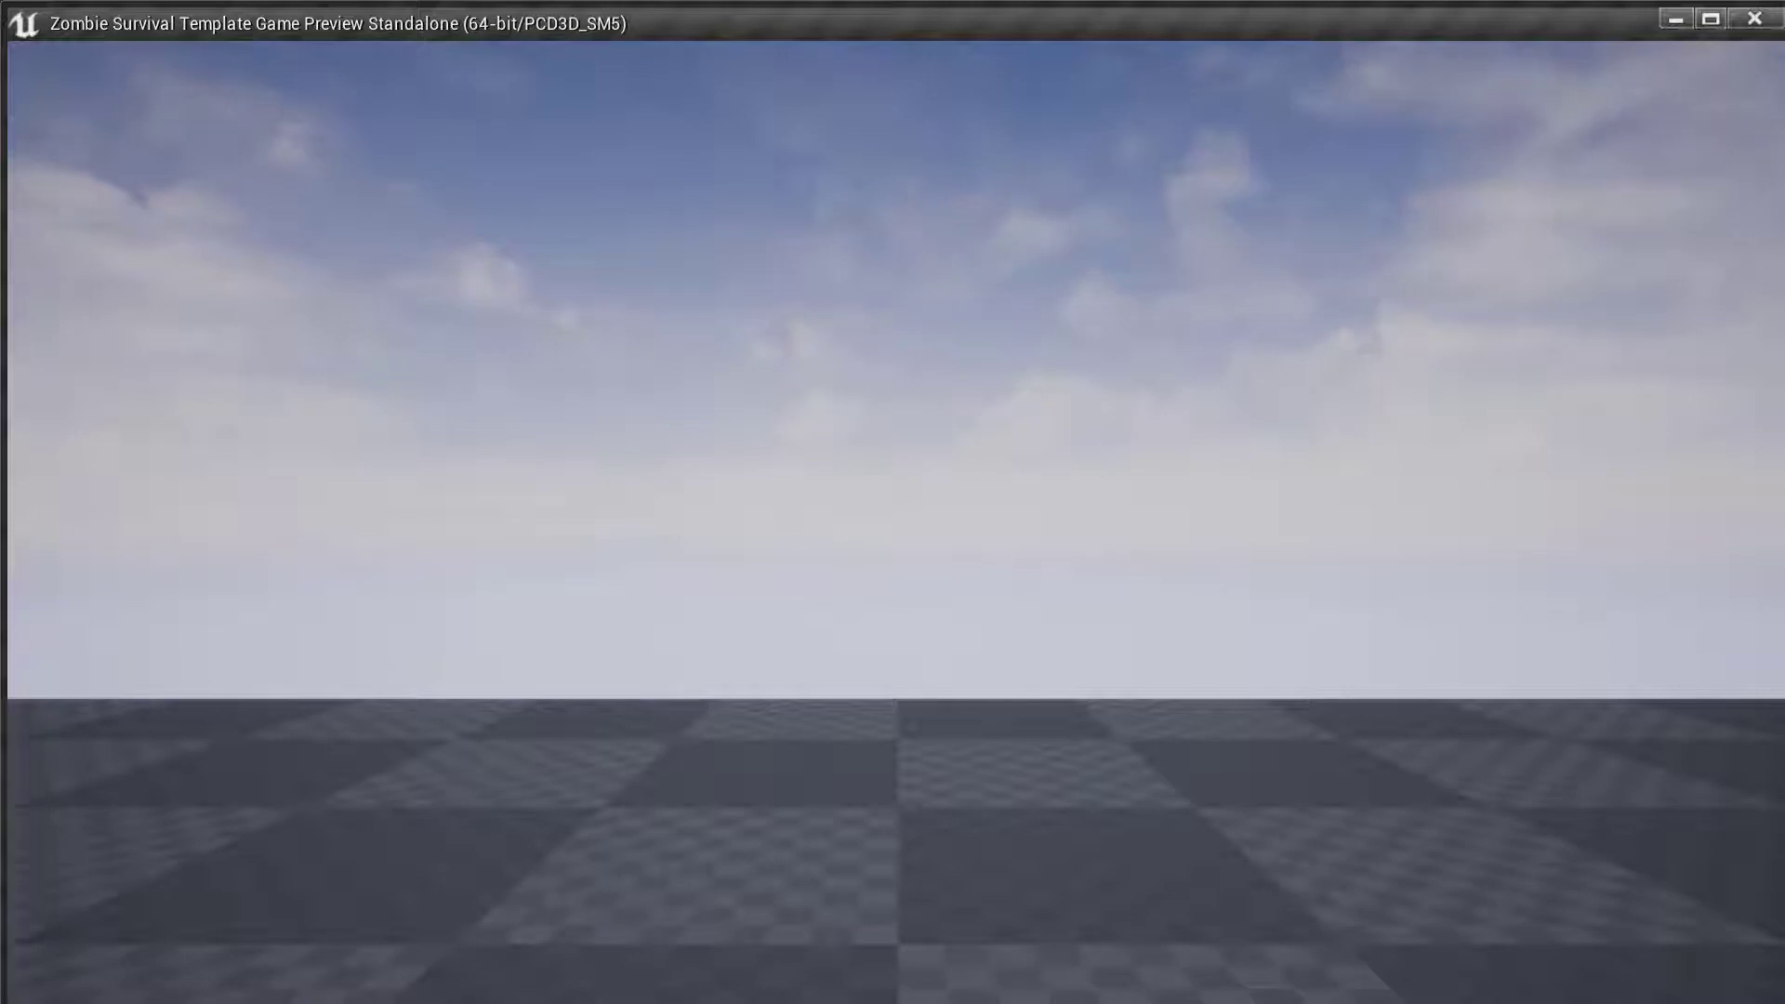
key("Escape")
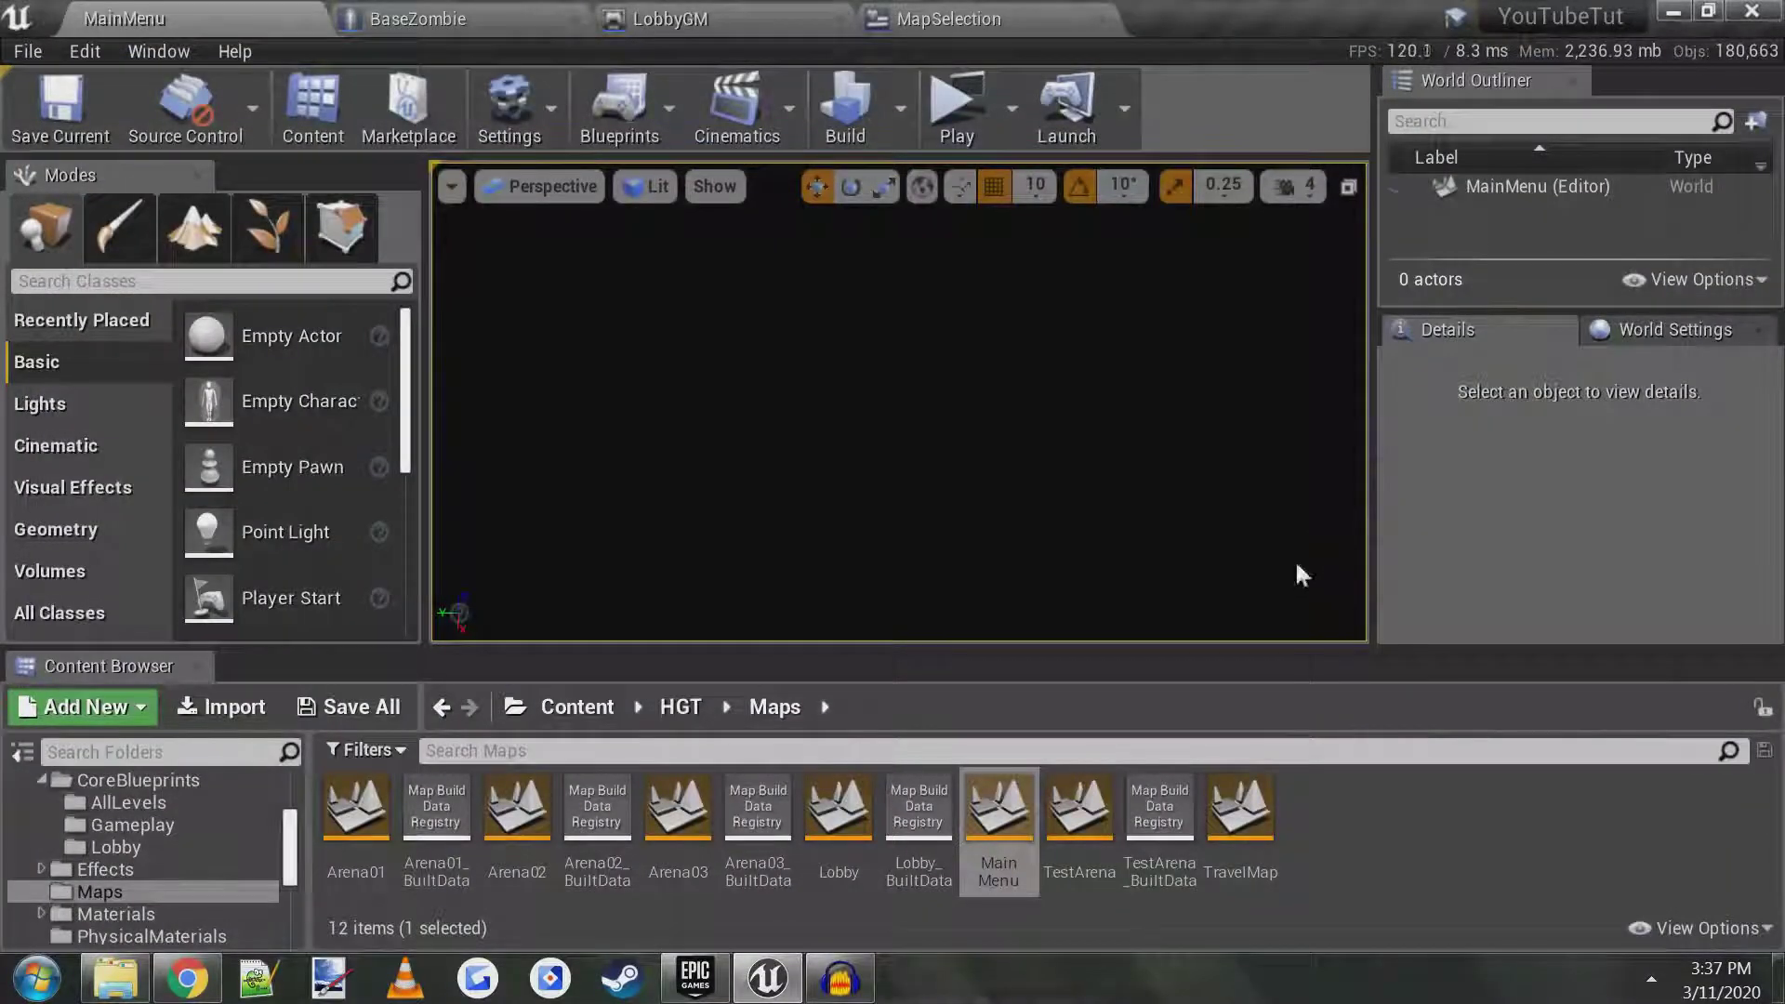
- Open the TestArena level and show its World Settings
double_click(1106, 814)
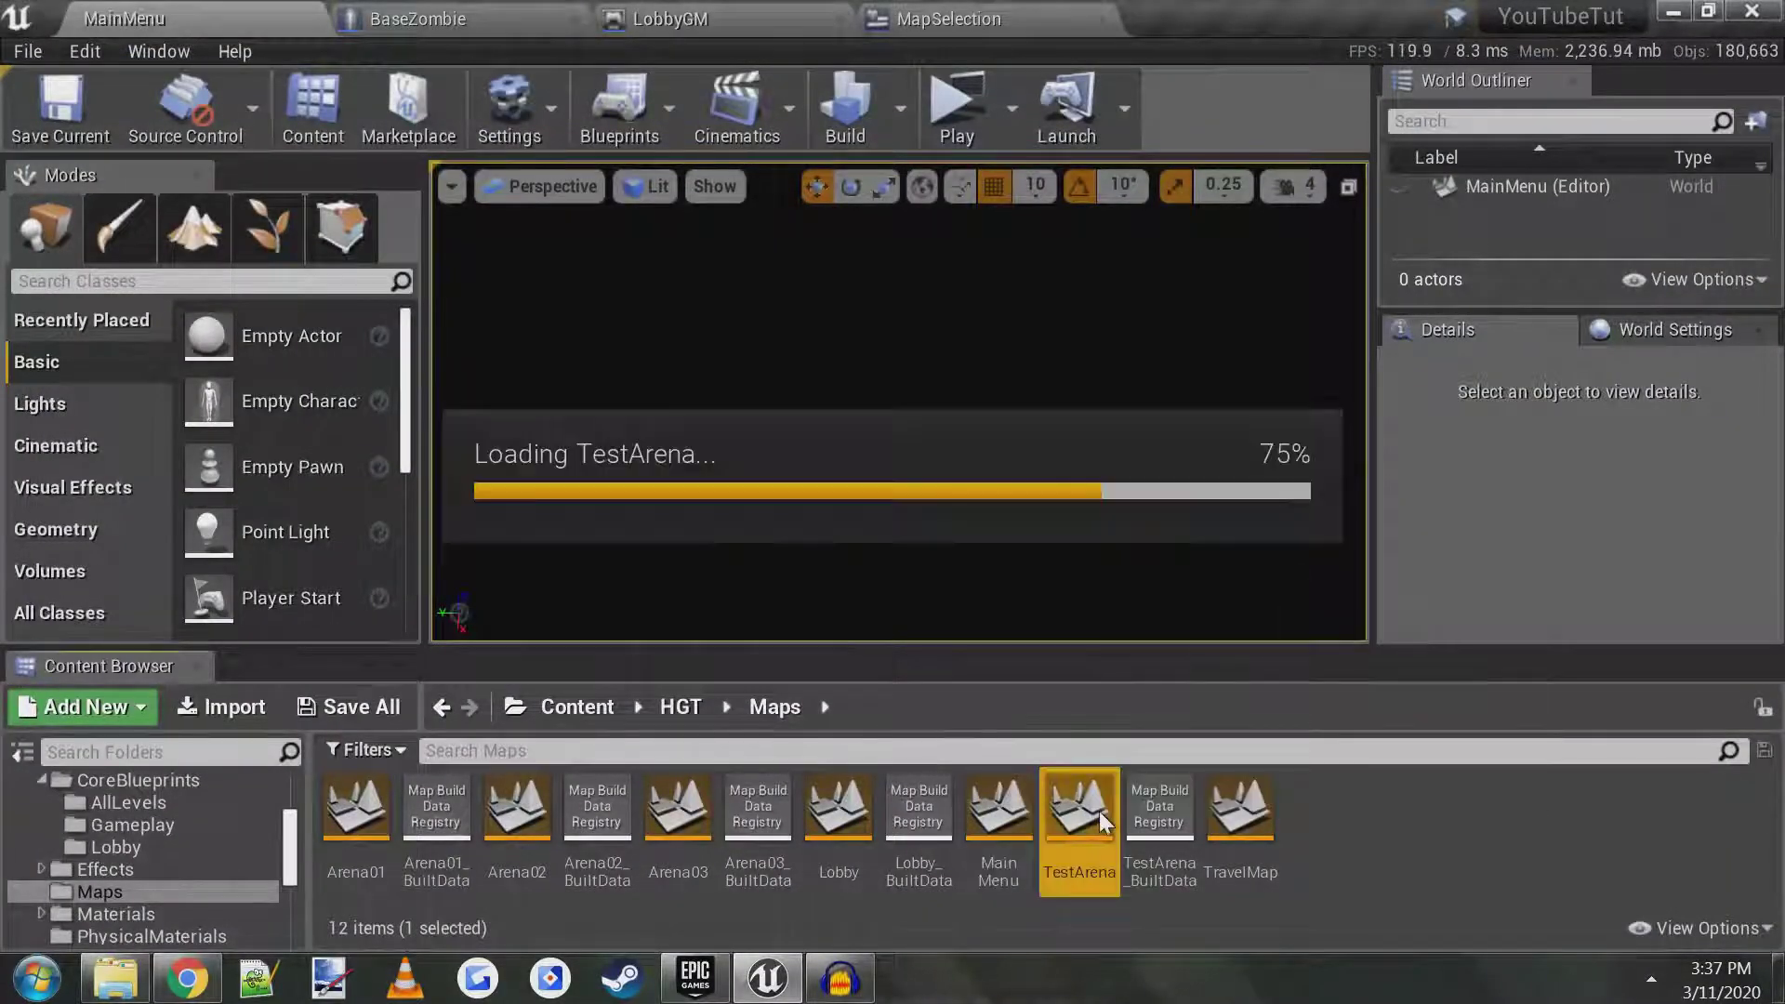
left_click_drag(1021, 403, 1194, 427)
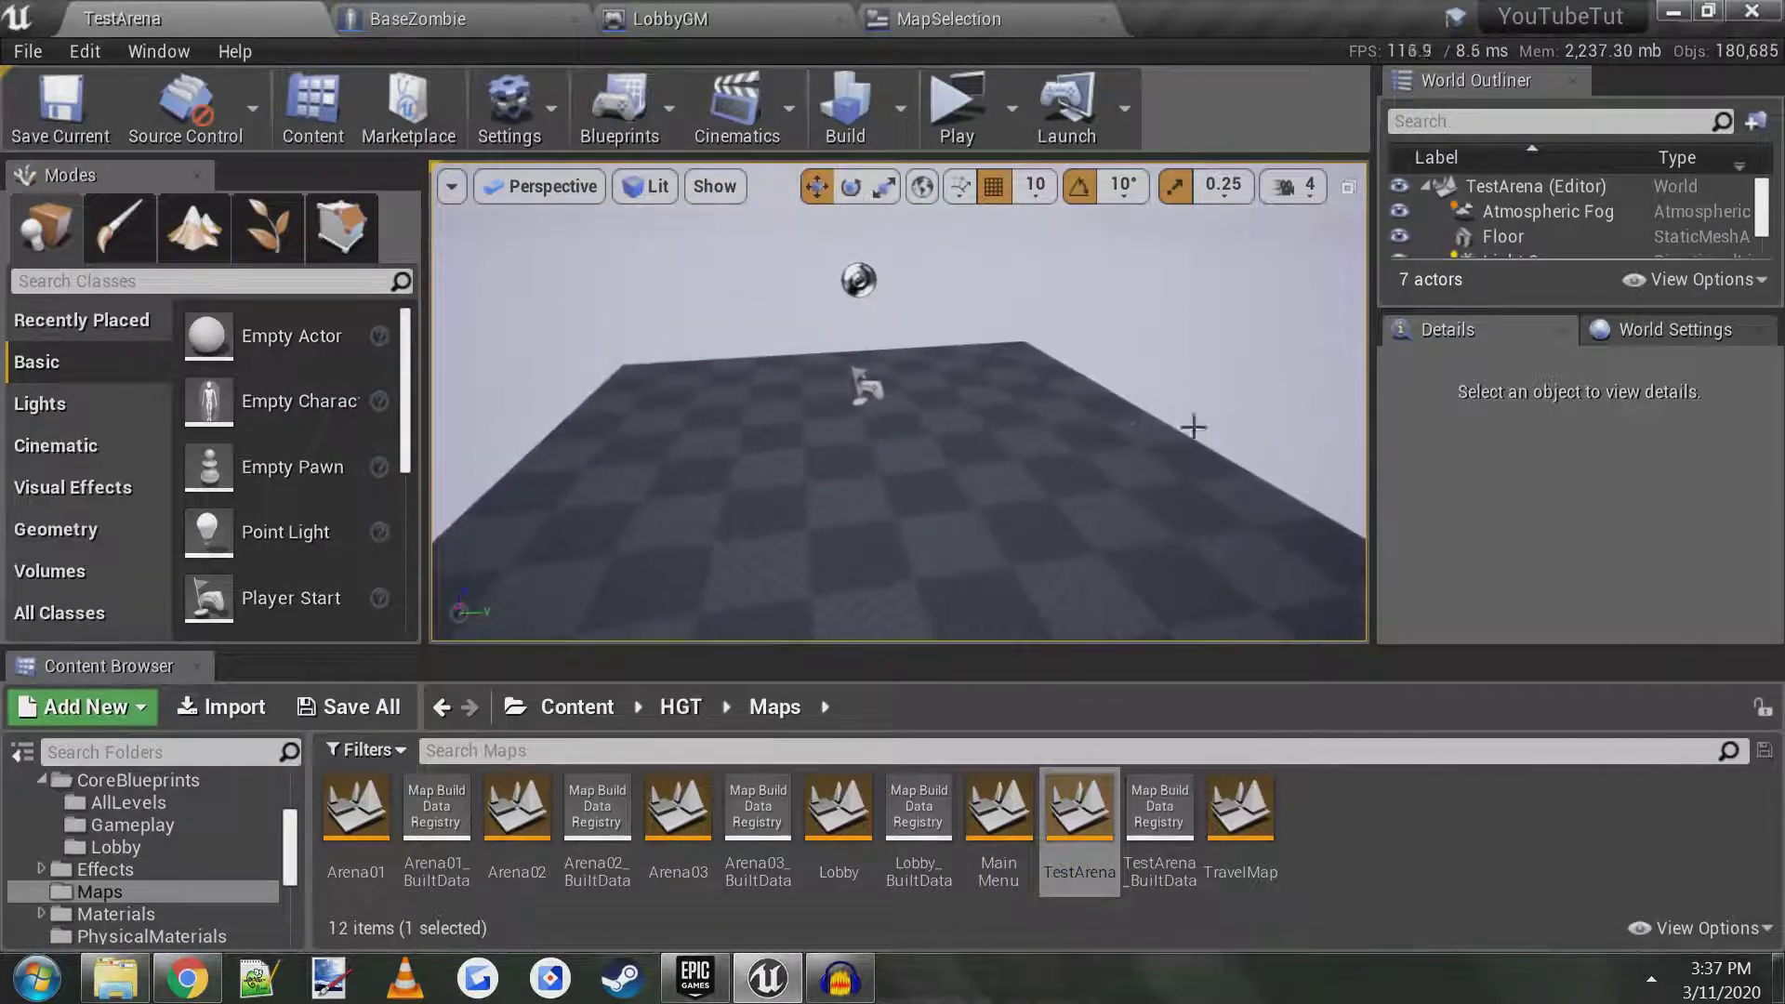
left_click(1647, 333)
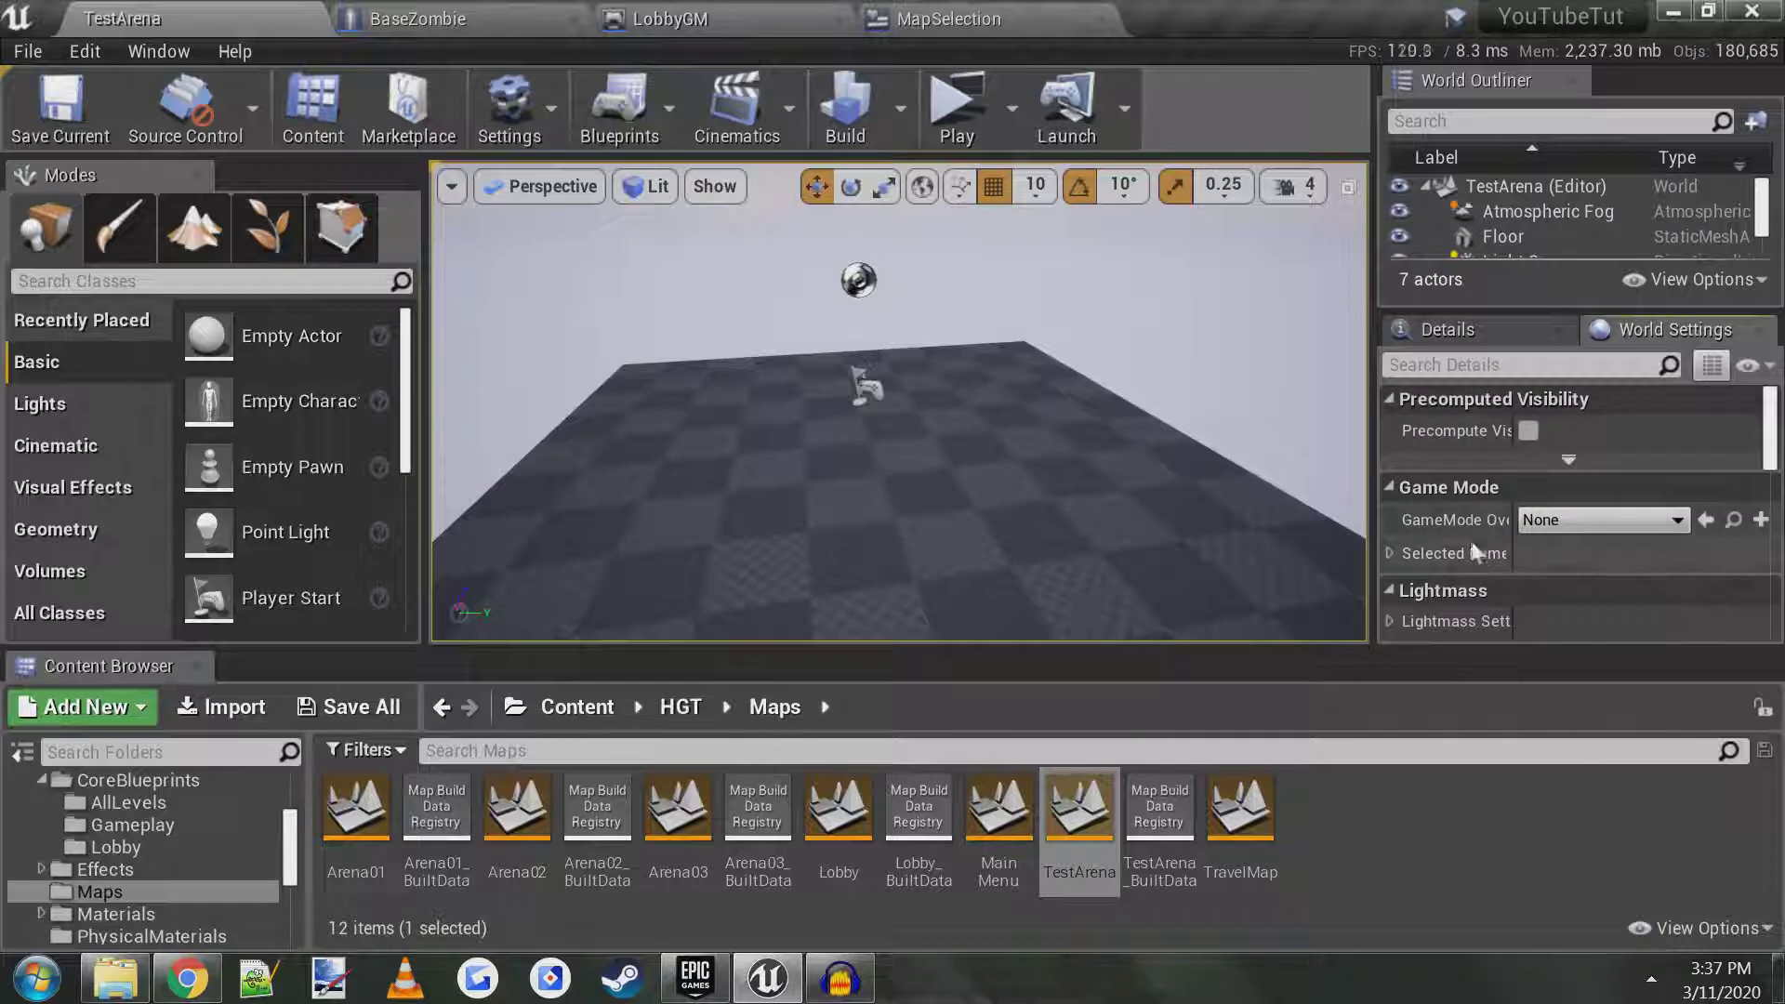
mouse_move(1514, 537)
left_mouse_down()
mouse_move(1562, 535)
mouse_move(1540, 535)
left_mouse_up()
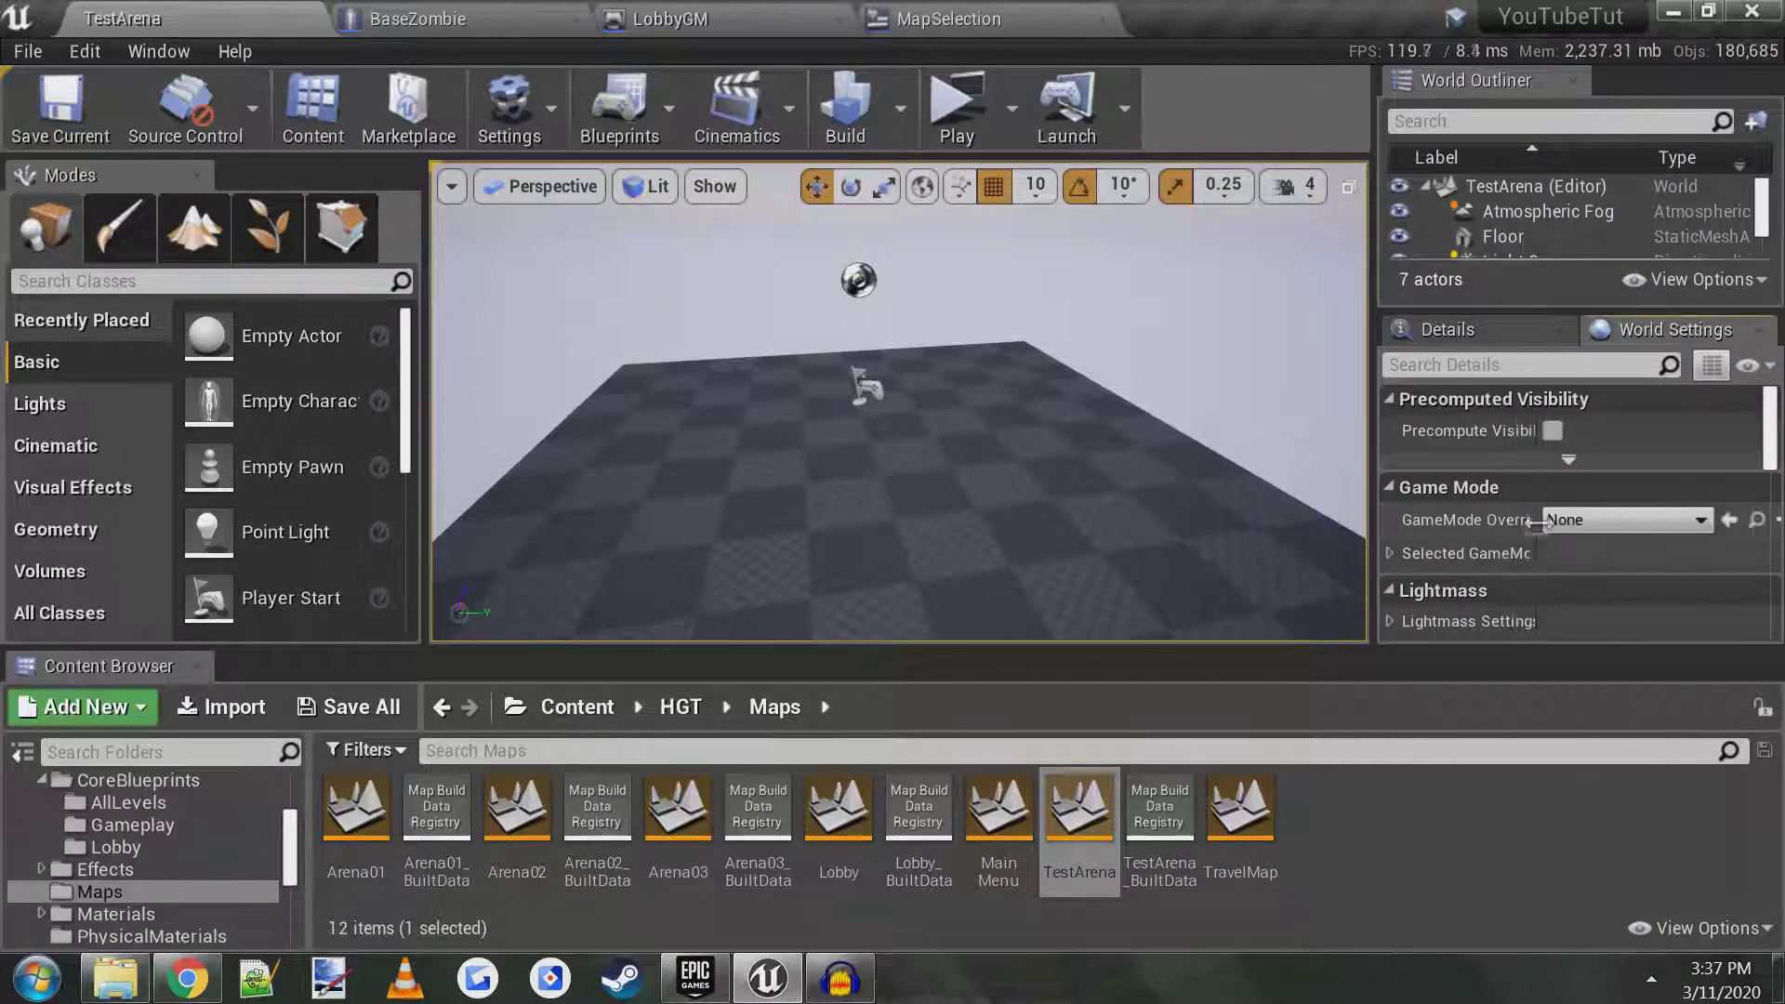
- Set GameMode Override to GameplayGM and expand the Selected GameMode class settings
left_click(1600, 517)
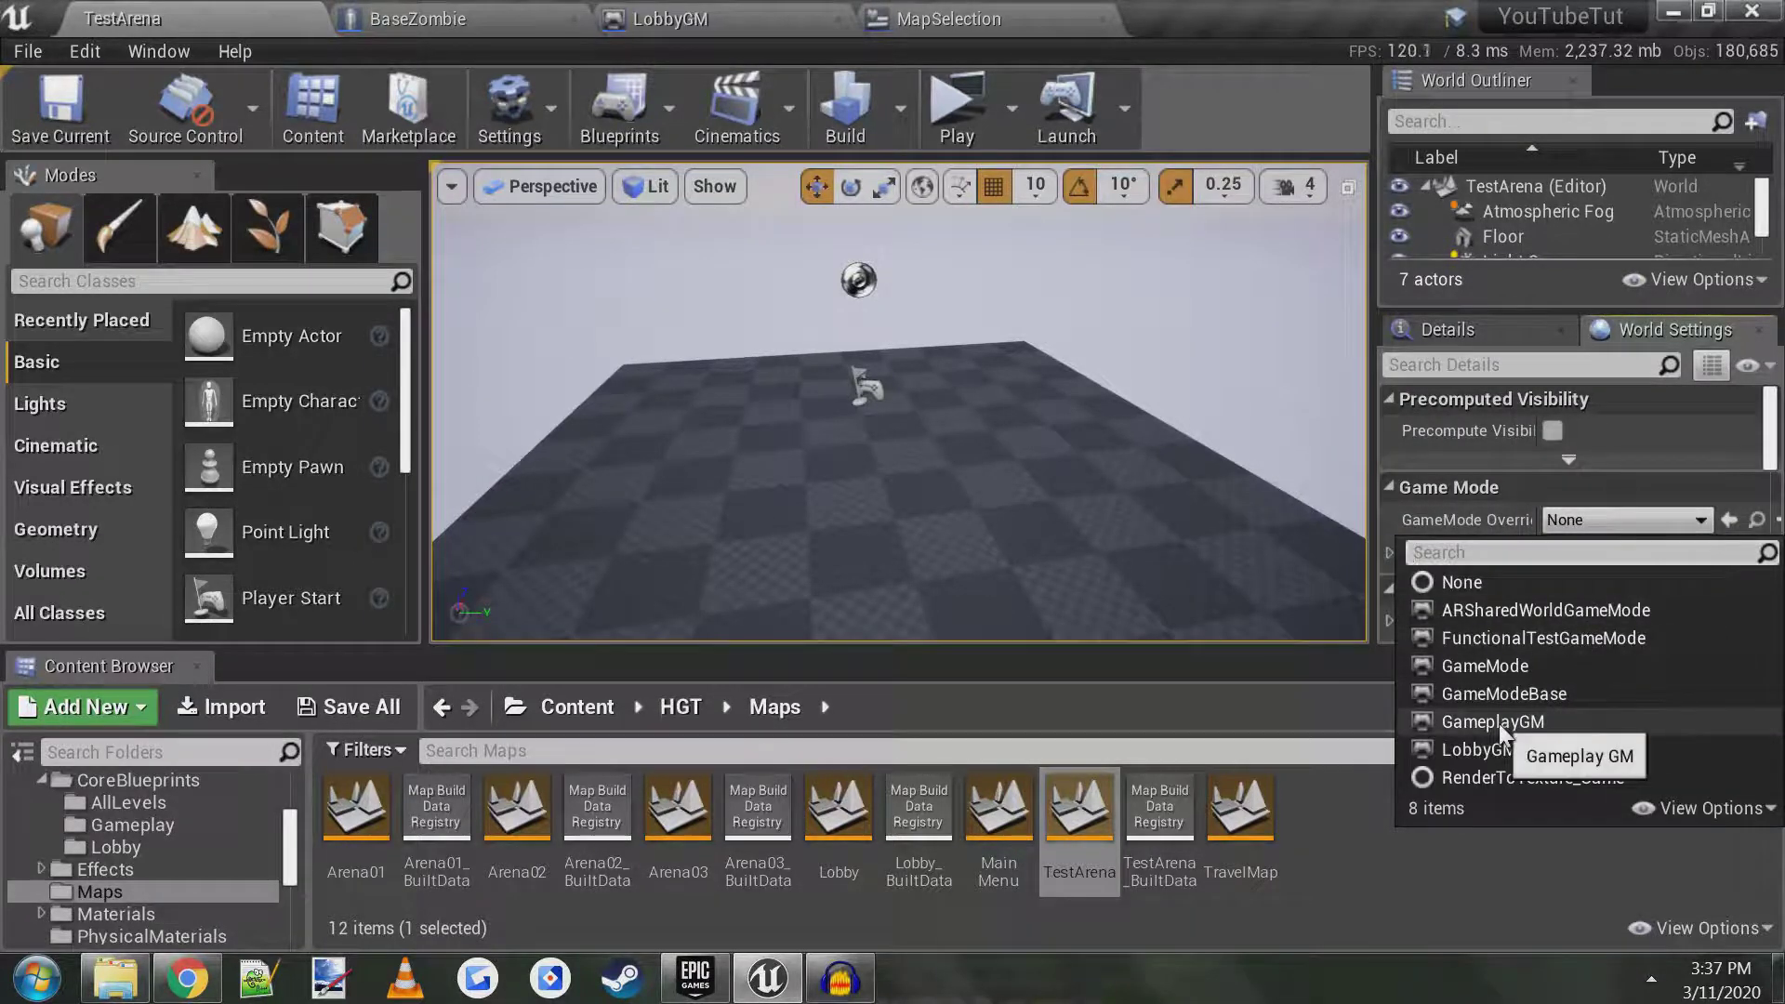
left_click(1545, 722)
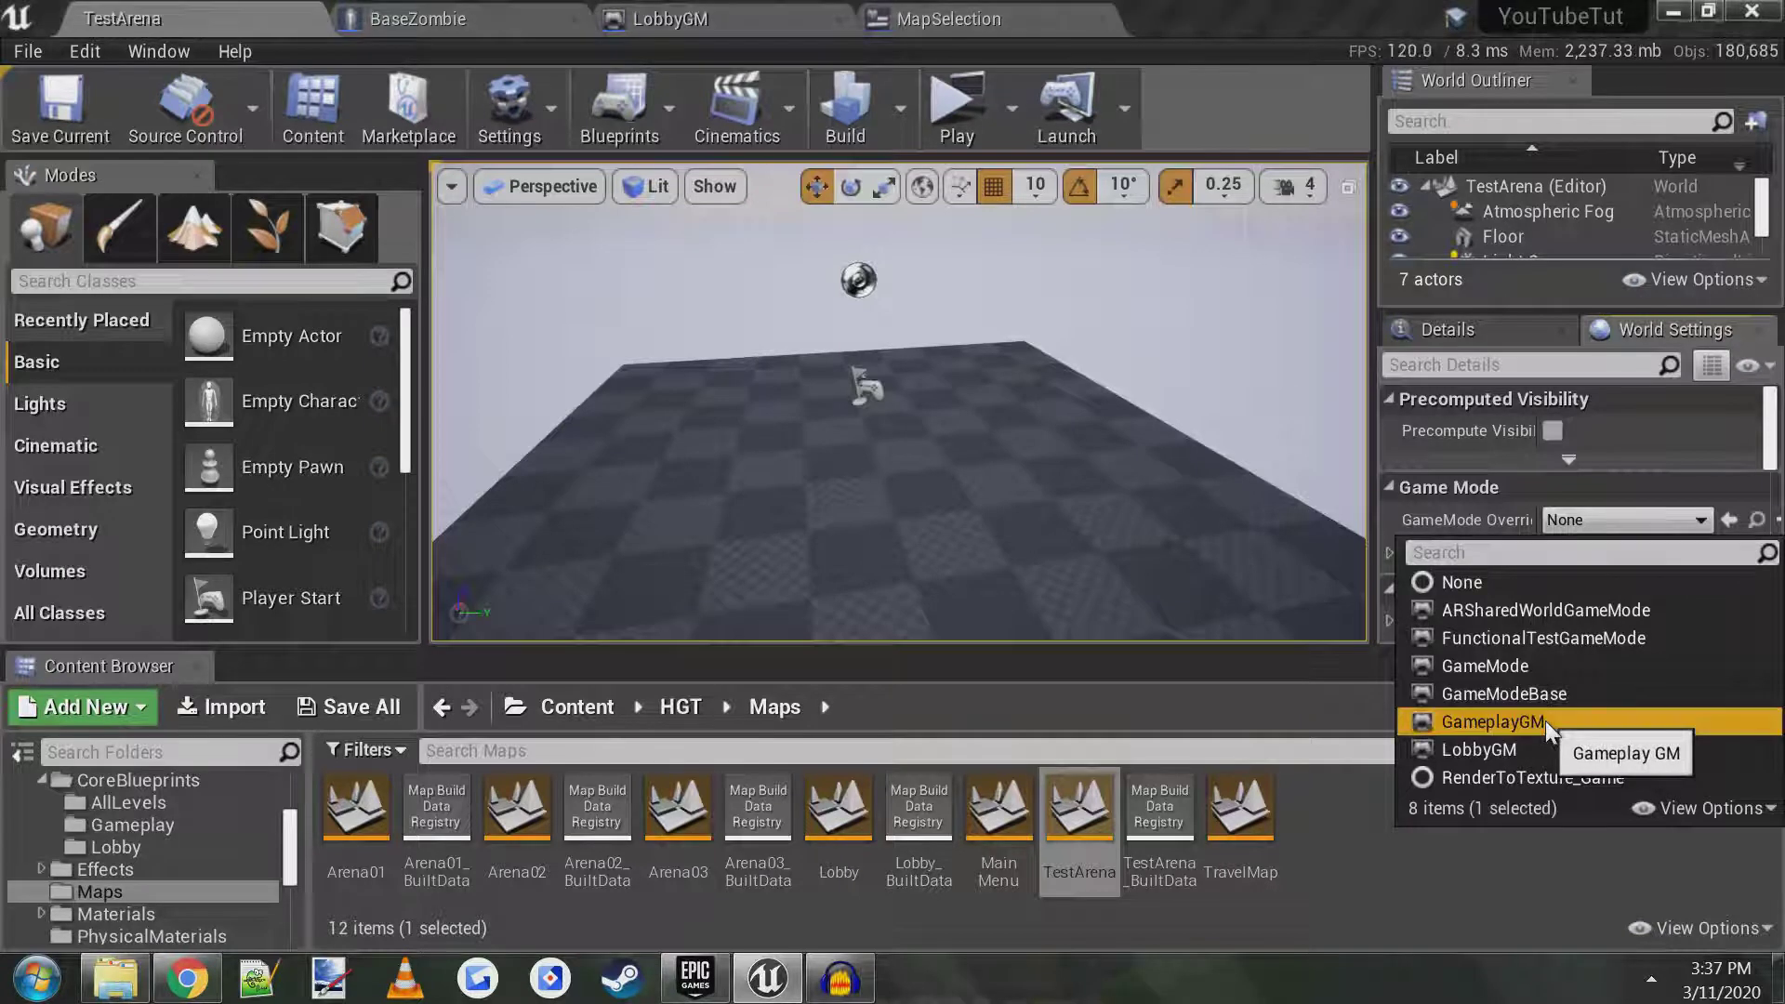
left_click(1390, 553)
scroll(1454, 551, "down", 1)
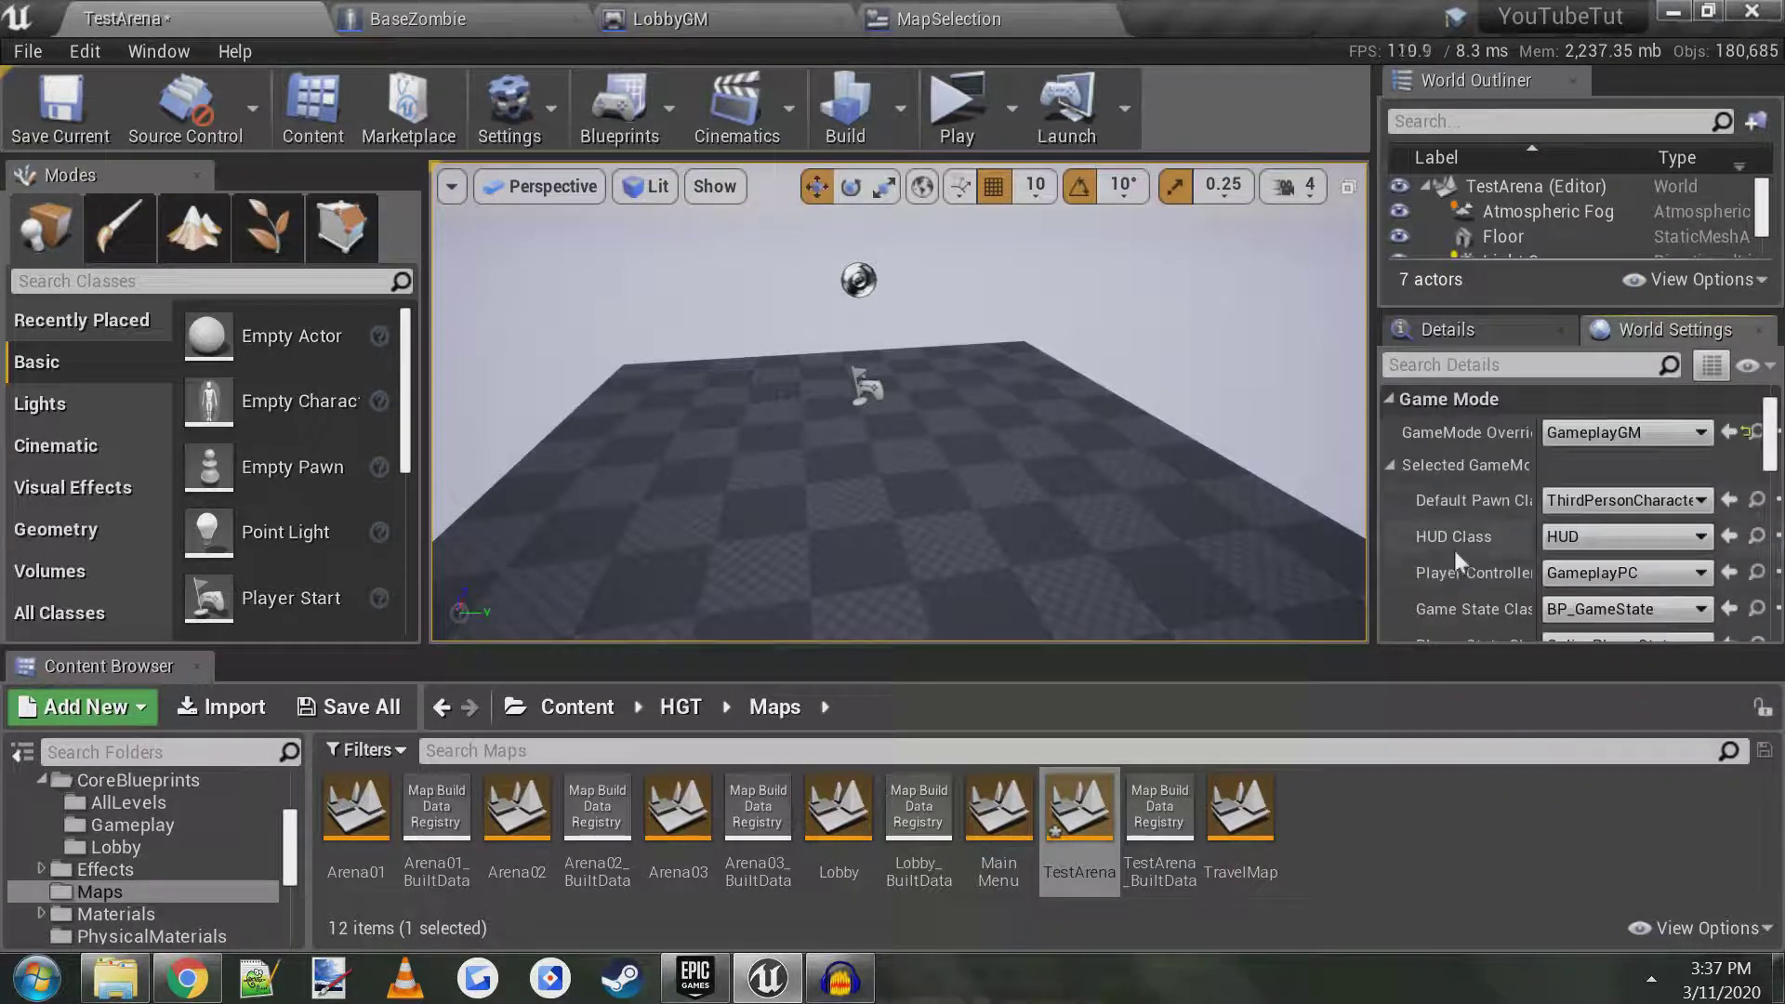
scroll(1479, 503, "down", 2)
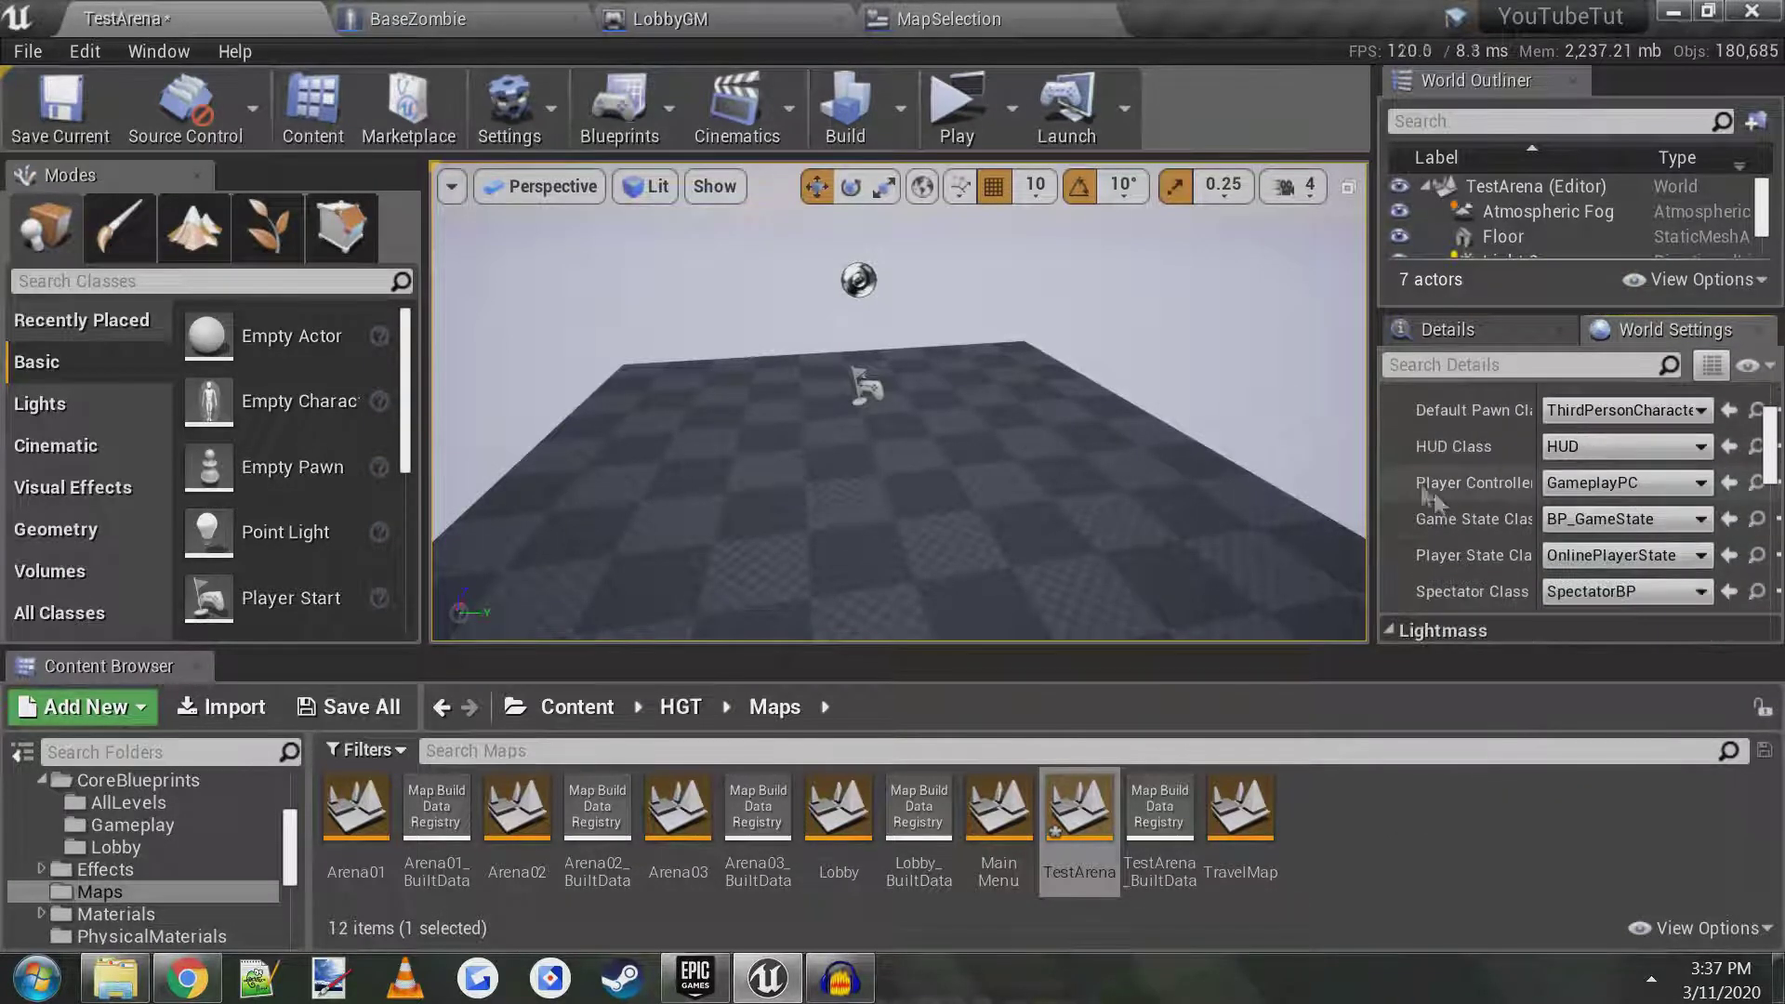
left_click_drag(1372, 480, 1170, 481)
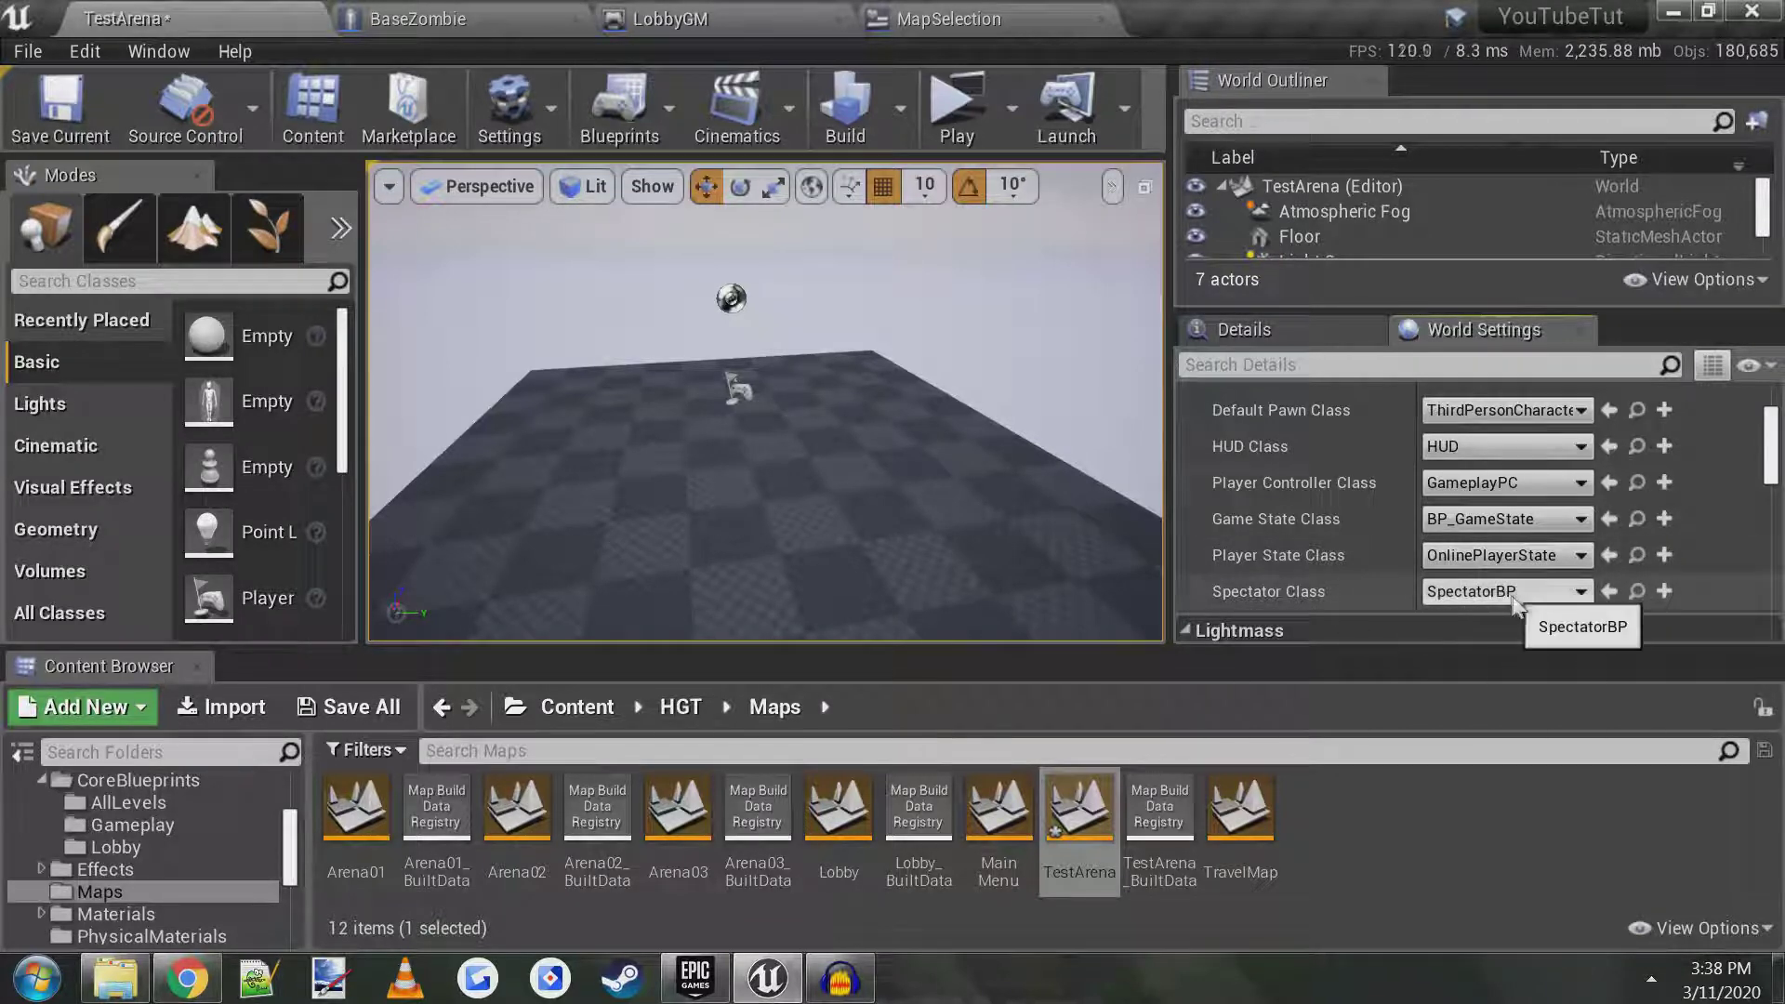
scroll(1771, 475, "down", 2)
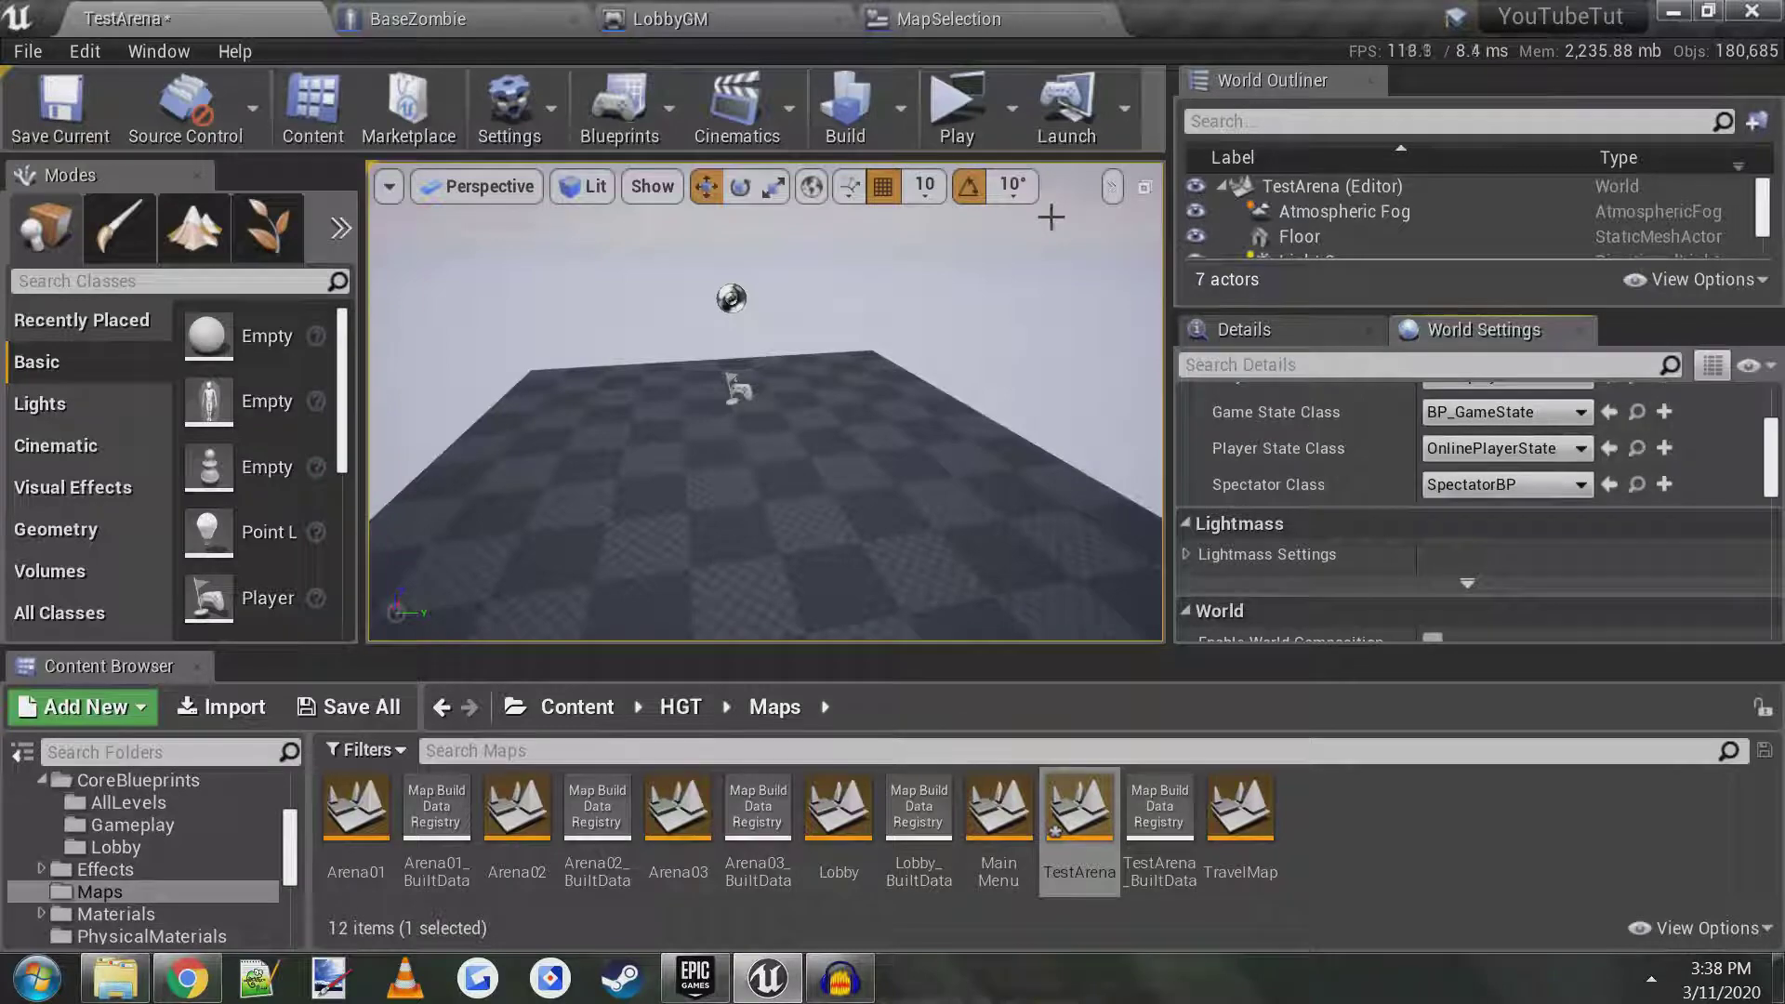
left_click(956, 104)
key("w")
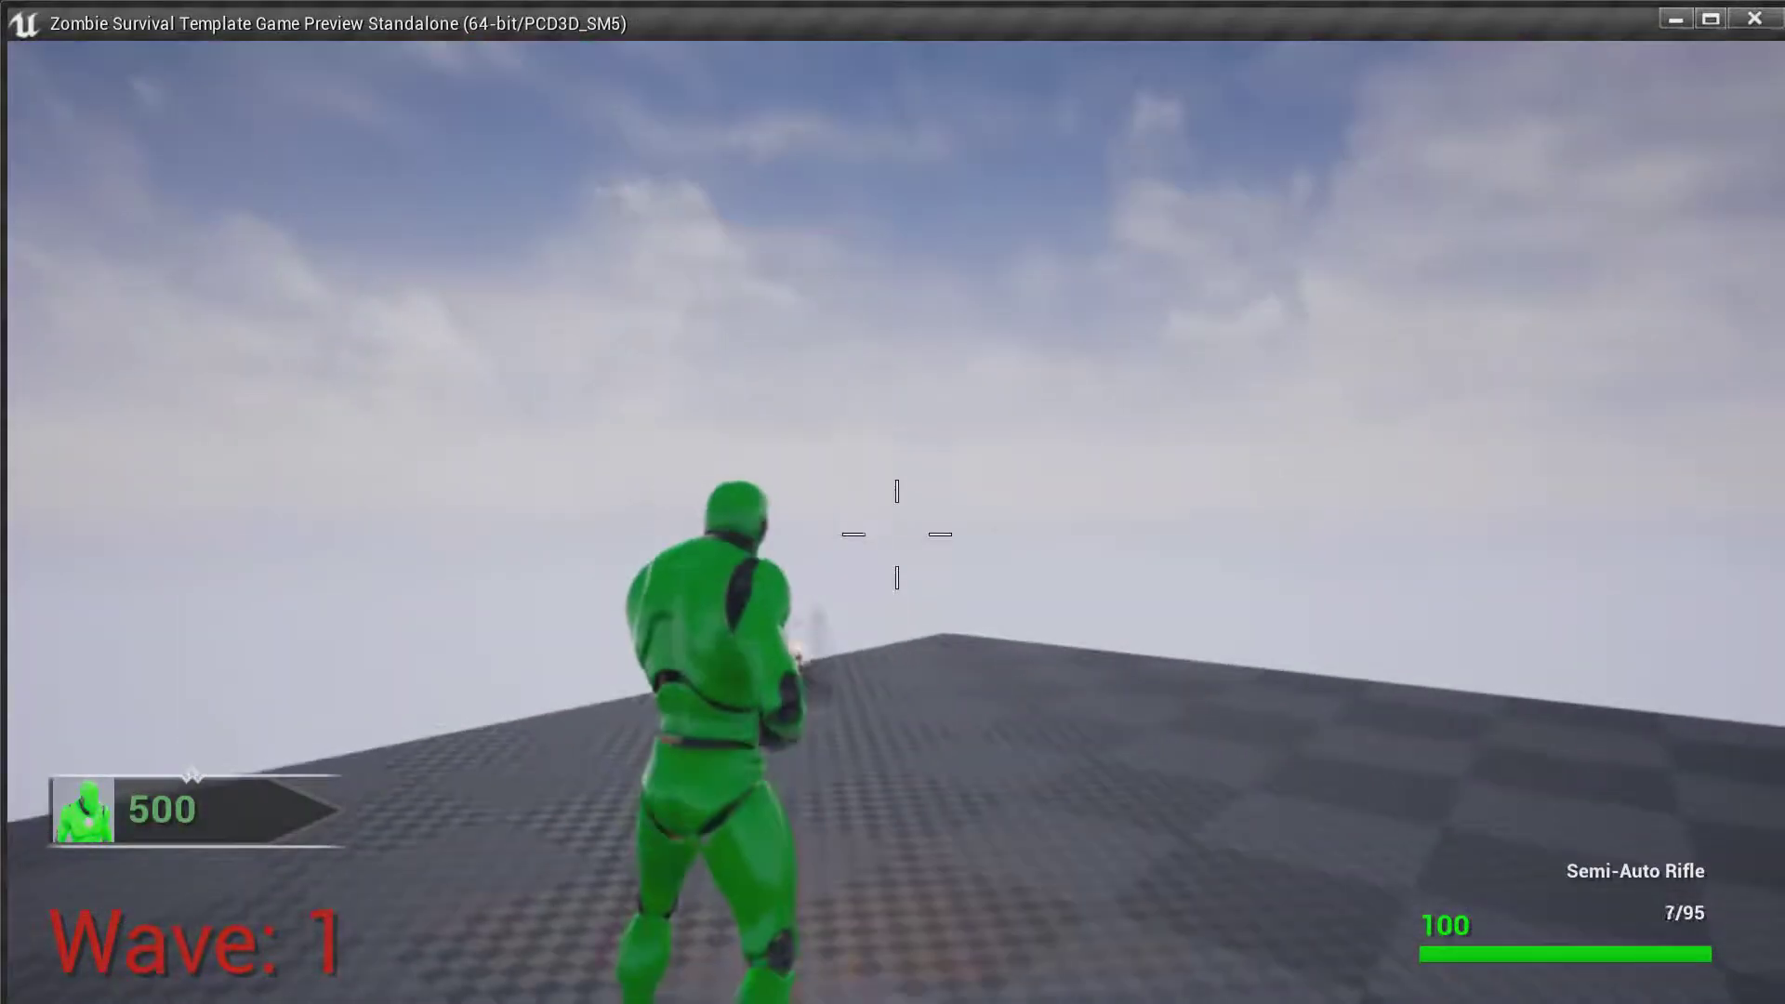
key("Escape")
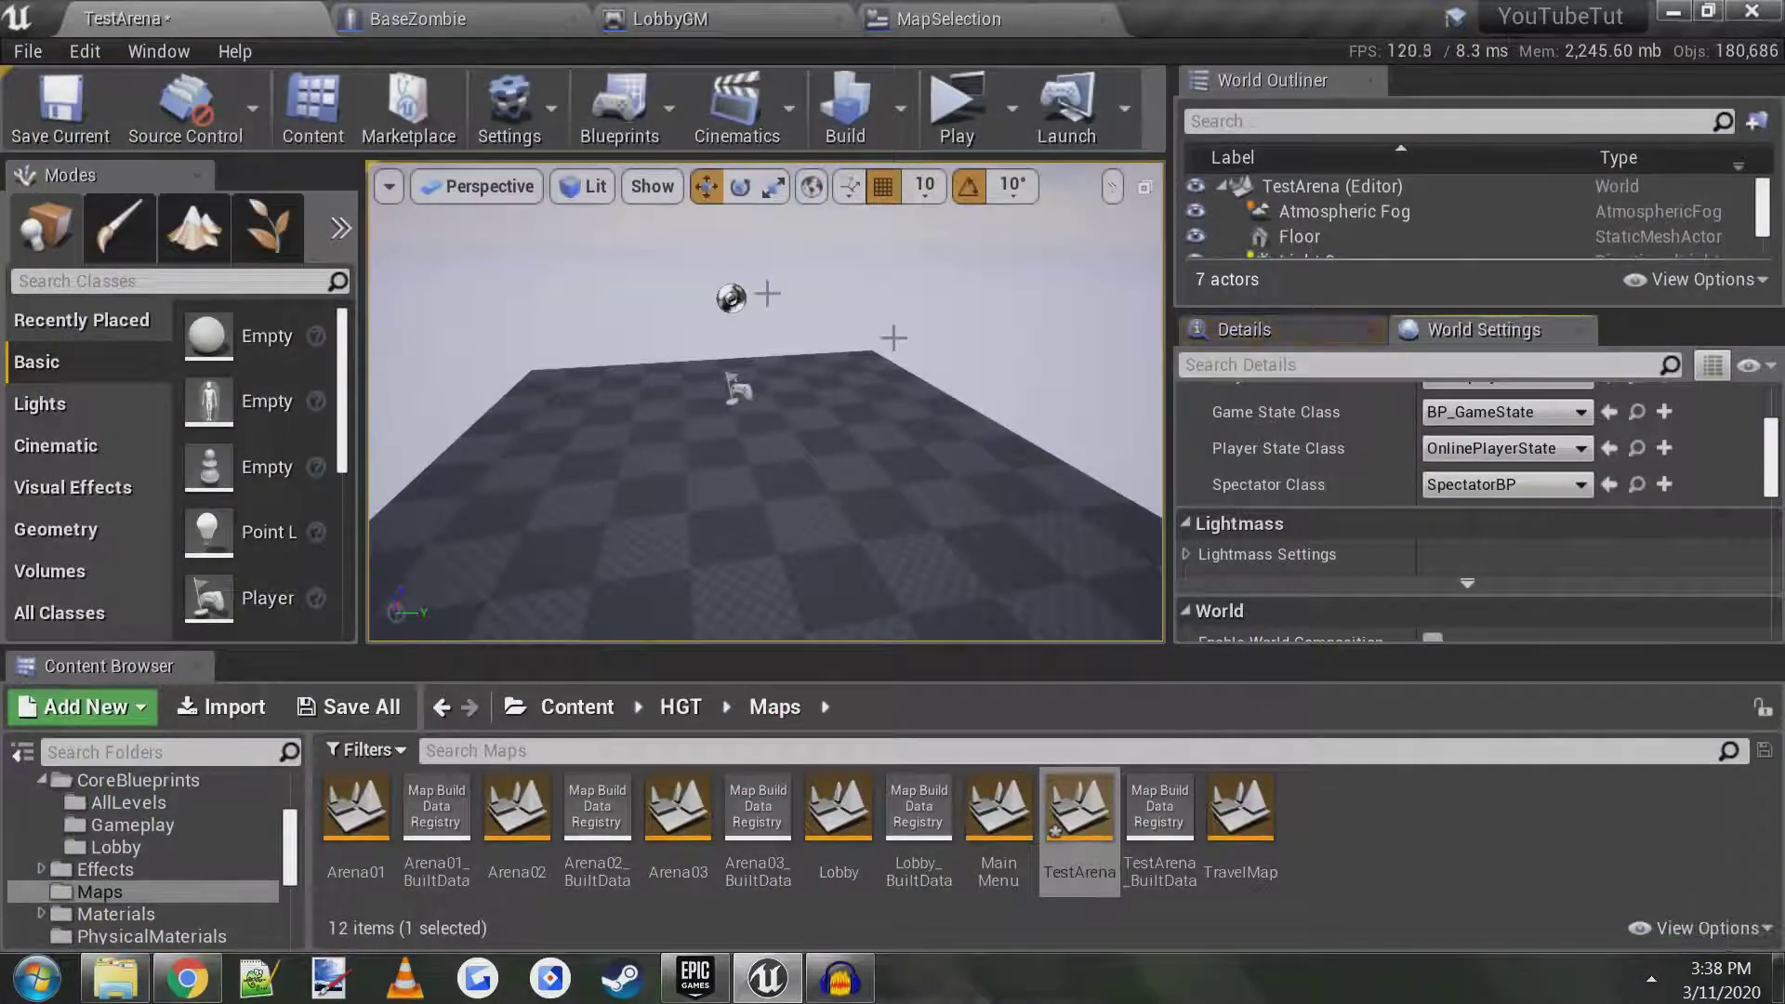